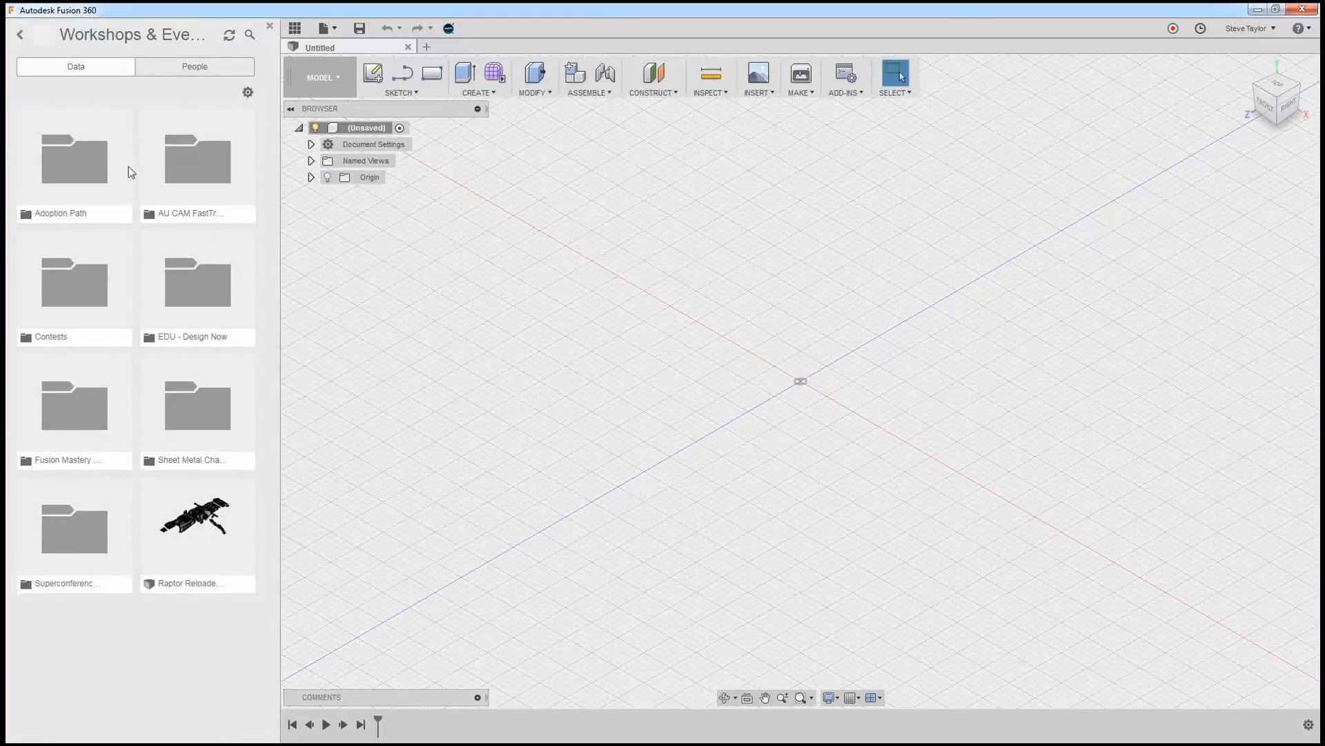
# Open the 2_Creating and Modifying Conceptual Designs model from the Adoption Path > Conceptual Design > 2_Create and Modify Conceptual Designs project folder.
pyautogui.doubleClick(55, 178)
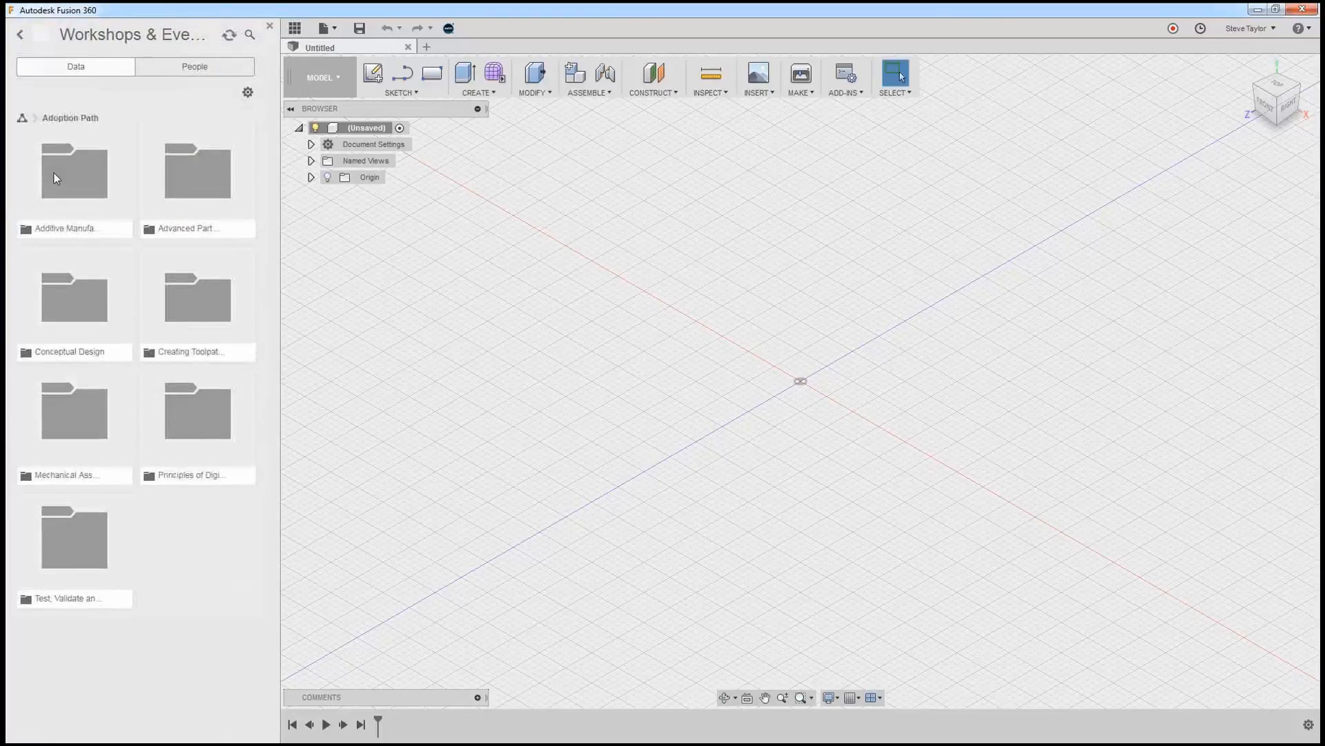
pyautogui.doubleClick(83, 334)
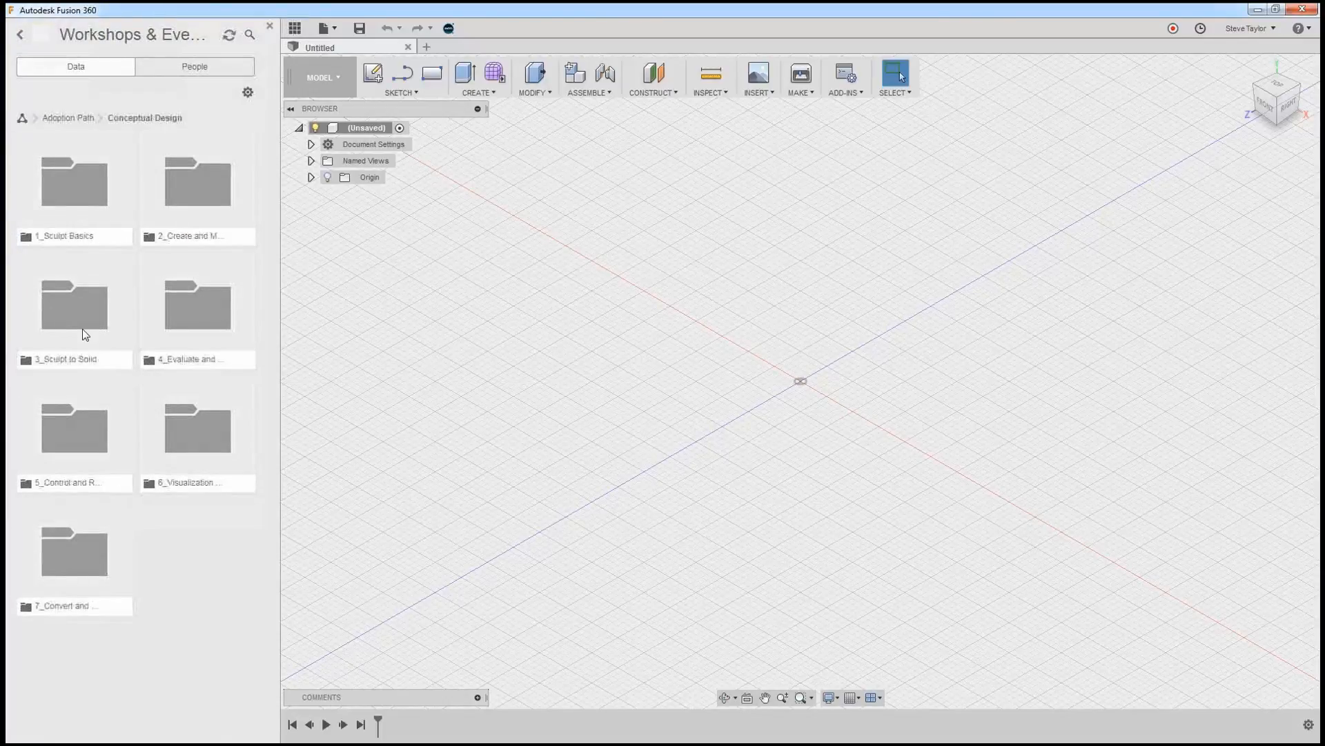
pyautogui.doubleClick(65, 201)
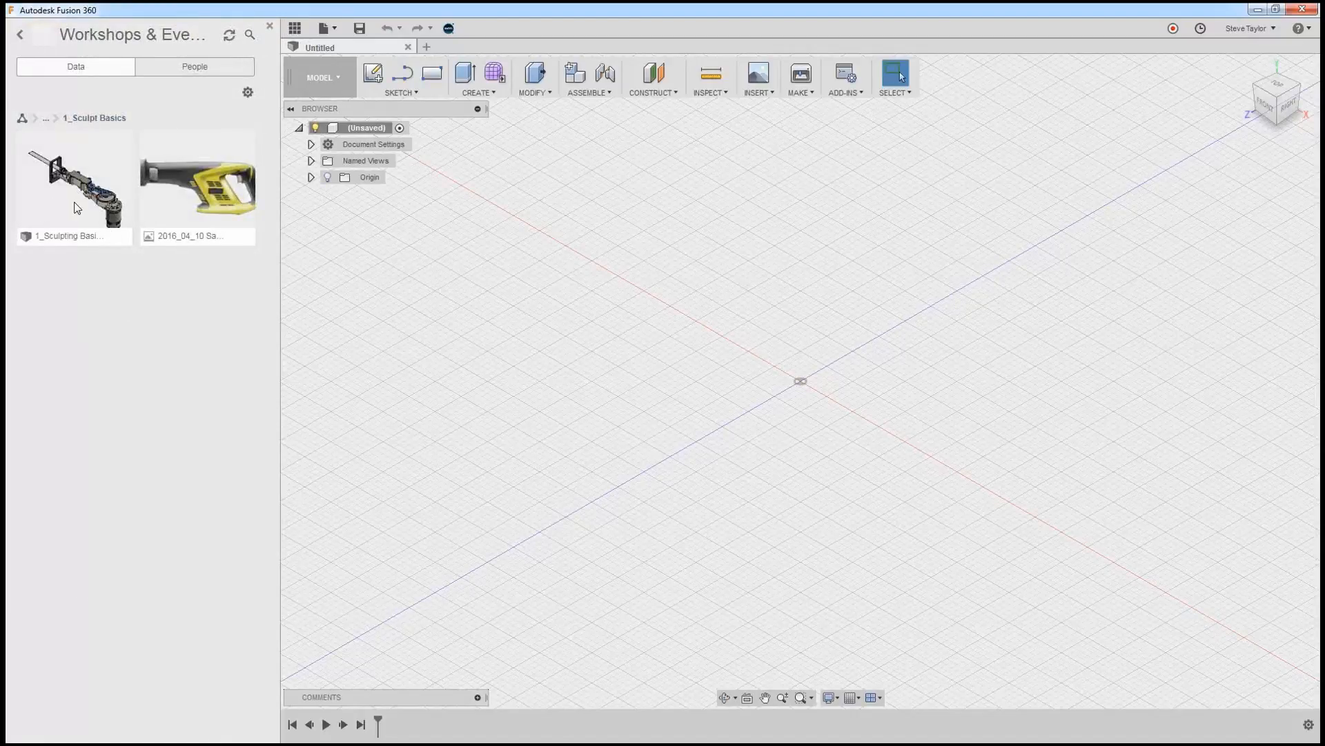
pyautogui.click(57, 119)
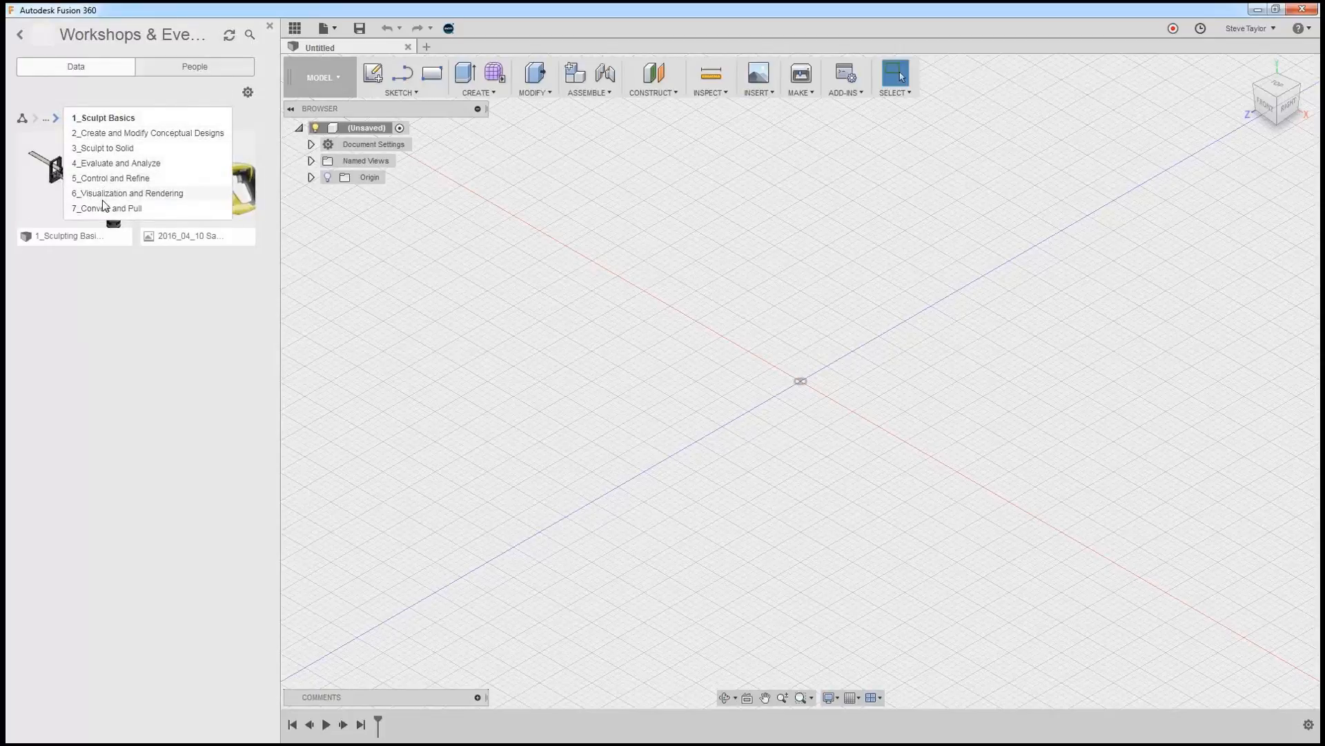
pyautogui.click(109, 133)
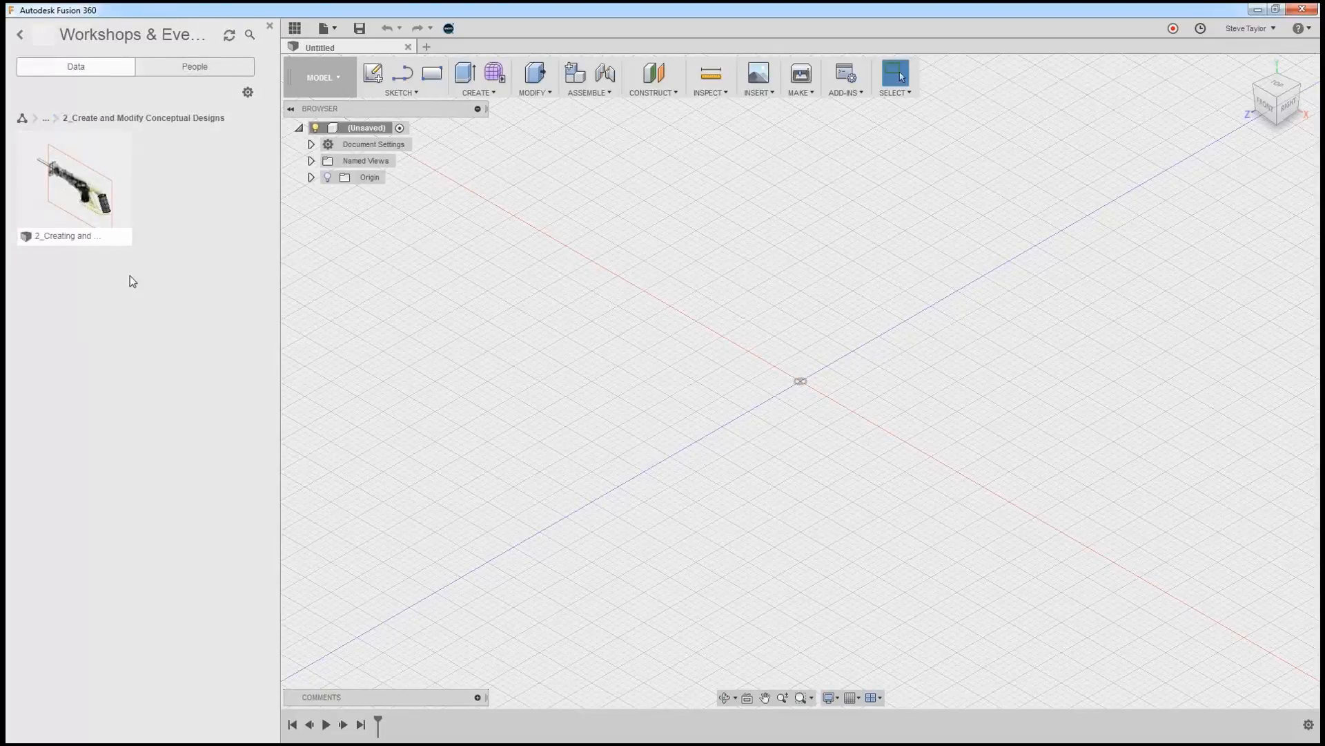
pyautogui.doubleClick(95, 198)
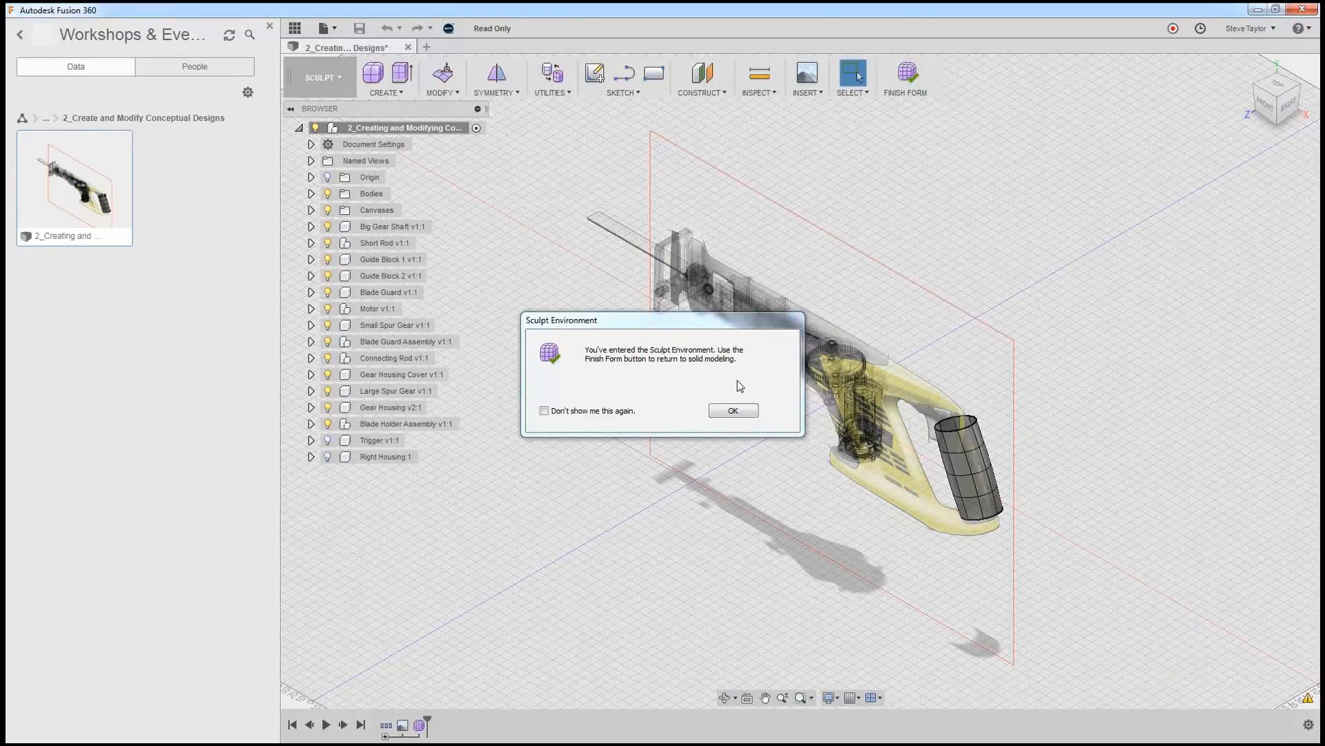
pyautogui.click(736, 410)
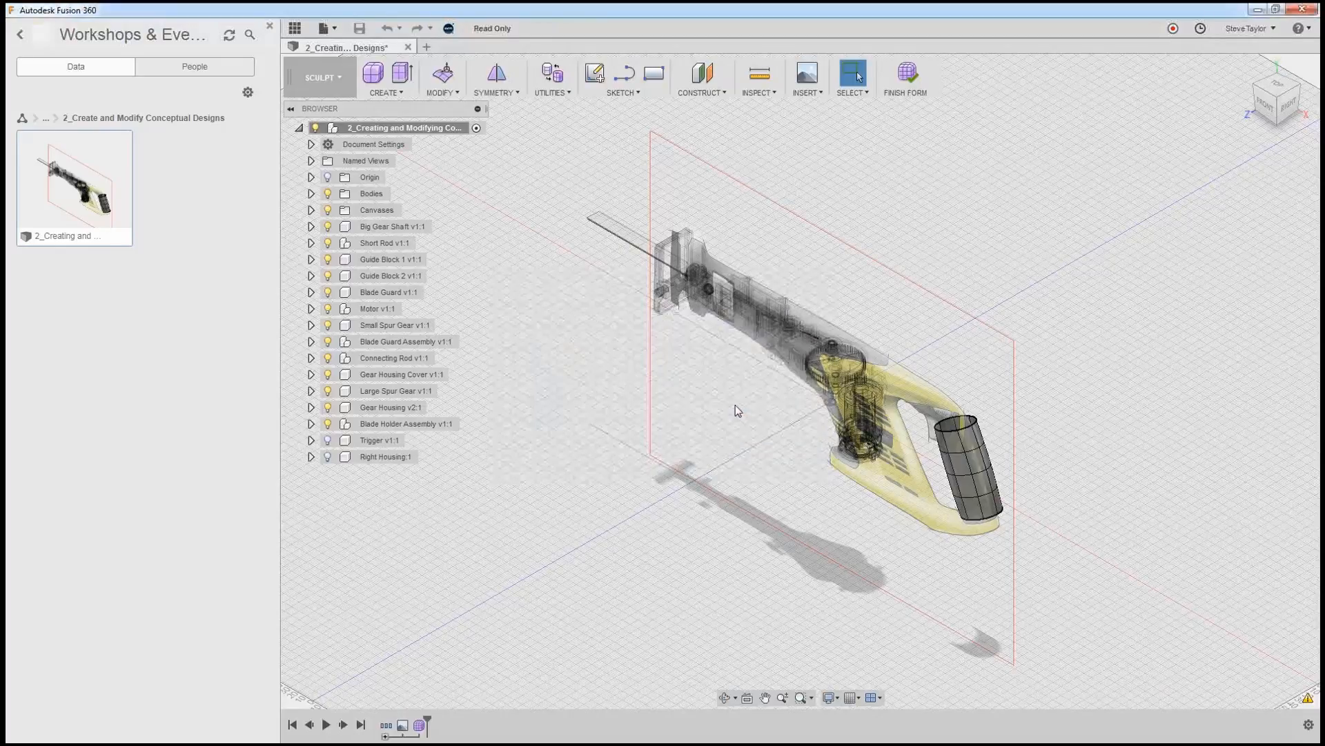
pyautogui.click(269, 26)
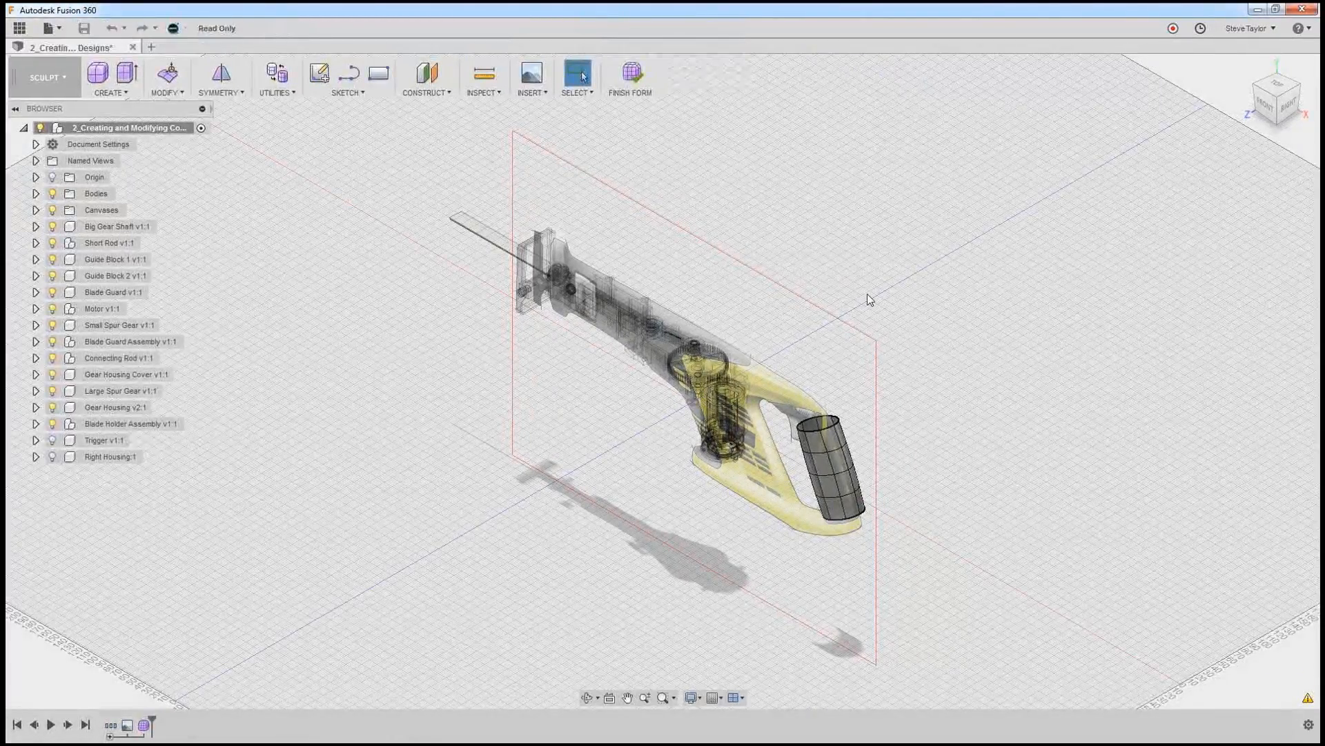
# Edit the 2016_04_10 Saw2 canvas in the front view and lower its opacity to about 38.
pyautogui.click(1265, 105)
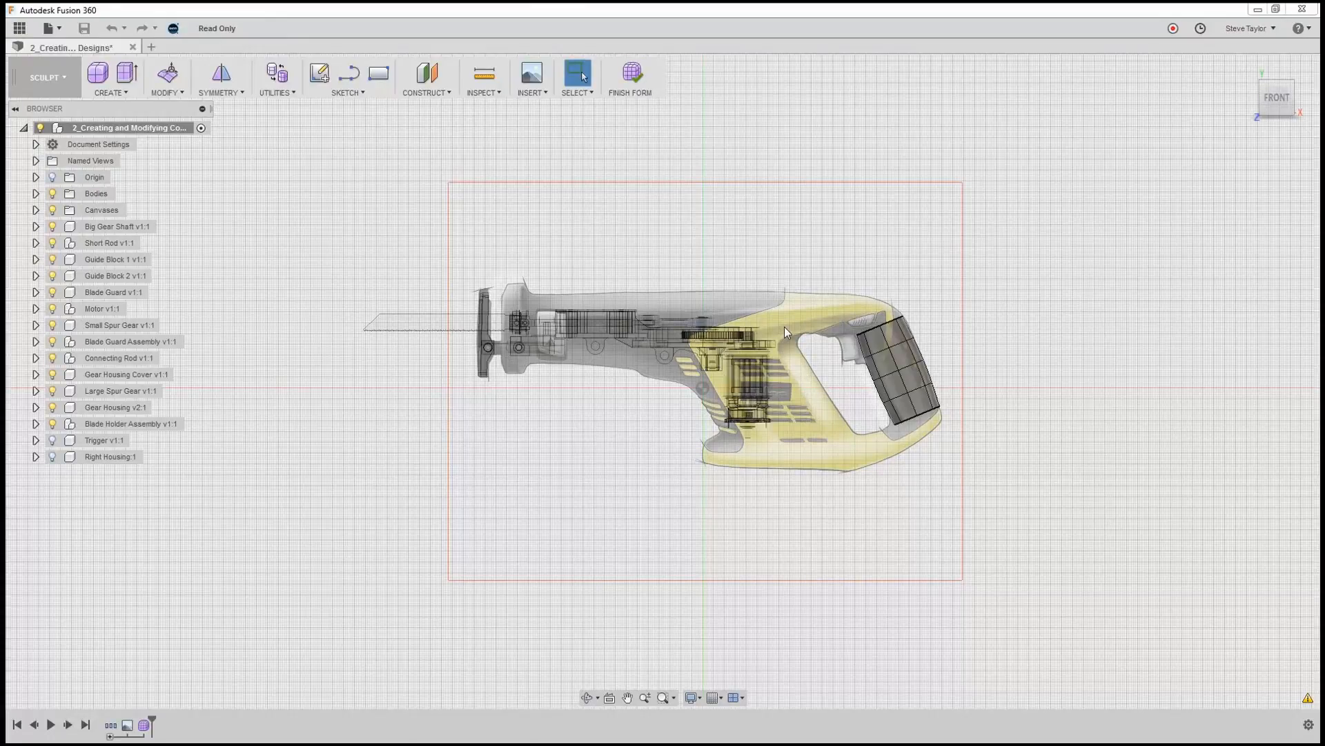
pyautogui.scroll(5, 803, 288)
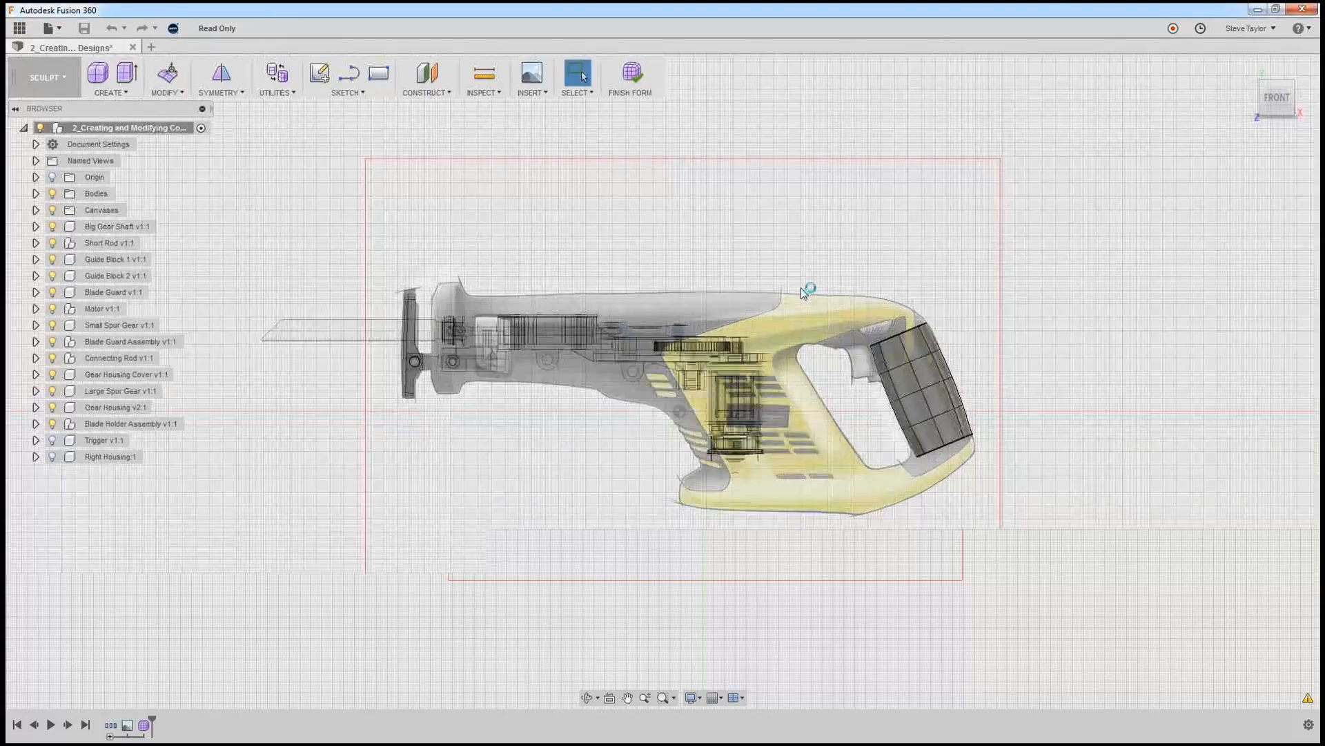
pyautogui.moveTo(759, 319); pyautogui.dragTo(835, 250, button='middle')
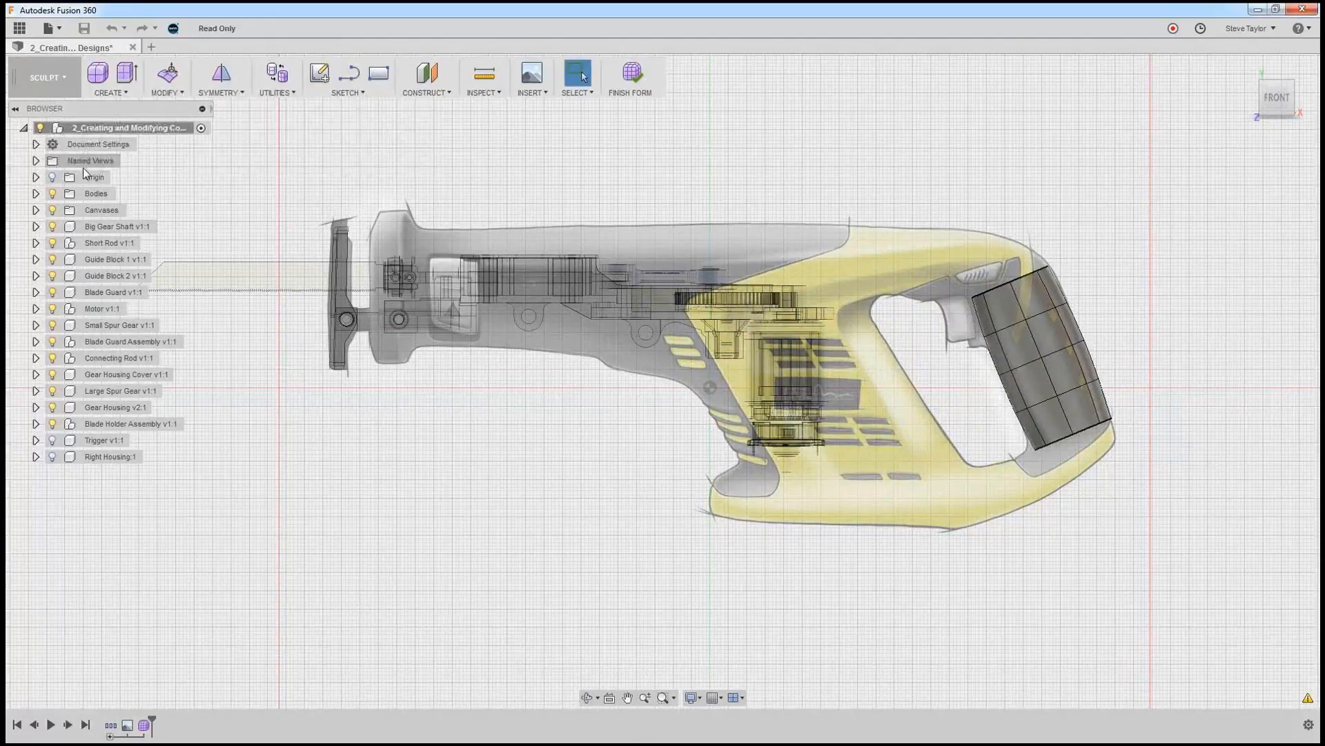
pyautogui.click(36, 210)
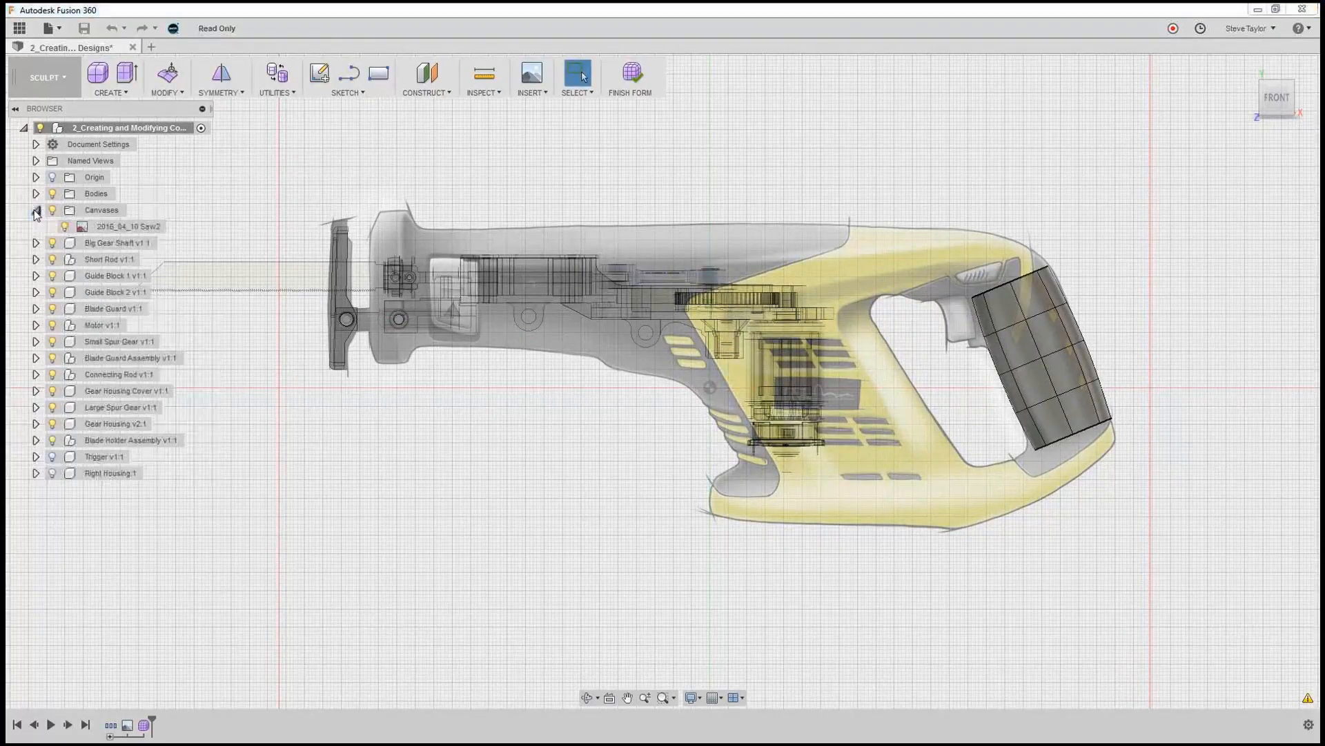
pyautogui.click(103, 226)
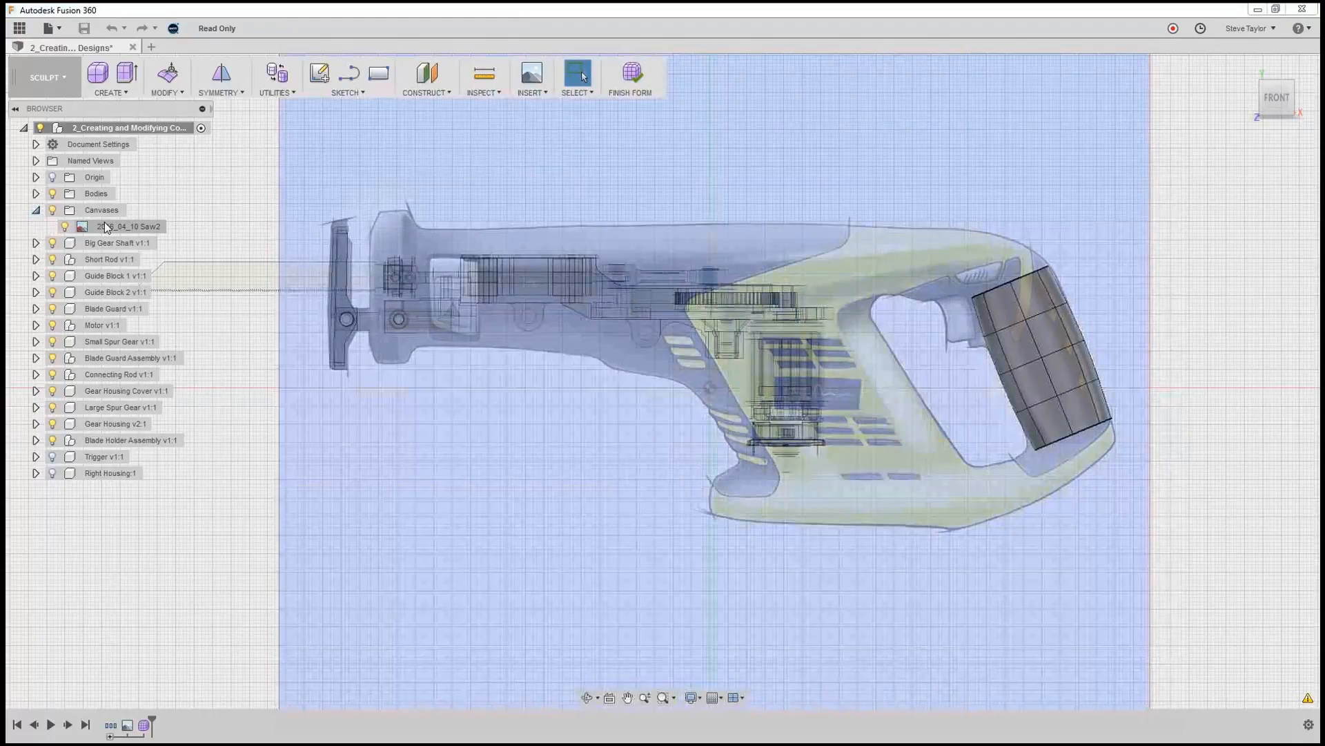
pyautogui.rightClick(107, 227)
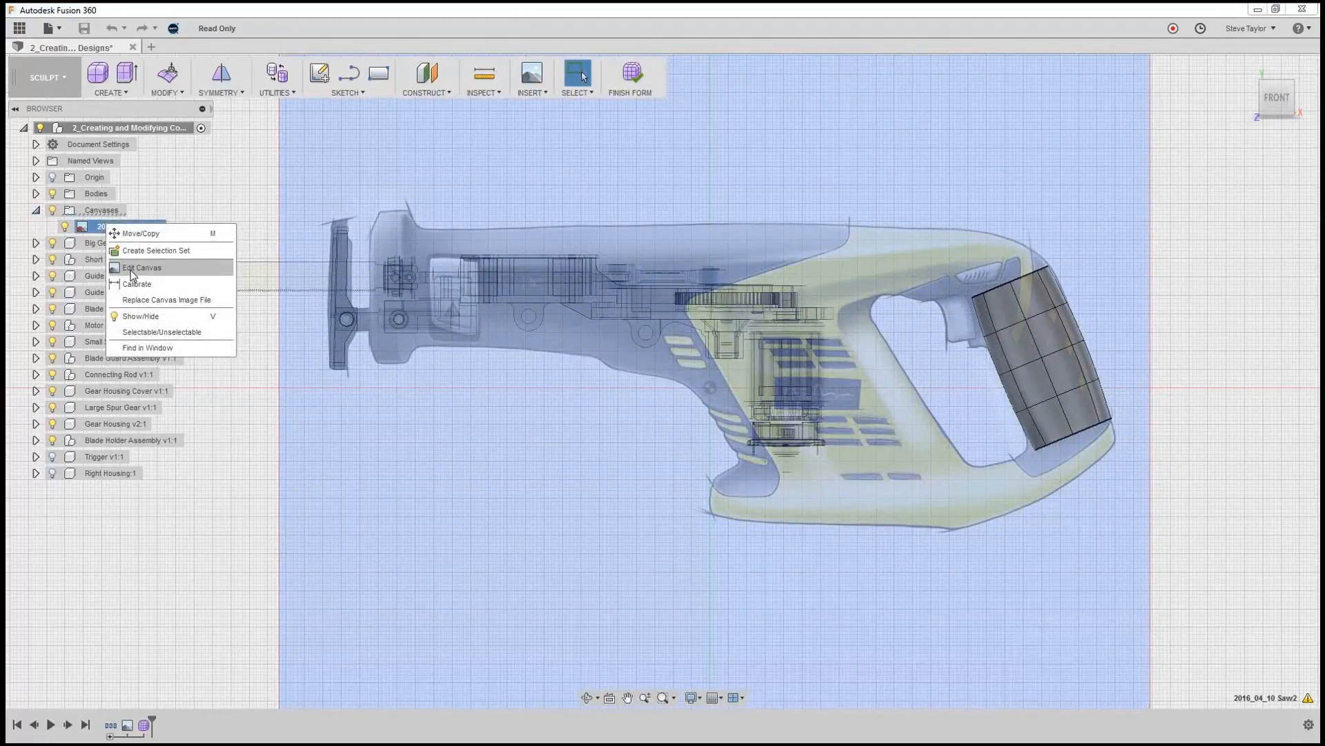
pyautogui.click(129, 271)
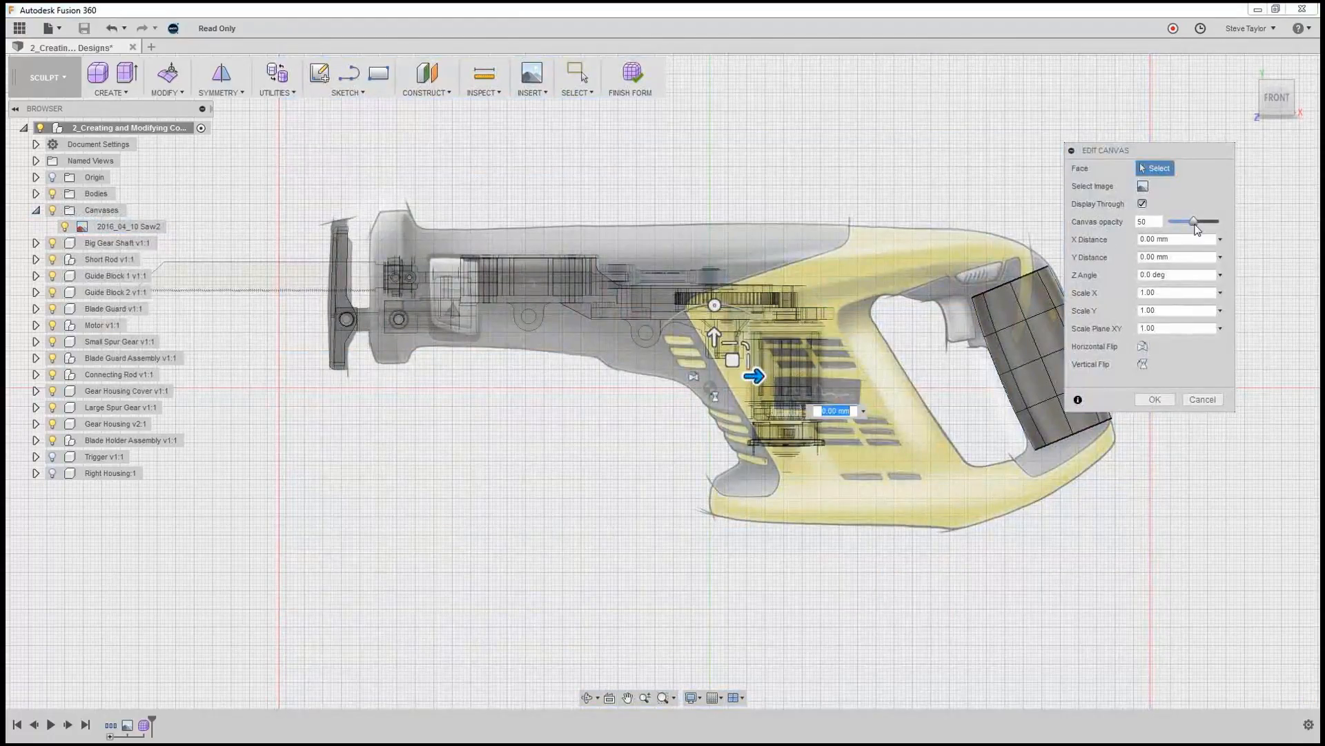
pyautogui.moveTo(1194, 229); pyautogui.dragTo(1194, 230)
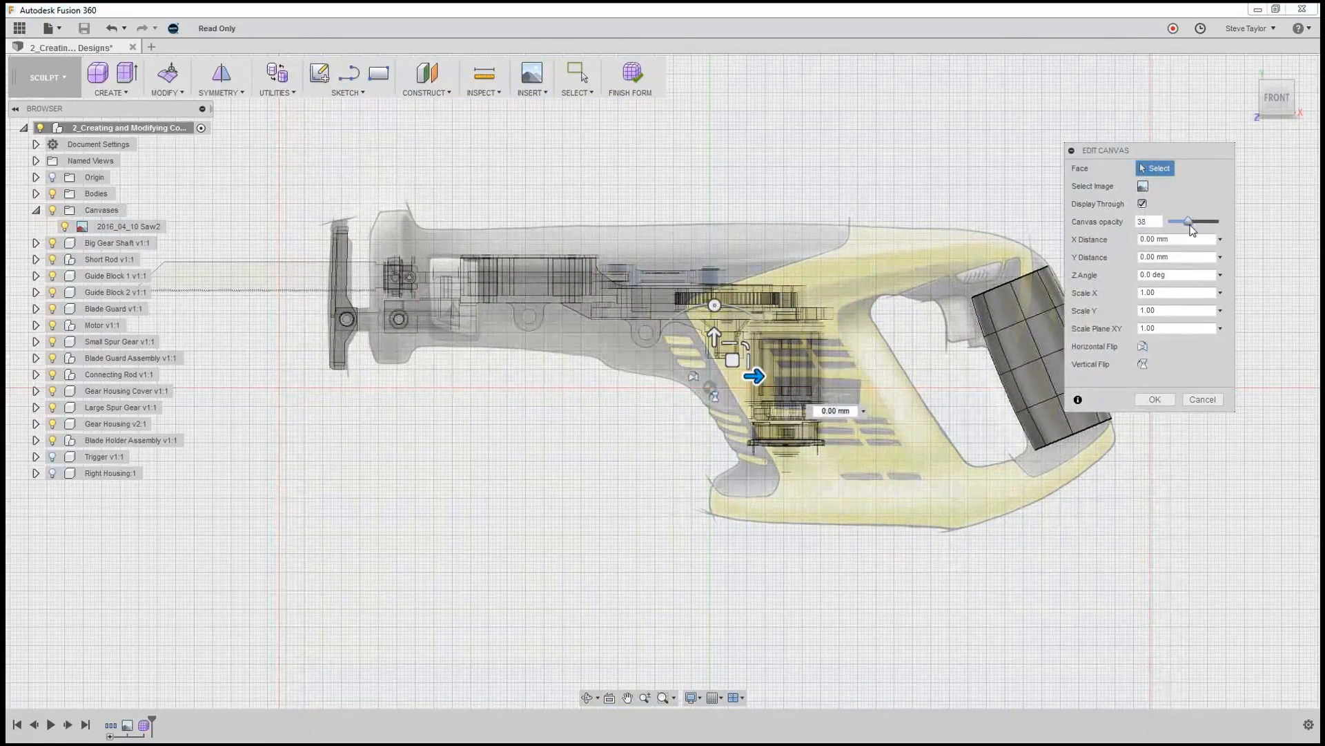
pyautogui.click(1155, 399)
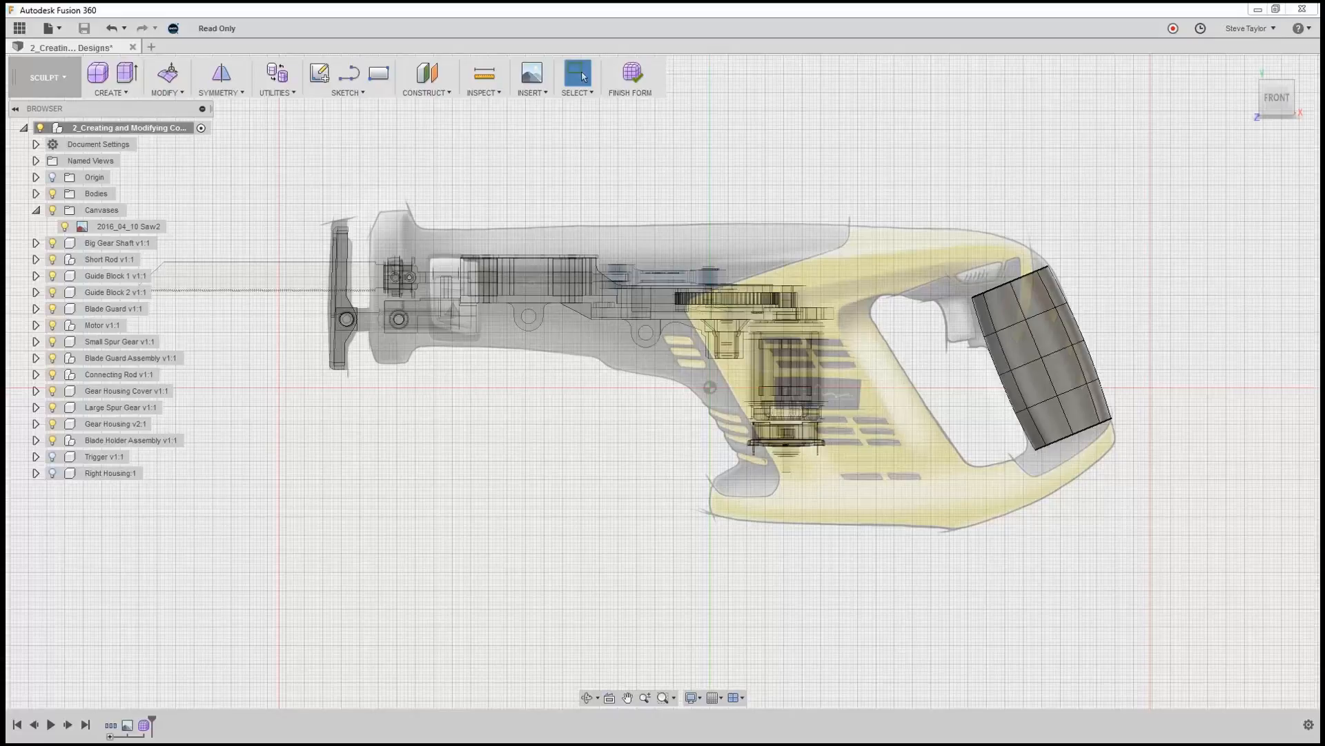
# Create a four-sided T-Spline face on the canvas's front plane, placing its corners around the slanted motor section of the yellow housing.
pyautogui.click(110, 92)
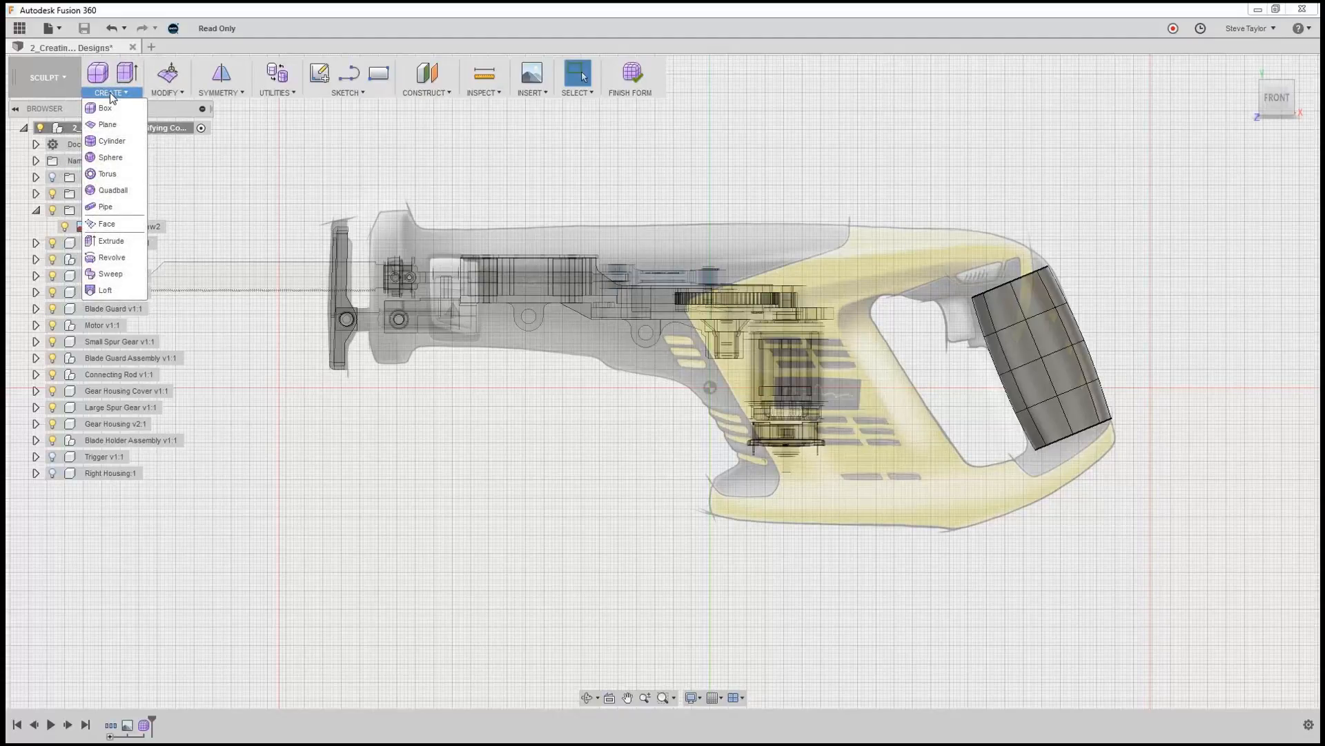
pyautogui.click(112, 227)
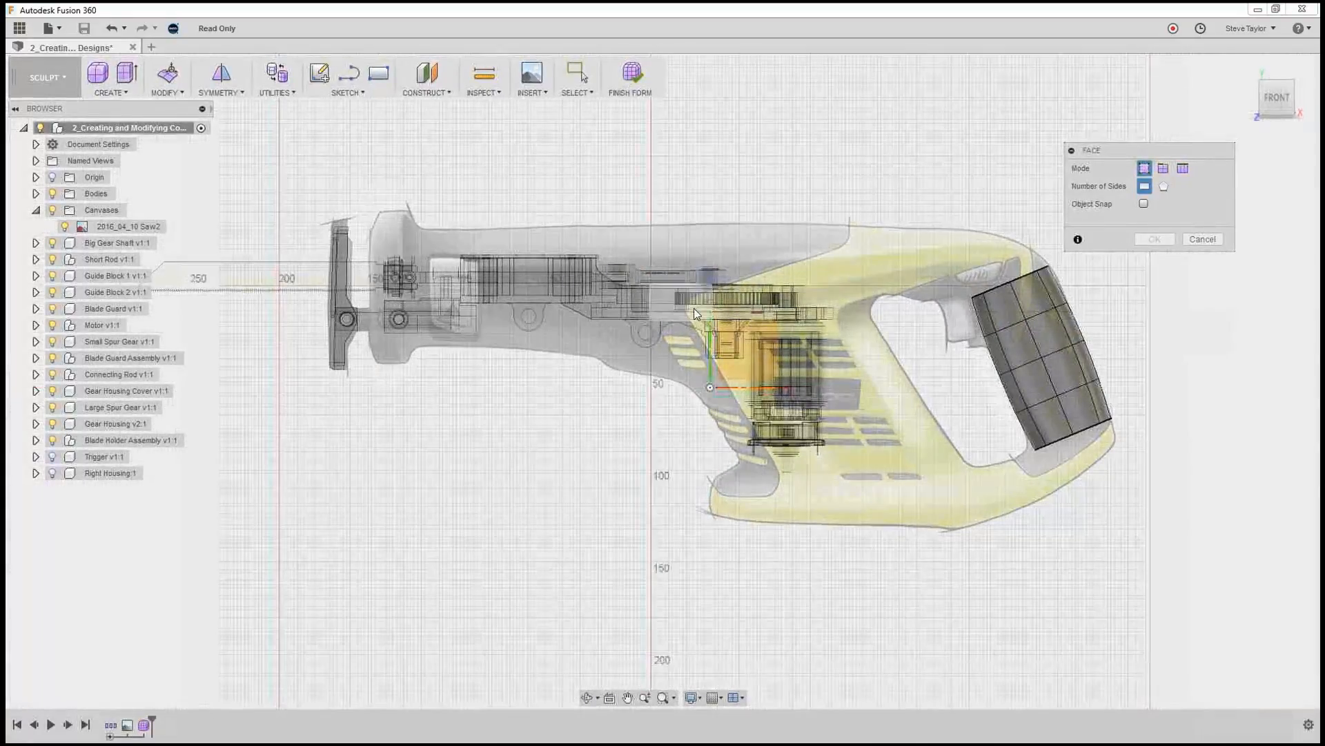
pyautogui.scroll(-4, 693, 308)
pyautogui.scroll(4, 694, 309)
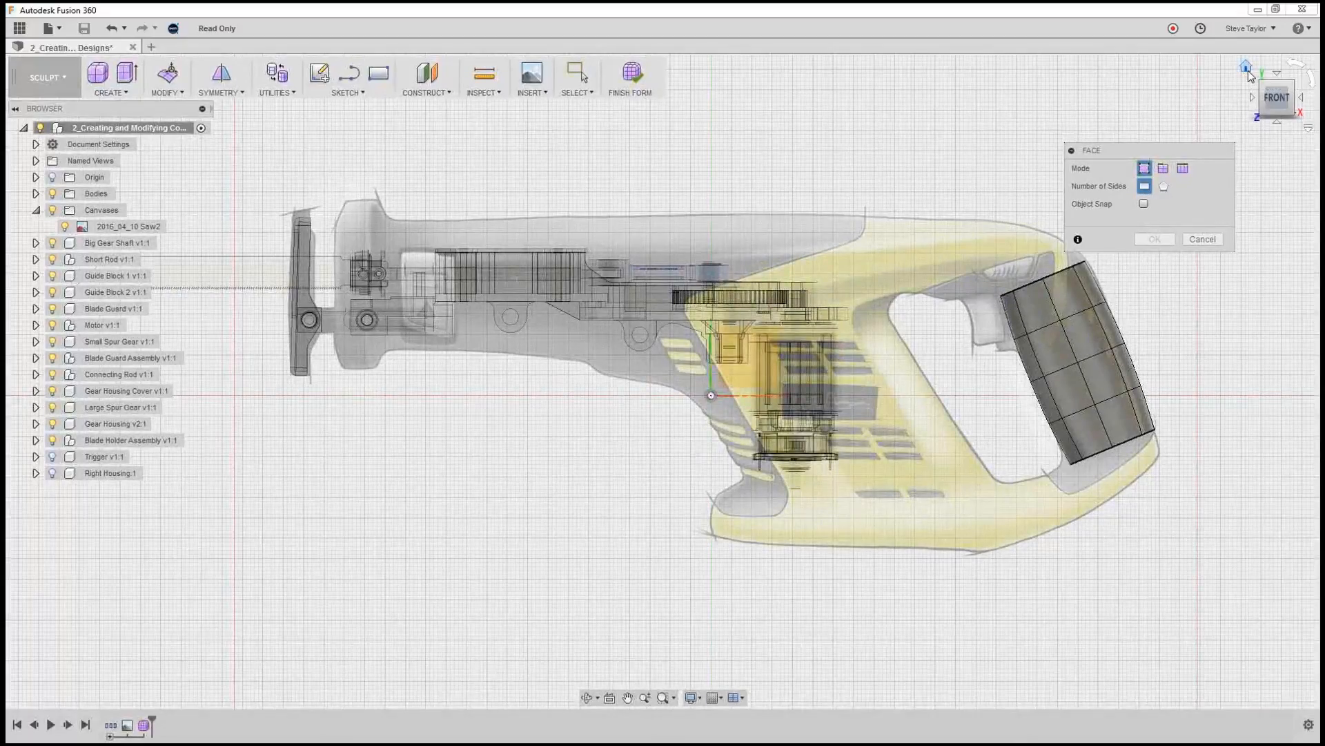
pyautogui.click(1247, 68)
pyautogui.scroll(-5, 835, 334)
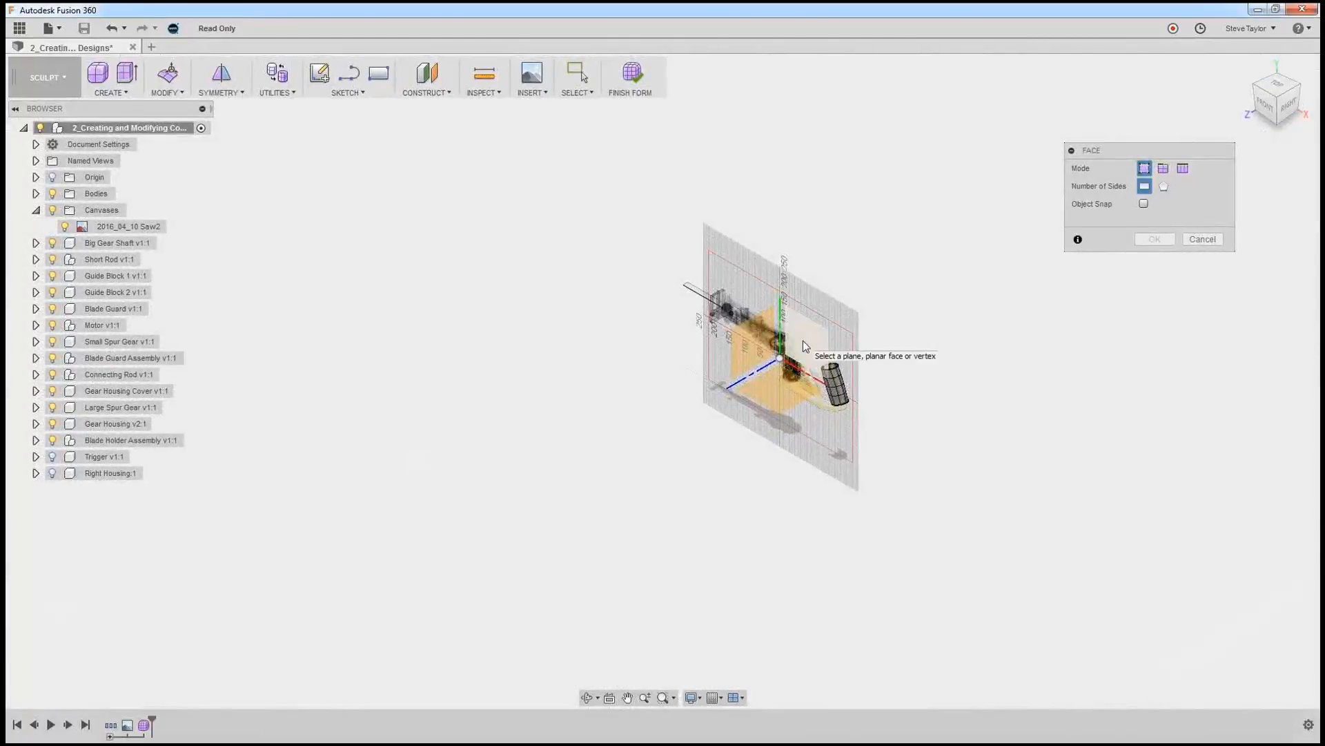
pyautogui.click(803, 340)
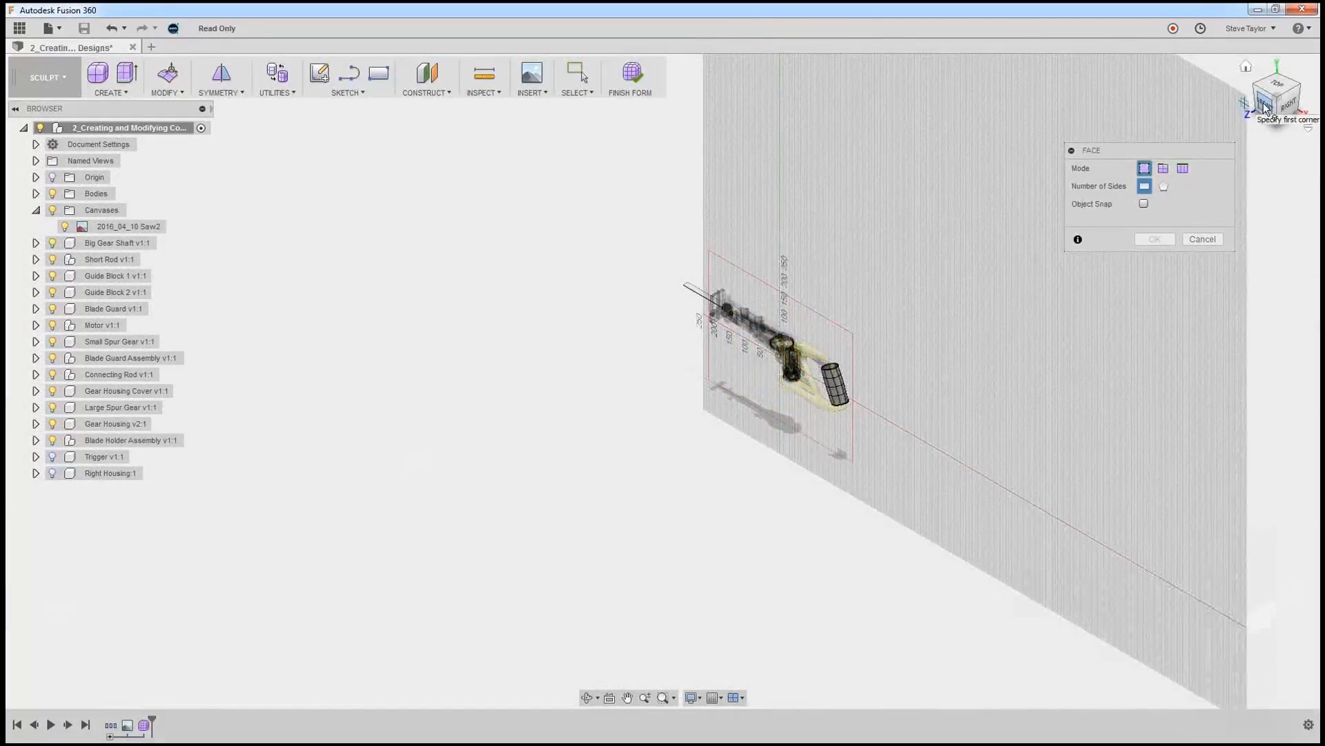
pyautogui.click(1263, 105)
pyautogui.scroll(10, 756, 355)
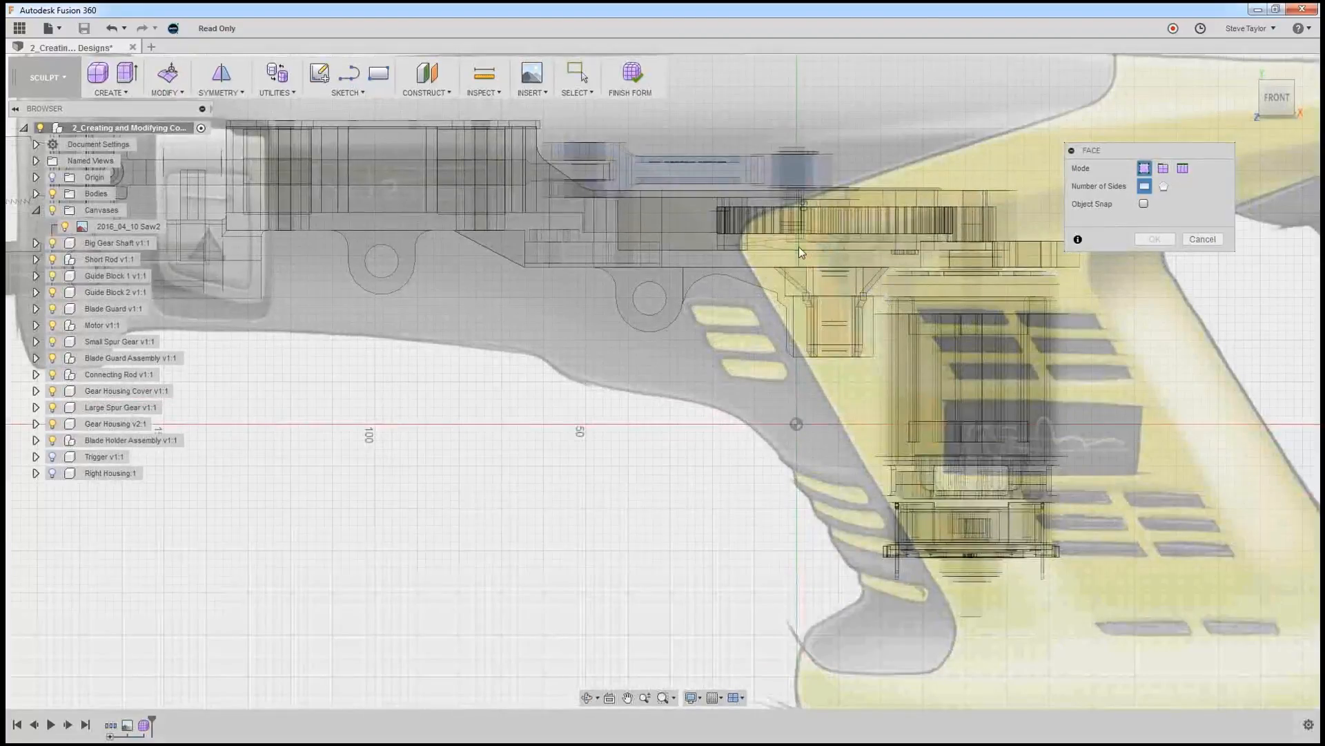
pyautogui.click(741, 244)
pyautogui.moveTo(742, 249); pyautogui.dragTo(444, 260, button='middle')
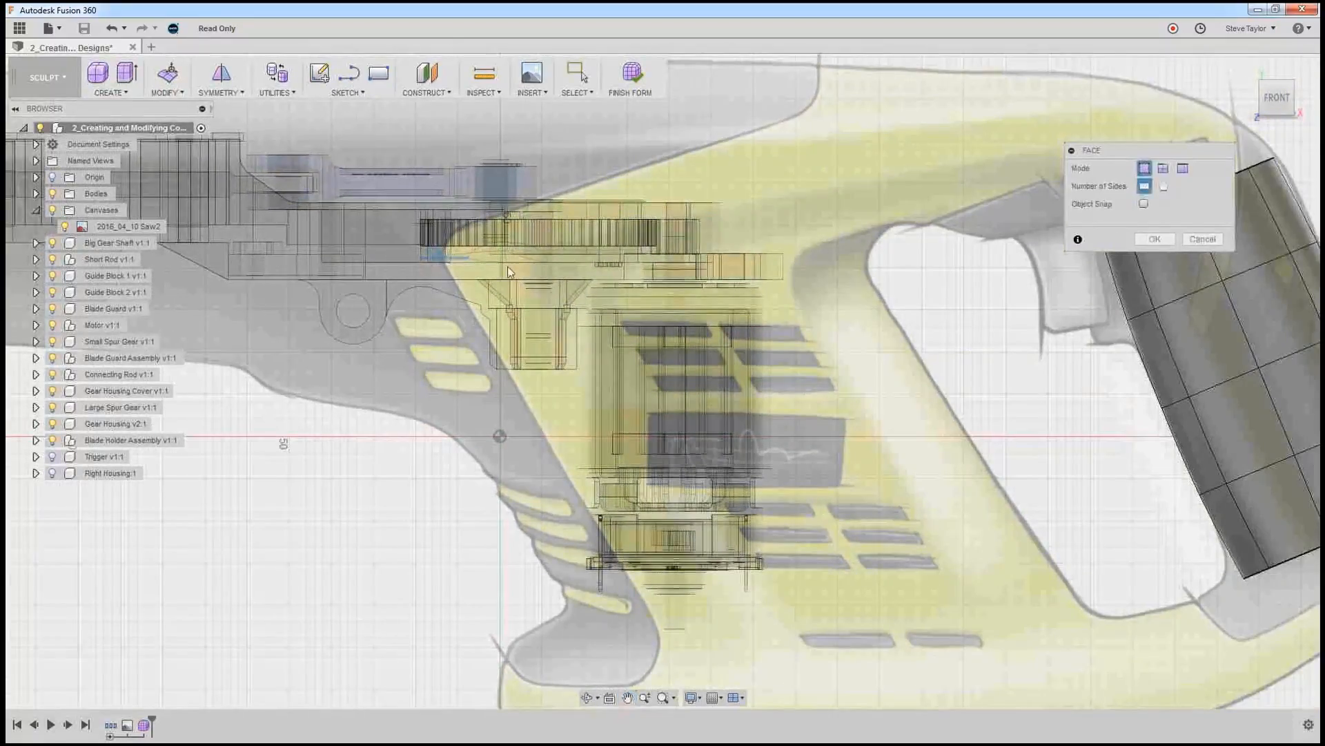
pyautogui.click(828, 259)
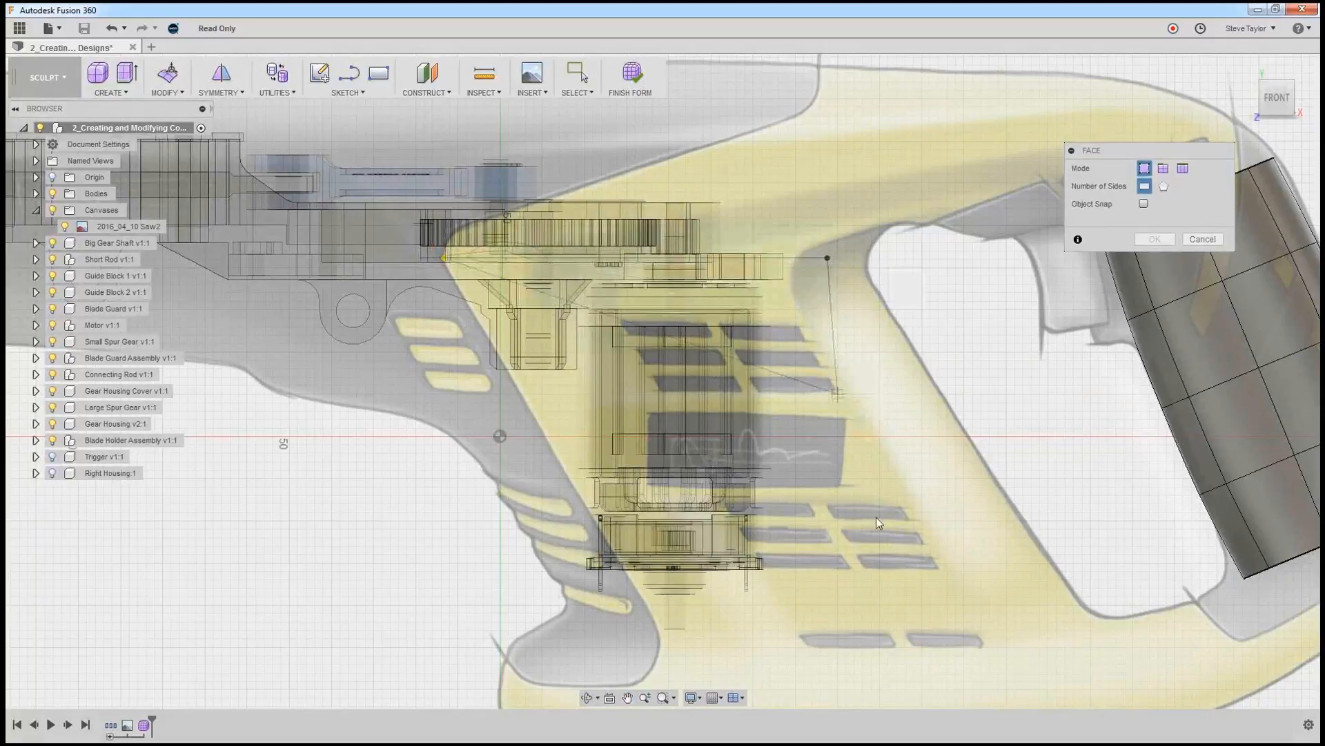
pyautogui.click(1008, 604)
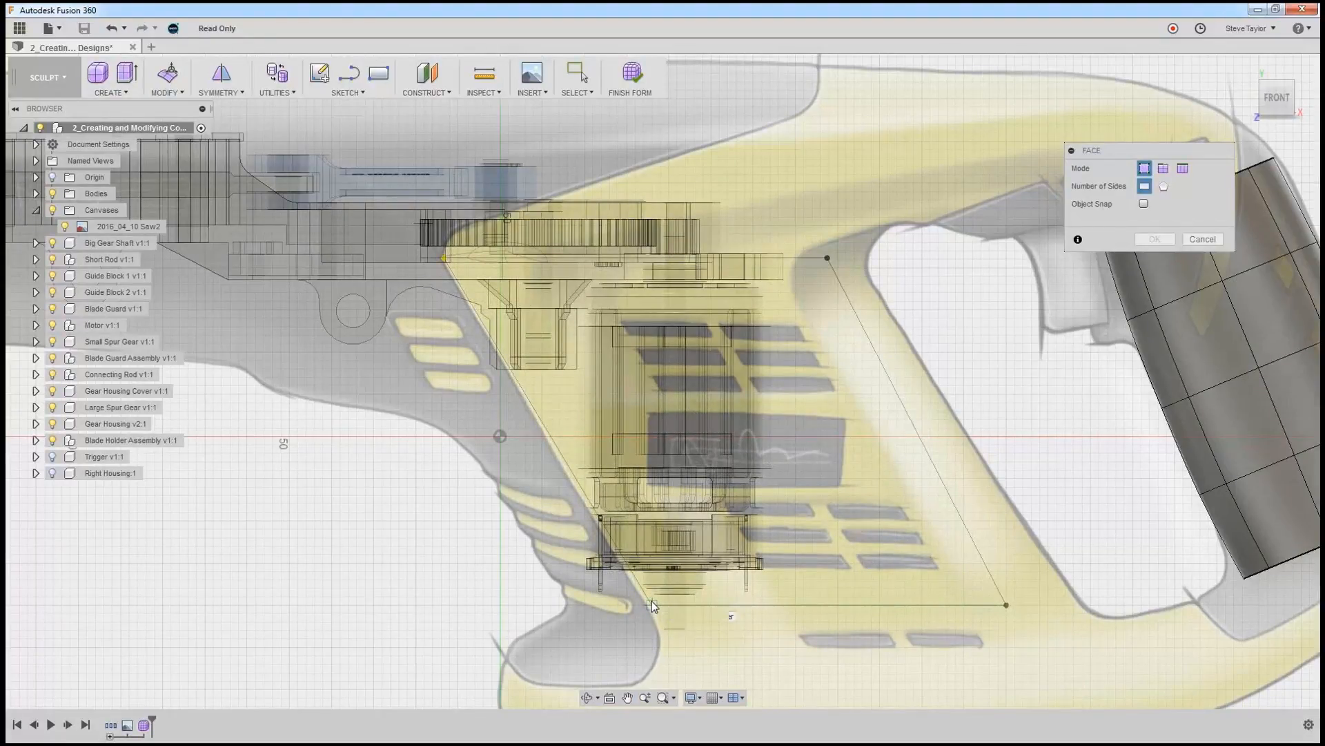
pyautogui.click(651, 602)
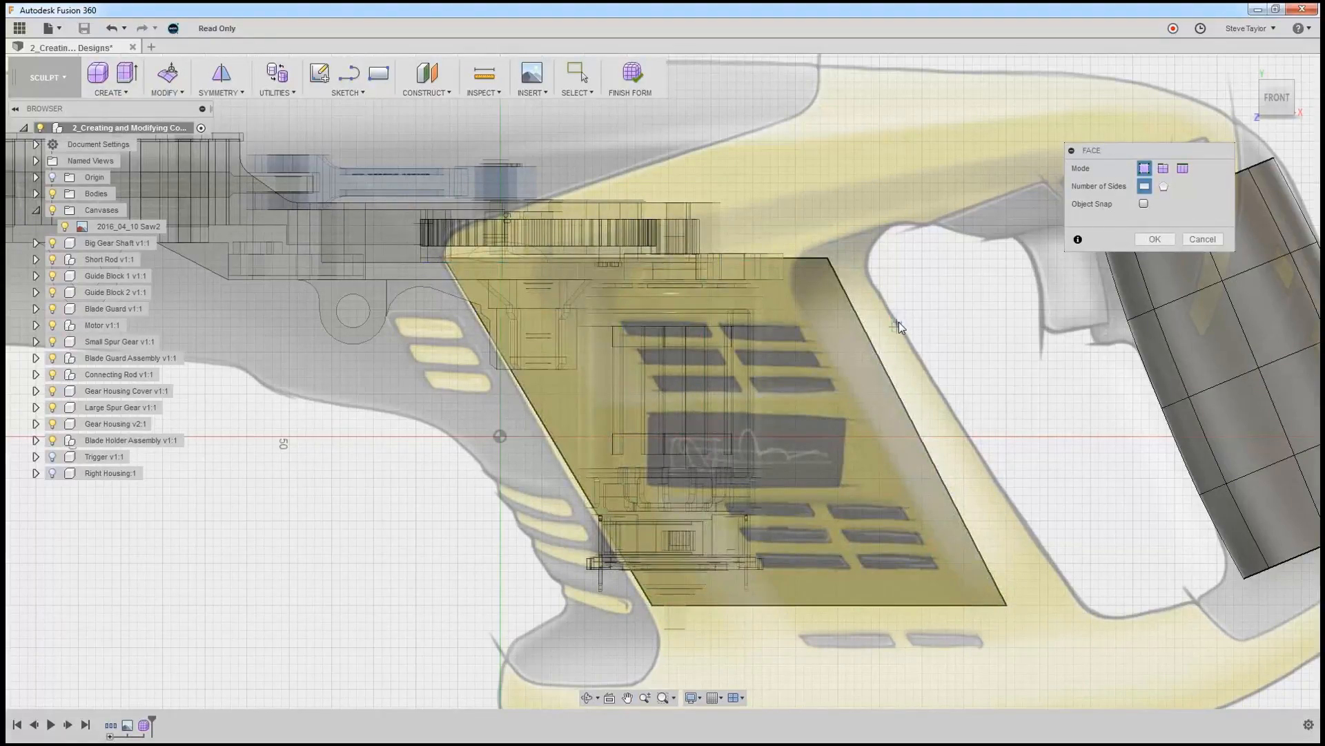
# Move the T-Spline face over the motor section 35 mm outward from the canvas plane with Edit Form.
pyautogui.scroll(-3, 899, 322)
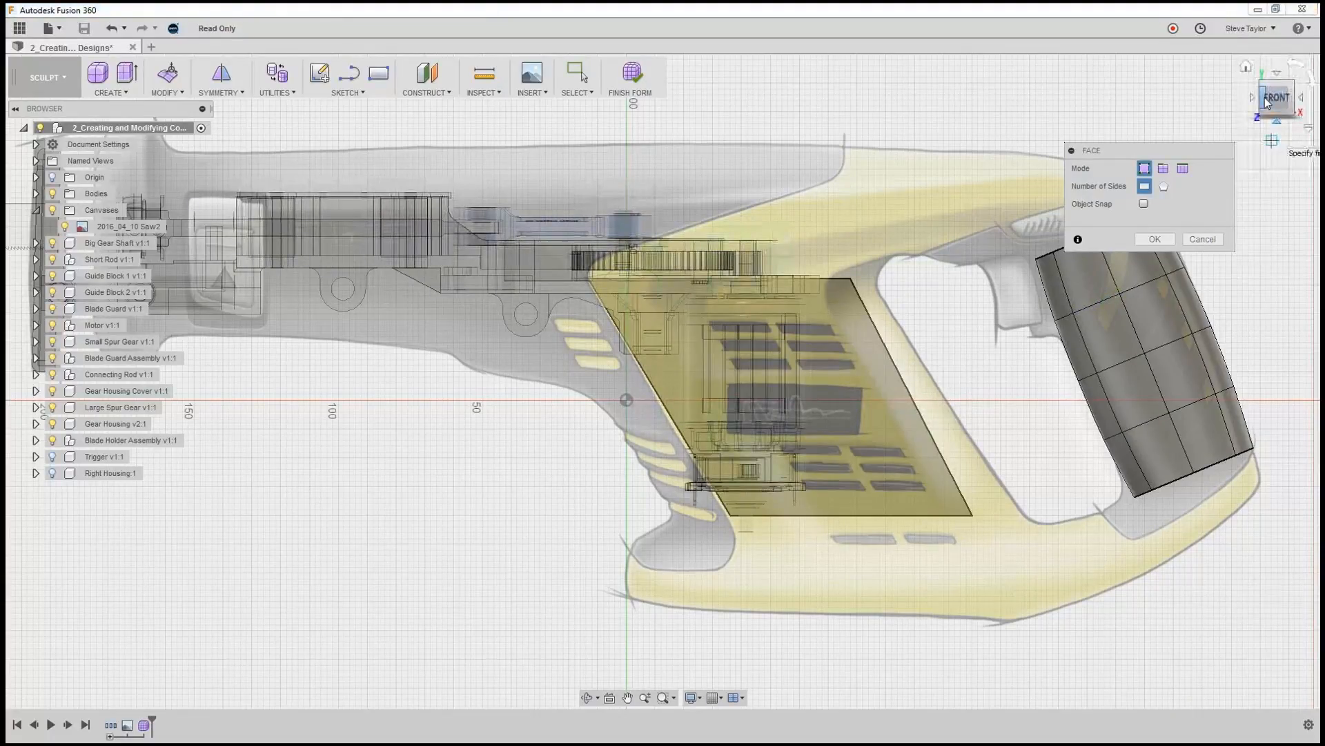
pyautogui.click(1295, 101)
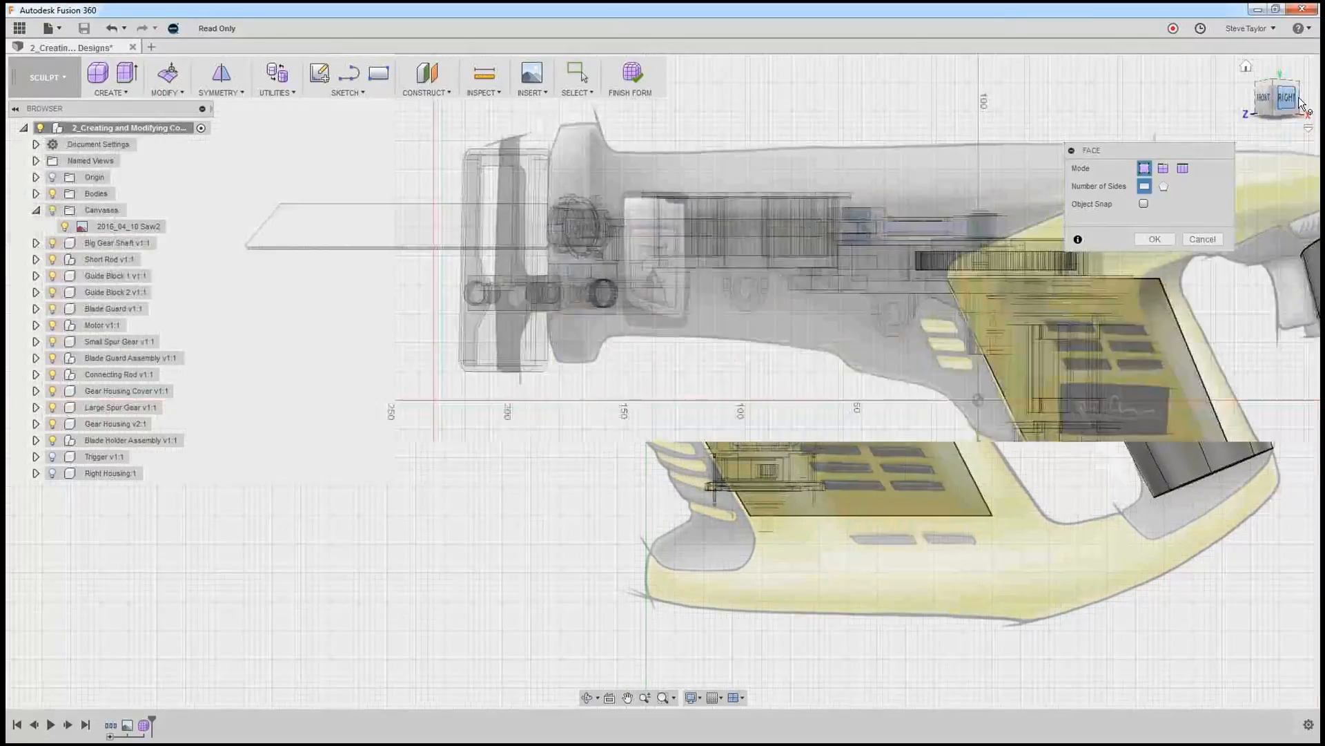
pyautogui.moveTo(1056, 357); pyautogui.dragTo(769, 331, button='middle')
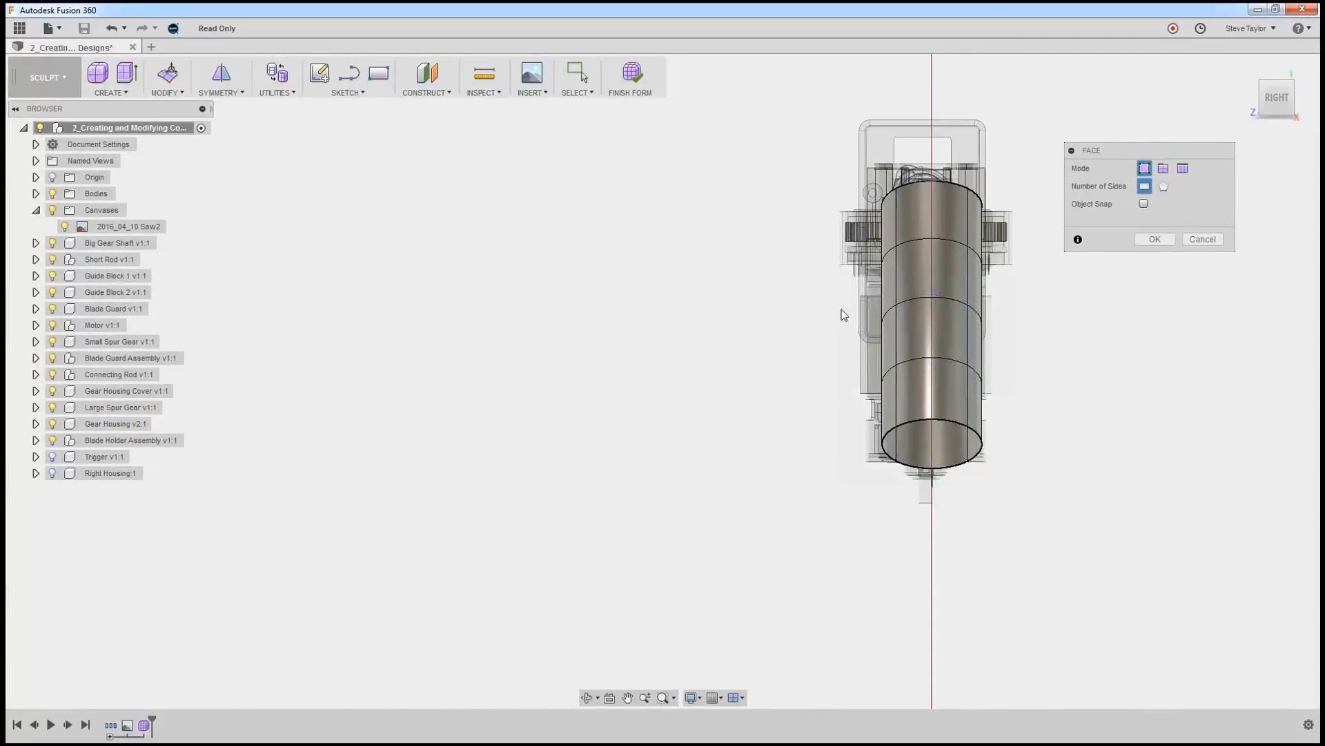
pyautogui.click(169, 75)
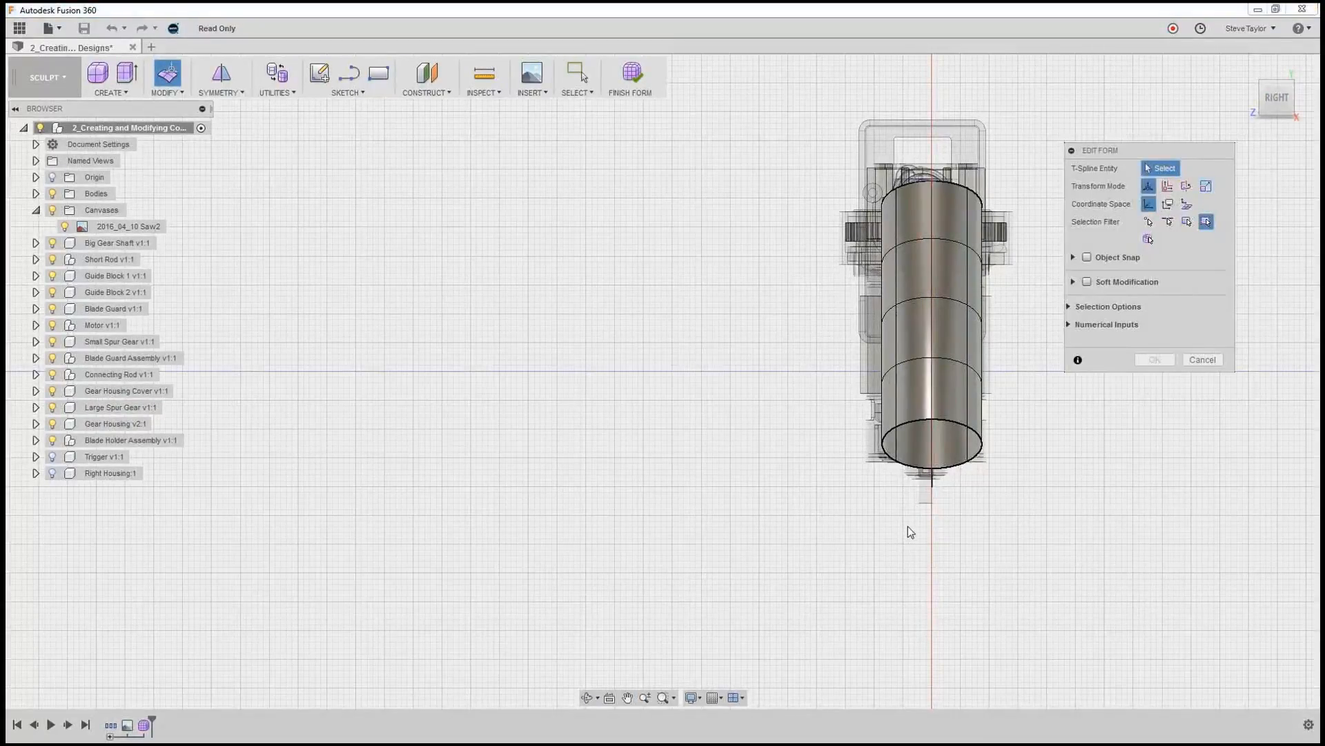
pyautogui.keyDown('shift'); pyautogui.moveTo(926, 539); pyautogui.dragTo(967, 538, button='middle'); pyautogui.keyUp('shift')
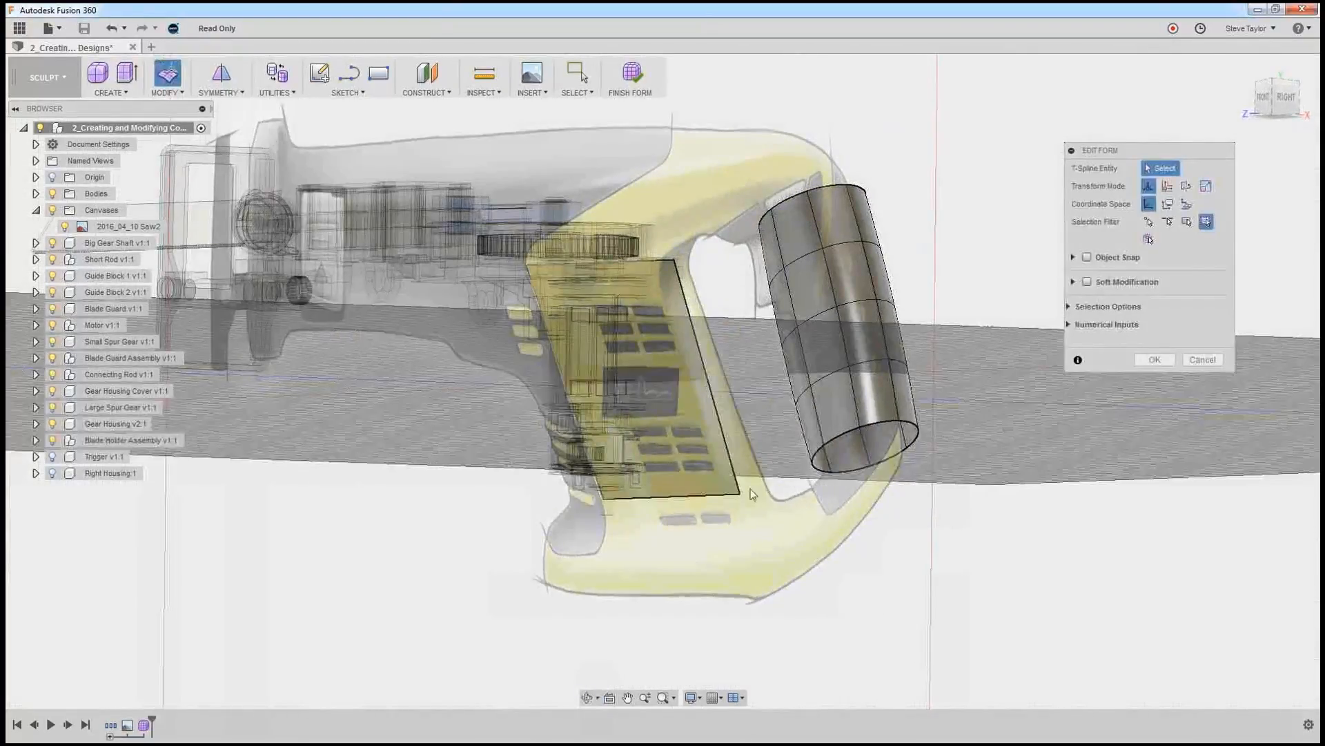
pyautogui.click(731, 483)
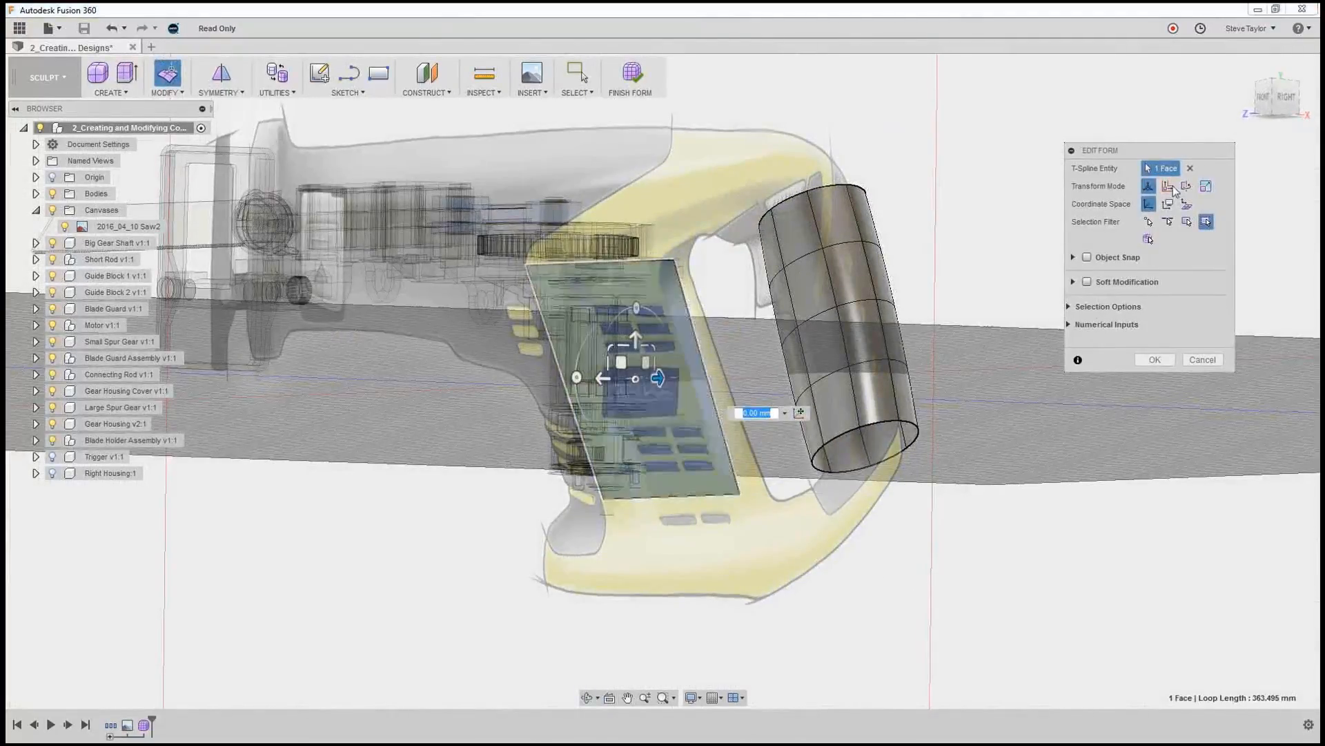
pyautogui.click(1285, 98)
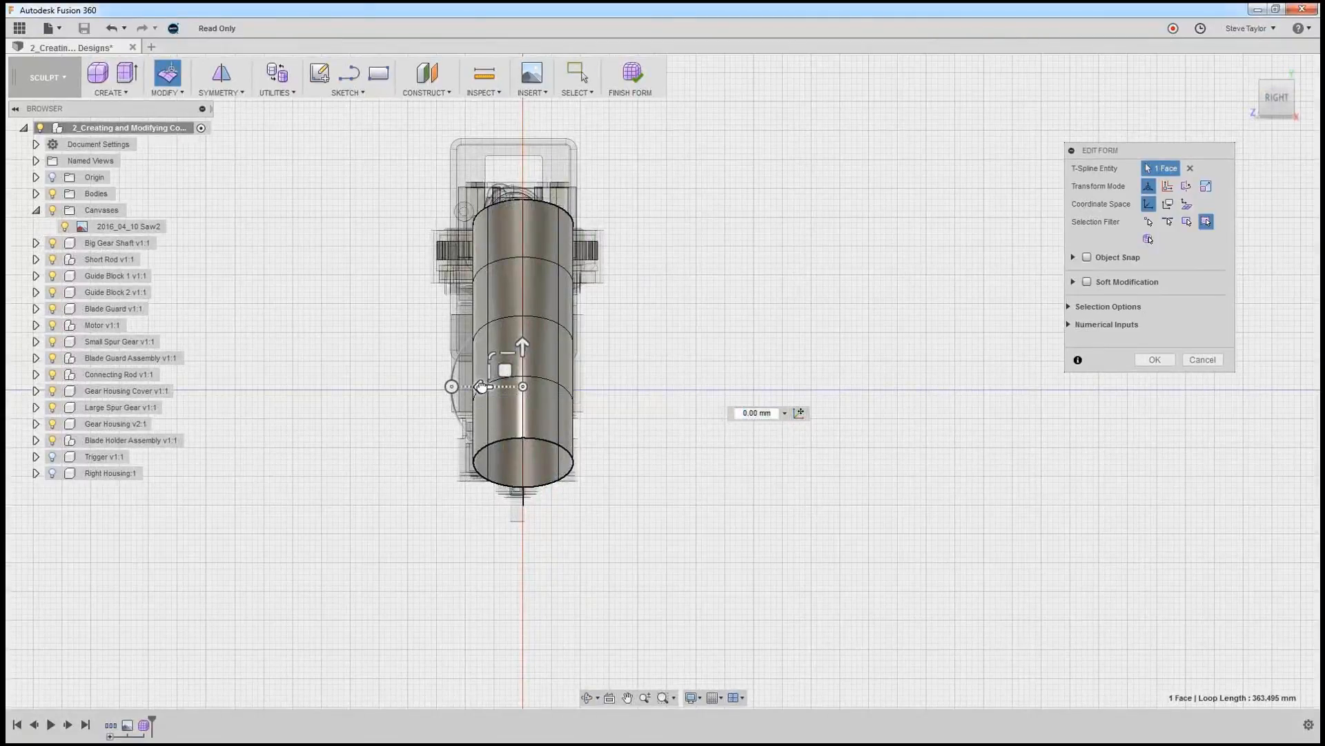
pyautogui.moveTo(480, 382); pyautogui.dragTo(391, 387)
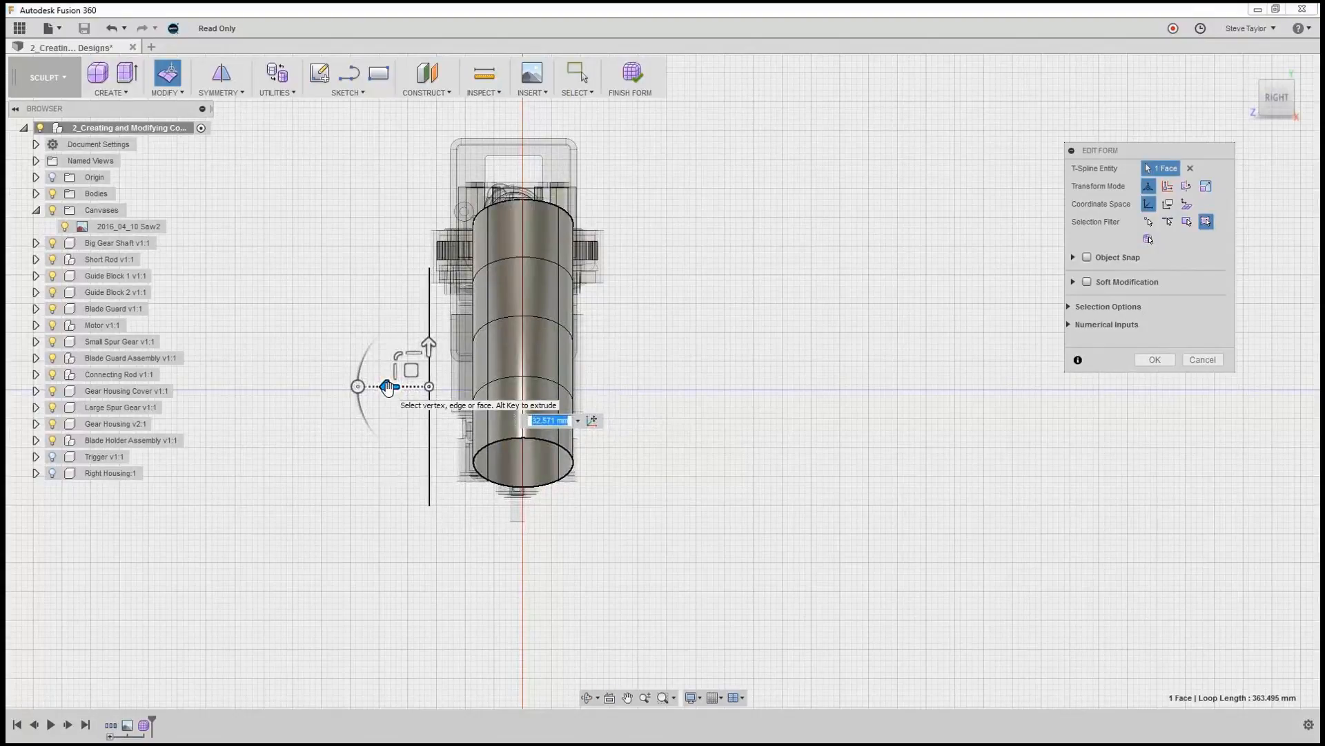
pyautogui.click(567, 418)
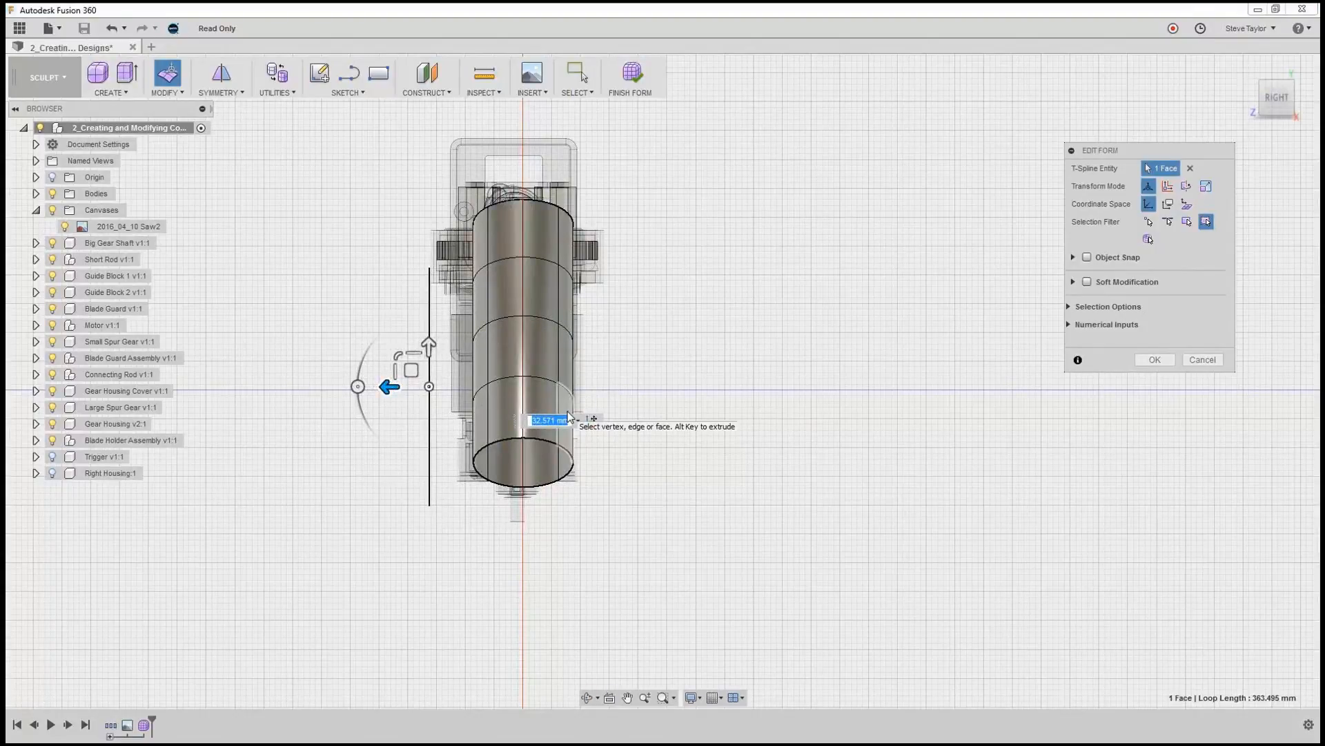
pyautogui.write('35')
pyautogui.press('Return')
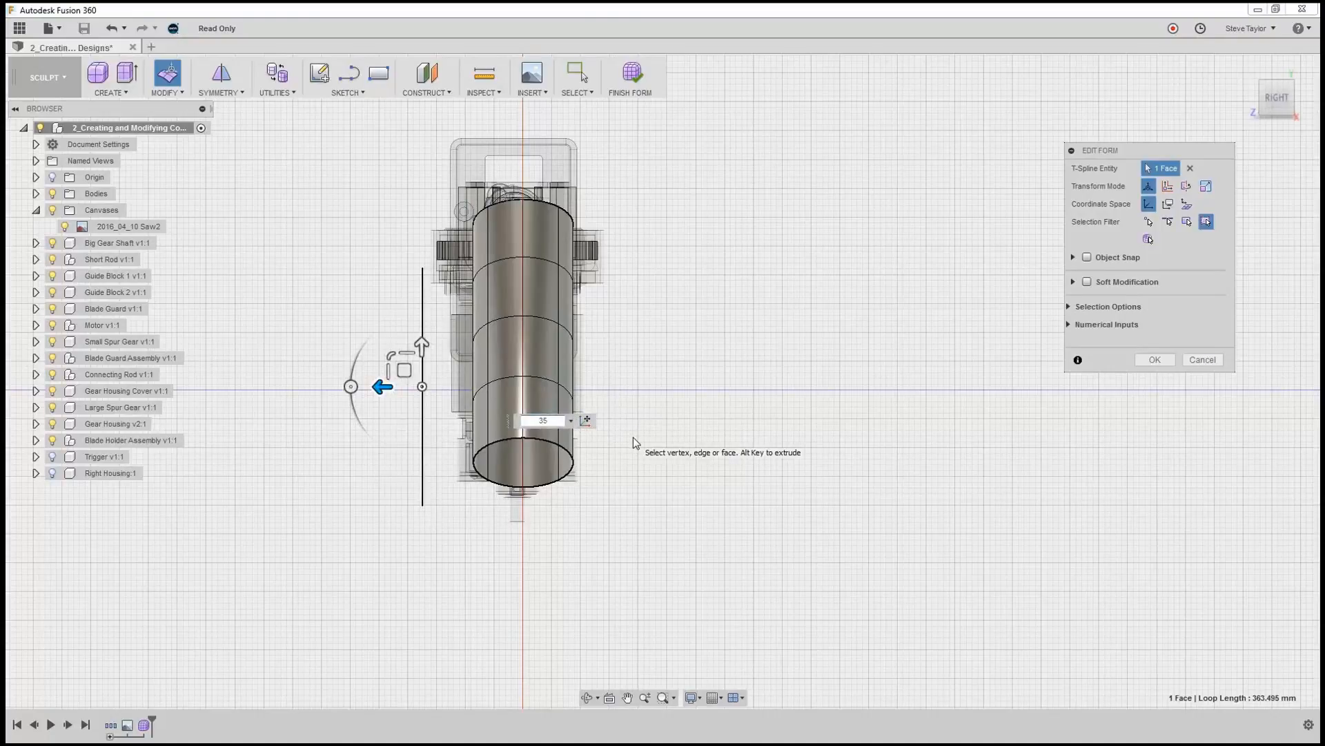
pyautogui.press('Return')
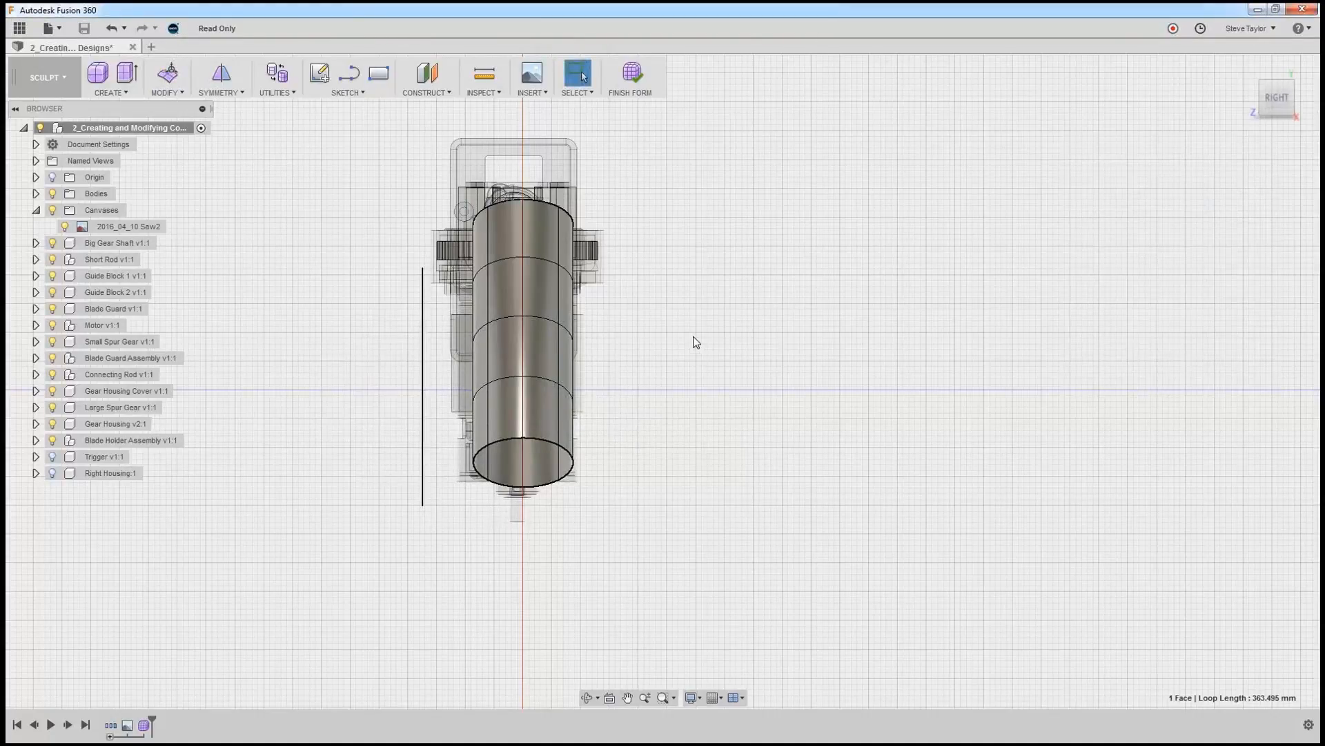
# Extrude the offset face's rear edge about 7.6 mm toward the handle and 13.2 mm inward, then raise it about 1.9 mm.
pyautogui.keyDown('shift'); pyautogui.moveTo(696, 342); pyautogui.dragTo(728, 342, button='middle'); pyautogui.keyUp('shift')
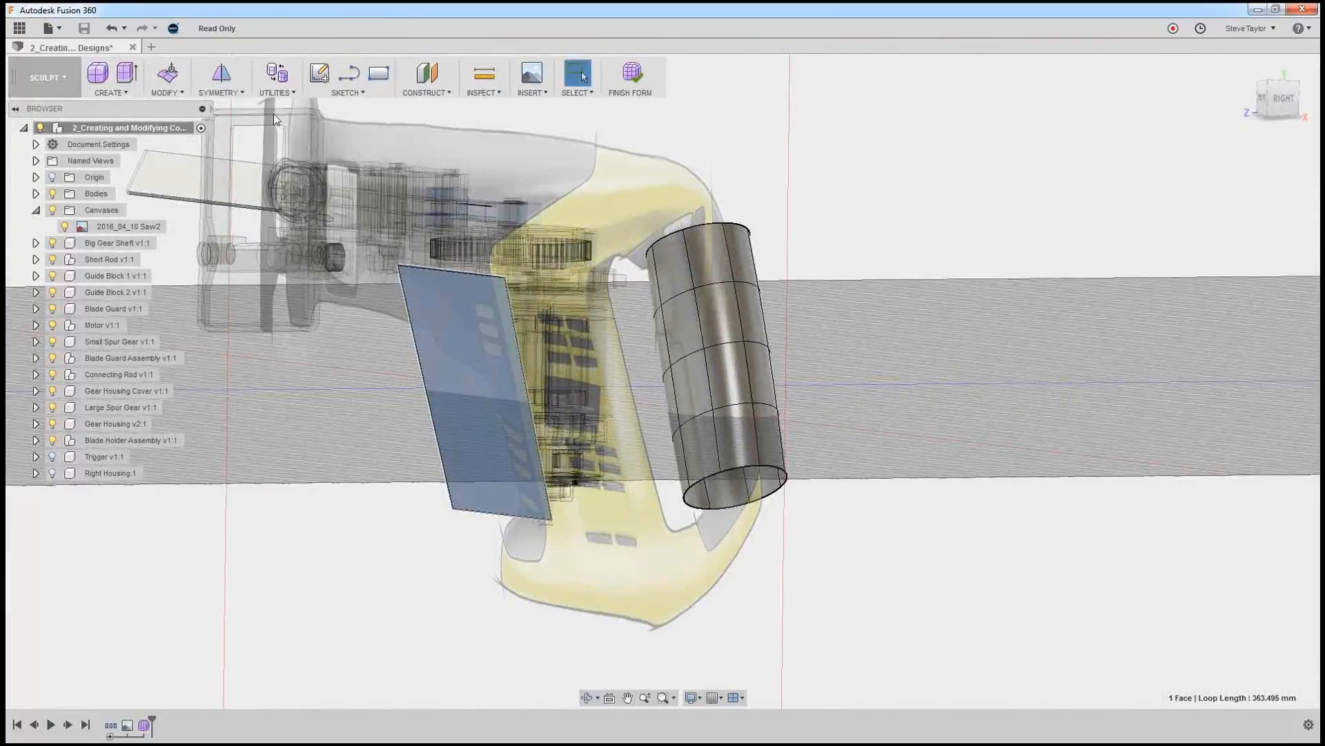
pyautogui.click(173, 79)
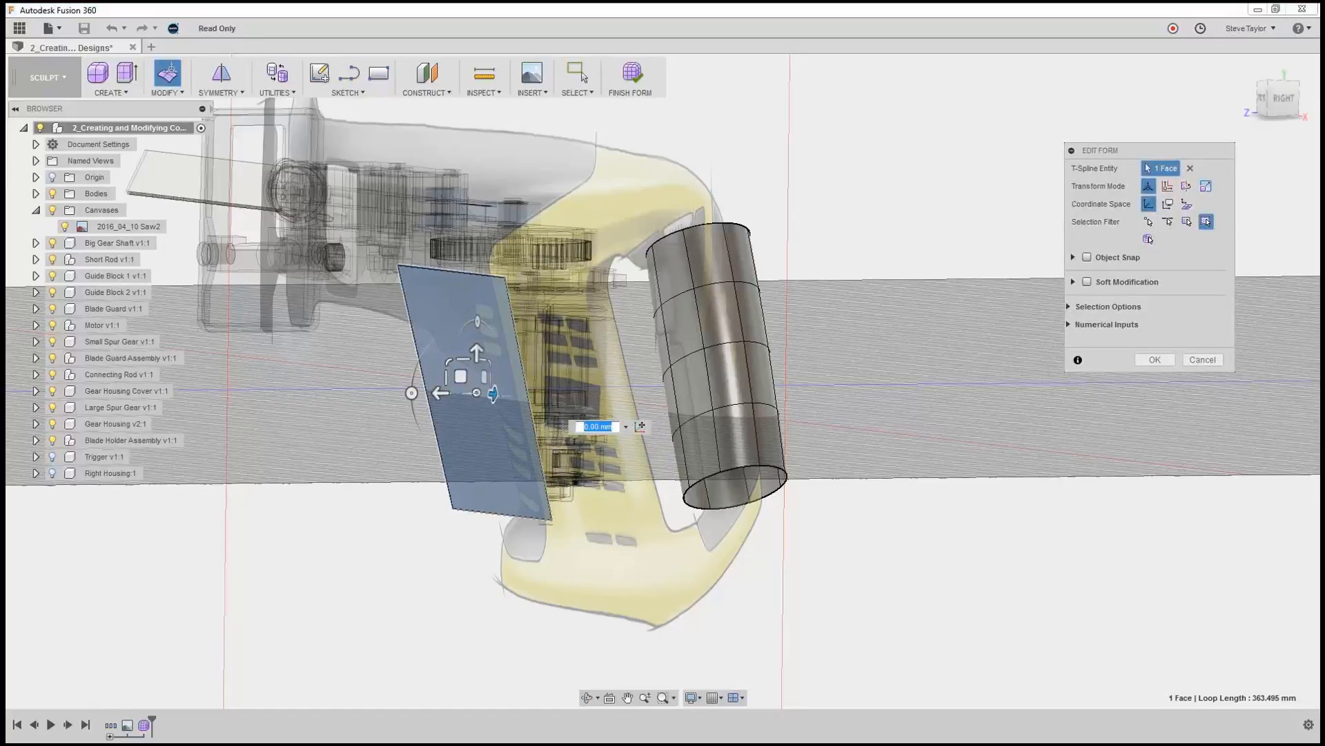
pyautogui.click(1272, 101)
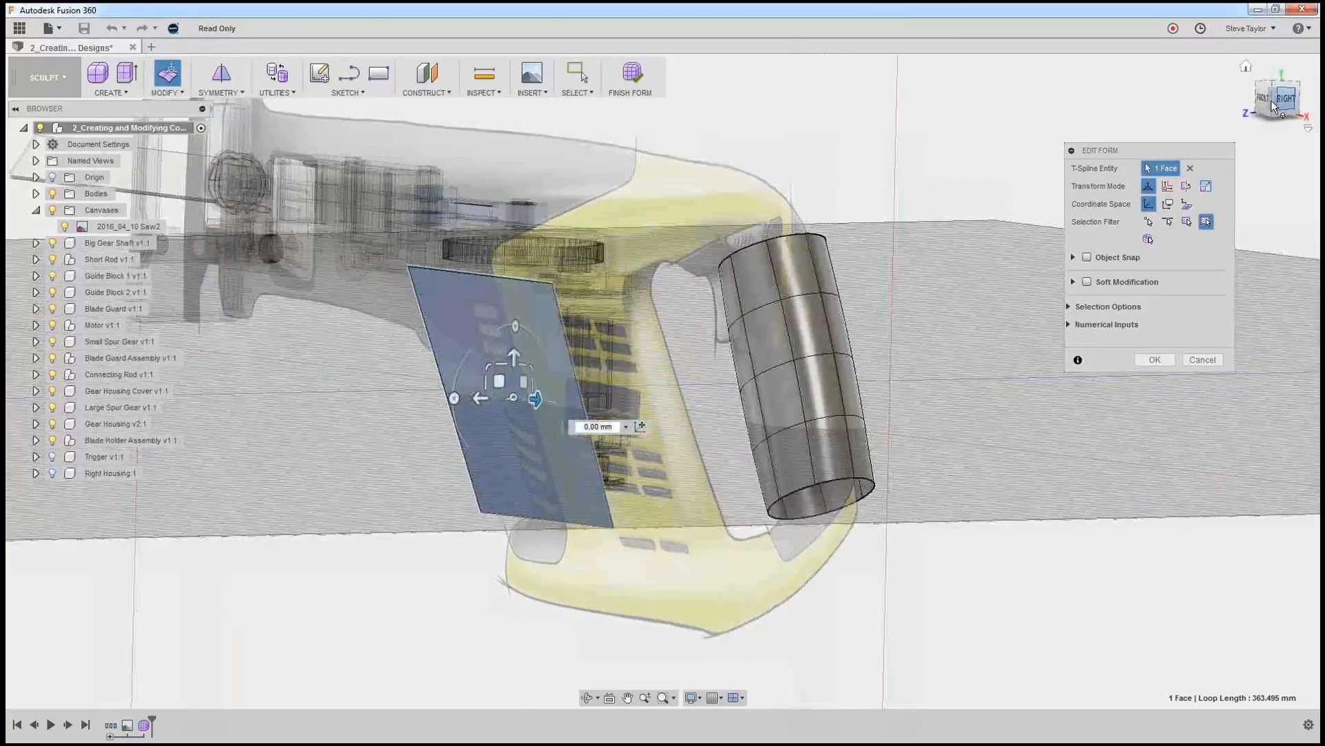
pyautogui.click(1265, 97)
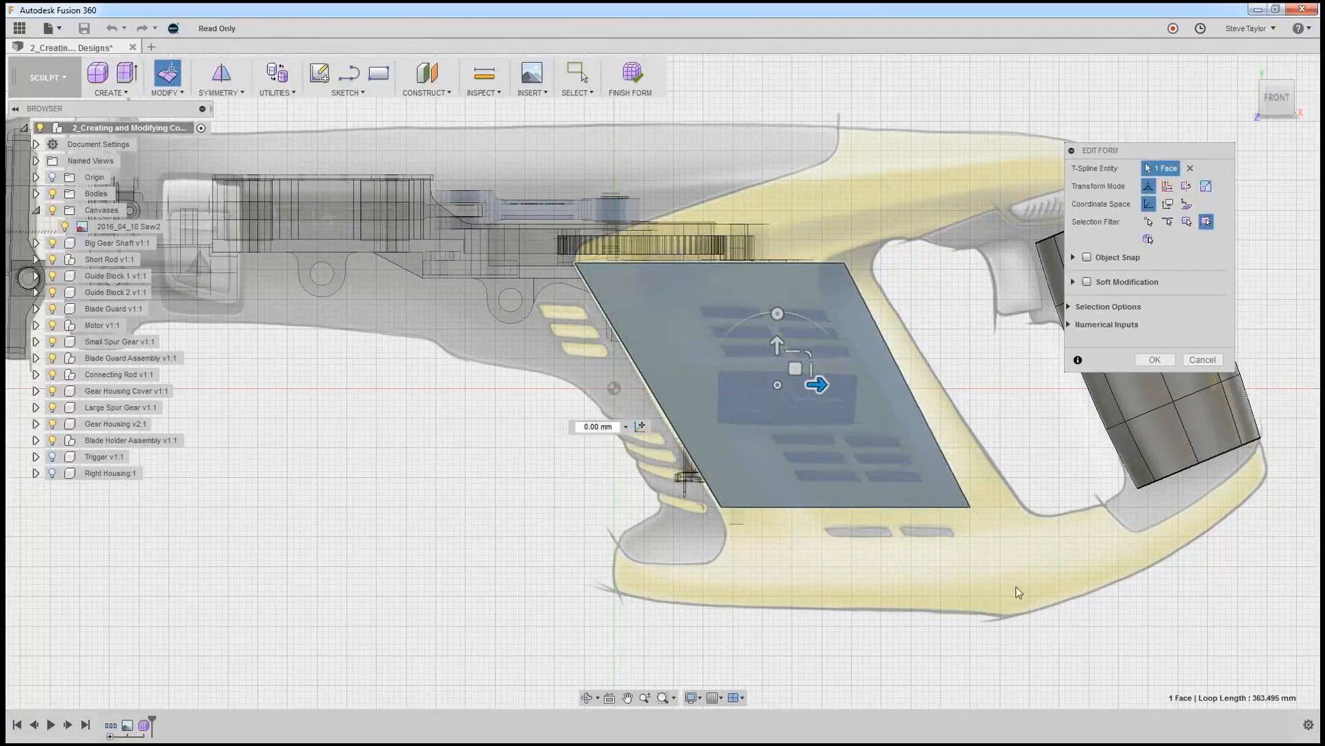
pyautogui.click(944, 456)
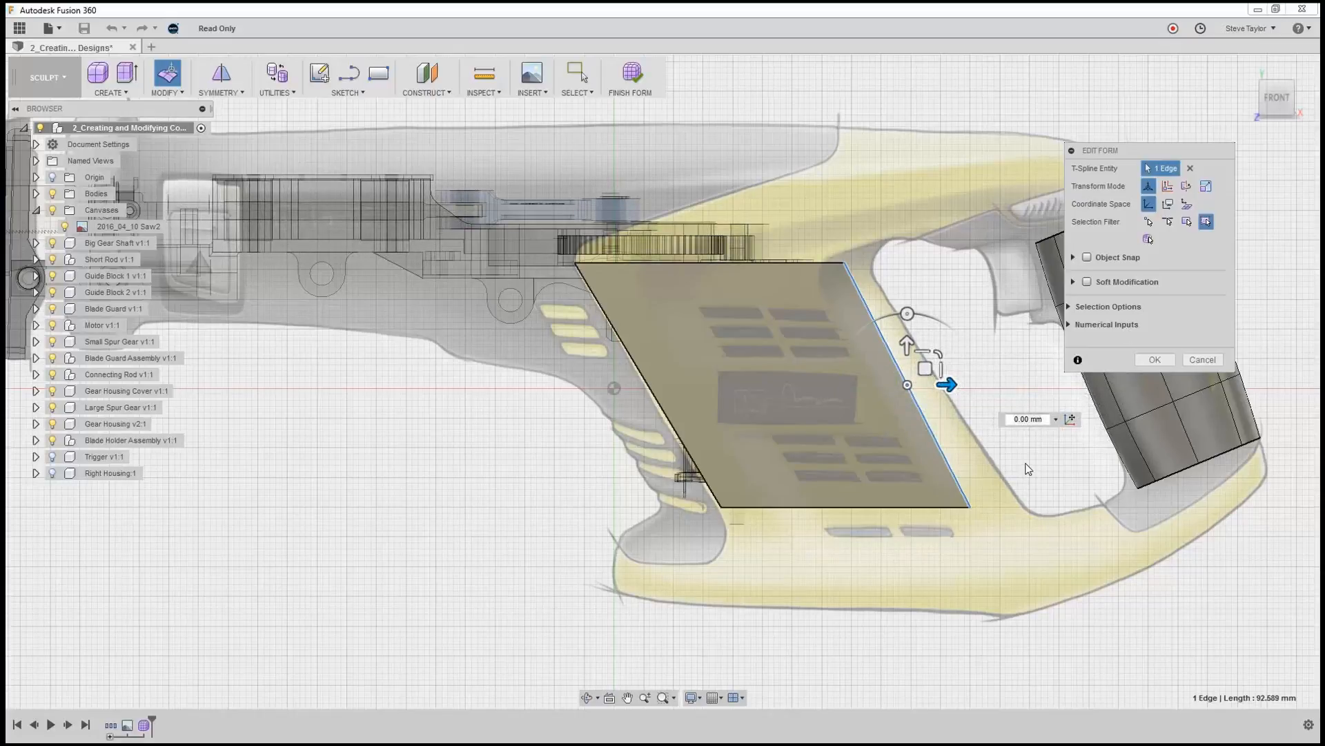
pyautogui.keyDown('shift'); pyautogui.moveTo(1028, 466); pyautogui.dragTo(947, 476, button='middle'); pyautogui.keyUp('shift')
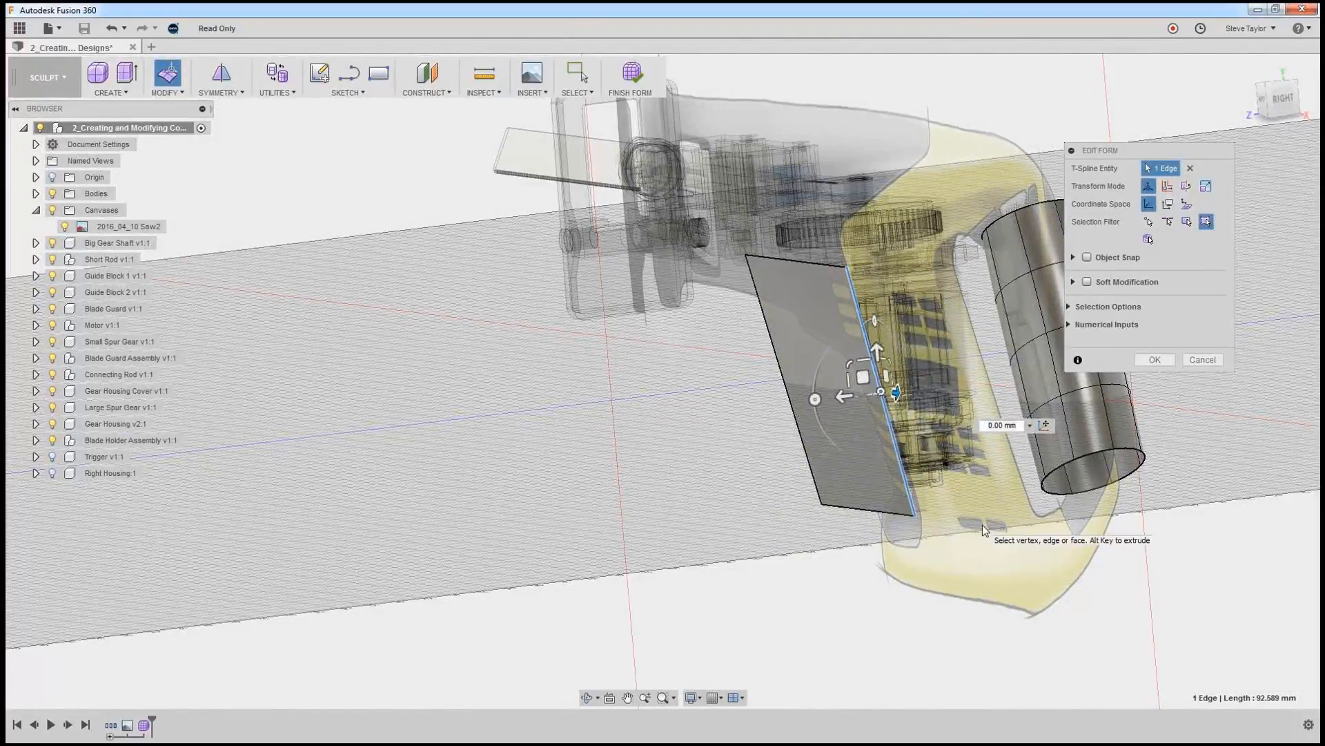
pyautogui.keyDown('shift'); pyautogui.moveTo(983, 525); pyautogui.dragTo(911, 499, button='middle'); pyautogui.keyUp('shift')
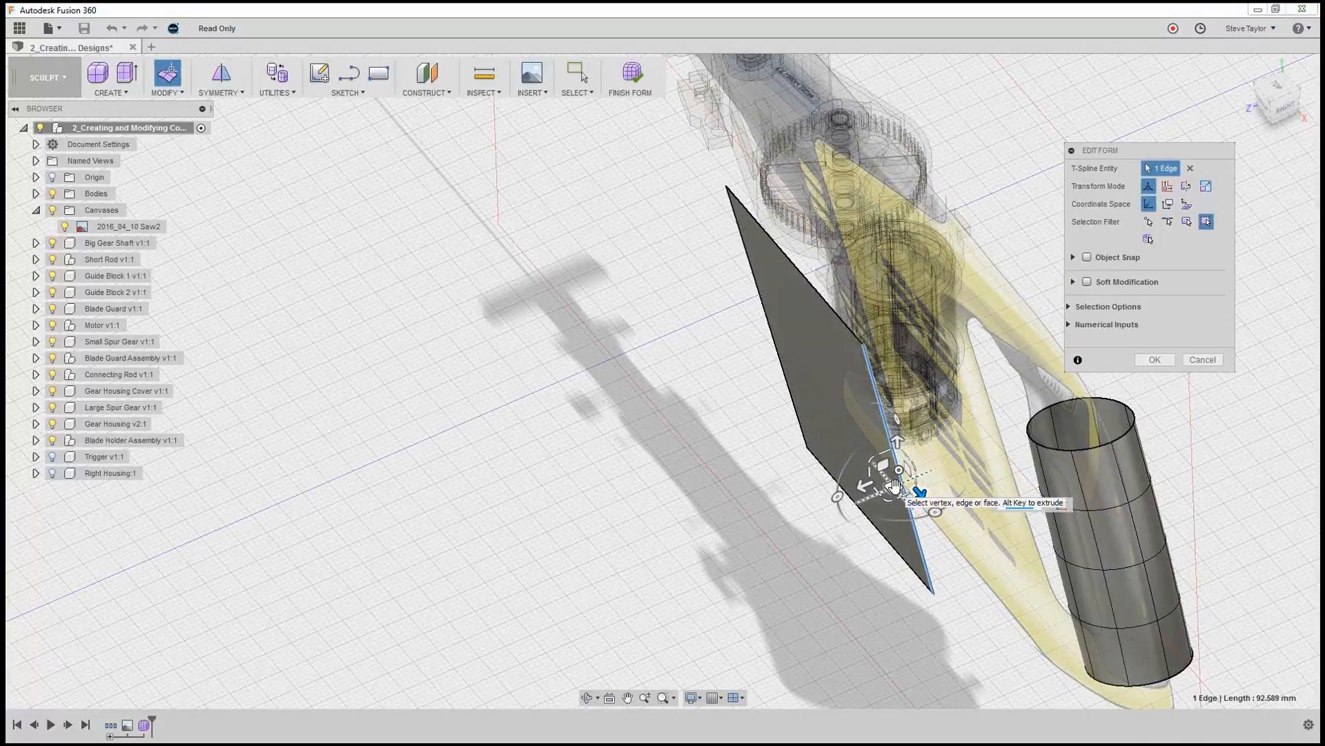
pyautogui.moveTo(894, 488); pyautogui.dragTo(940, 485)
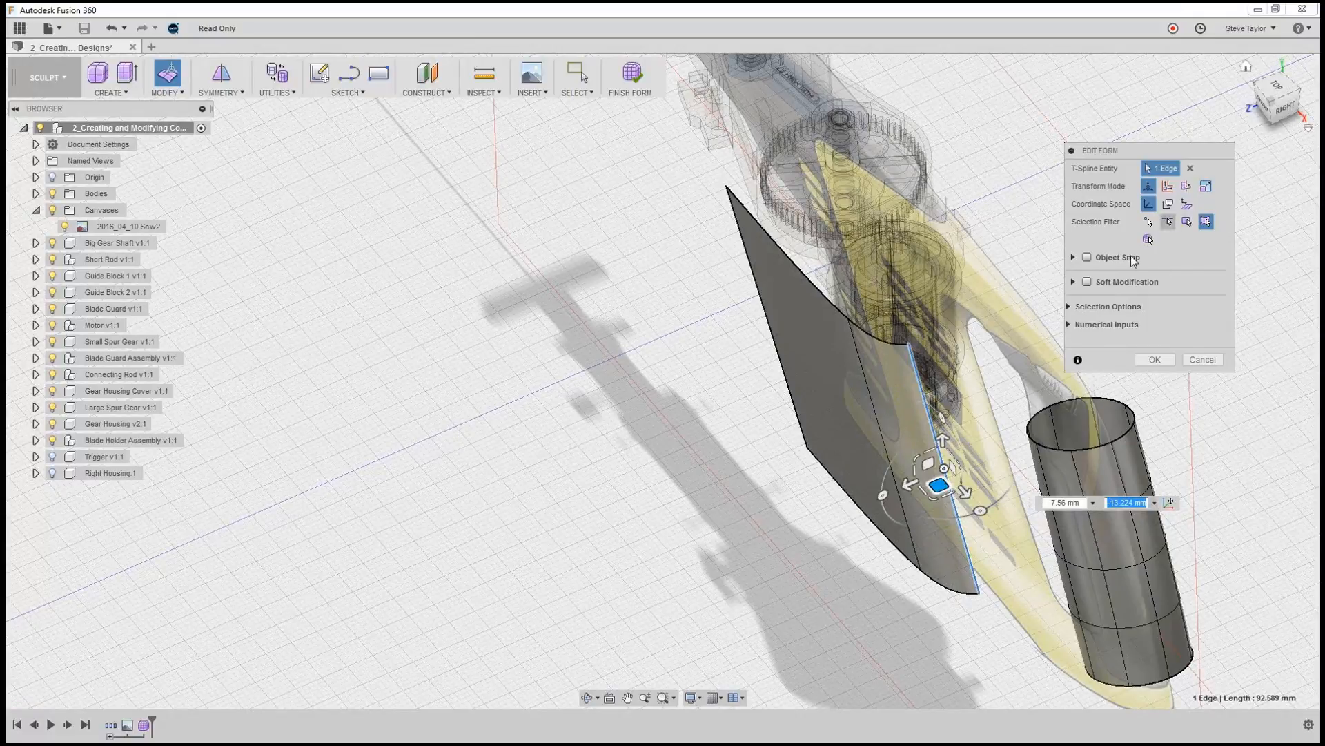
pyautogui.keyDown('shift'); pyautogui.moveTo(1005, 586); pyautogui.dragTo(1025, 452, button='middle'); pyautogui.keyUp('shift')
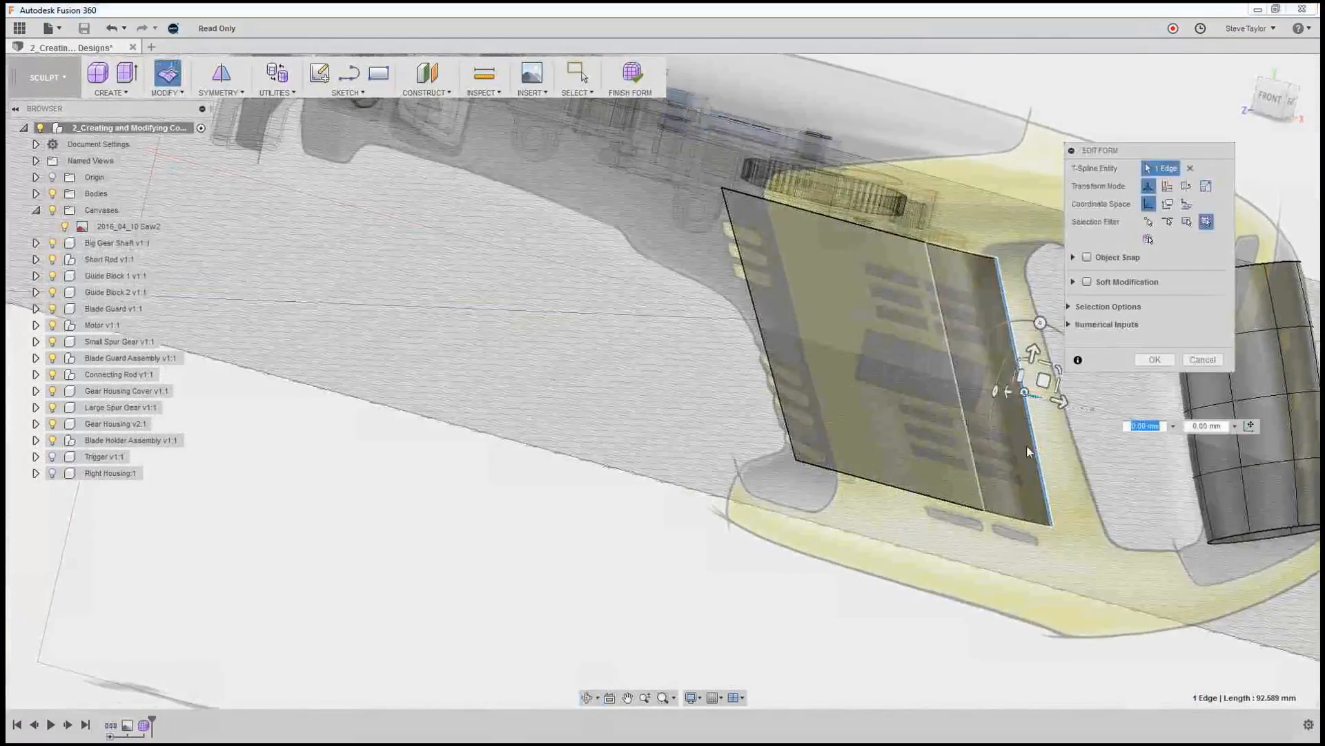
pyautogui.moveTo(1044, 379); pyautogui.dragTo(1045, 376)
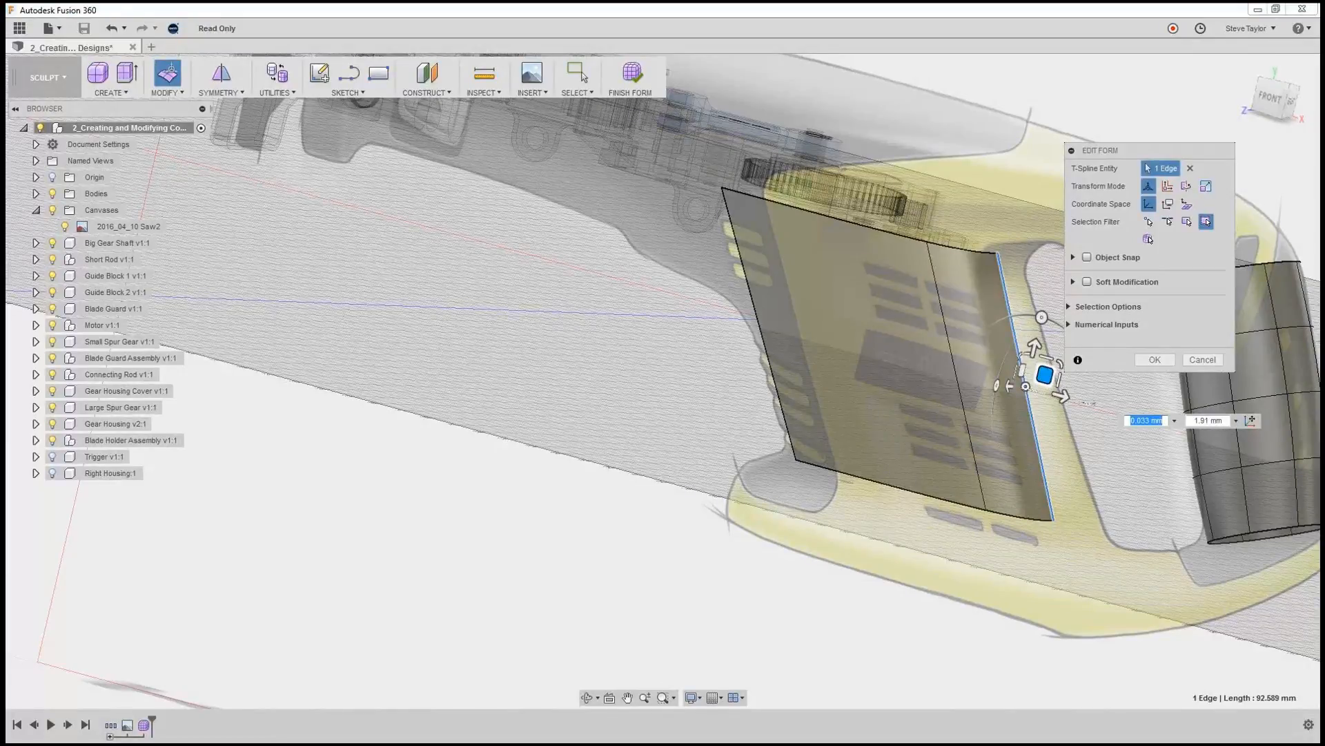
# Extrude the face's front edge about 18.5 mm toward the blade and 13.1 mm outward from the canvas plane.
pyautogui.click(771, 376)
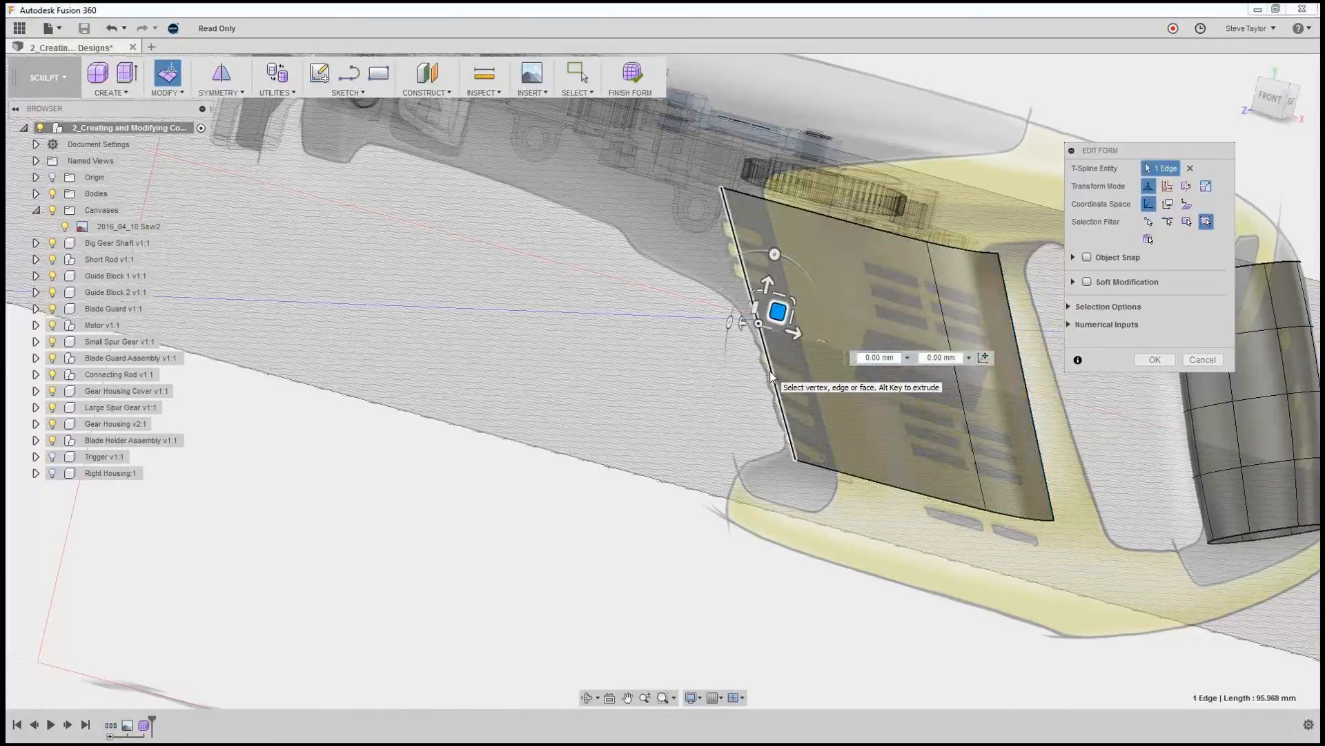
pyautogui.keyDown('shift'); pyautogui.moveTo(771, 378); pyautogui.dragTo(738, 414, button='middle'); pyautogui.keyUp('shift')
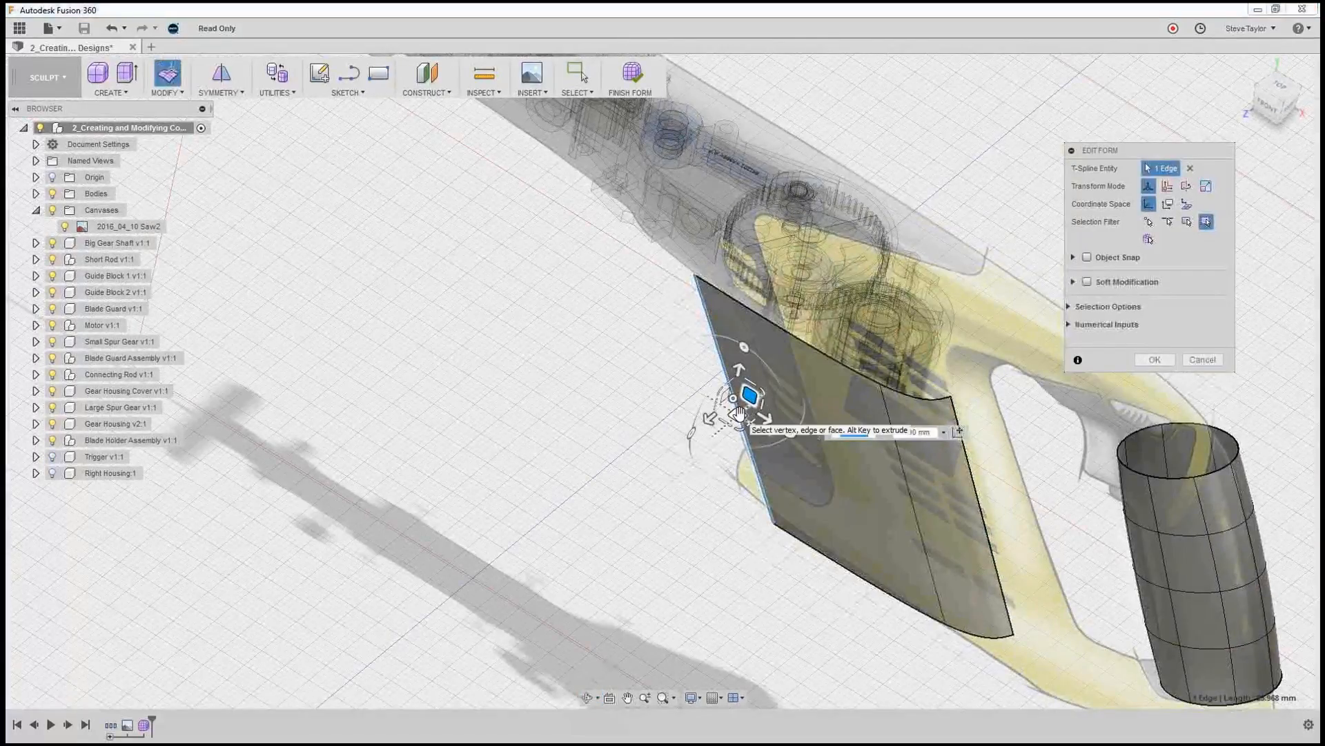
pyautogui.moveTo(749, 395); pyautogui.dragTo(671, 407)
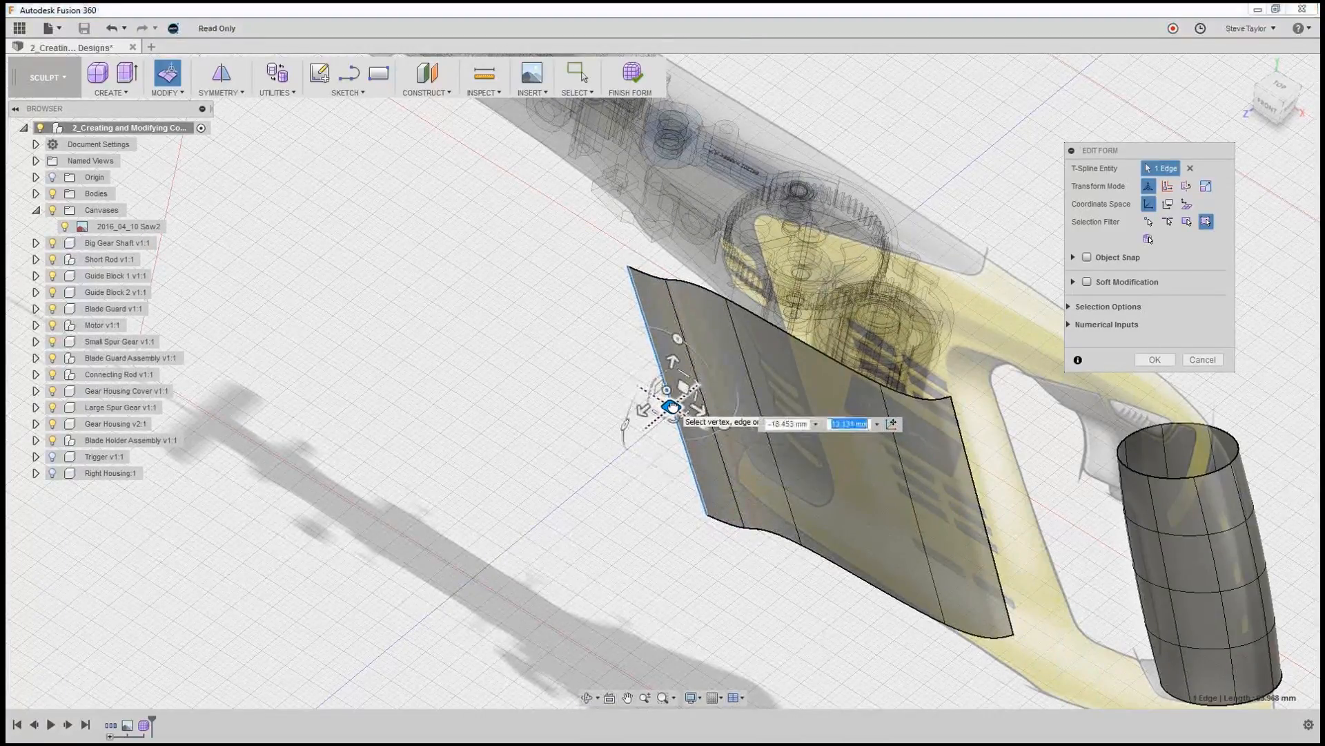
pyautogui.click(794, 639)
pyautogui.moveTo(814, 618); pyautogui.dragTo(861, 594, button='middle')
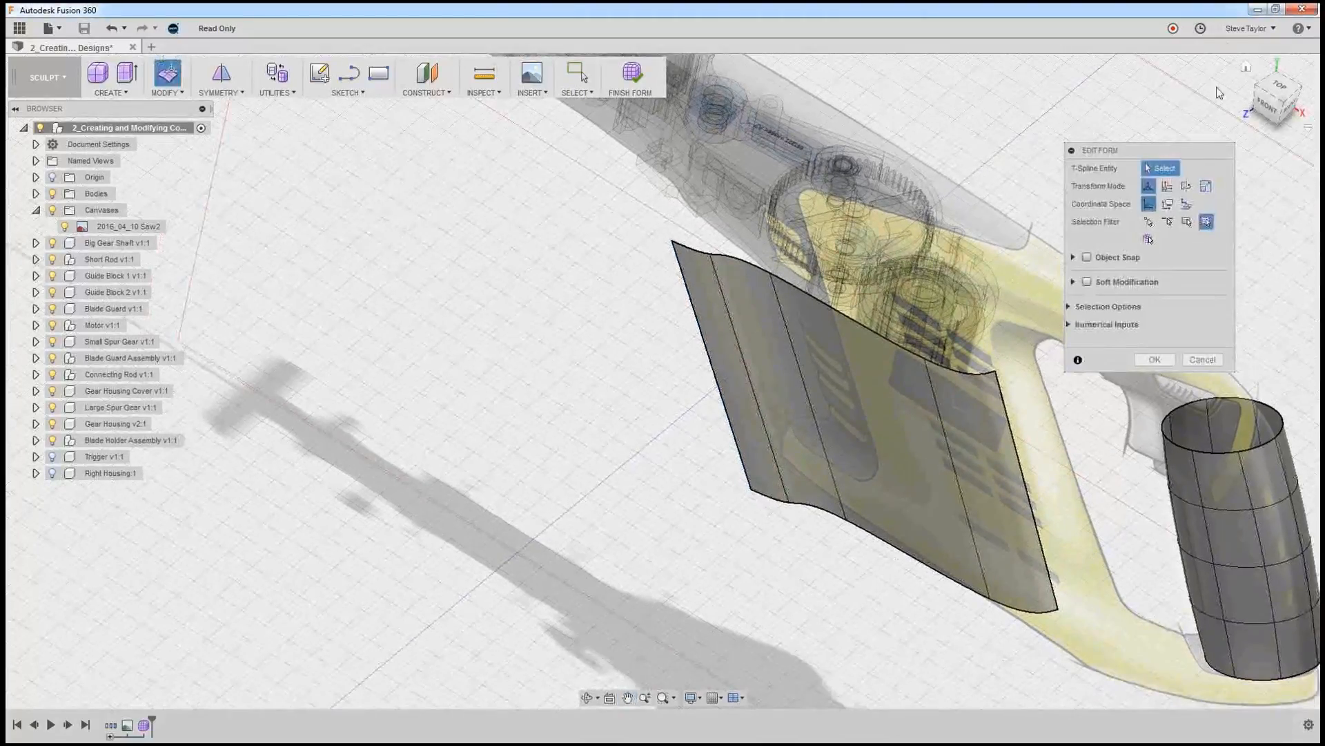
# Shift the inner front edge about 1.7 mm and the outermost front edge about 1.4 mm toward the handle in the front view.
pyautogui.click(1249, 64)
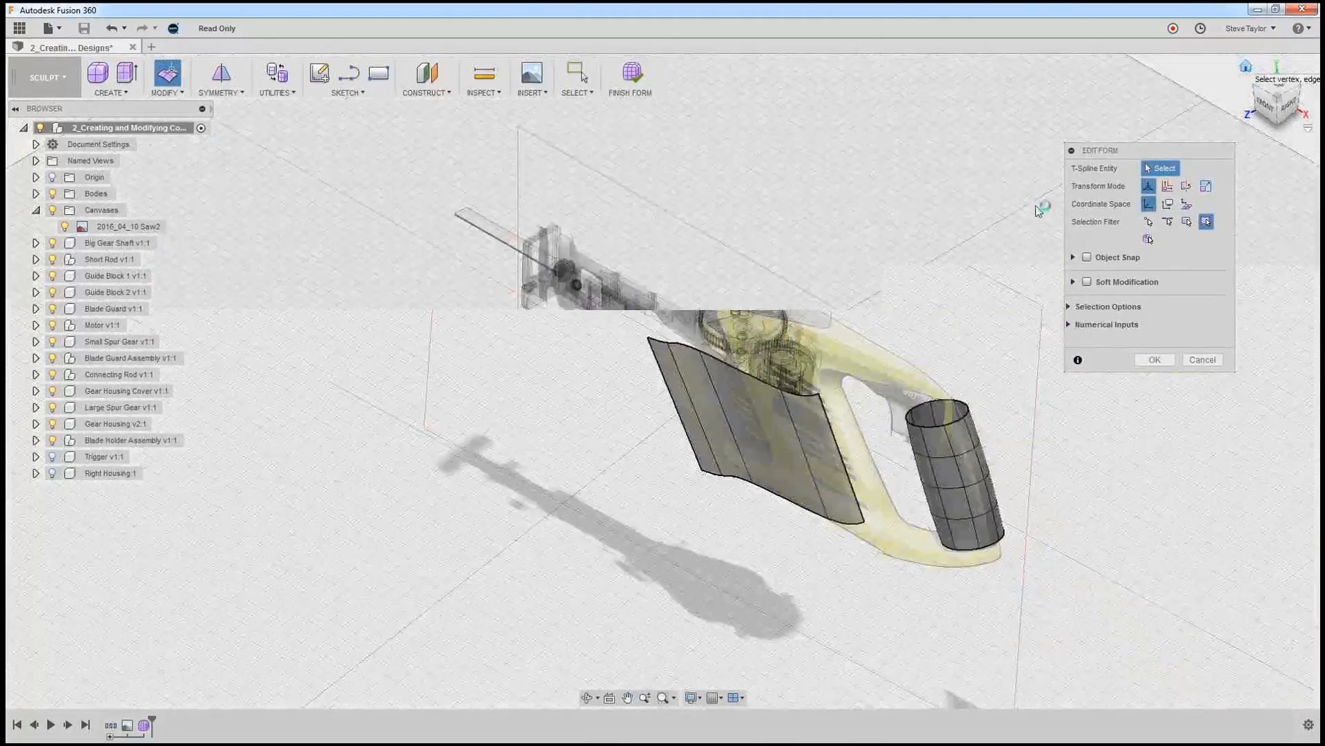
pyautogui.moveTo(816, 558); pyautogui.dragTo(893, 510, button='middle')
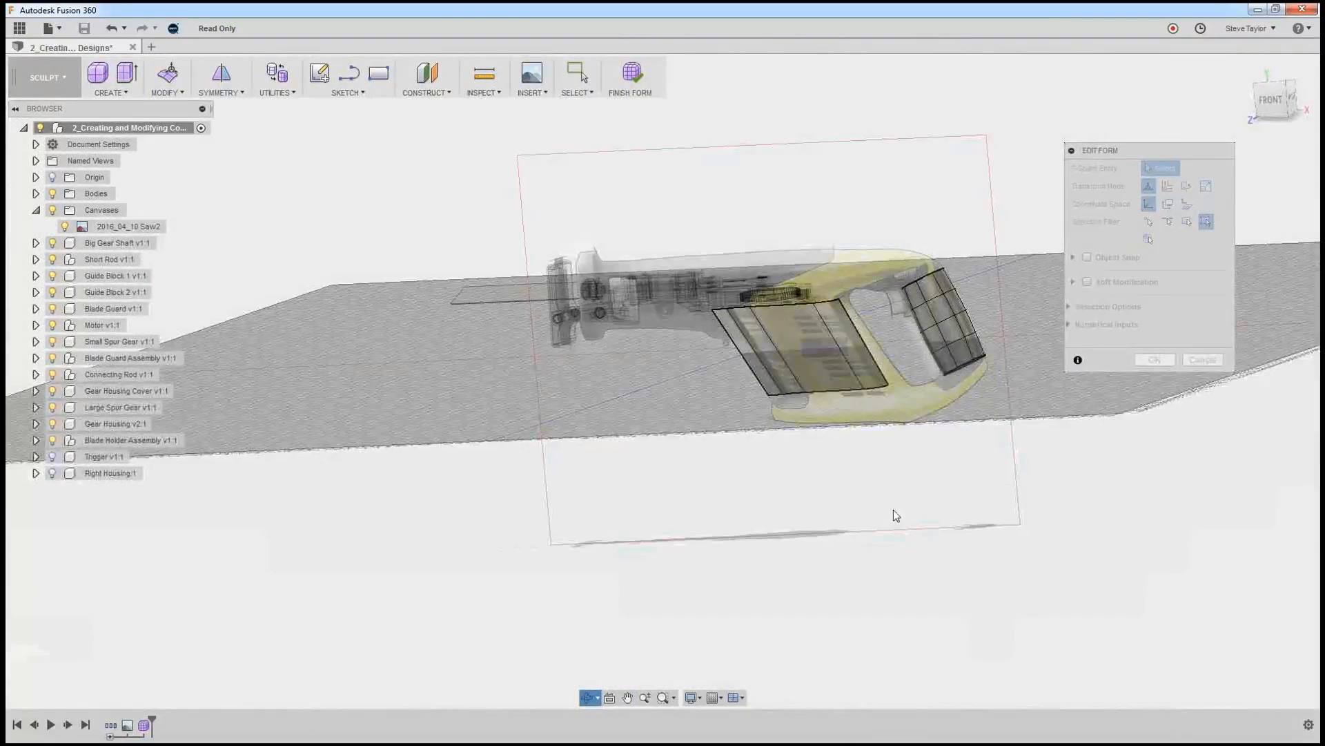
pyautogui.scroll(10, 839, 402)
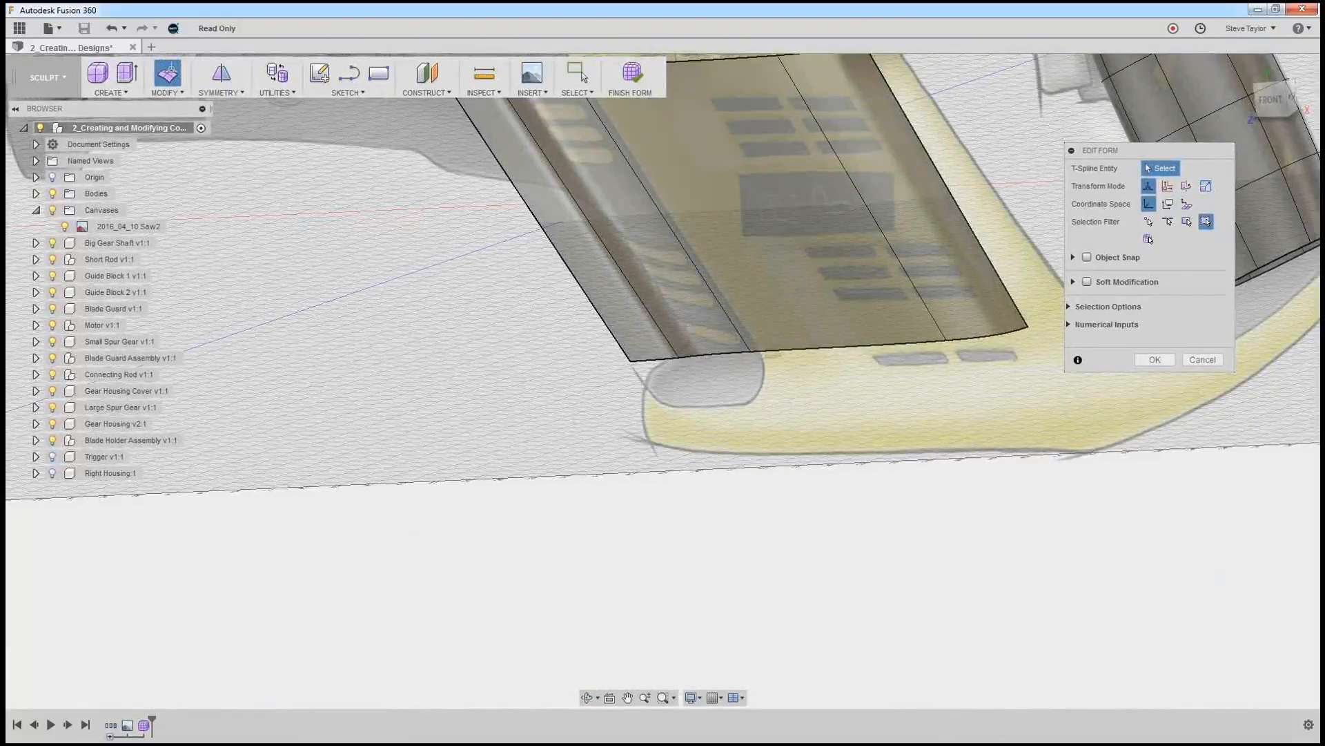
pyautogui.click(1273, 102)
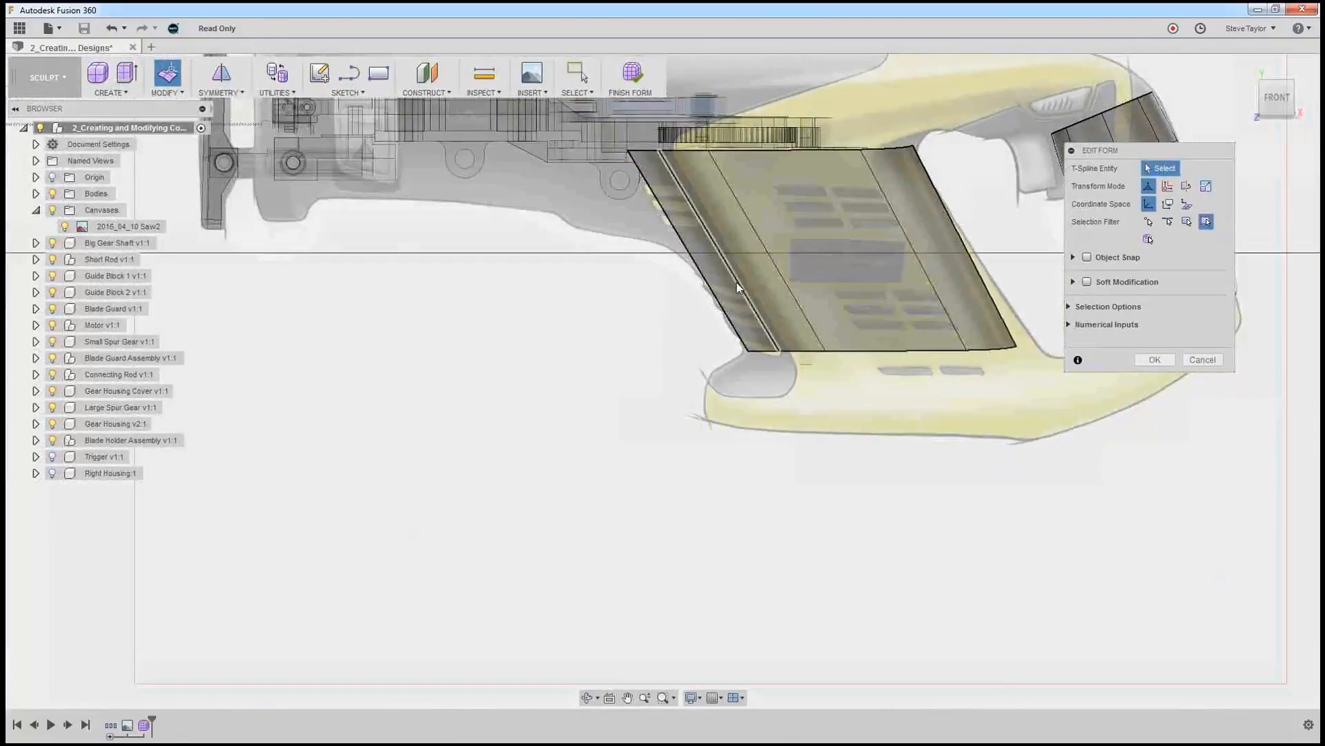
pyautogui.click(742, 290)
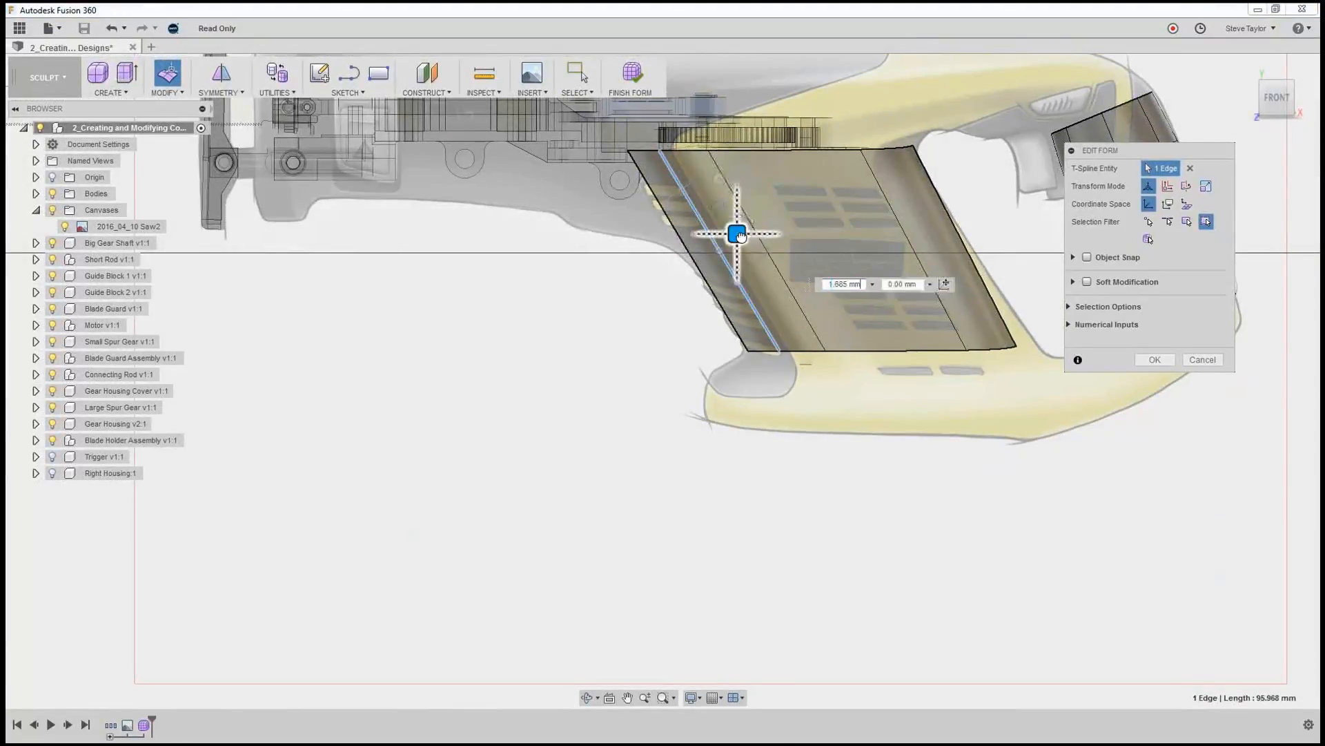
pyautogui.moveTo(741, 234); pyautogui.dragTo(709, 234)
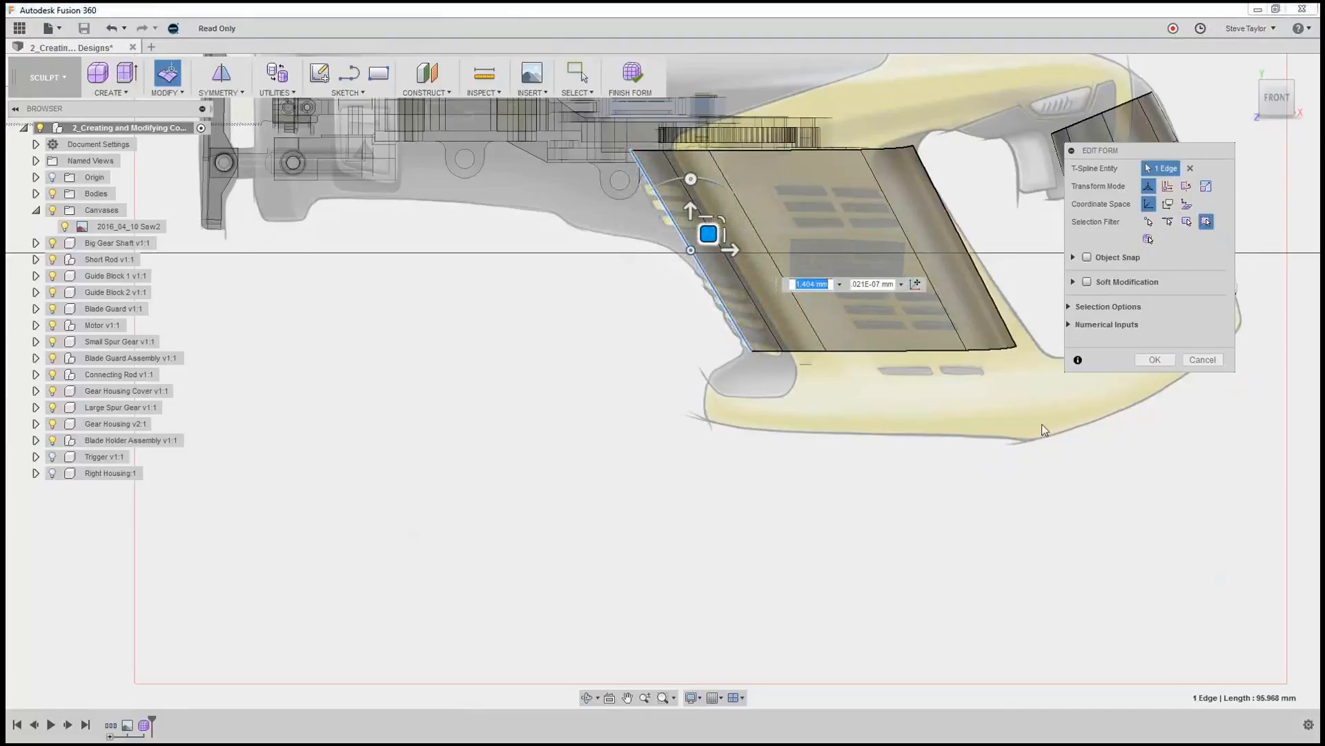
# Rotate the surface's outermost rear edge about 4 degrees counterclockwise in the front view.
pyautogui.keyDown('shift'); pyautogui.moveTo(1009, 408); pyautogui.dragTo(1013, 374, button='middle'); pyautogui.keyUp('shift')
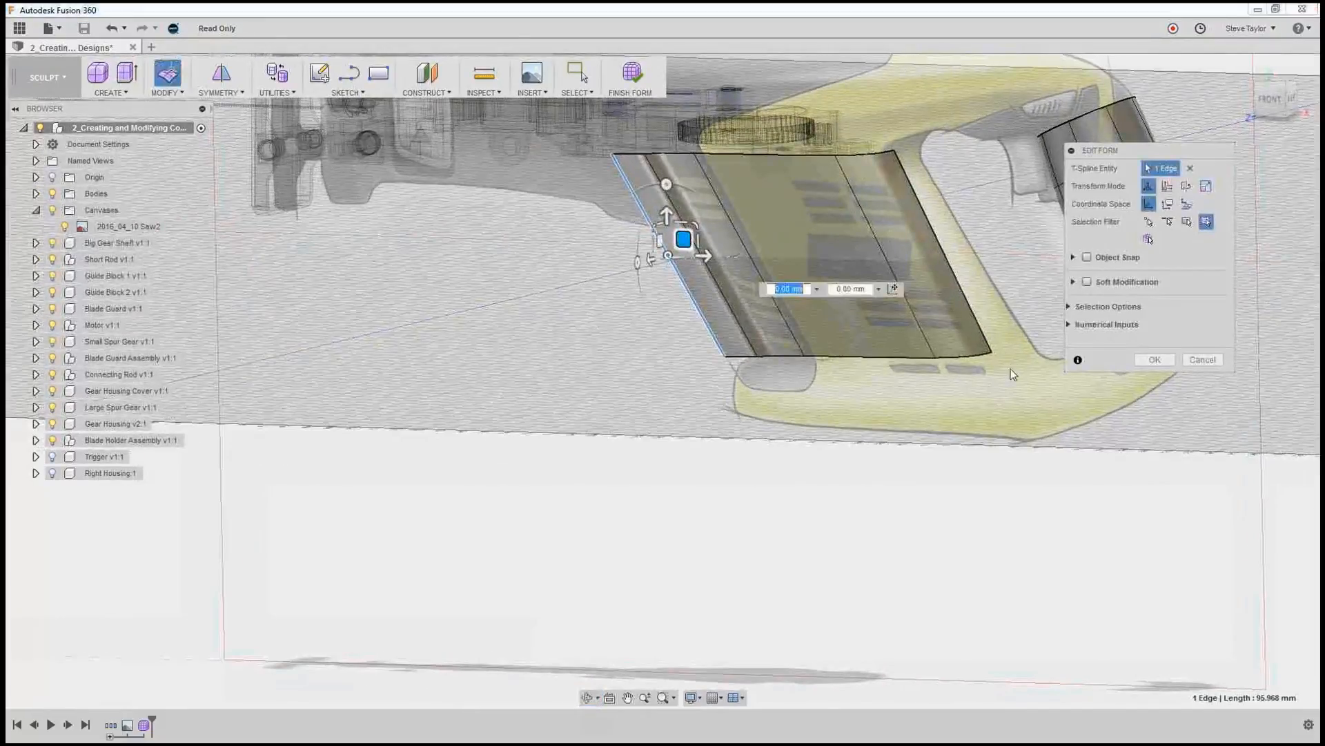
pyautogui.click(1269, 101)
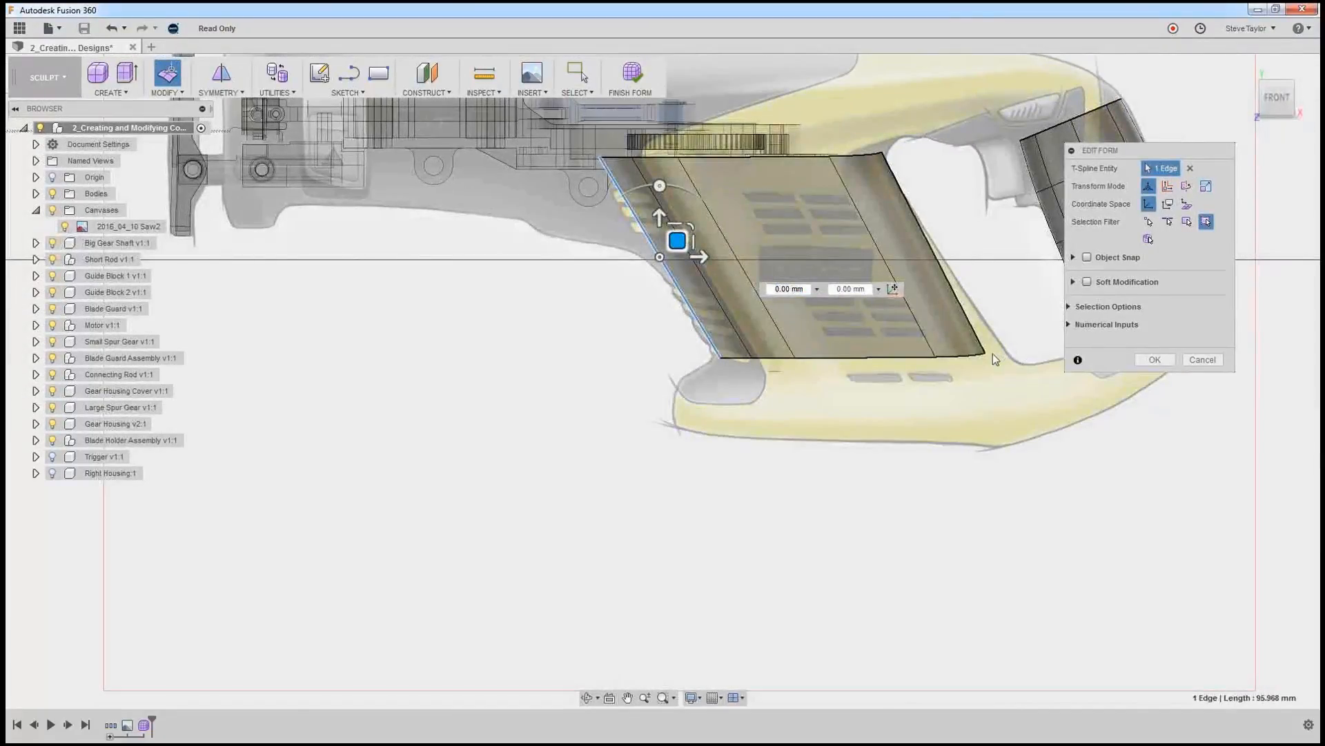
pyautogui.click(974, 331)
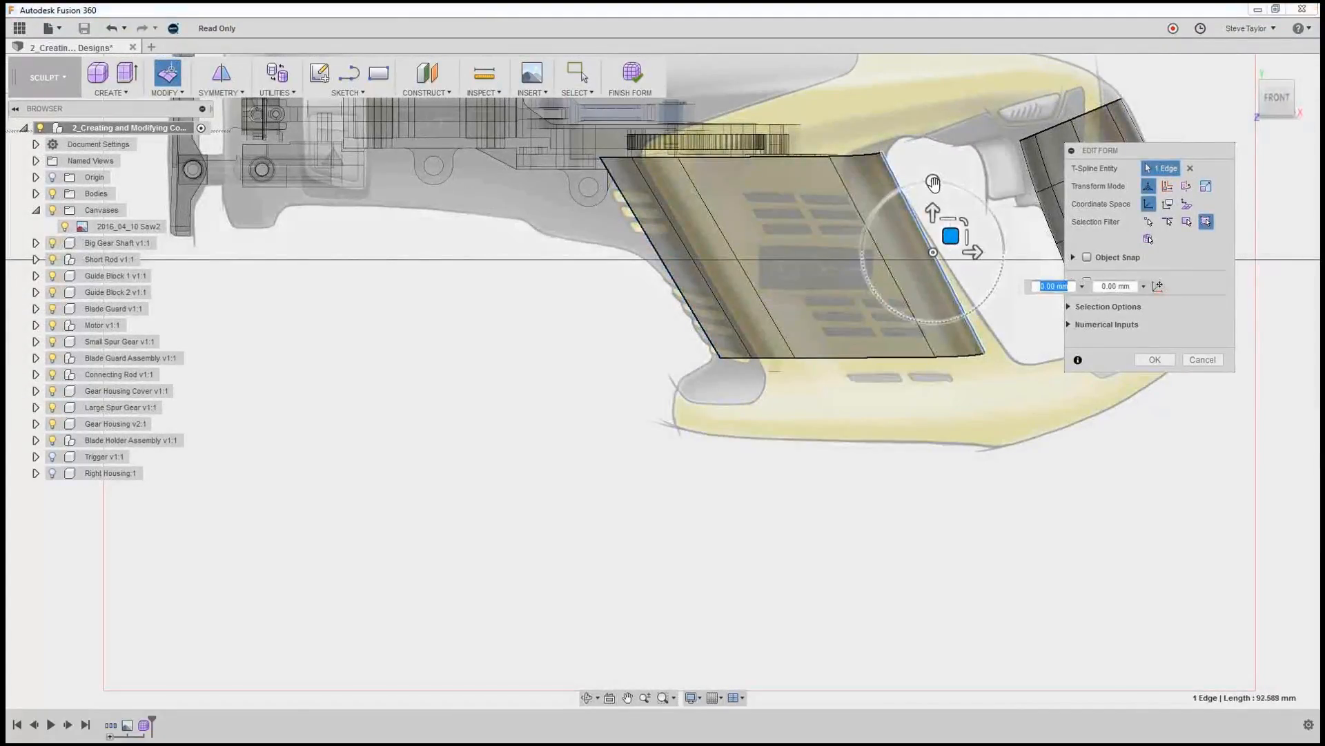
pyautogui.moveTo(933, 181); pyautogui.dragTo(928, 181)
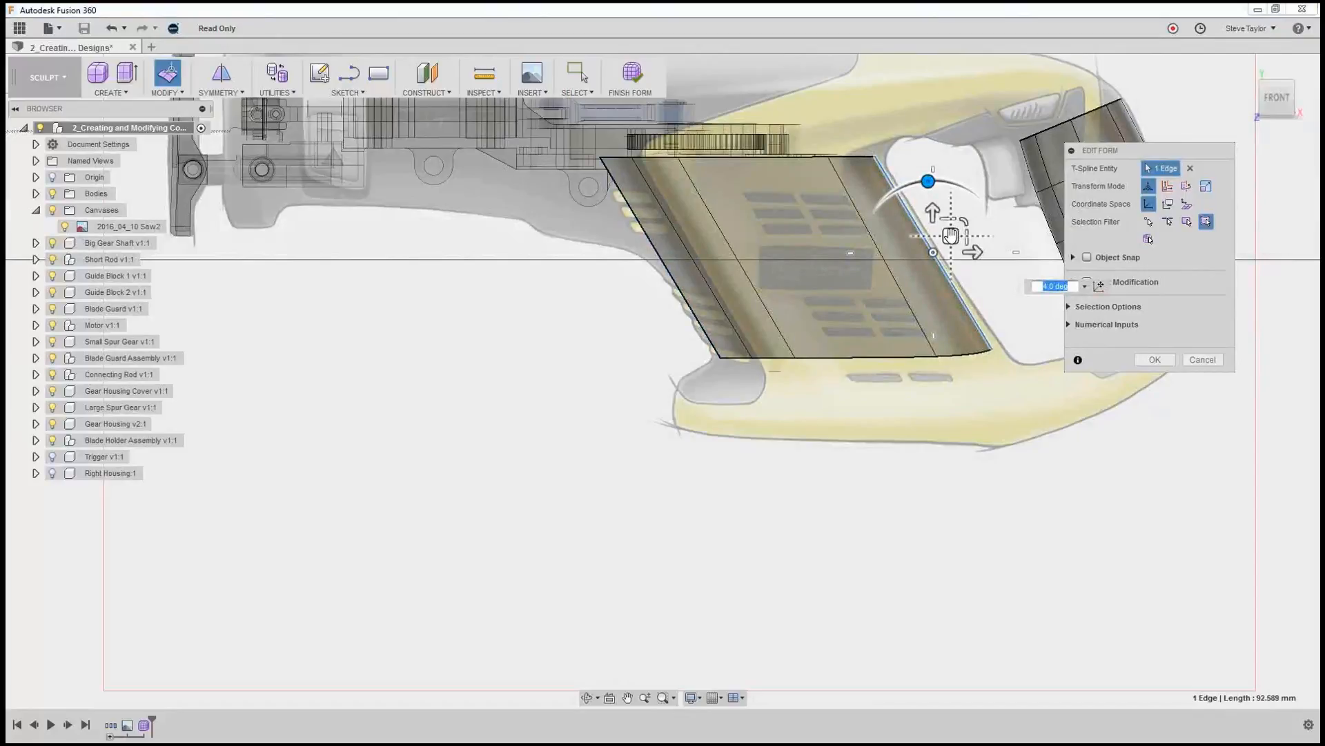
# Shift the outermost rear edge about 2.8 mm toward the handle and 0.8 mm up, then move its lower vertex about 2.3 mm toward the canvas plane.
pyautogui.moveTo(951, 236); pyautogui.dragTo(958, 235)
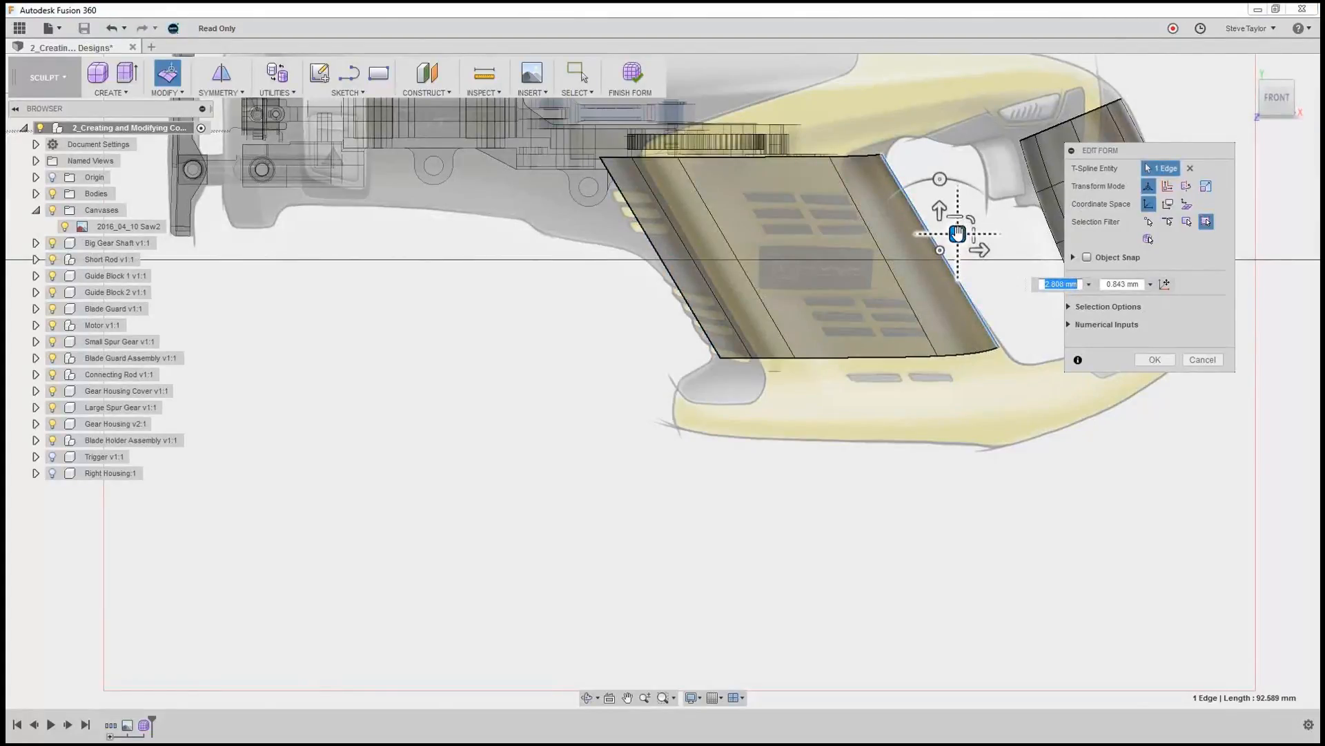
pyautogui.moveTo(957, 235); pyautogui.dragTo(957, 237)
pyautogui.keyDown('shift'); pyautogui.moveTo(994, 465); pyautogui.dragTo(918, 462, button='middle'); pyautogui.keyUp('shift')
pyautogui.click(946, 356)
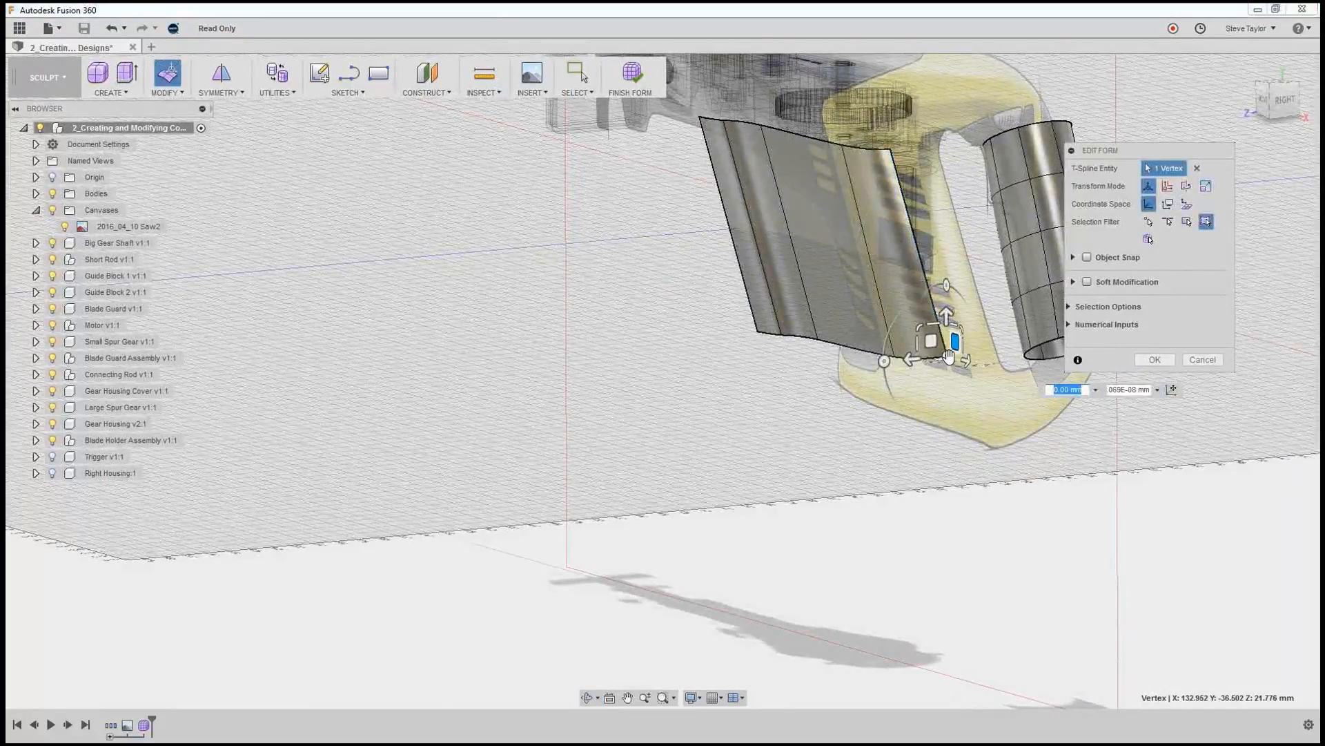
pyautogui.click(912, 363)
pyautogui.click(912, 360)
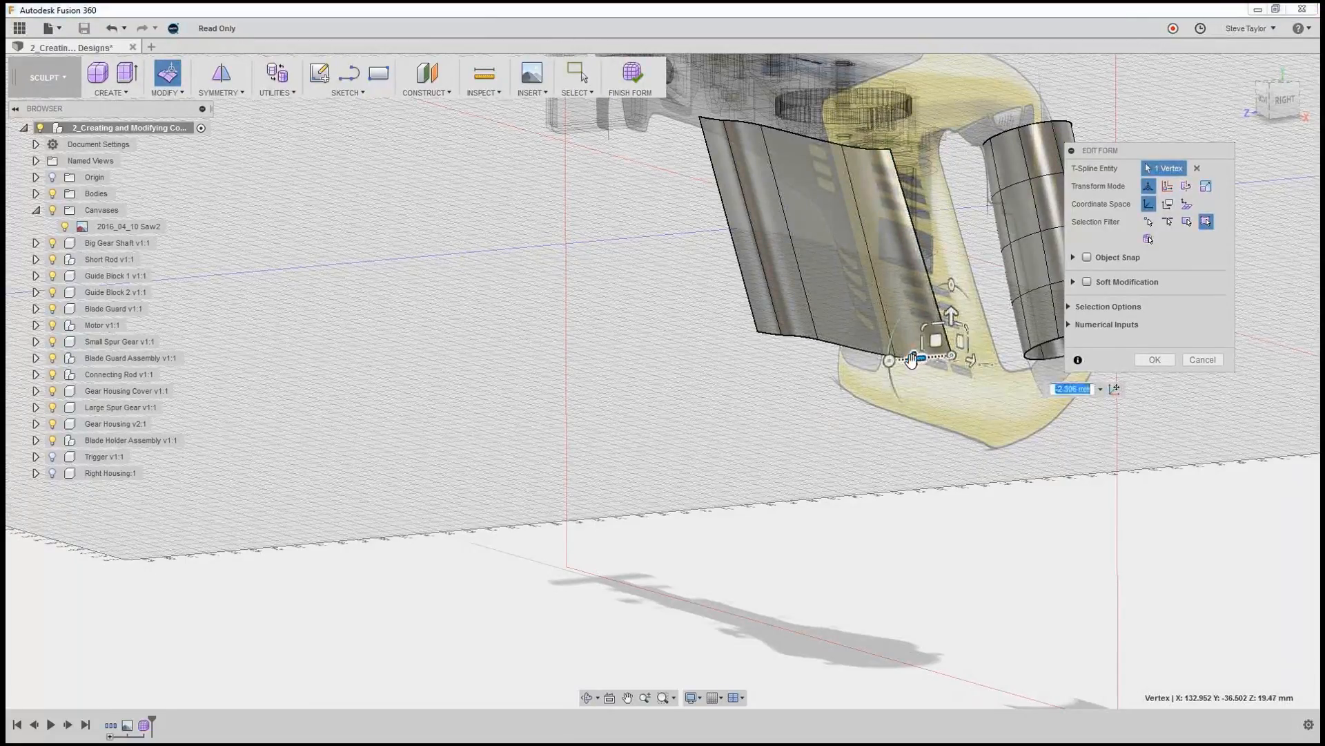
pyautogui.click(886, 418)
# Extrude the surface's four lower edges about 8 mm downward and 6.6 mm outward from the canvas plane.
pyautogui.moveTo(836, 450)
pyautogui.keyDown('shift'); pyautogui.mouseDown(button='middle')
pyautogui.moveTo(870, 441)
pyautogui.moveTo(832, 437)
pyautogui.moveTo(856, 442)
pyautogui.mouseUp(button='middle'); pyautogui.keyUp('shift')
pyautogui.scroll(-3, 889, 402)
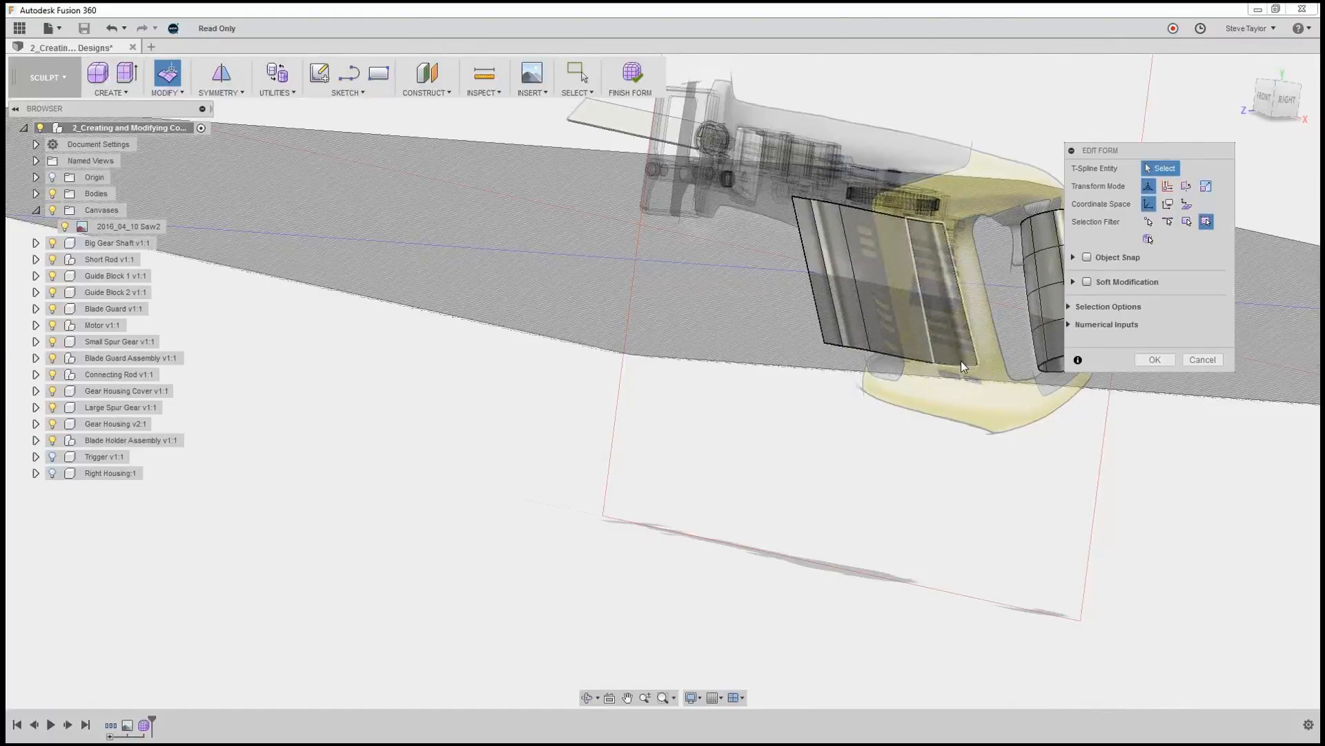
pyautogui.doubleClick(916, 362)
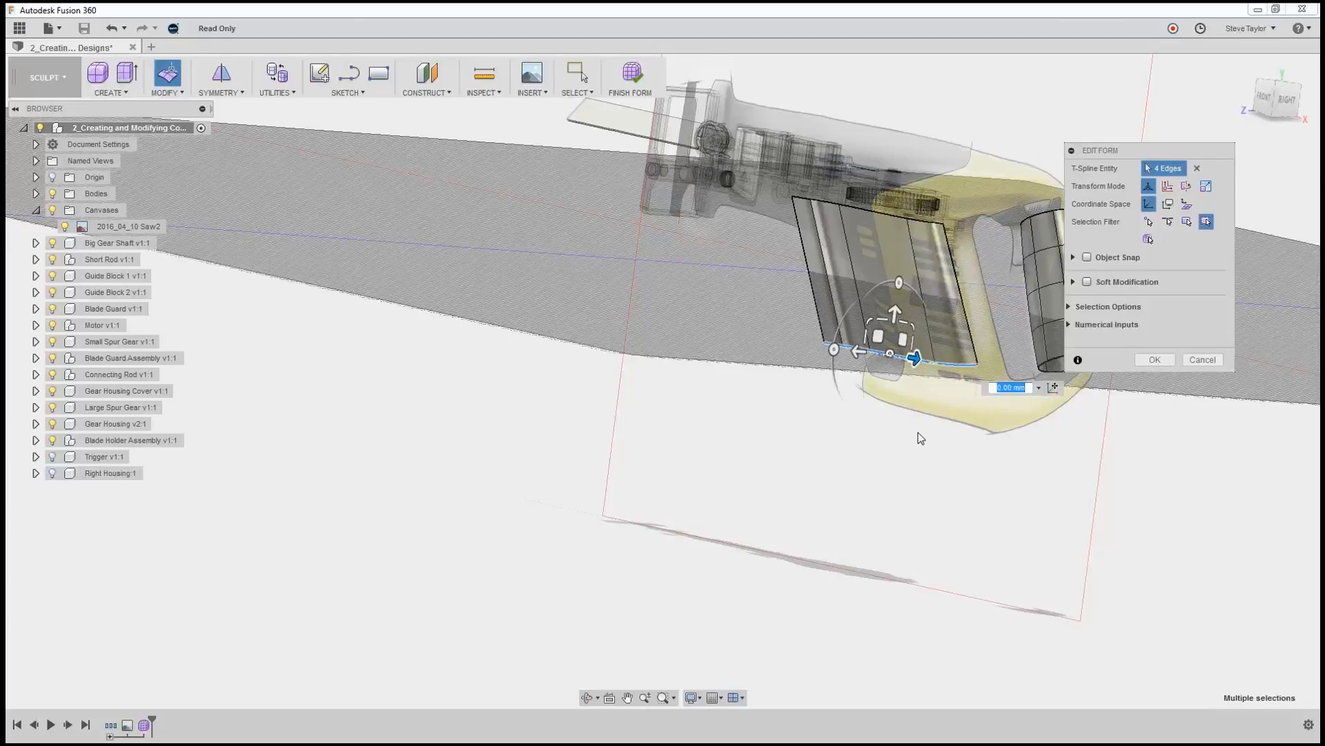
pyautogui.moveTo(917, 429)
pyautogui.keyDown('shift'); pyautogui.mouseDown(button='middle')
pyautogui.moveTo(917, 446)
pyautogui.moveTo(915, 434)
pyautogui.mouseUp(button='middle'); pyautogui.keyUp('shift')
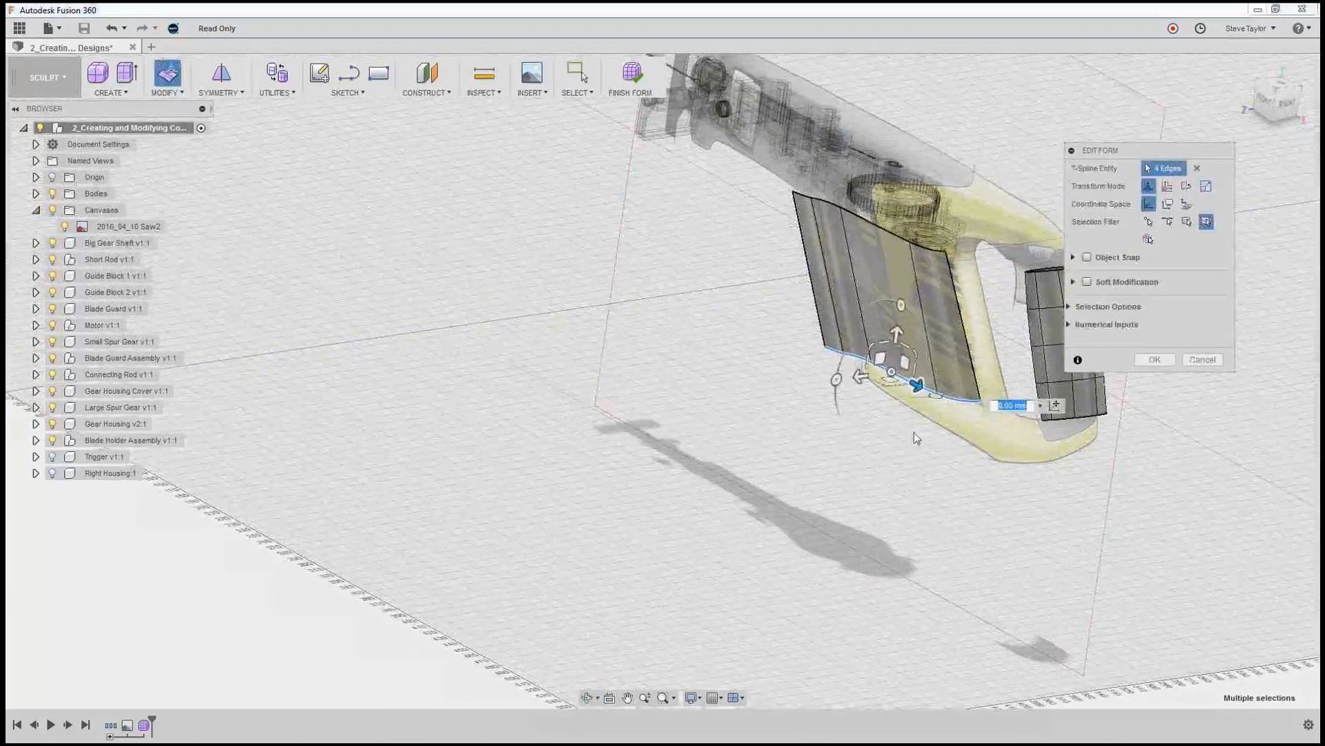
pyautogui.click(881, 356)
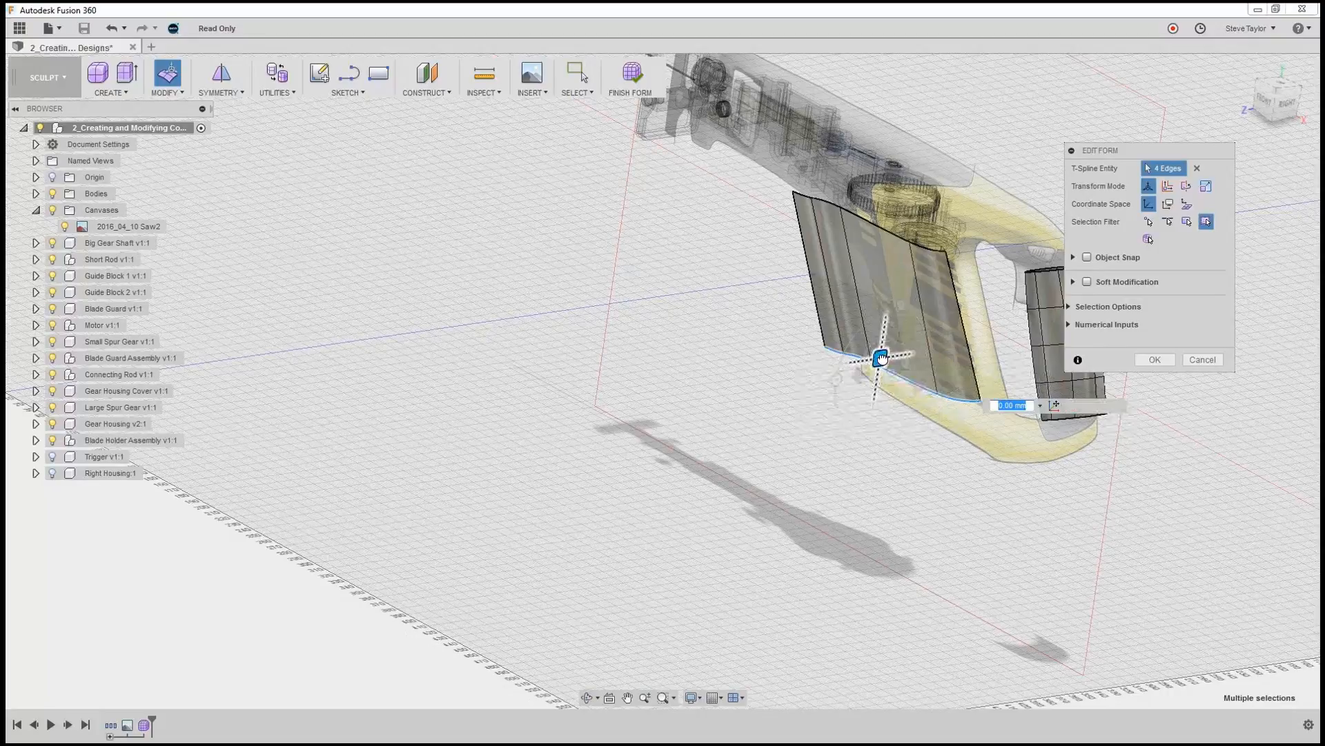
pyautogui.moveTo(882, 357); pyautogui.dragTo(871, 372)
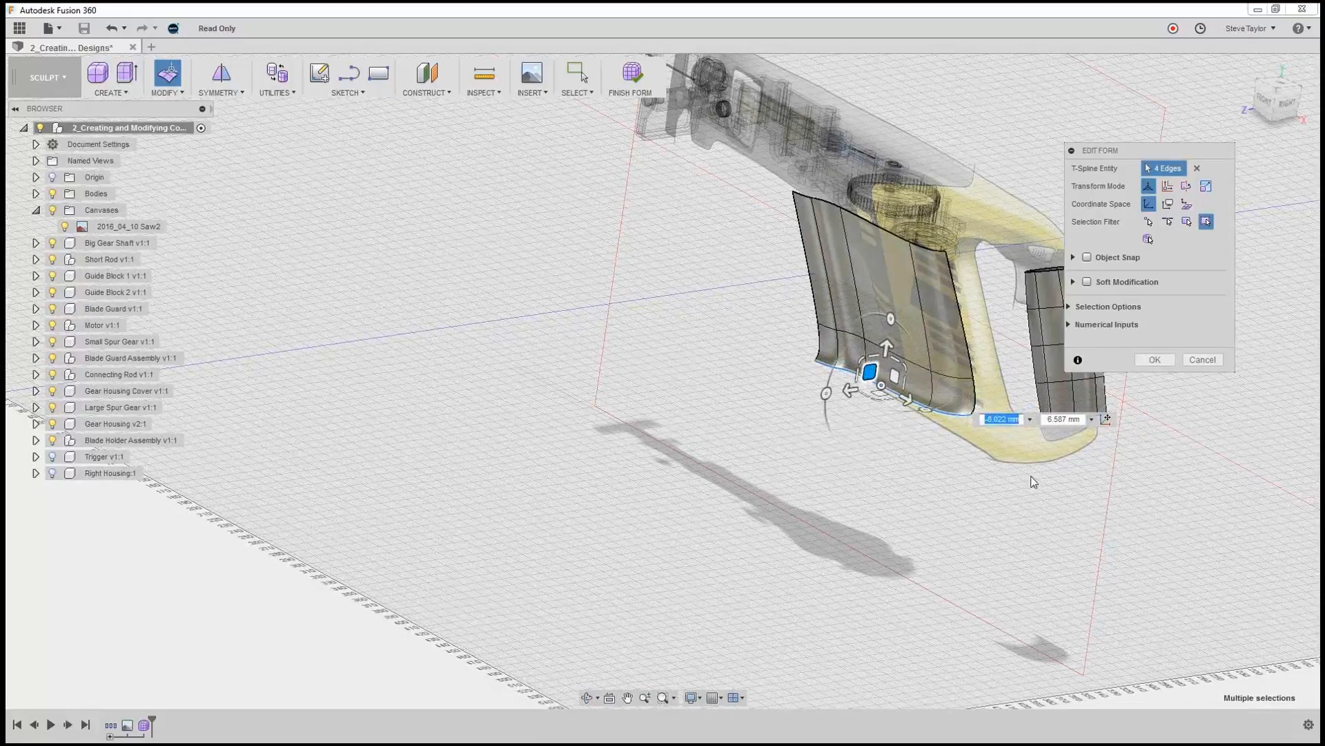
# Move the extruded strip's lower rear corner vertex about 11.9 mm inward toward the canvas plane.
pyautogui.keyDown('shift'); pyautogui.moveTo(897, 533); pyautogui.dragTo(910, 529, button='middle'); pyautogui.keyUp('shift')
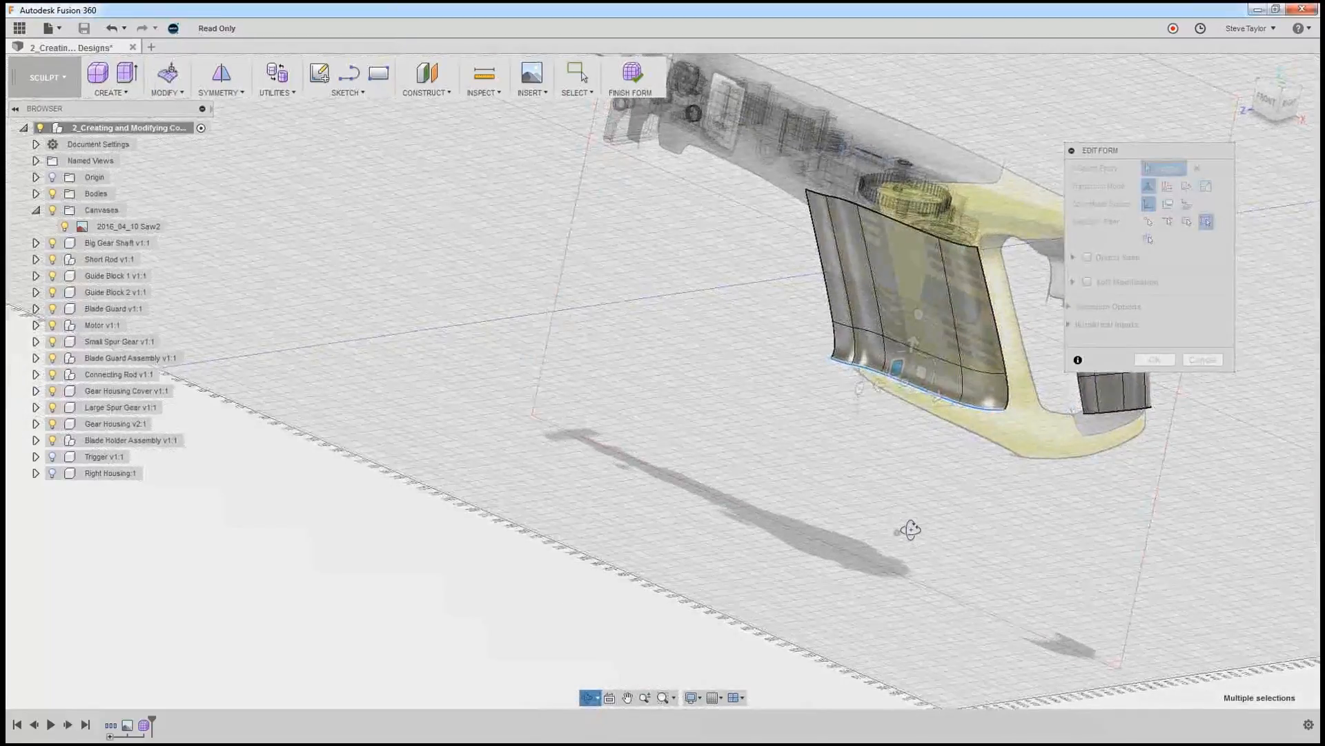
pyautogui.scroll(-3, 1002, 446)
pyautogui.scroll(4, 1002, 446)
pyautogui.scroll(2, 1002, 446)
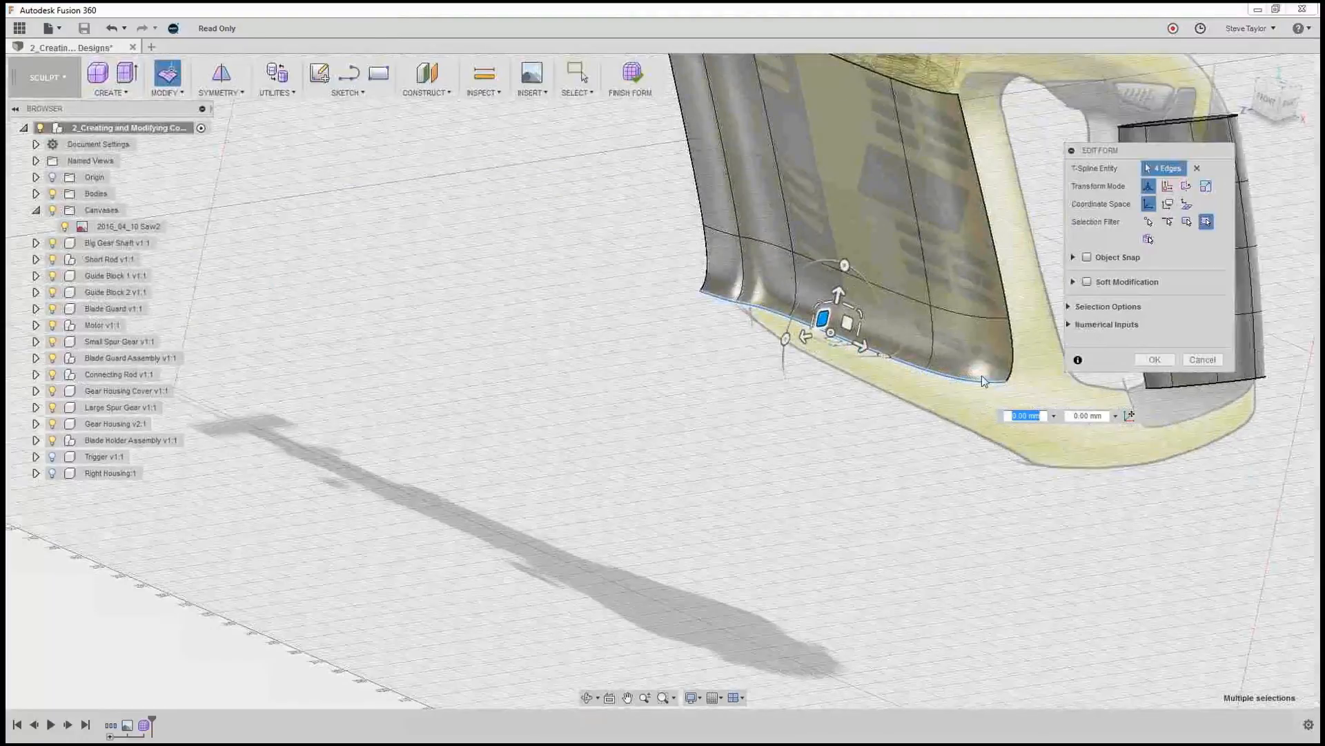
pyautogui.click(1006, 386)
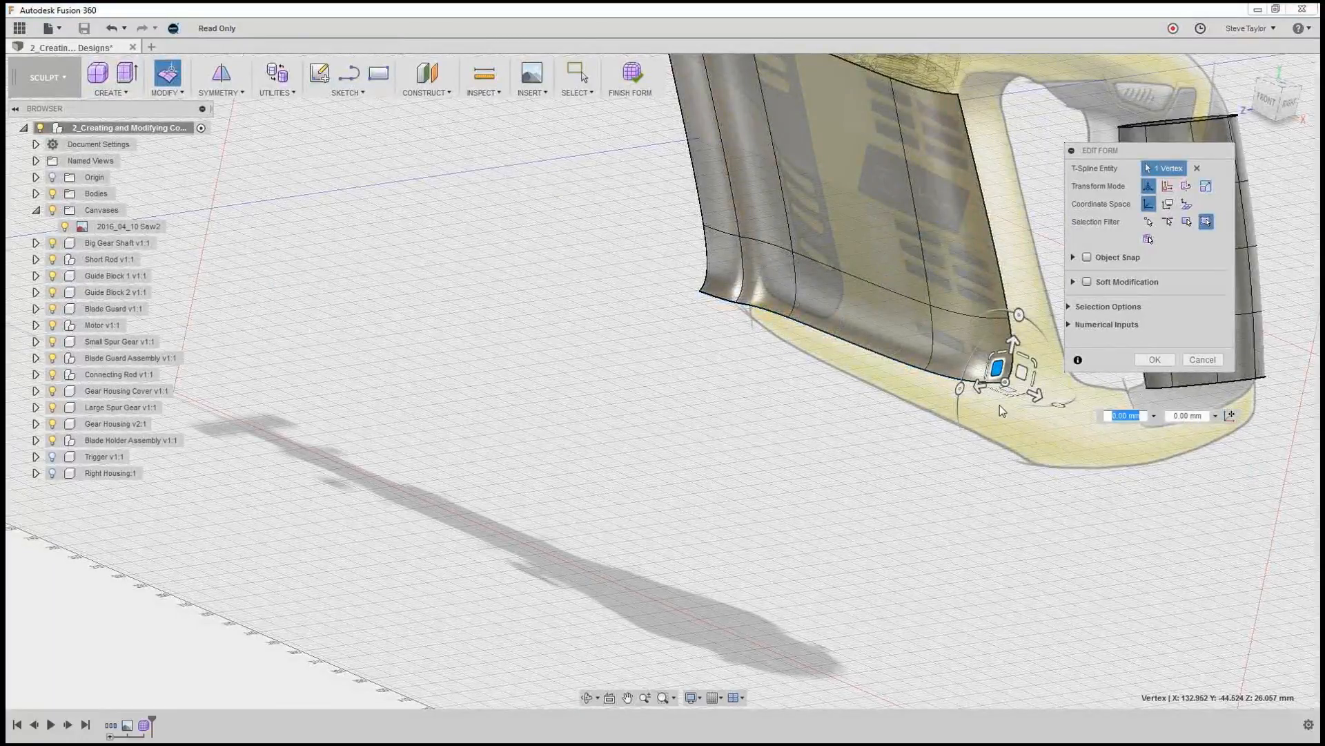
pyautogui.moveTo(980, 384); pyautogui.dragTo(1002, 379)
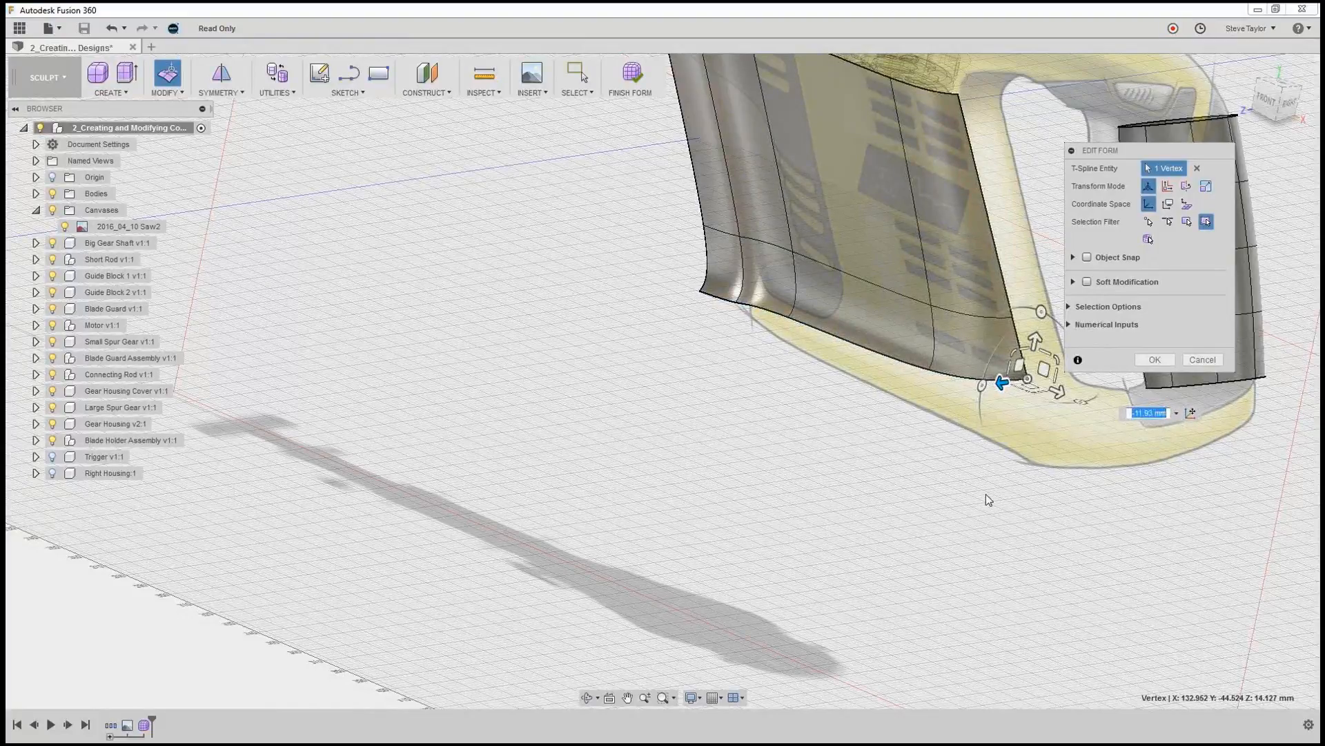
# Move the extruded strip's lower front corner vertex about 4.6 mm inward toward the canvas plane.
pyautogui.scroll(-5, 980, 493)
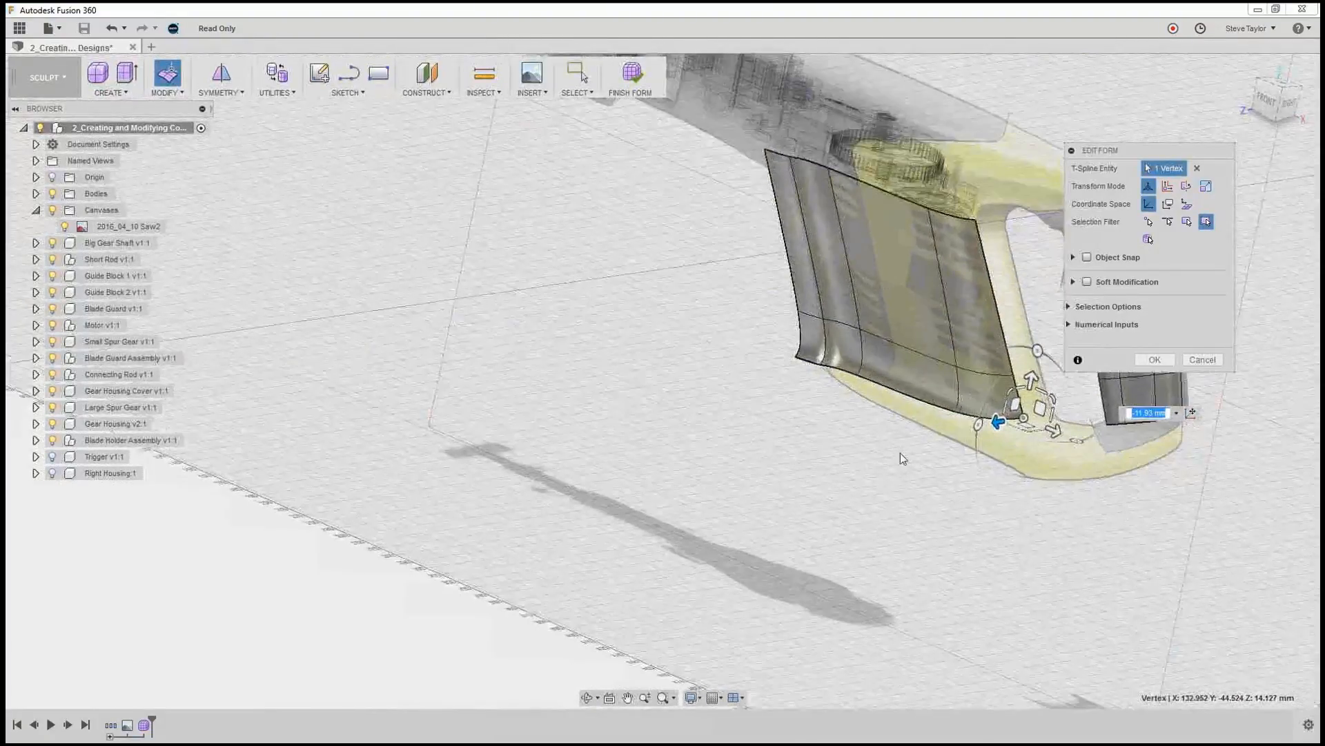
pyautogui.keyDown('shift'); pyautogui.moveTo(902, 463); pyautogui.dragTo(819, 435, button='middle'); pyautogui.keyUp('shift')
pyautogui.click(833, 450)
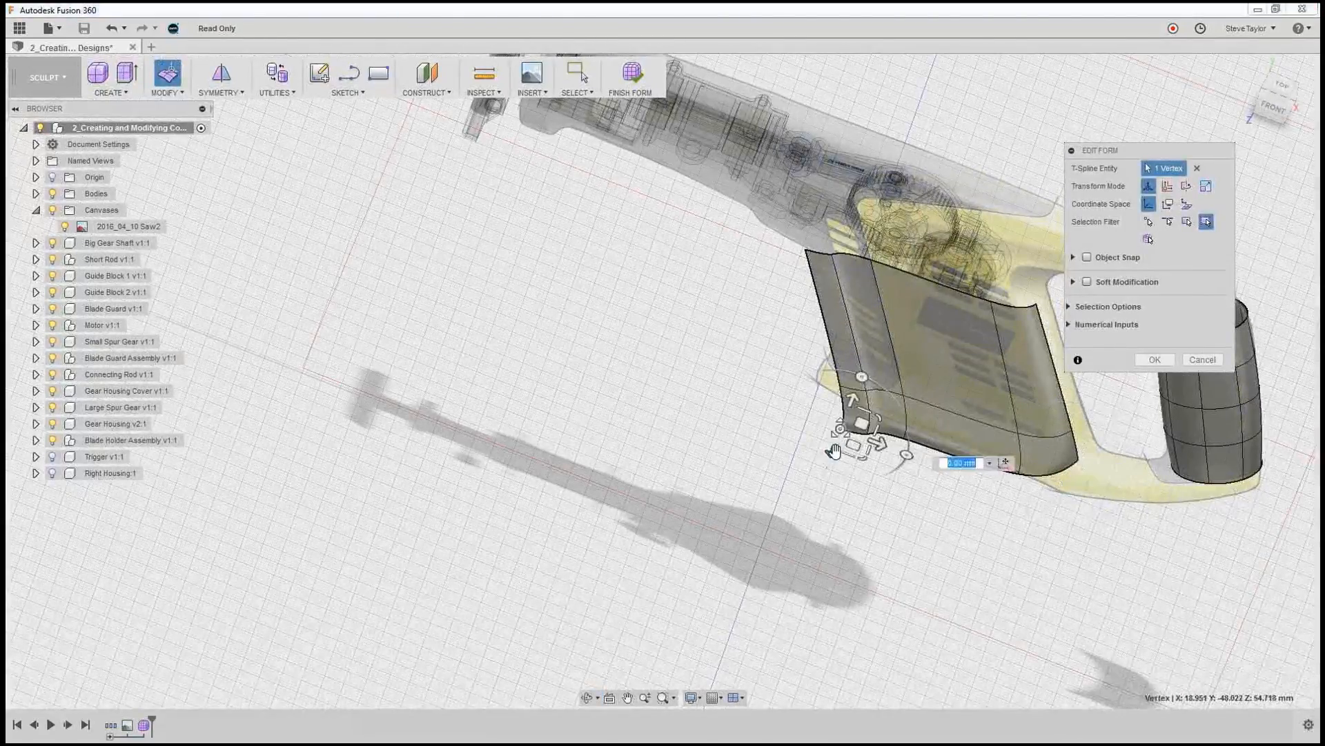
pyautogui.moveTo(830, 454); pyautogui.dragTo(839, 461)
# In the right view, move the lower rear corner vertex about 6.7 mm back outward from the canvas plane.
pyautogui.moveTo(1013, 509); pyautogui.dragTo(882, 501, button='middle')
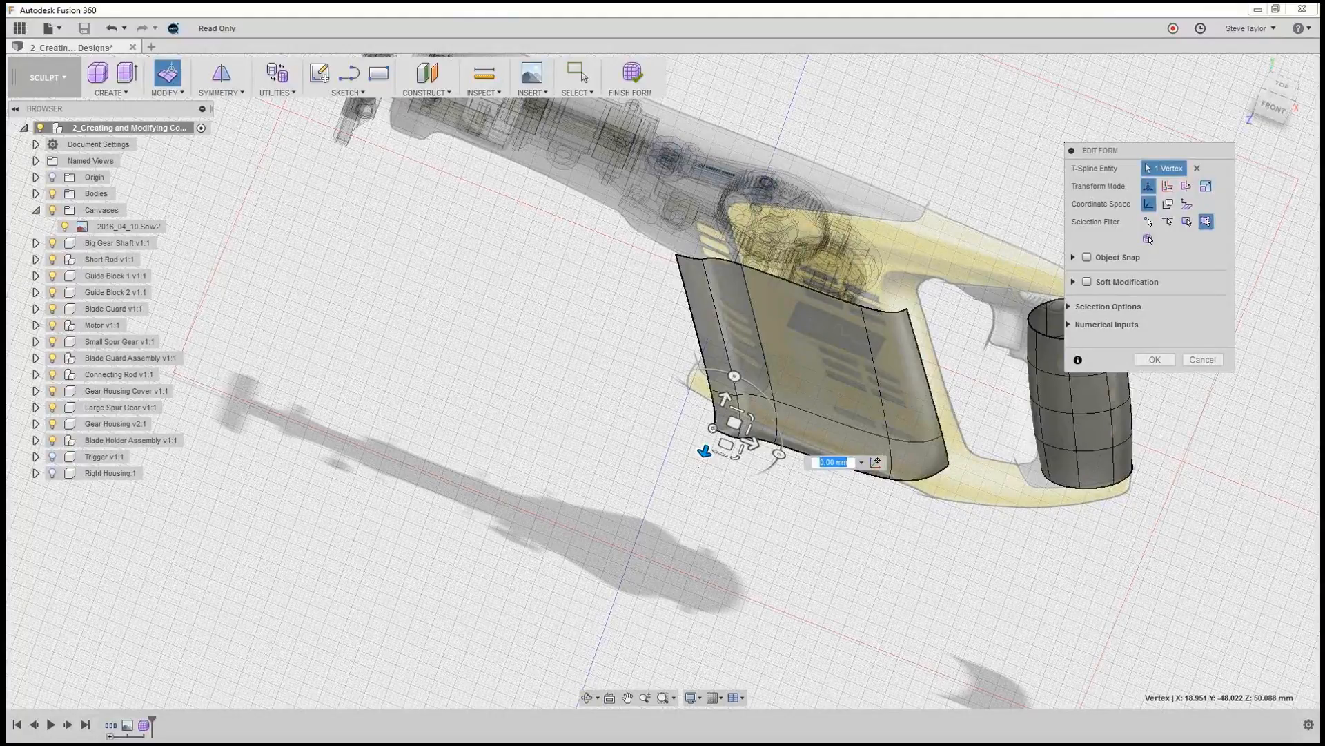
pyautogui.moveTo(1275, 108); pyautogui.dragTo(1239, 80)
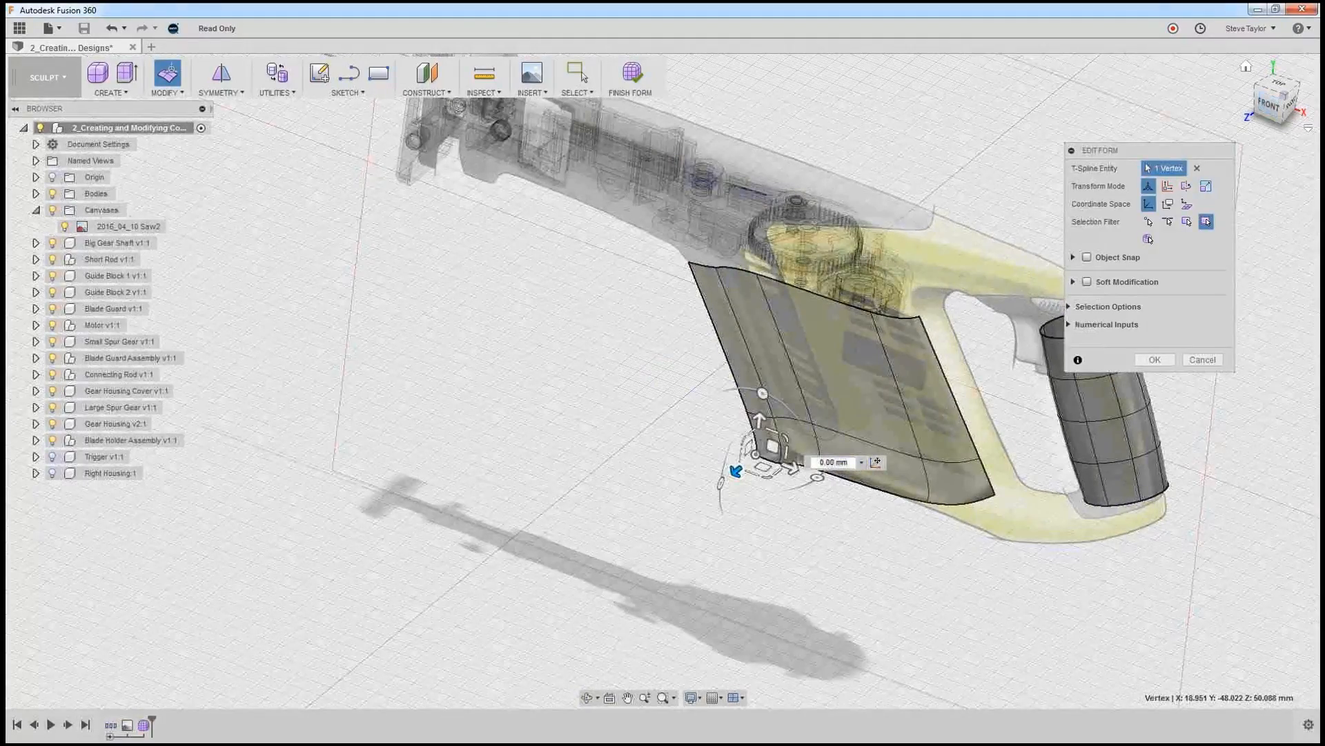
pyautogui.click(1301, 111)
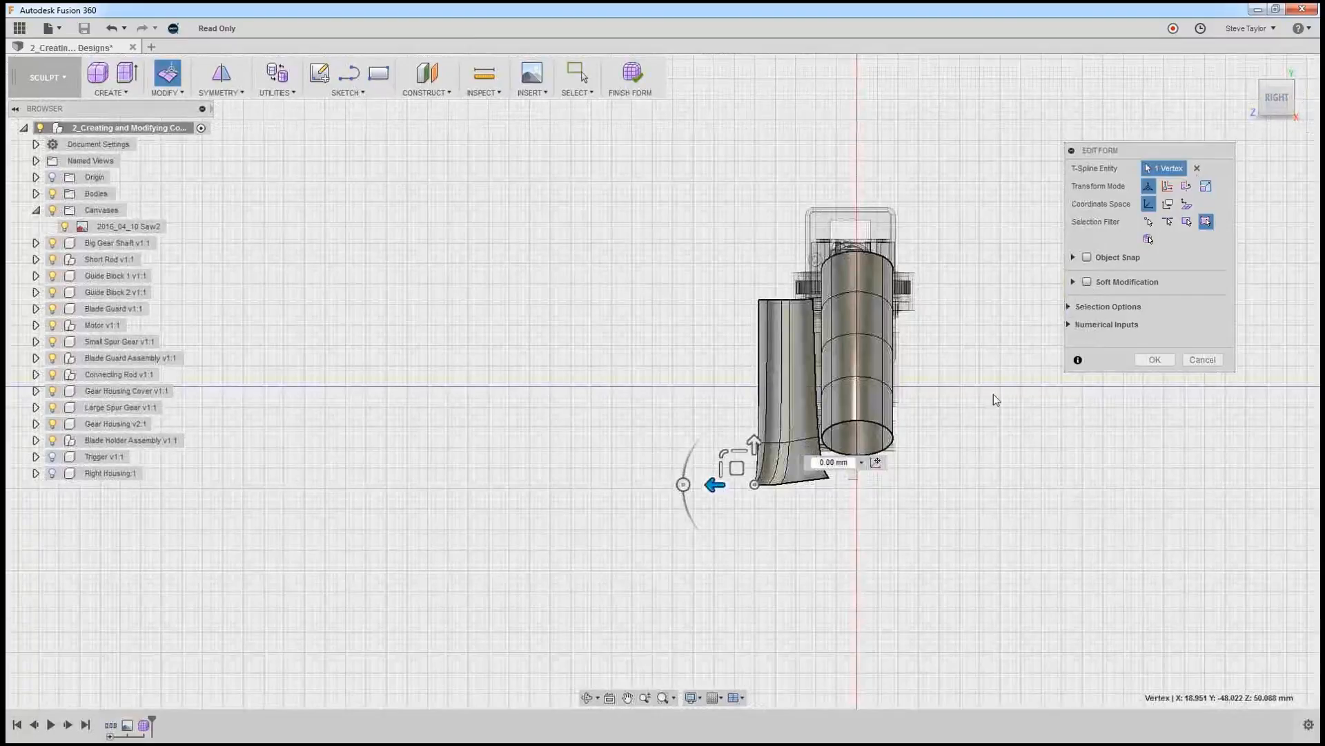
pyautogui.click(828, 478)
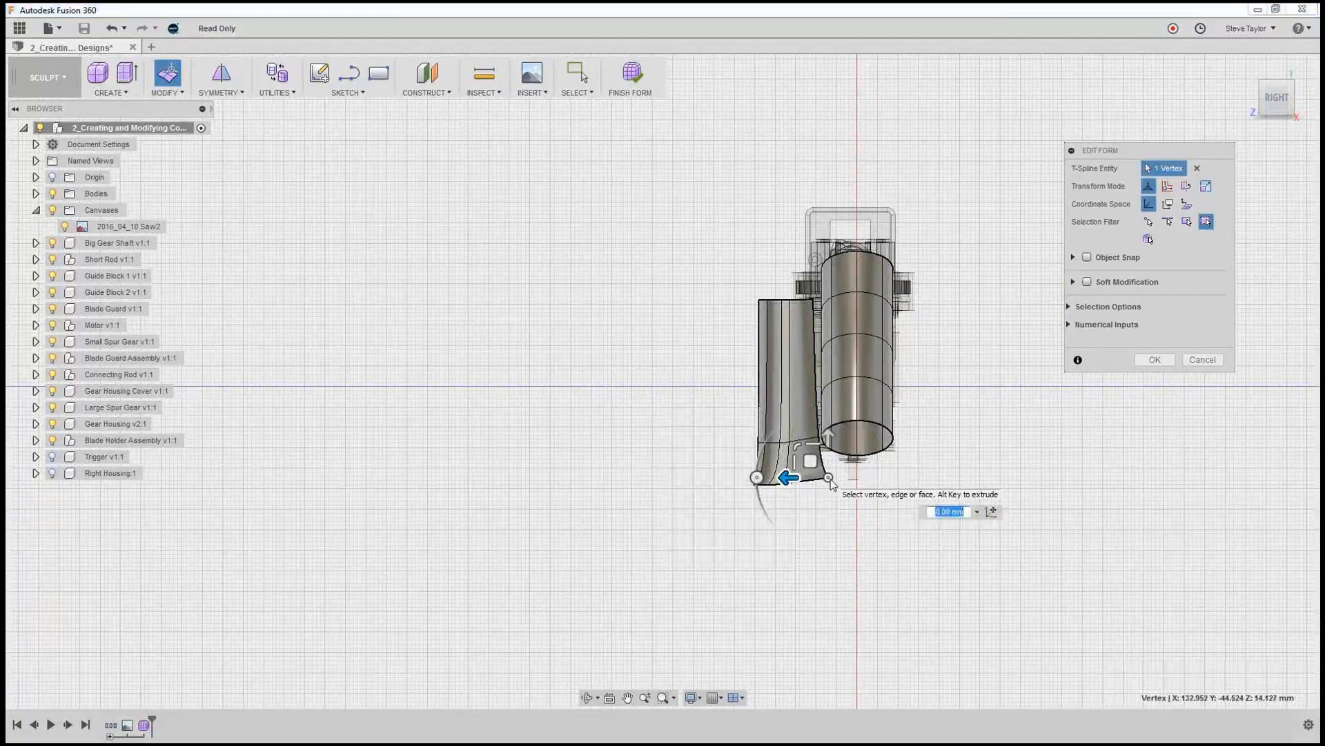
pyautogui.moveTo(791, 478); pyautogui.dragTo(772, 476)
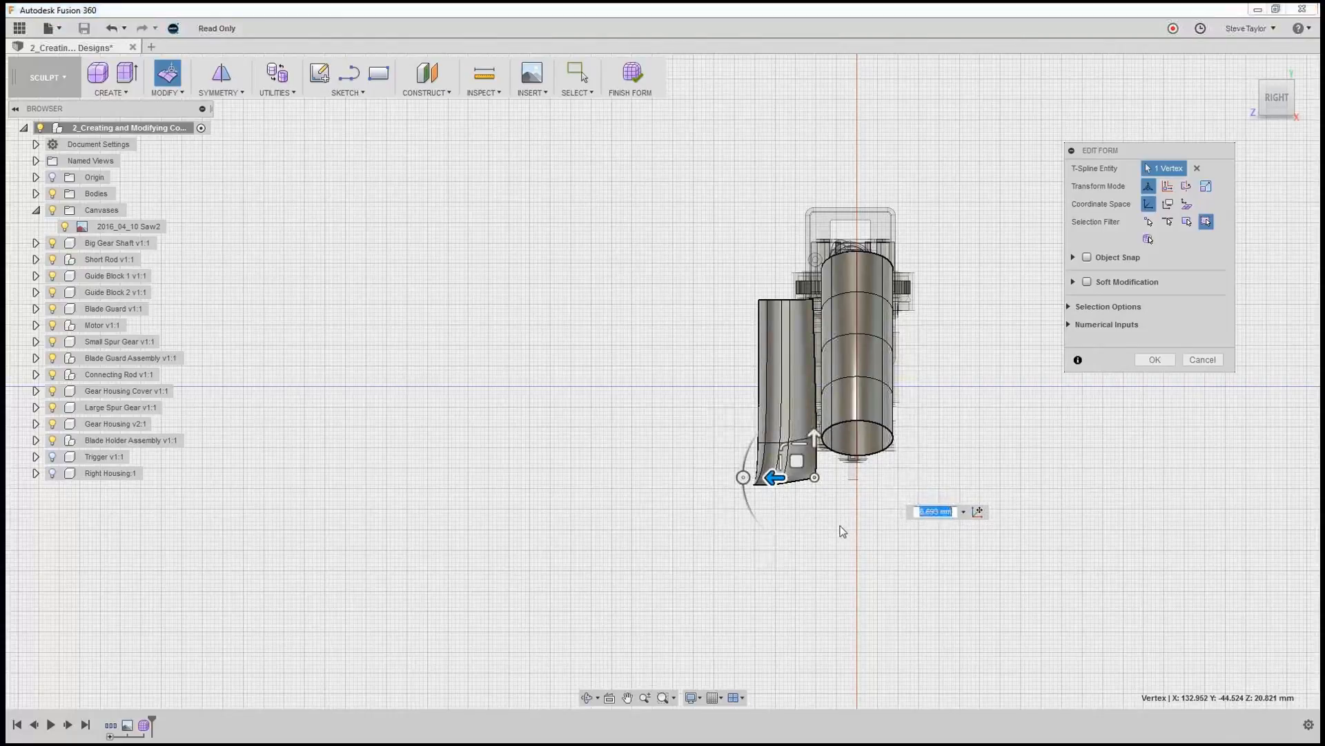
pyautogui.keyDown('shift'); pyautogui.moveTo(851, 521); pyautogui.dragTo(868, 524, button='middle'); pyautogui.keyUp('shift')
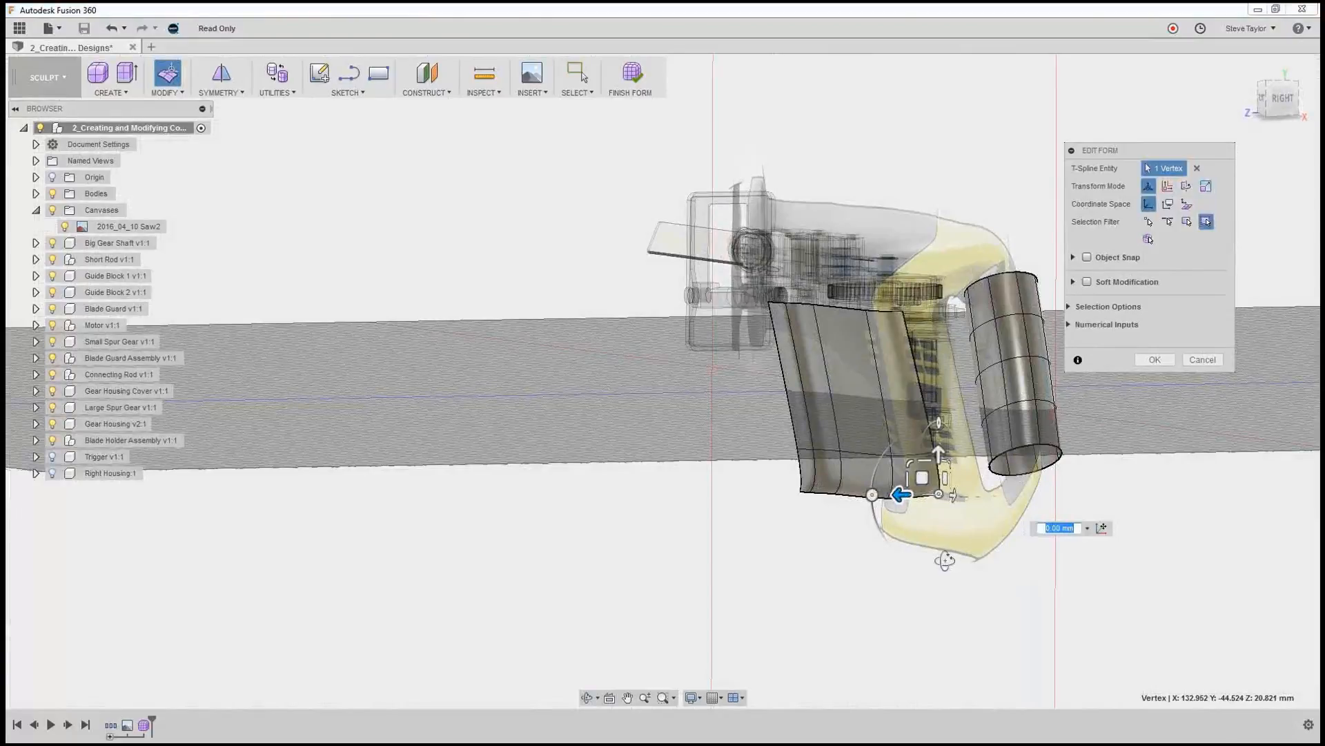
pyautogui.moveTo(946, 562)
pyautogui.keyDown('shift'); pyautogui.mouseDown(button='middle')
pyautogui.moveTo(989, 558)
pyautogui.moveTo(965, 565)
pyautogui.mouseUp(button='middle'); pyautogui.keyUp('shift')
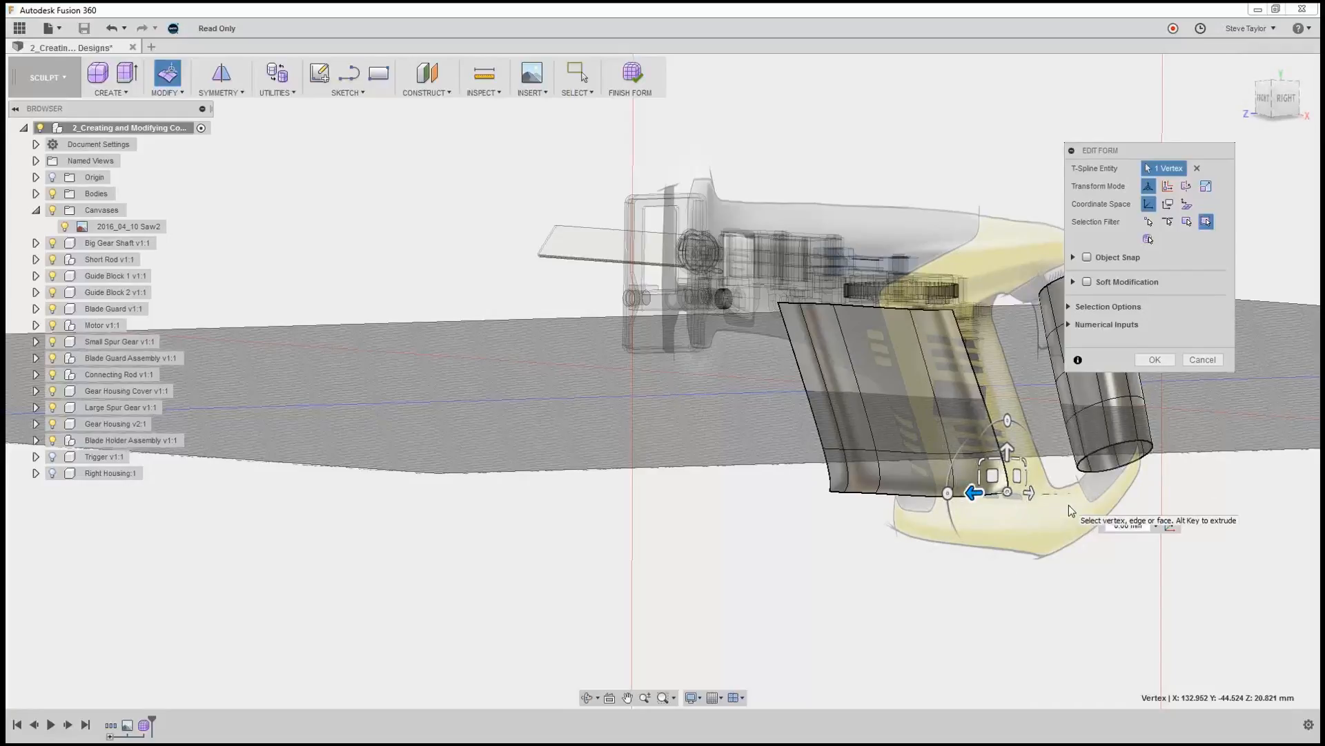
pyautogui.click(1048, 529)
# Insert a simple, single-sided edge at location 0.50 alongside the two outermost rear edges of the motor surface.
pyautogui.scroll(-3, 1065, 512)
pyautogui.scroll(4, 1065, 512)
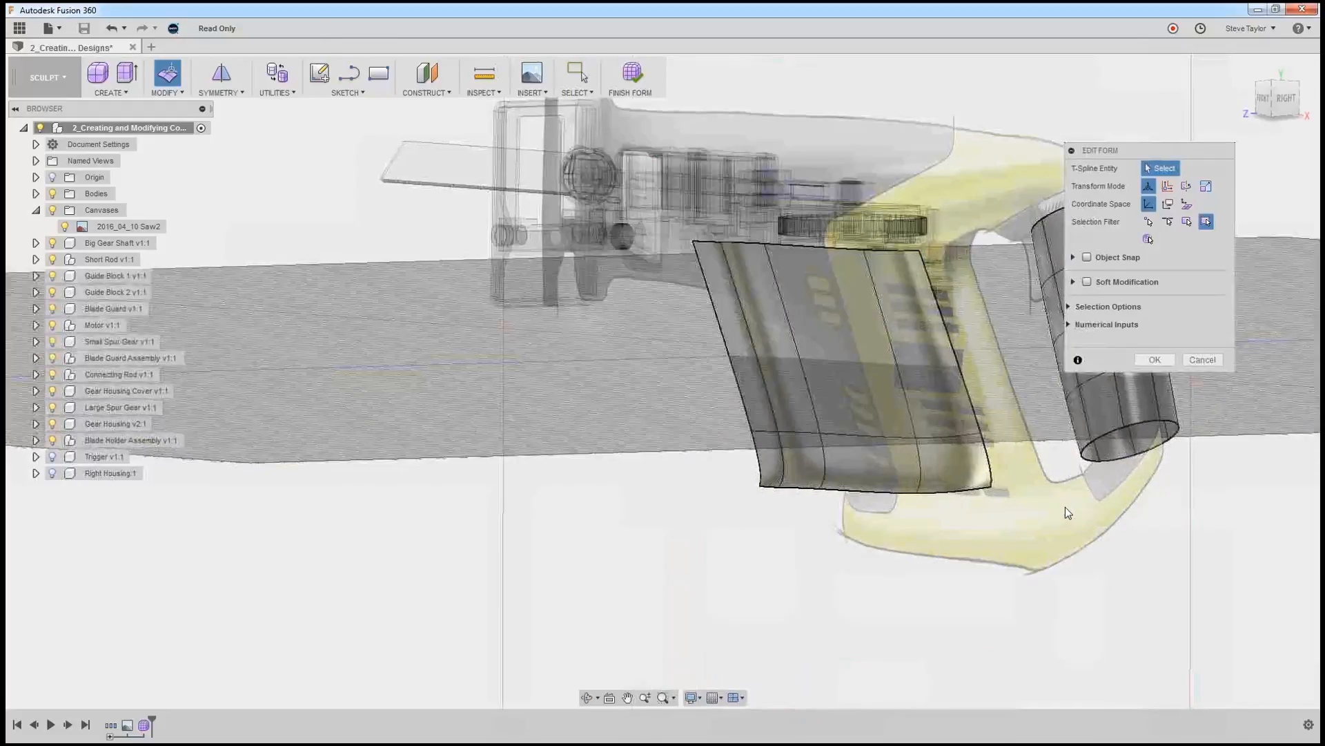
pyautogui.scroll(5, 1066, 511)
pyautogui.keyDown('shift'); pyautogui.moveTo(1054, 514); pyautogui.dragTo(830, 520, button='middle'); pyautogui.keyUp('shift')
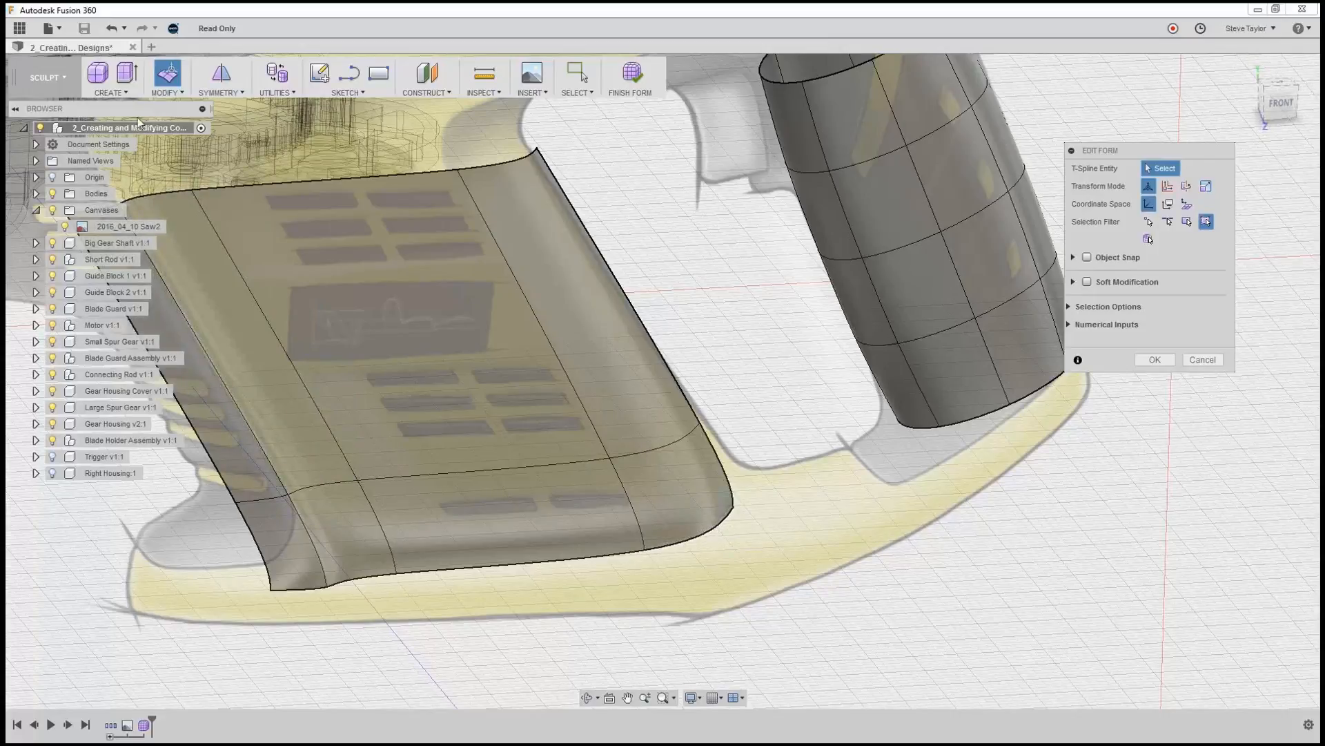
pyautogui.click(172, 93)
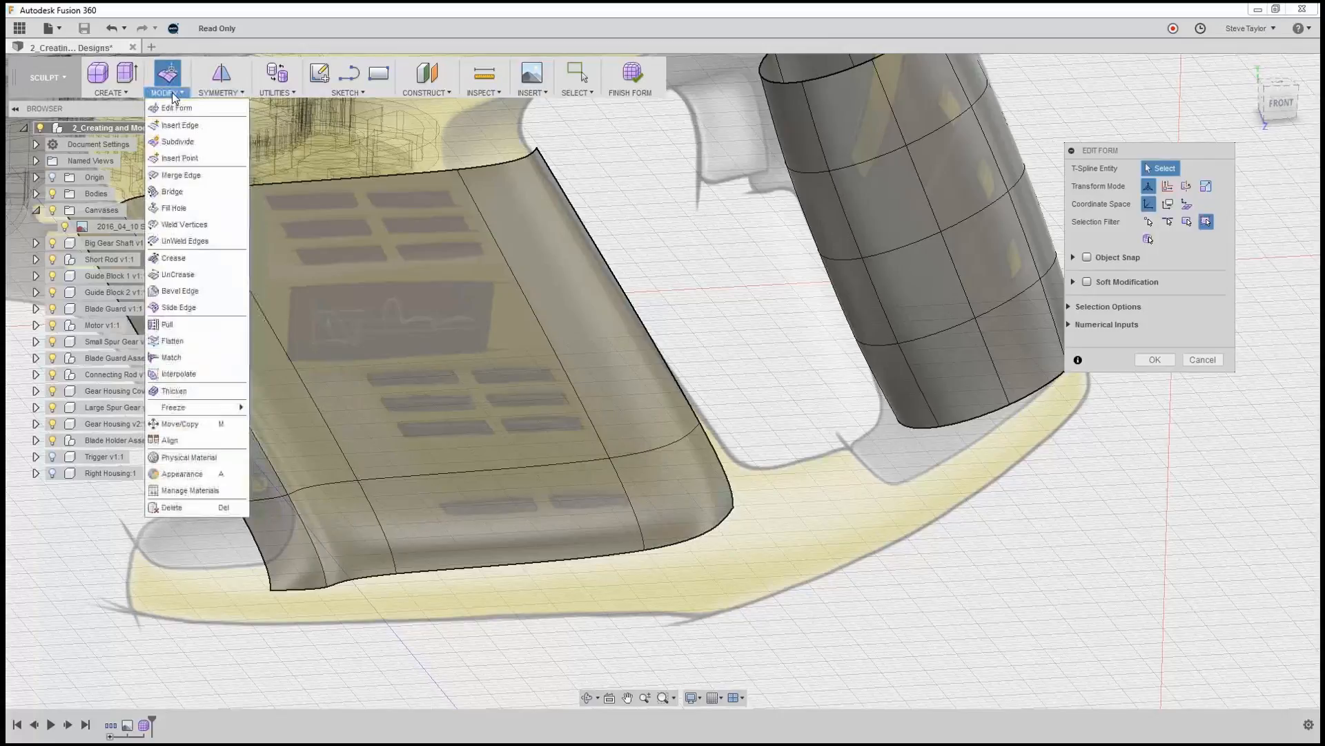
pyautogui.click(174, 128)
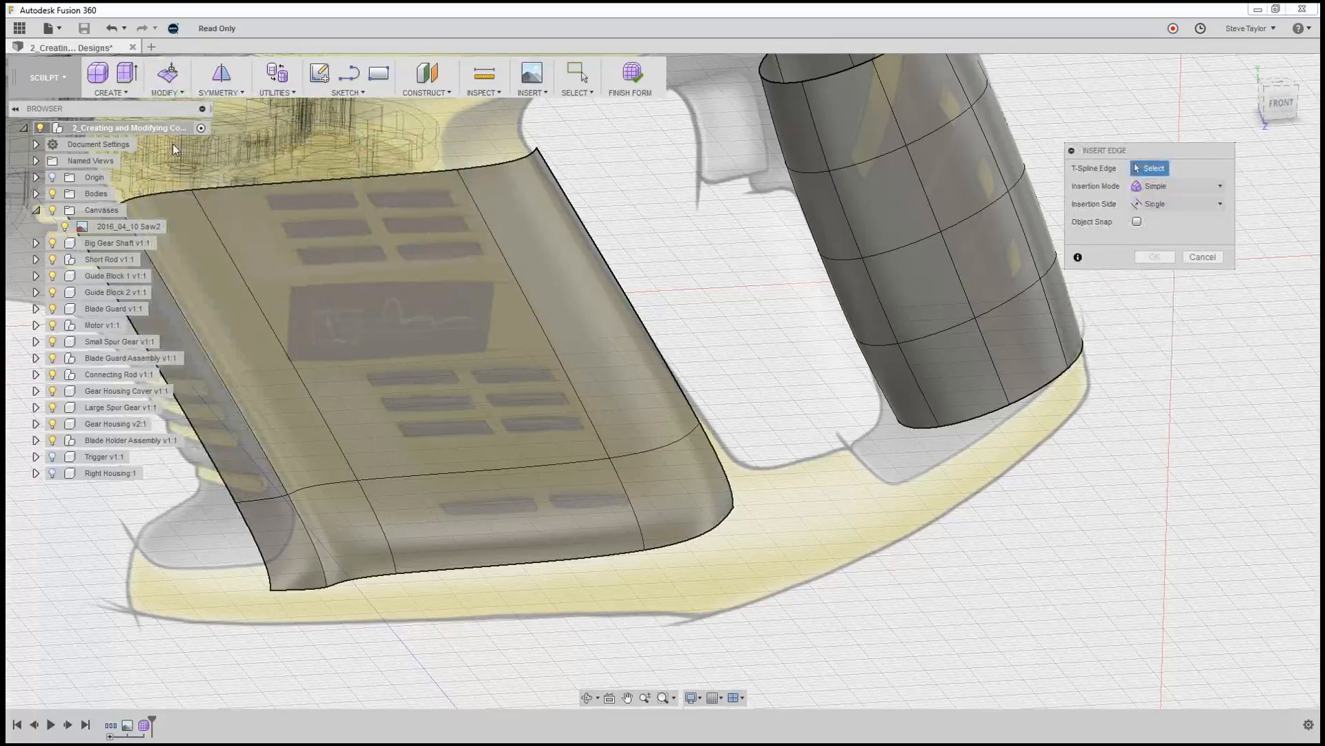
pyautogui.click(717, 459)
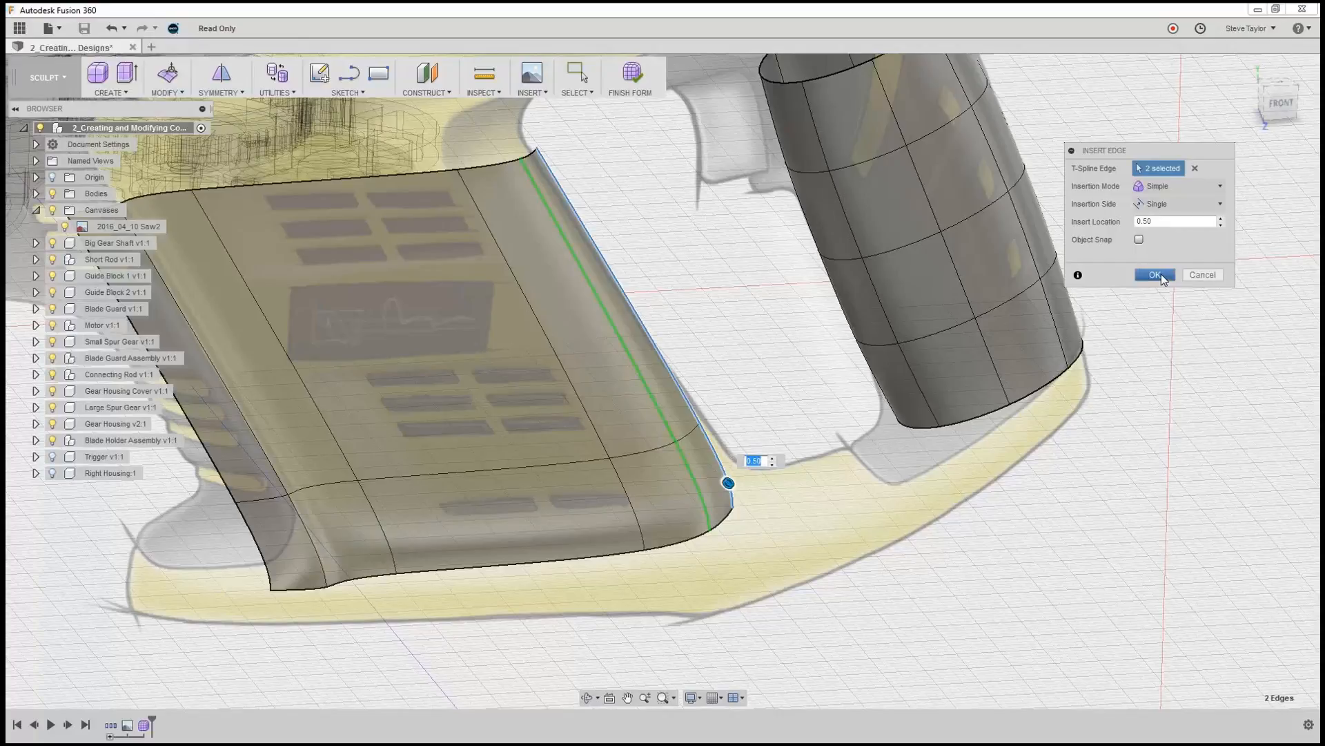
pyautogui.click(1155, 274)
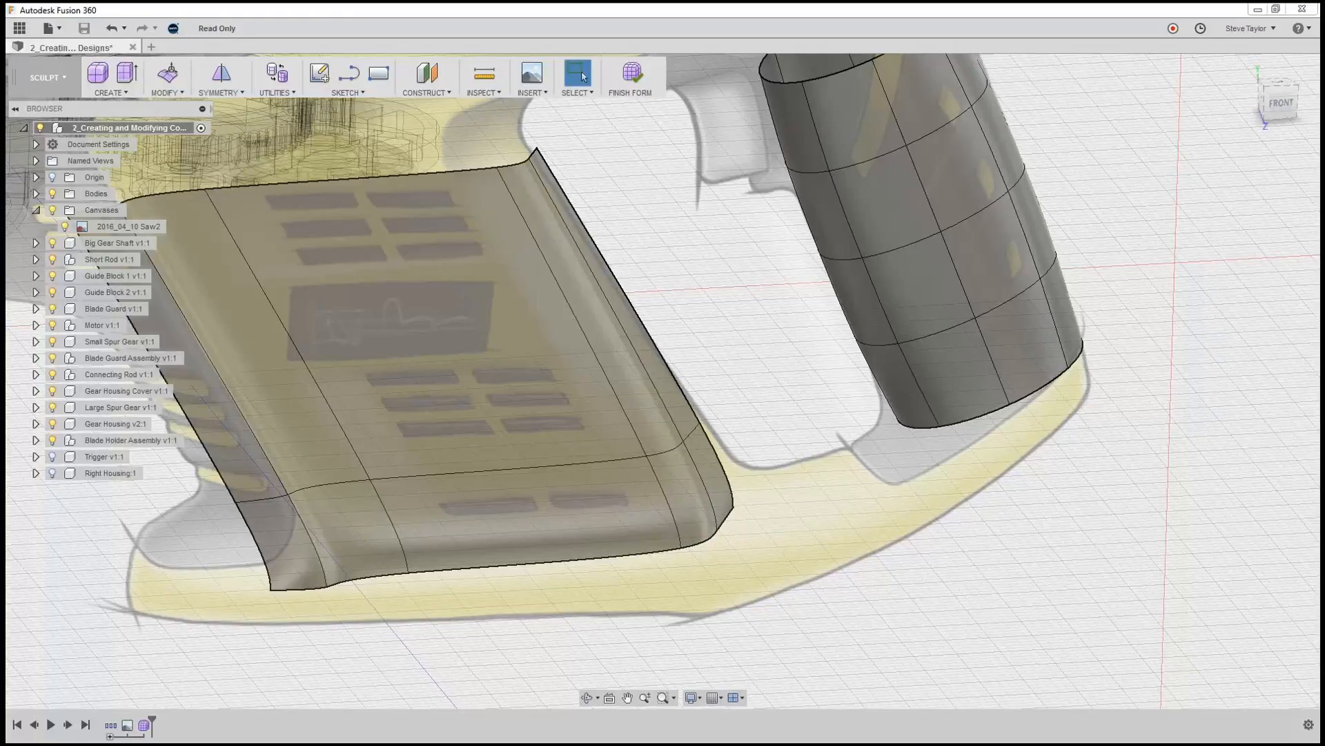
pyautogui.click(166, 93)
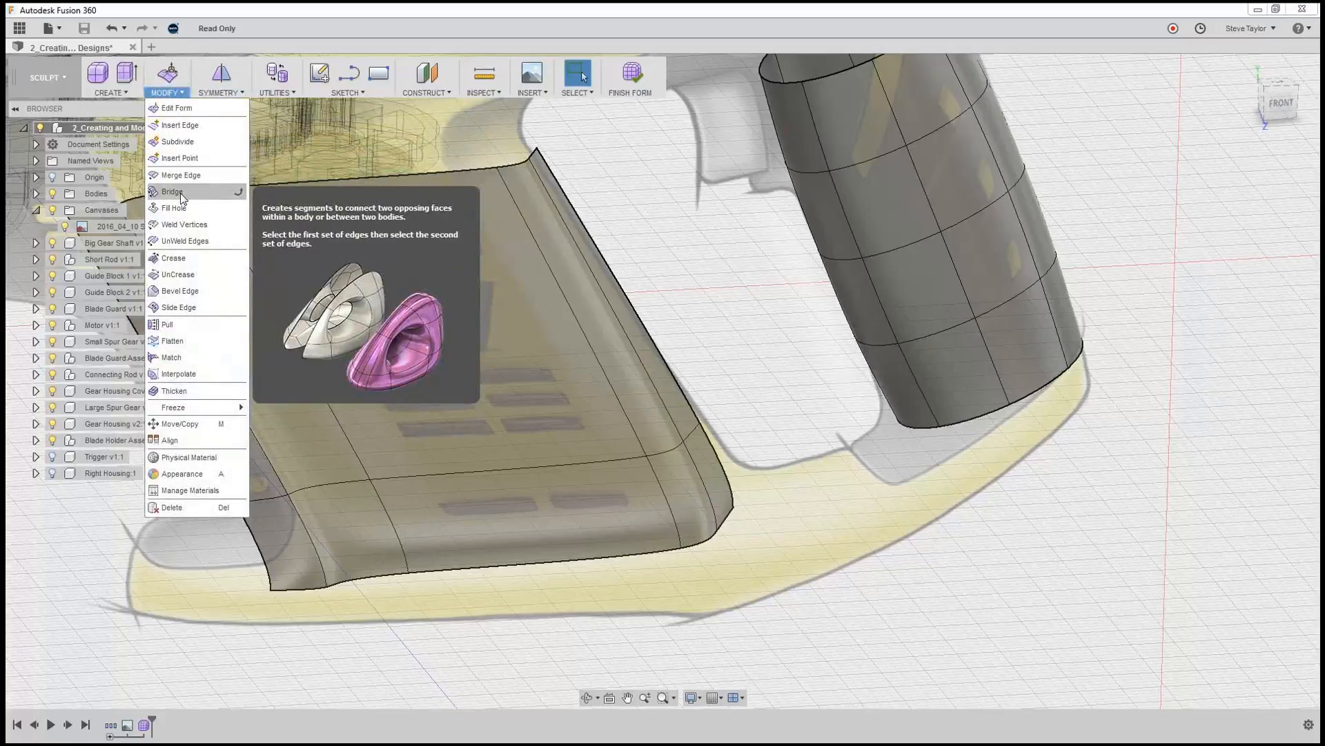
pyautogui.click(239, 193)
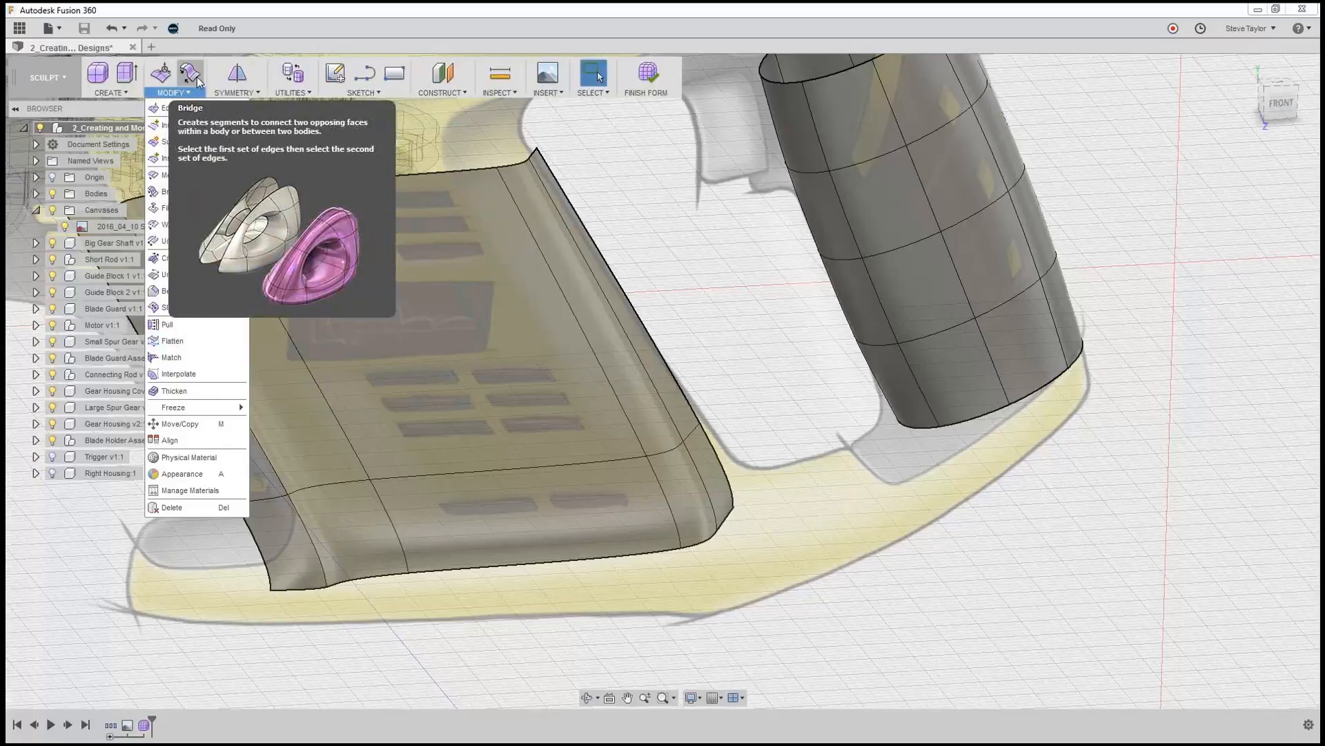
pyautogui.click(77, 538)
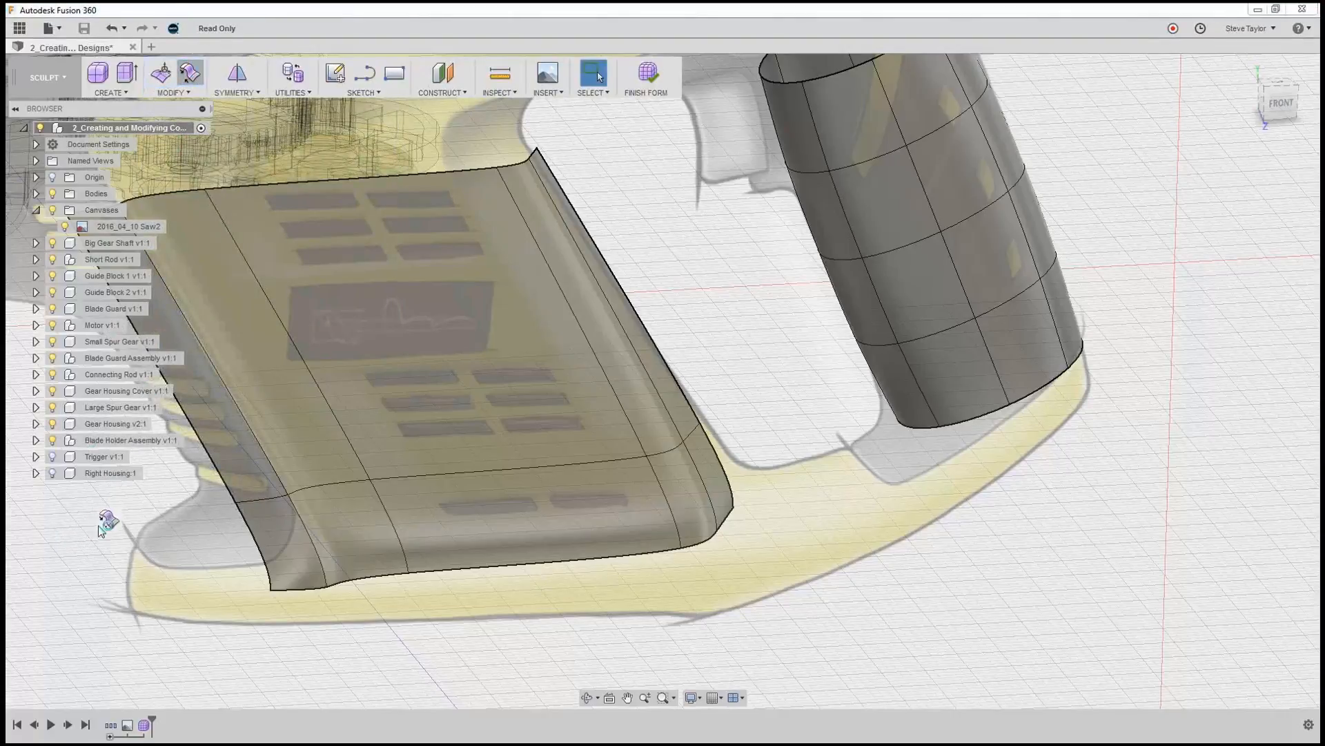
# Bridge the motor surface's two lower rear corner edges to the handle's two nearest lower edges with 3 faces, accepting the T-Spline version upgrade.
pyautogui.click(166, 93)
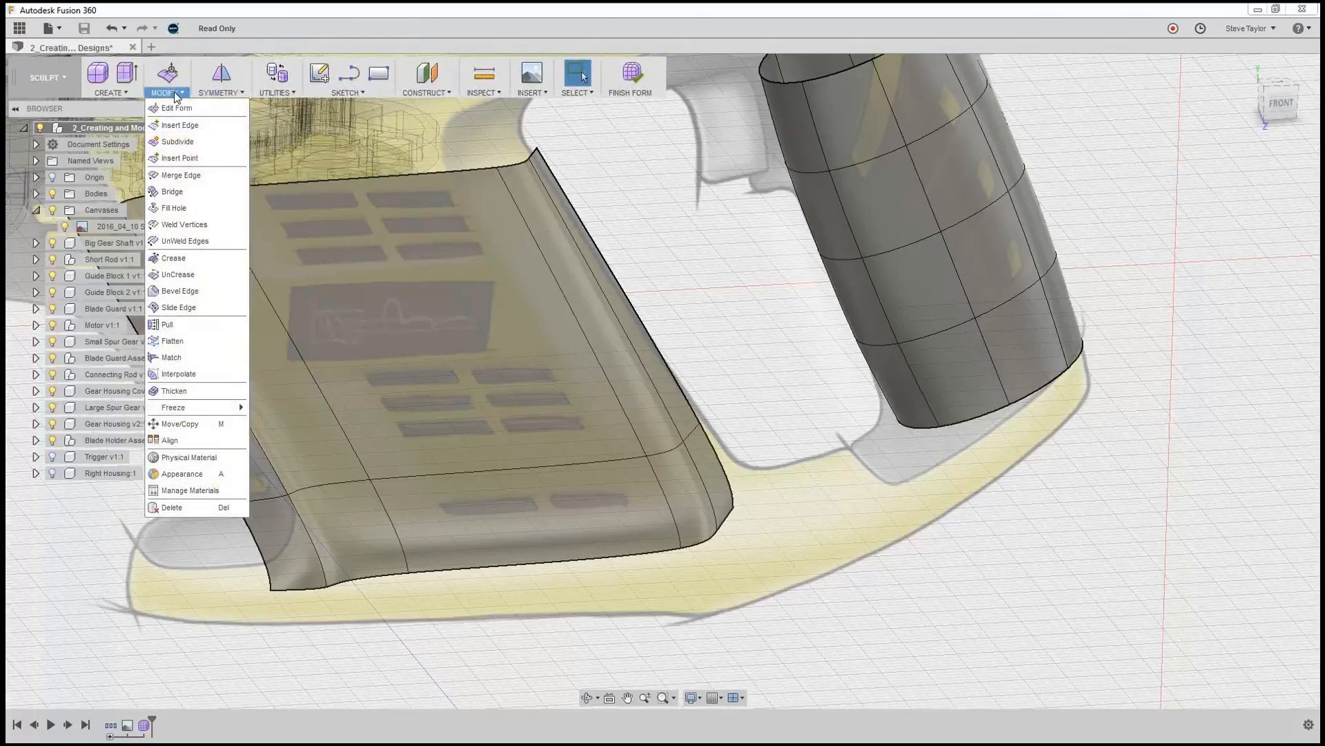
pyautogui.click(194, 259)
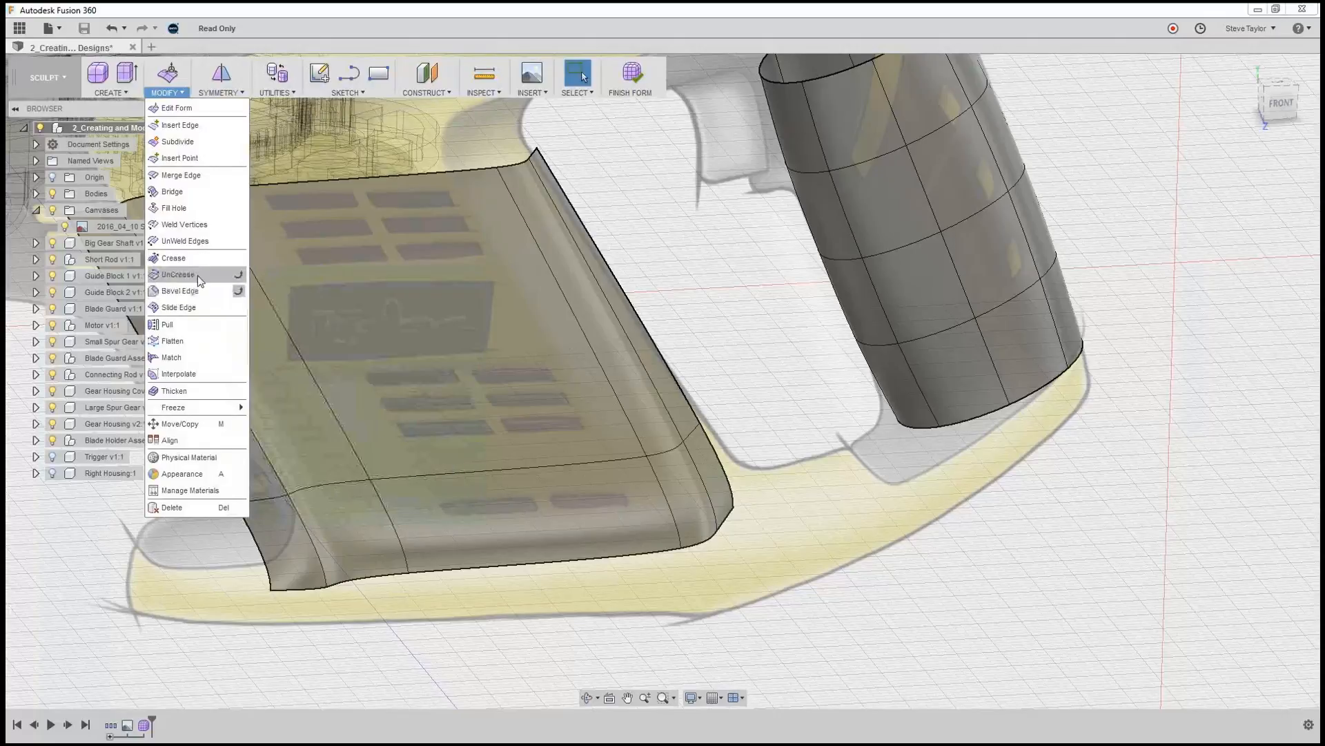
pyautogui.click(197, 195)
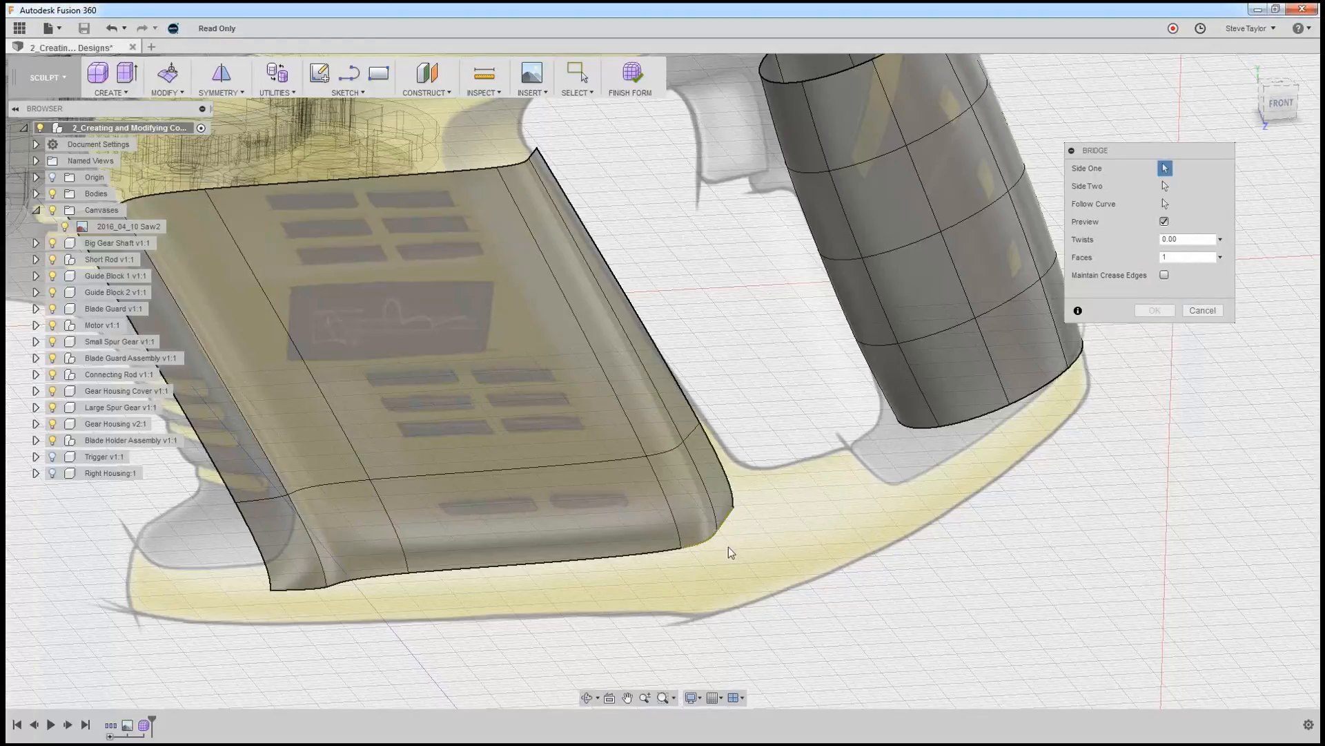
pyautogui.click(1164, 187)
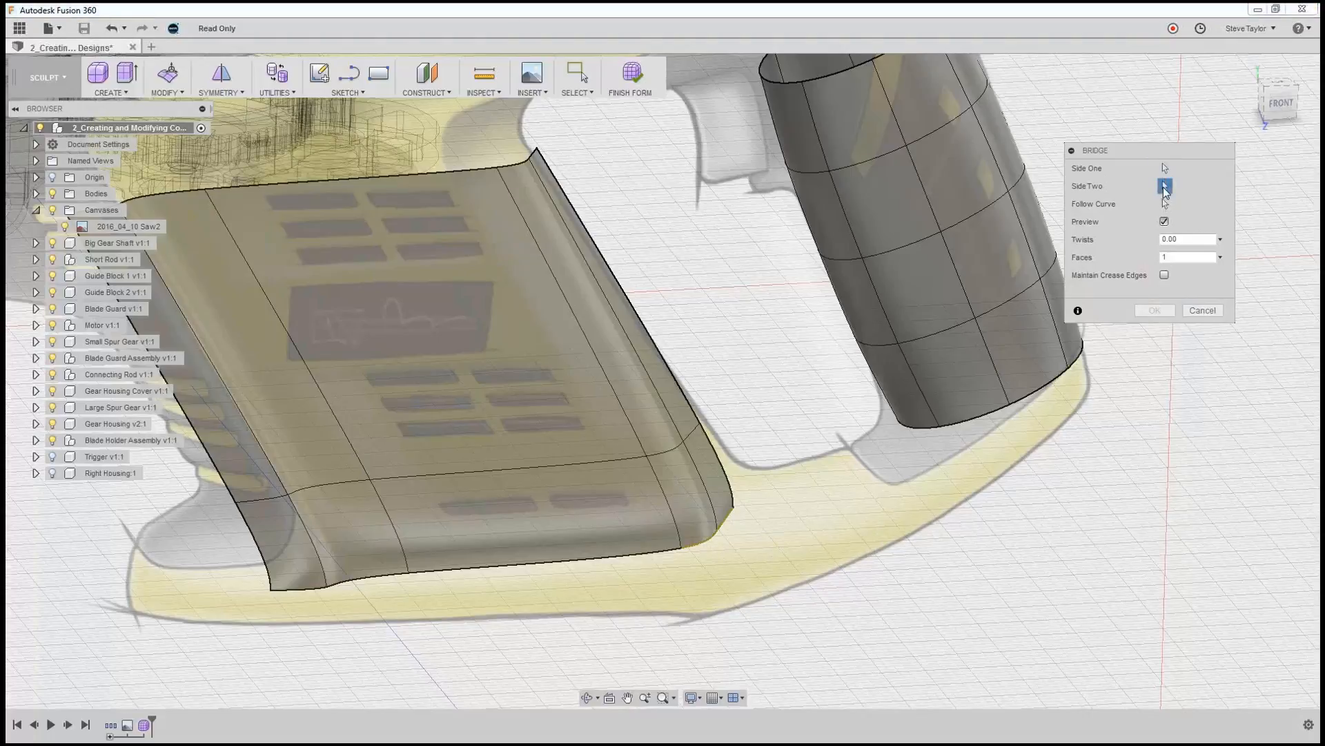
pyautogui.click(916, 428)
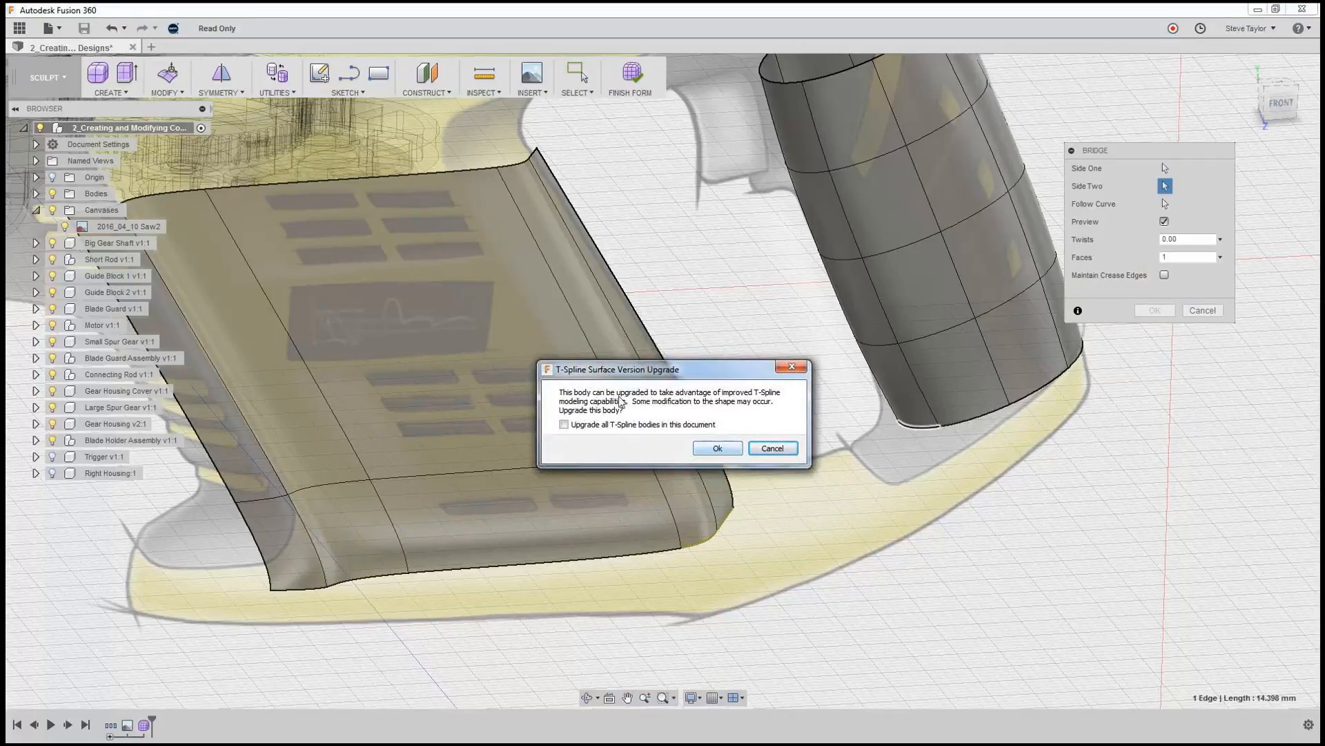
pyautogui.click(716, 450)
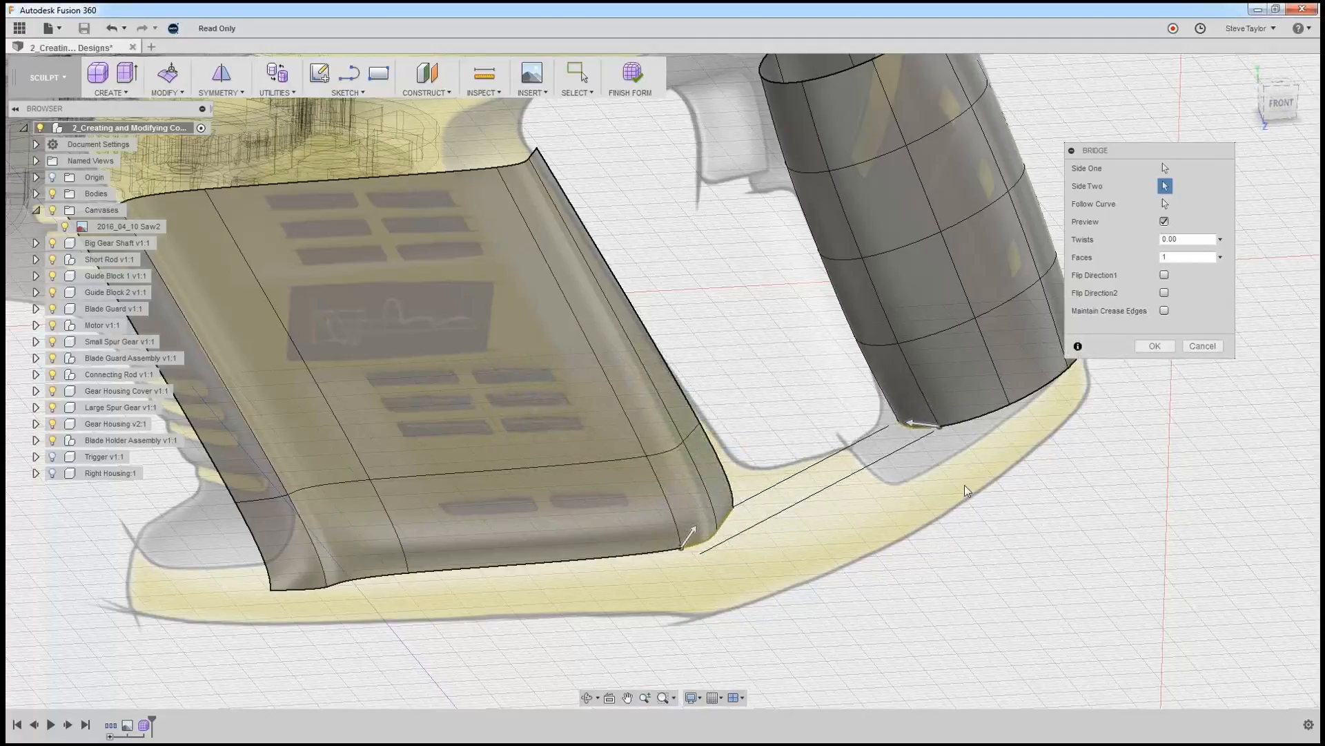
pyautogui.click(971, 419)
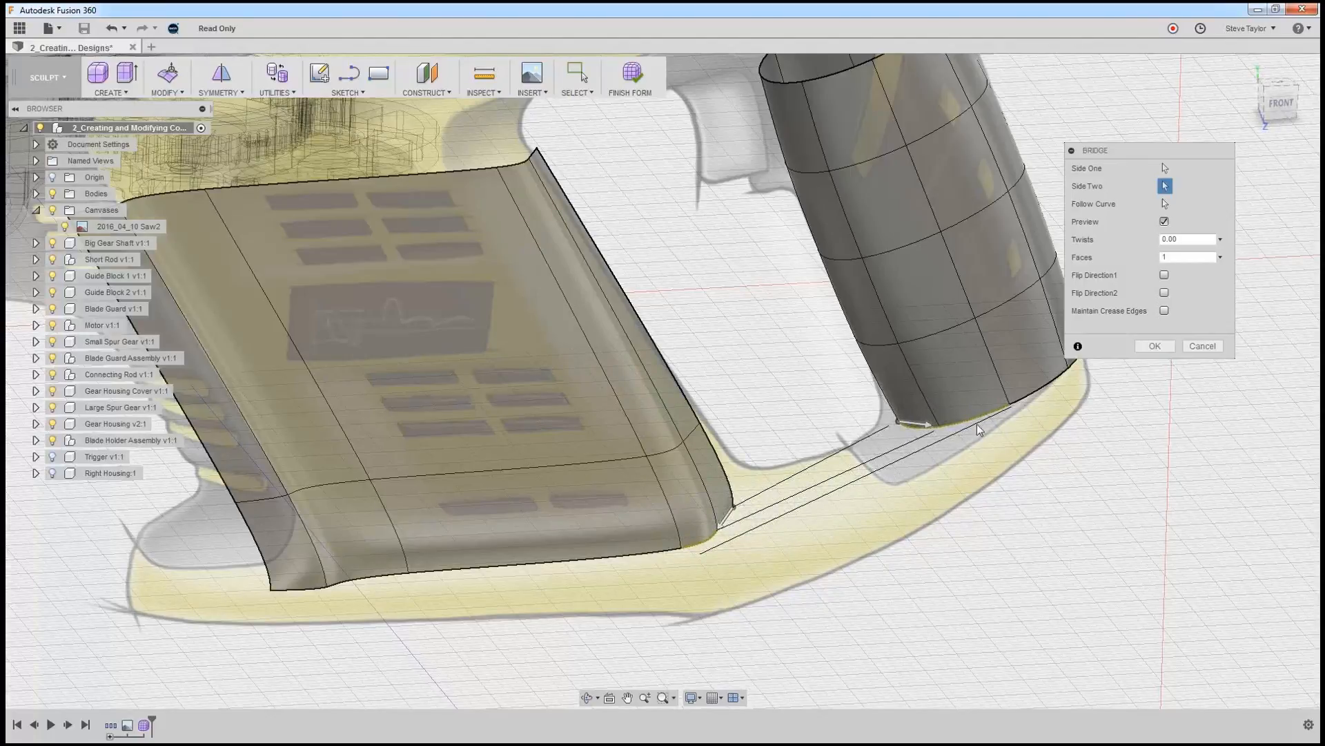
pyautogui.moveTo(1176, 257); pyautogui.dragTo(1161, 257)
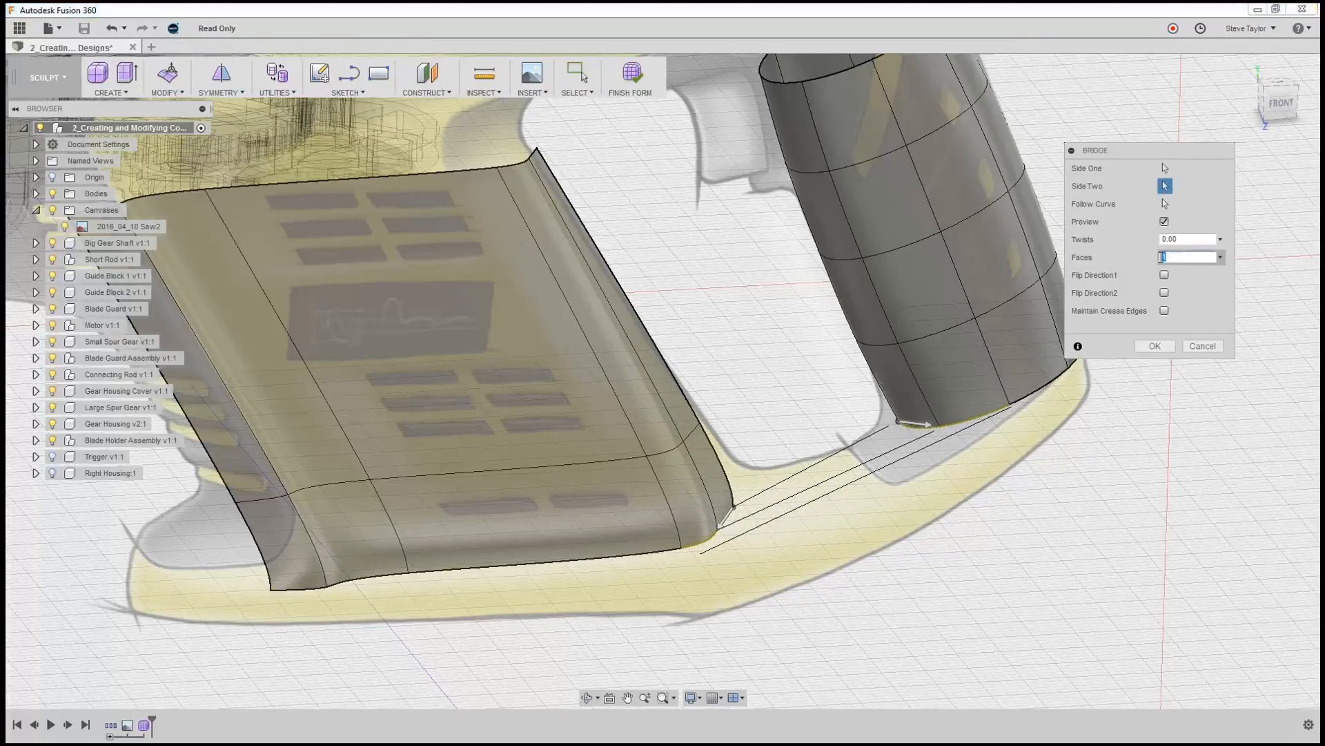
pyautogui.write('3')
pyautogui.click(1164, 223)
pyautogui.click(1165, 222)
pyautogui.click(1155, 347)
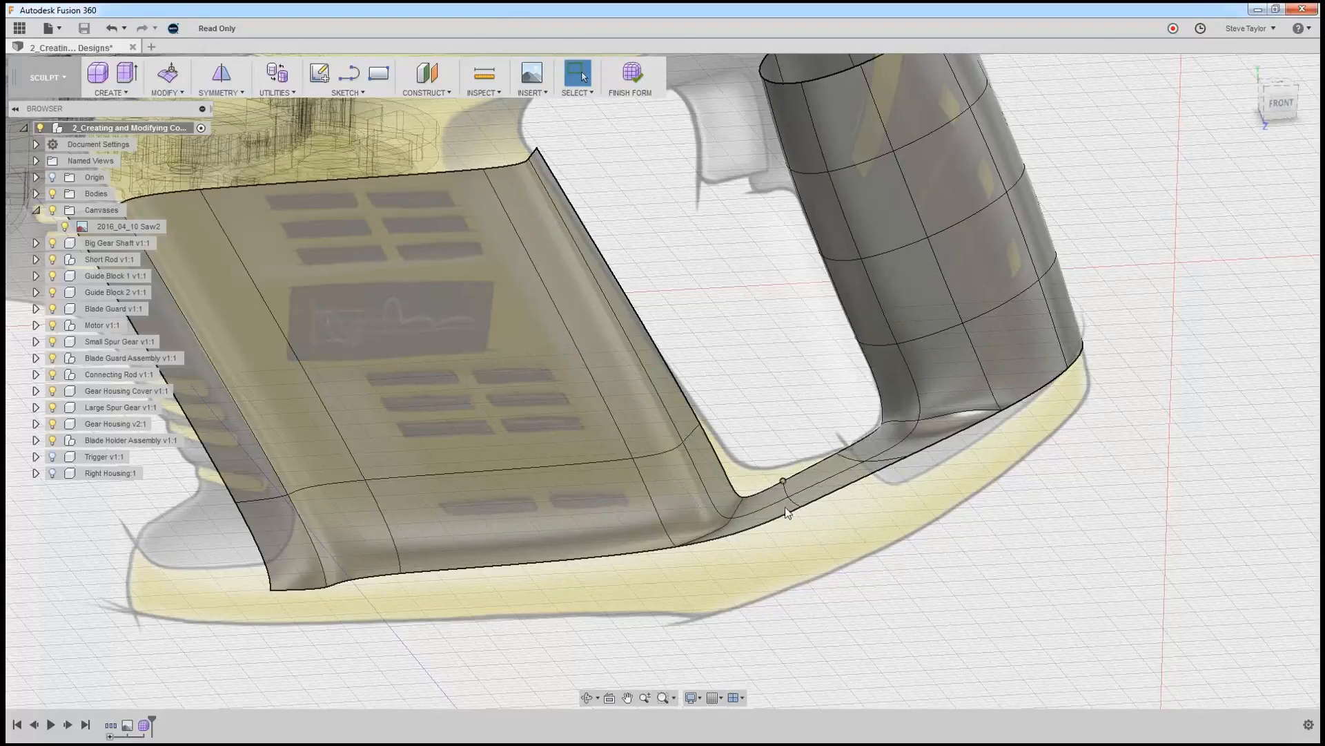
# Move the three connected lower edges along the new bridge about 6.7 mm downward with Edit Form.
pyautogui.keyDown('shift'); pyautogui.moveTo(969, 553); pyautogui.dragTo(903, 577, button='middle'); pyautogui.keyUp('shift')
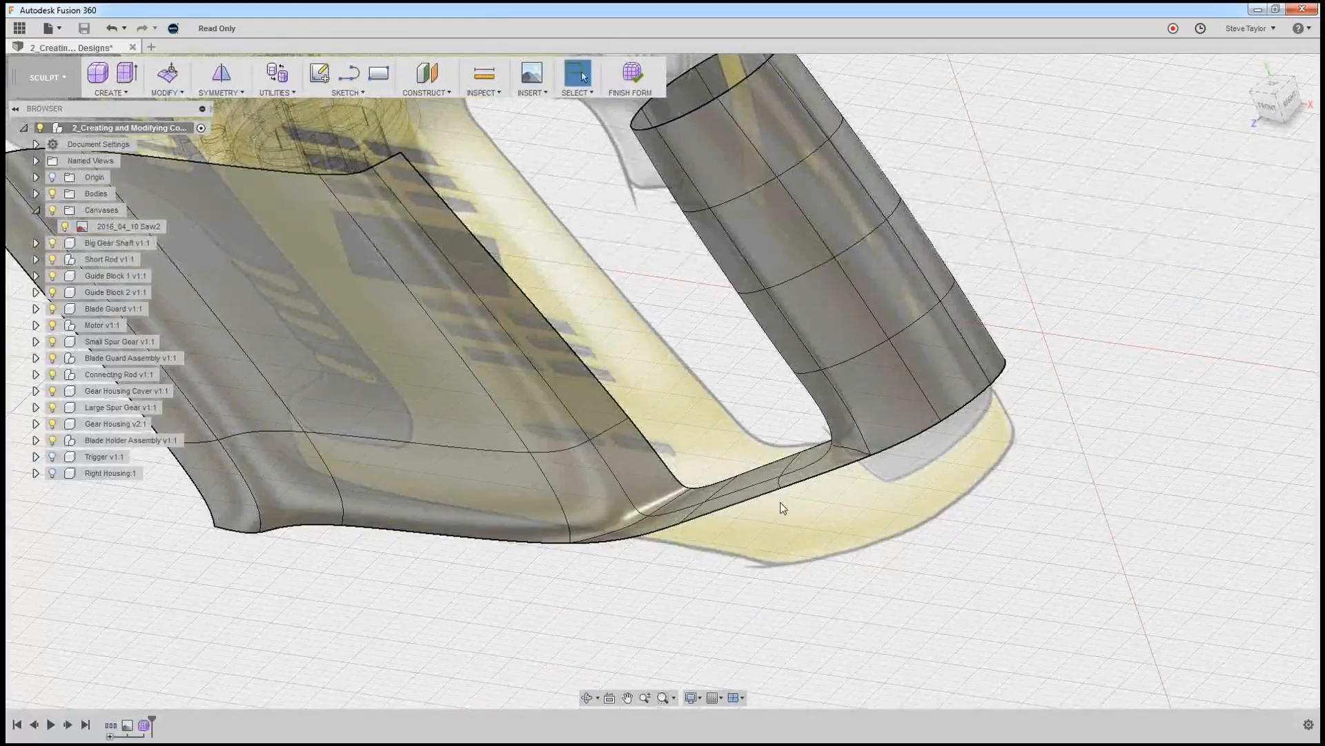
pyautogui.click(638, 538)
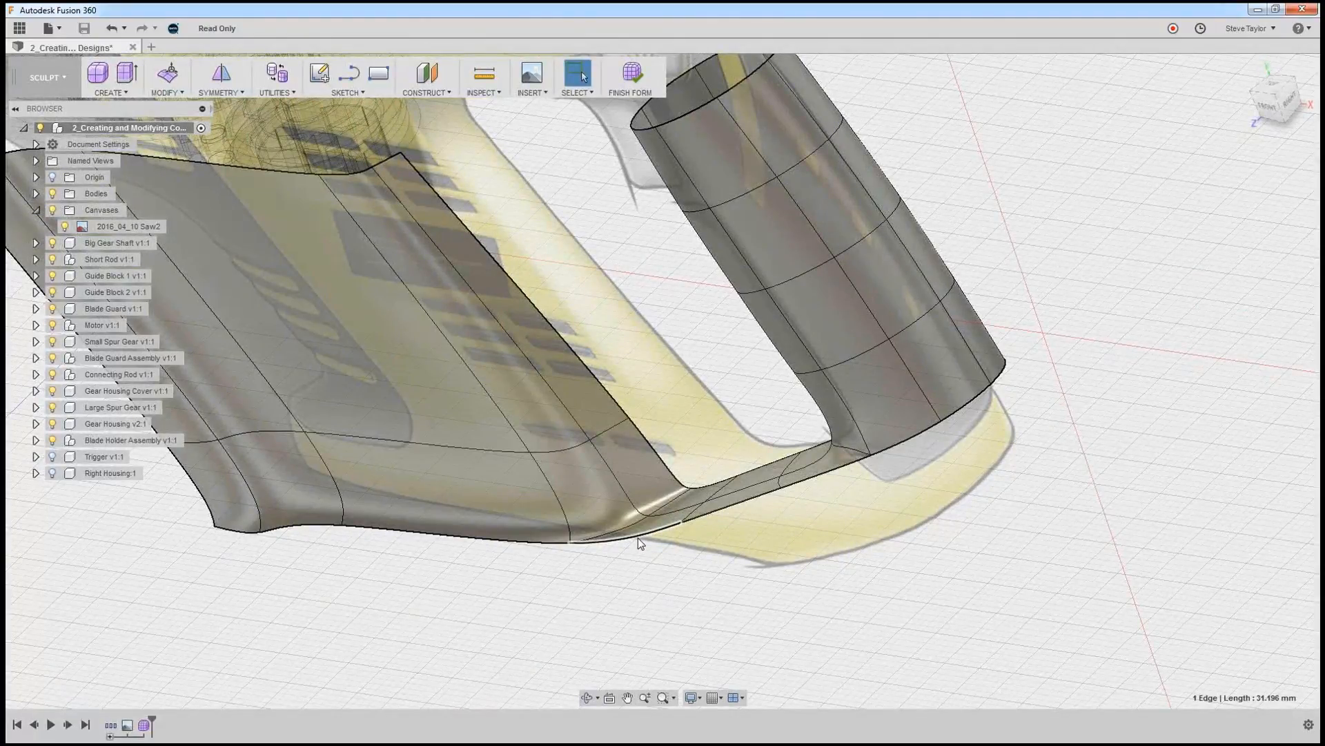
pyautogui.keyDown('shift'); pyautogui.click(719, 511); pyautogui.keyUp('shift')
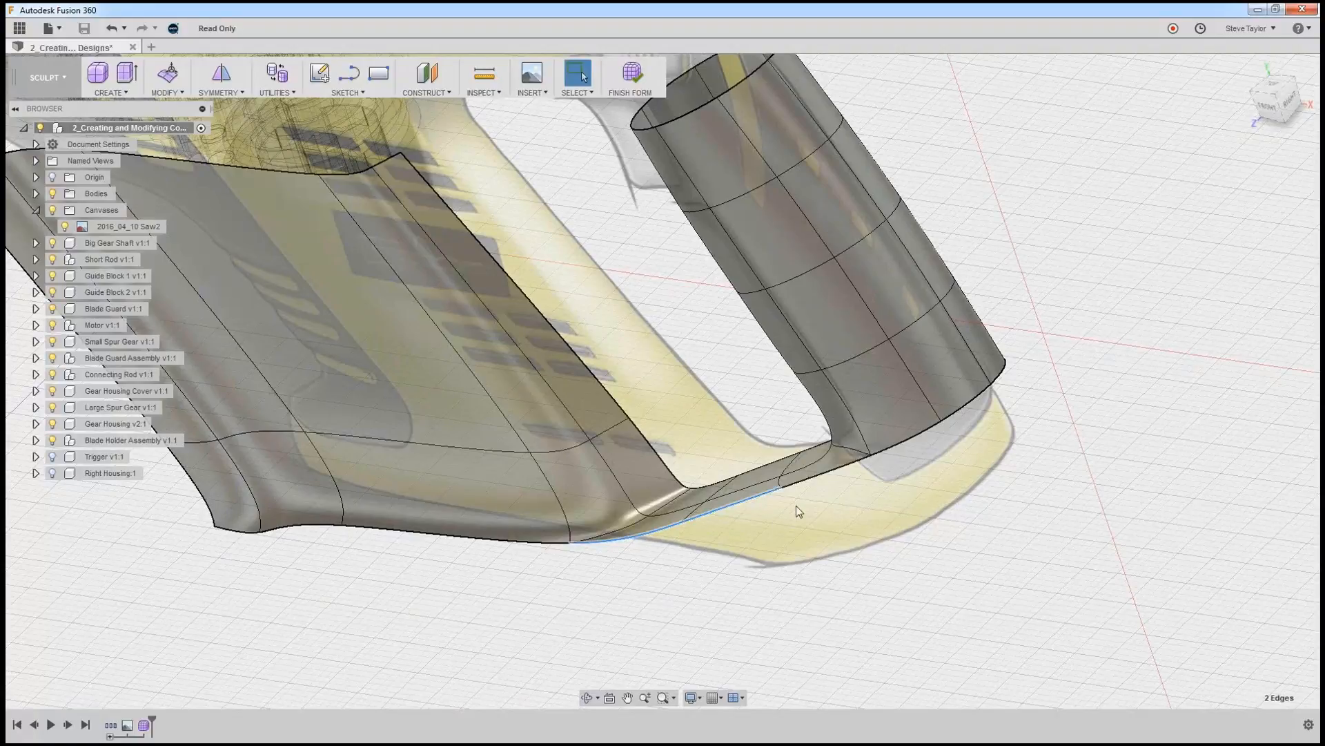
pyautogui.keyDown('shift'); pyautogui.click(808, 483); pyautogui.keyUp('shift')
pyautogui.click(173, 72)
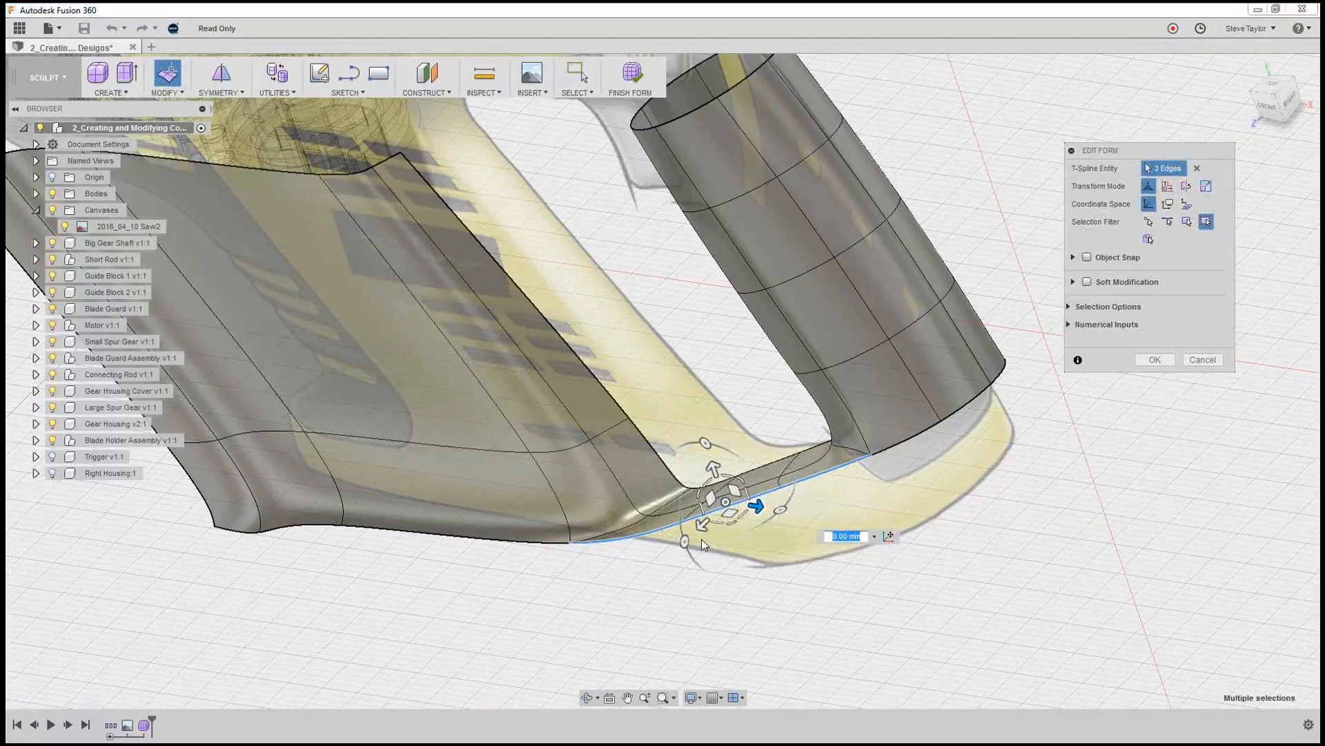
pyautogui.moveTo(713, 472); pyautogui.dragTo(724, 499)
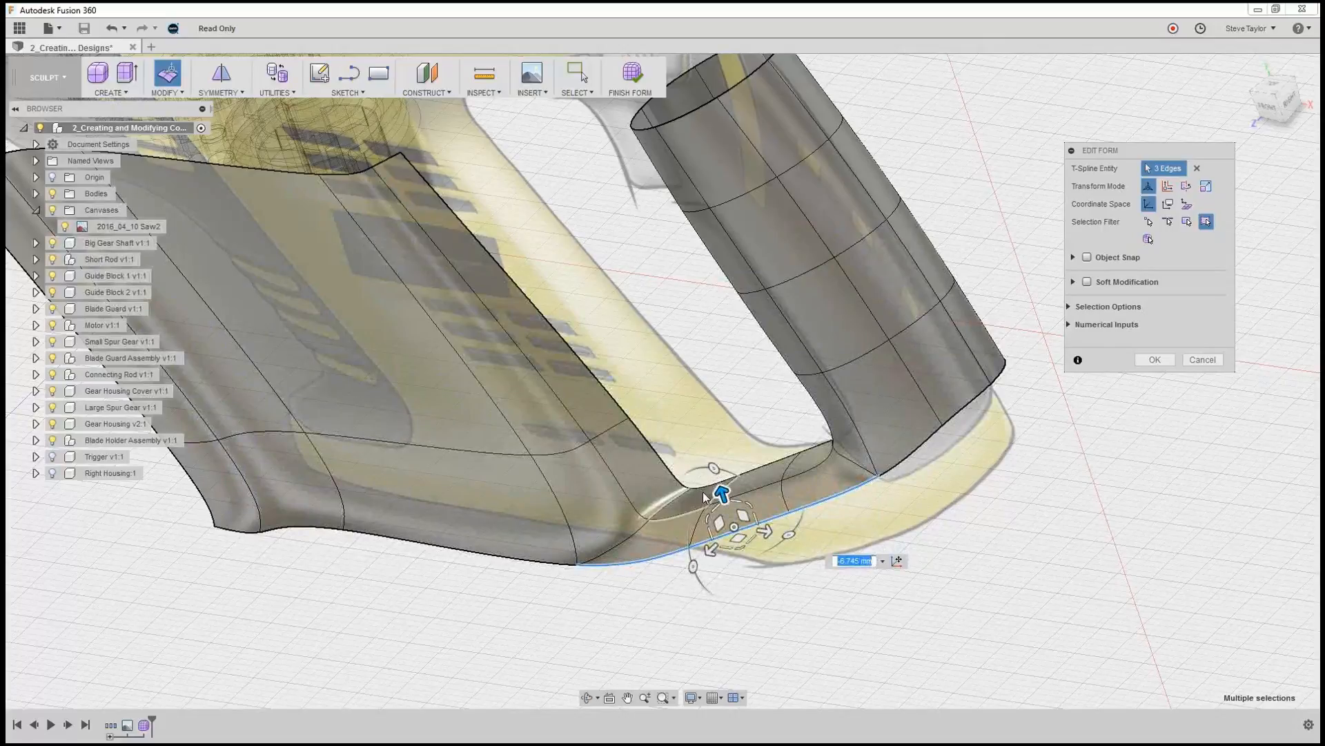
# Try to move the bridge's three upper edges upward toward the canvas outline of the handle opening.
pyautogui.click(713, 483)
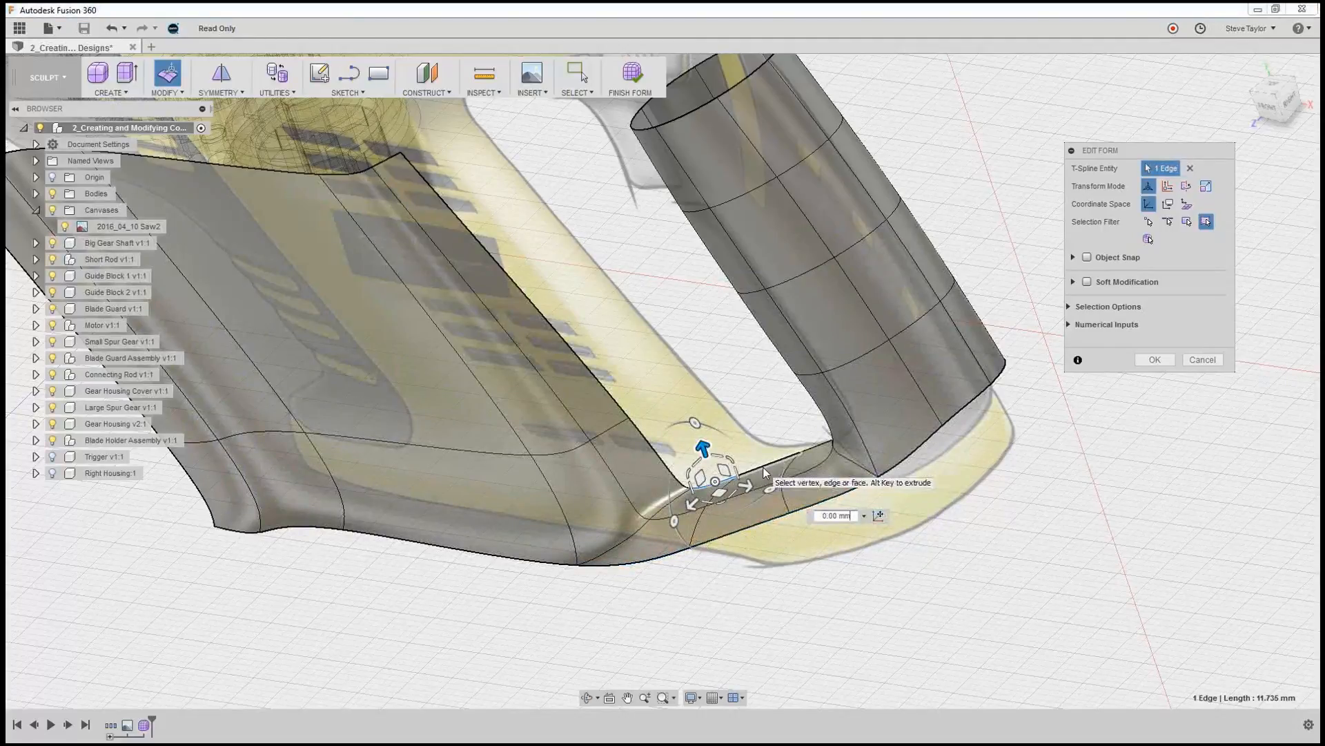
pyautogui.keyDown('shift'); pyautogui.click(821, 458); pyautogui.keyUp('shift')
pyautogui.keyDown('shift'); pyautogui.click(829, 449); pyautogui.keyUp('shift')
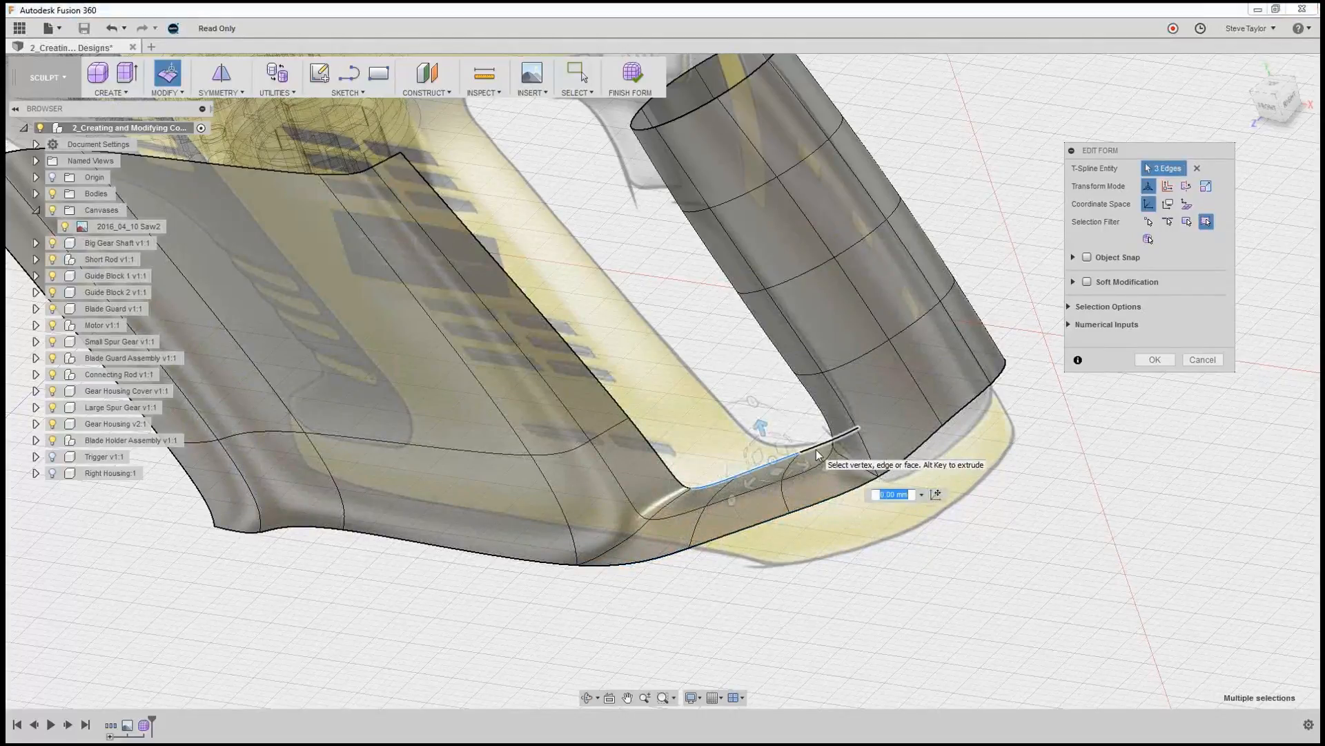
pyautogui.moveTo(760, 427); pyautogui.dragTo(757, 430)
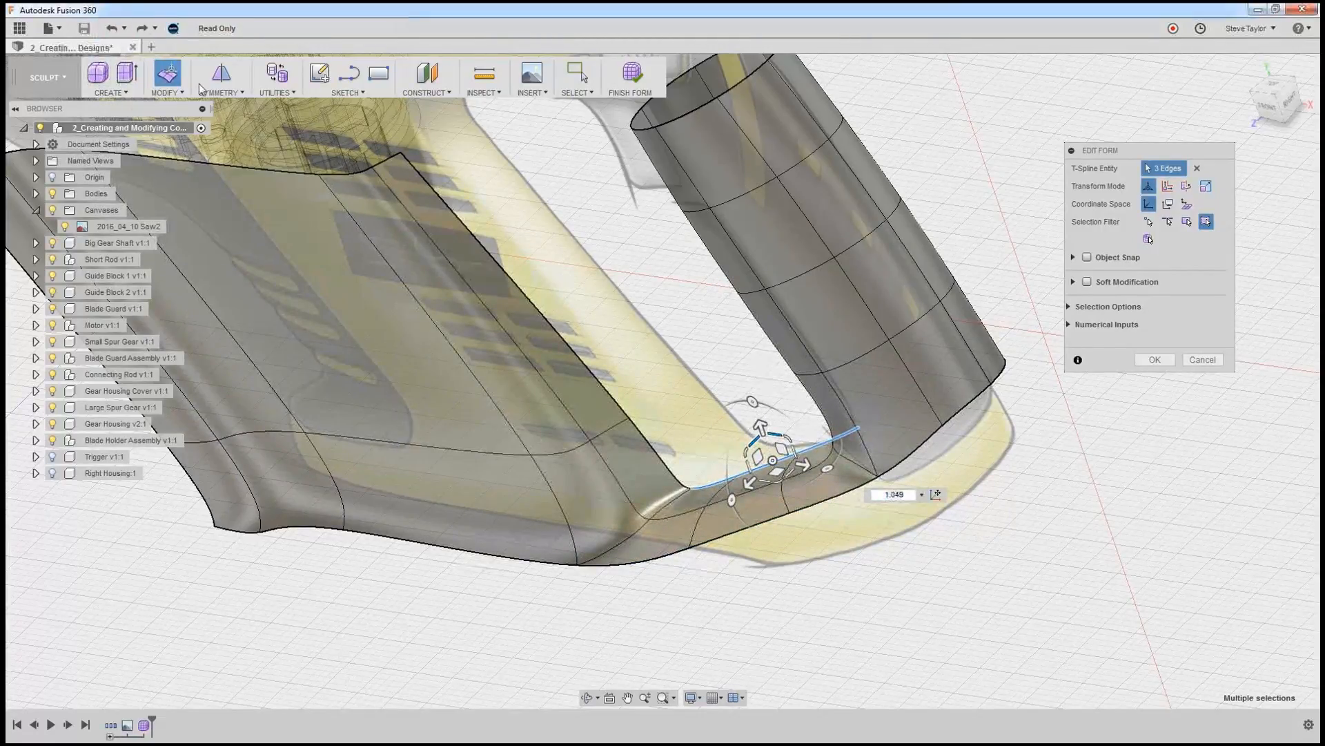
pyautogui.click(111, 28)
pyautogui.moveTo(758, 430); pyautogui.dragTo(755, 408)
pyautogui.keyDown('shift'); pyautogui.moveTo(897, 585); pyautogui.dragTo(955, 471, button='middle'); pyautogui.keyUp('shift')
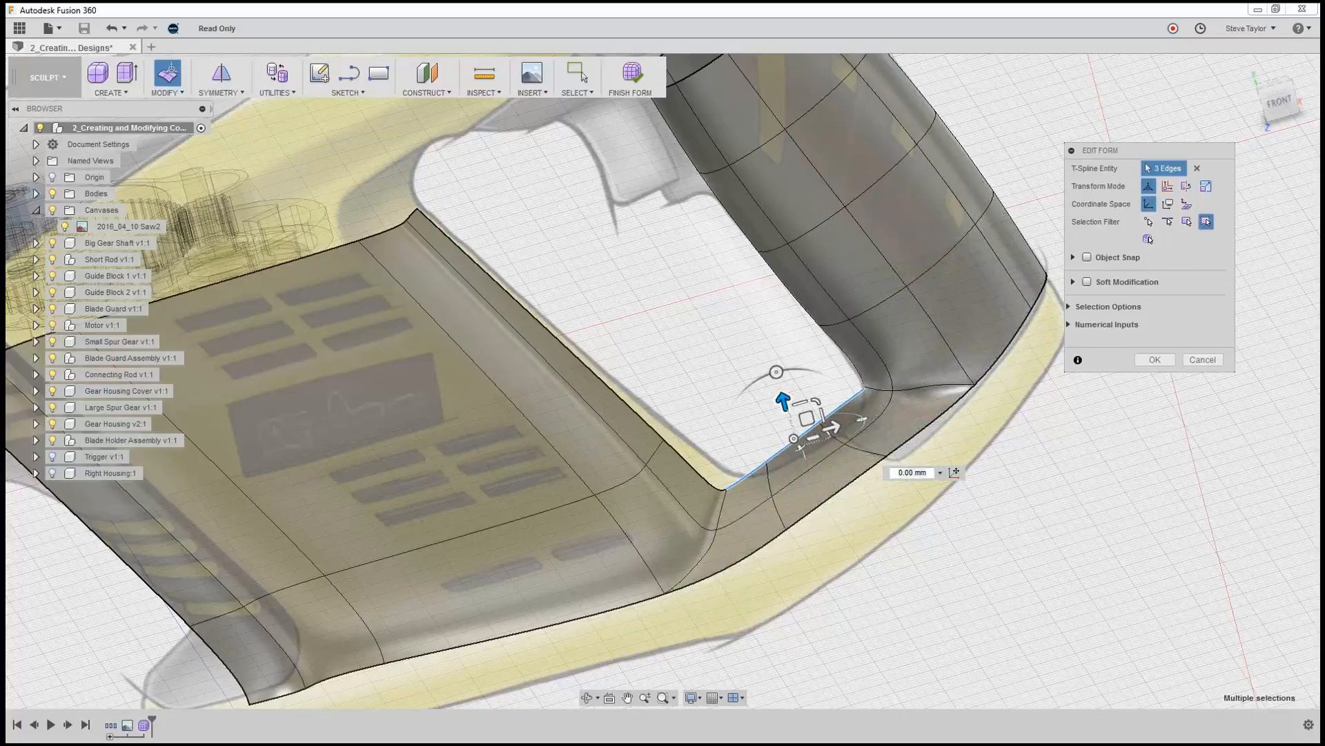
pyautogui.click(1279, 99)
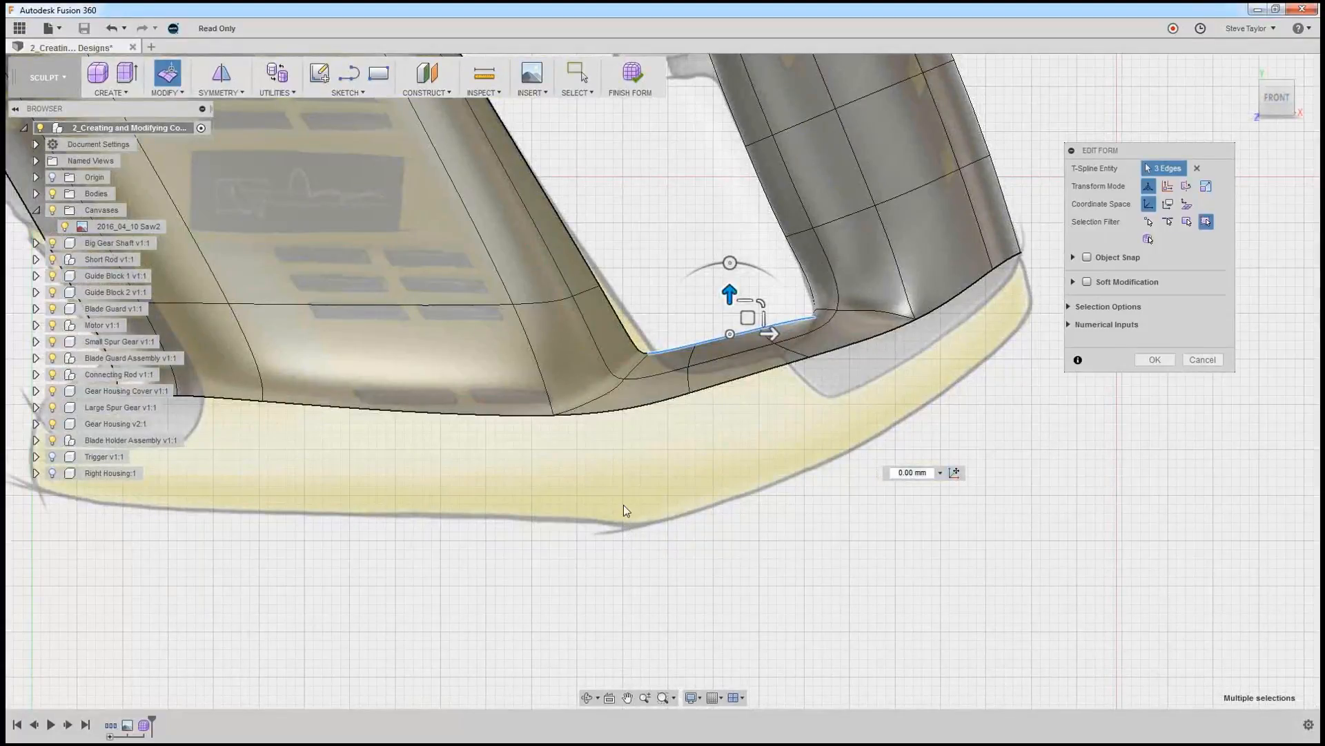
pyautogui.doubleClick(622, 409)
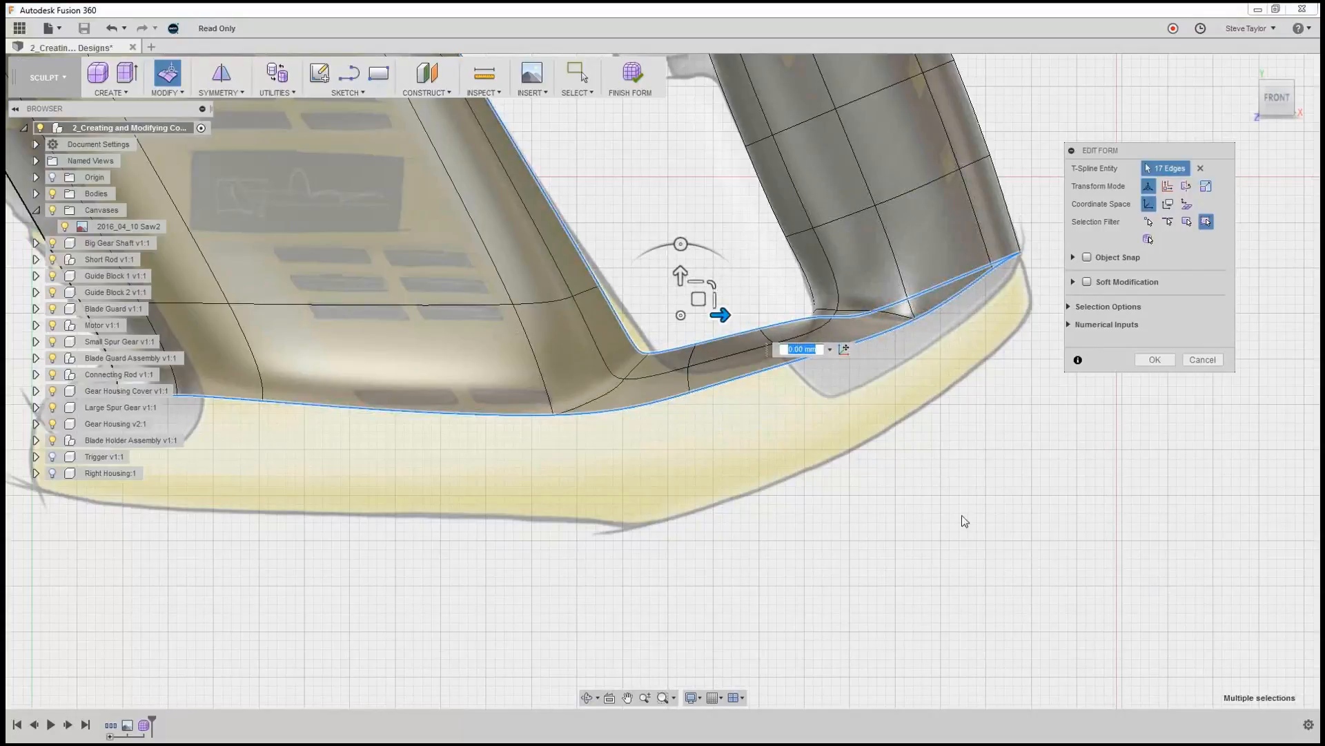
pyautogui.keyDown('shift'); pyautogui.moveTo(958, 506); pyautogui.dragTo(825, 525, button='middle'); pyautogui.keyUp('shift')
pyautogui.keyDown('shift'); pyautogui.moveTo(824, 524); pyautogui.dragTo(826, 521); pyautogui.keyUp('shift')
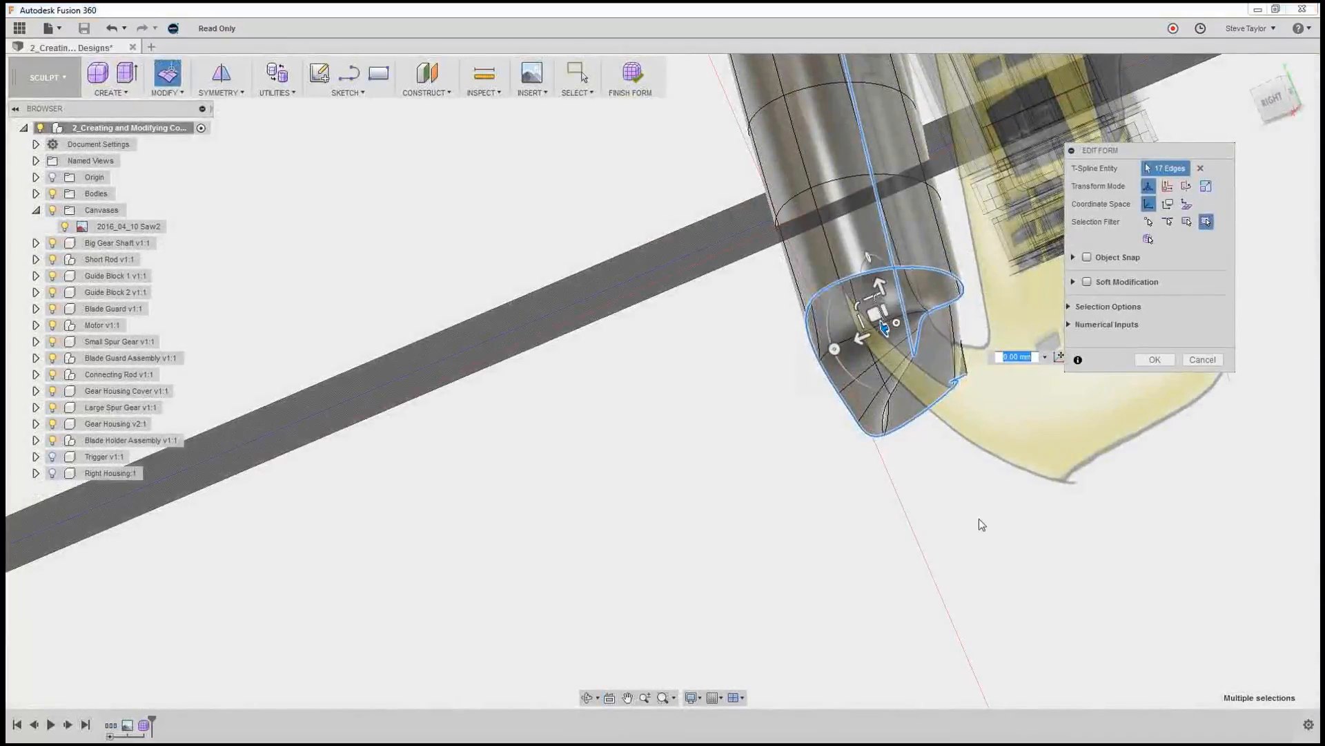
pyautogui.scroll(-4, 980, 521)
pyautogui.scroll(2, 981, 520)
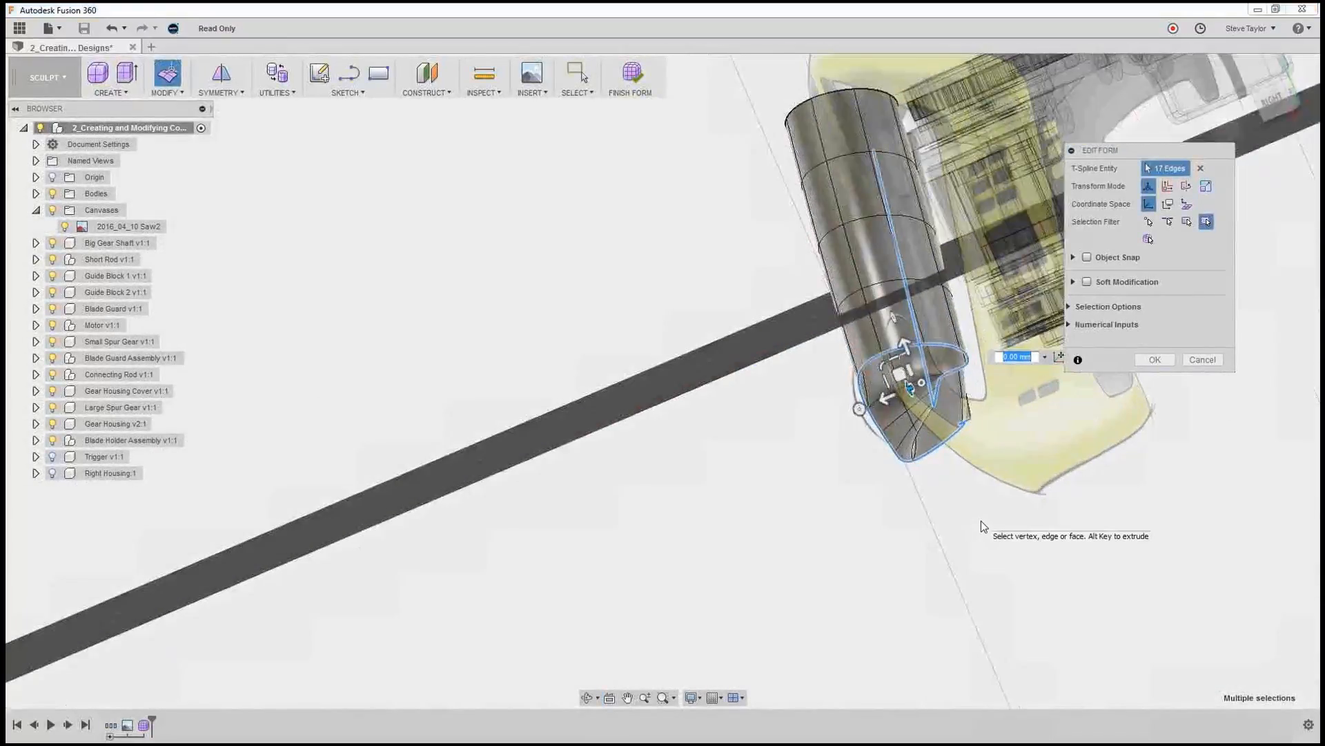
pyautogui.scroll(-2, 980, 521)
pyautogui.click(708, 533)
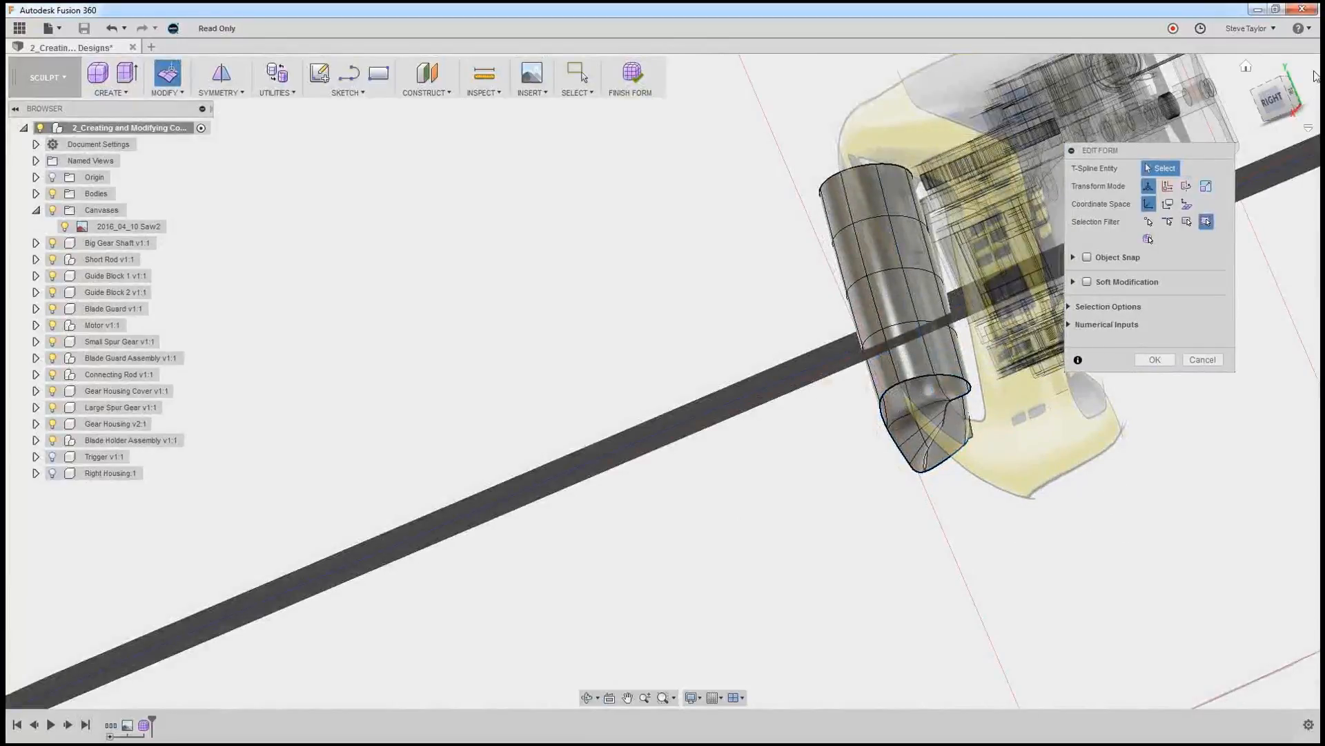
# In the right view, delete the half of the handle lying beyond the canvas plane, away from the motor surface.
pyautogui.click(1277, 91)
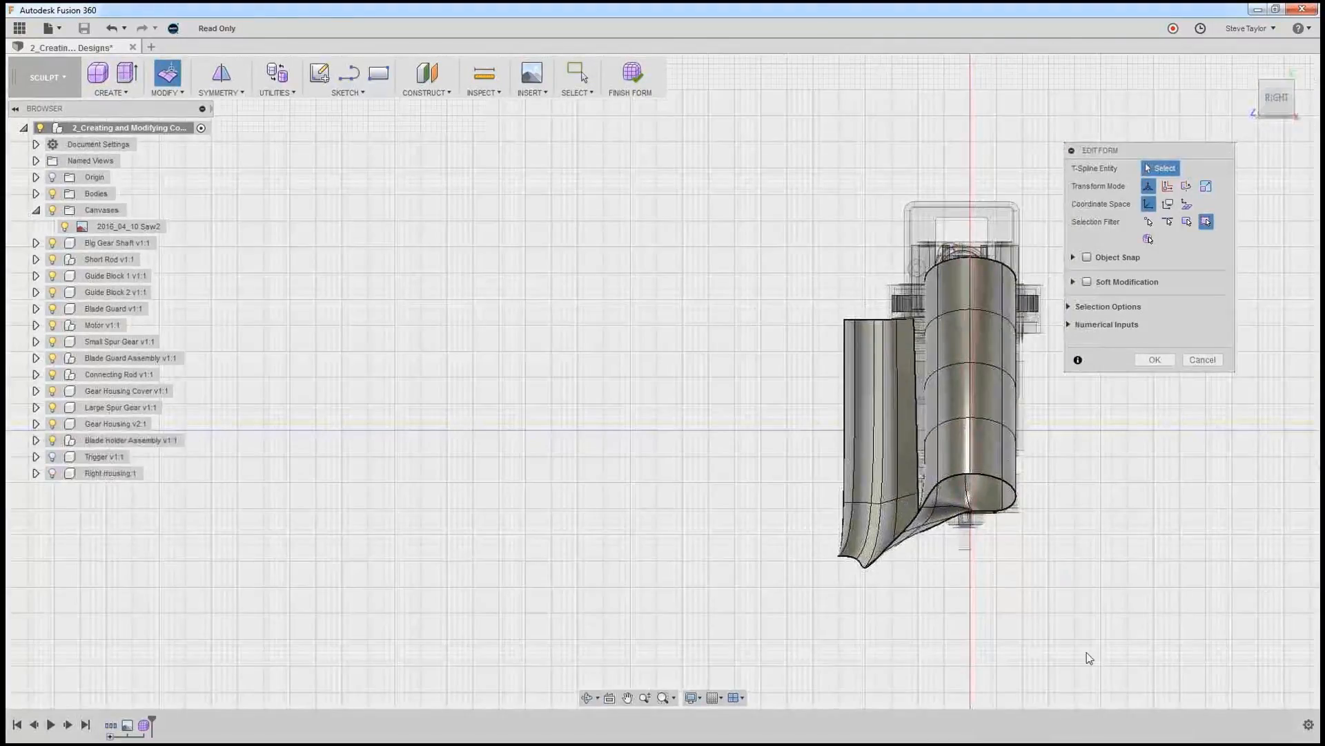
pyautogui.moveTo(1035, 422); pyautogui.dragTo(982, 212)
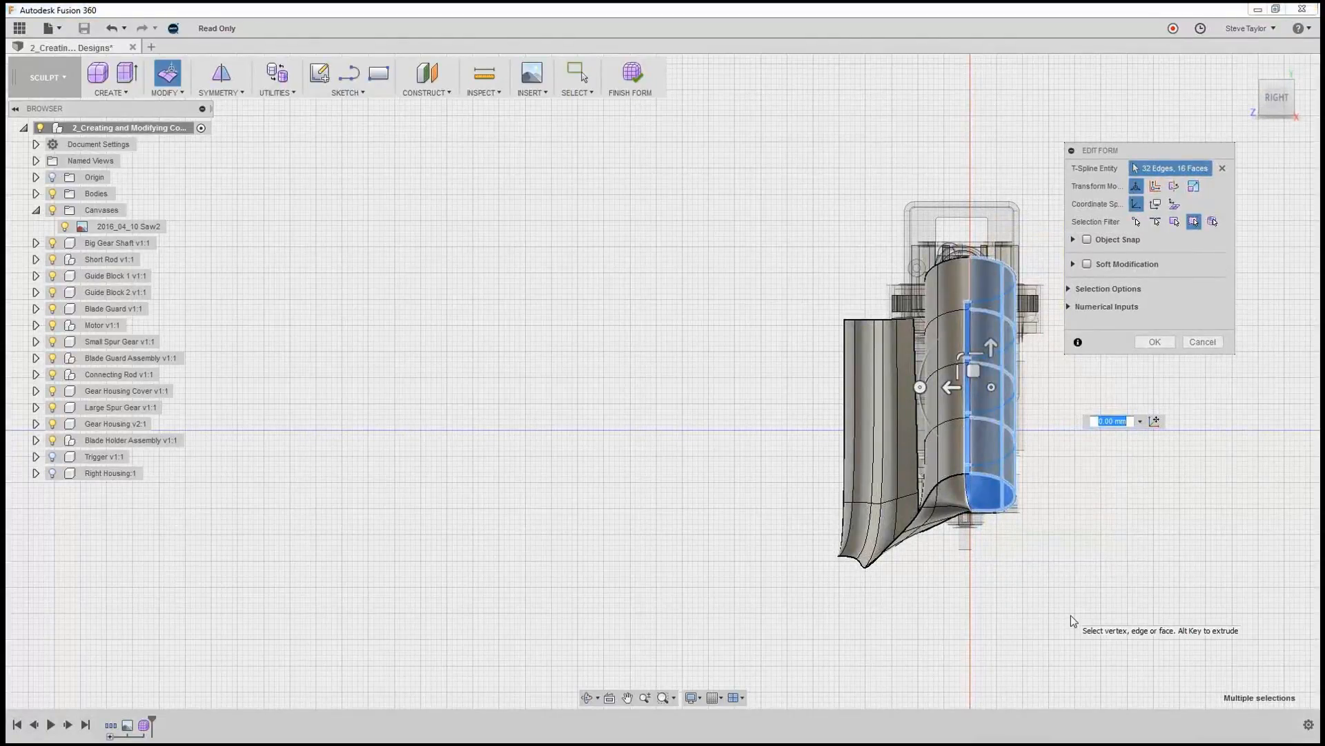
pyautogui.press('BackSpace')
pyautogui.click(1112, 507)
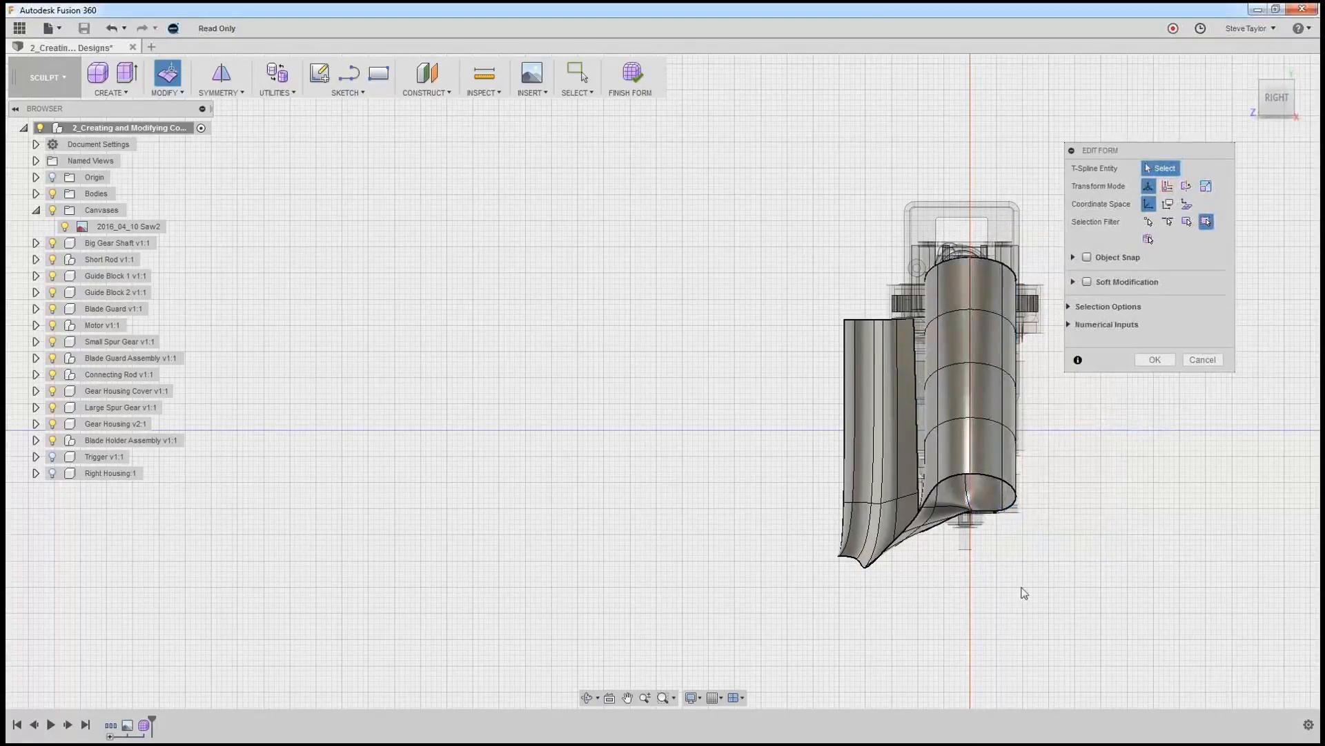
pyautogui.click(1203, 362)
pyautogui.moveTo(1139, 614); pyautogui.dragTo(987, 225)
pyautogui.press('Delete')
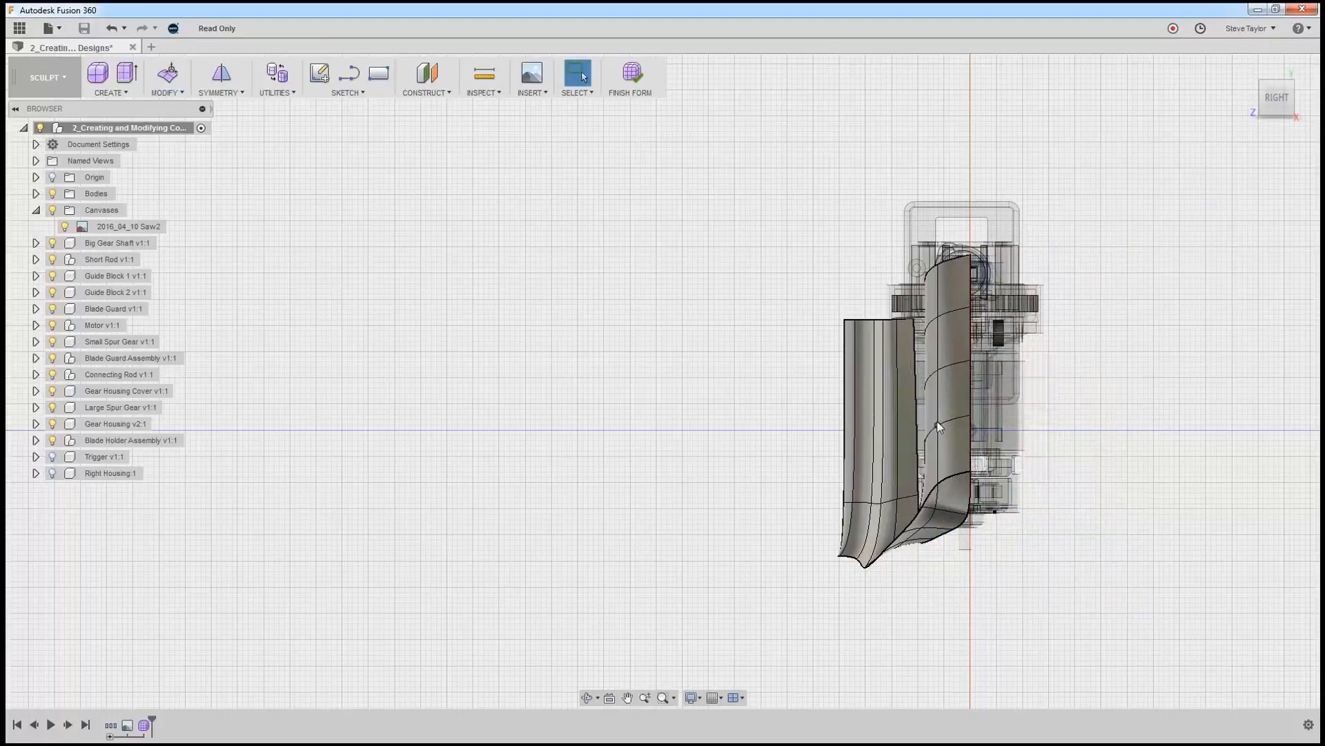
# Extrude the eight connected lower edges of the motor surface, bridge and handle about 40.2 mm straight down with Edit Form.
pyautogui.moveTo(1083, 504)
pyautogui.keyDown('shift'); pyautogui.mouseDown(button='middle')
pyautogui.moveTo(1089, 535)
pyautogui.moveTo(1115, 521)
pyautogui.moveTo(1093, 508)
pyautogui.mouseUp(button='middle'); pyautogui.keyUp('shift')
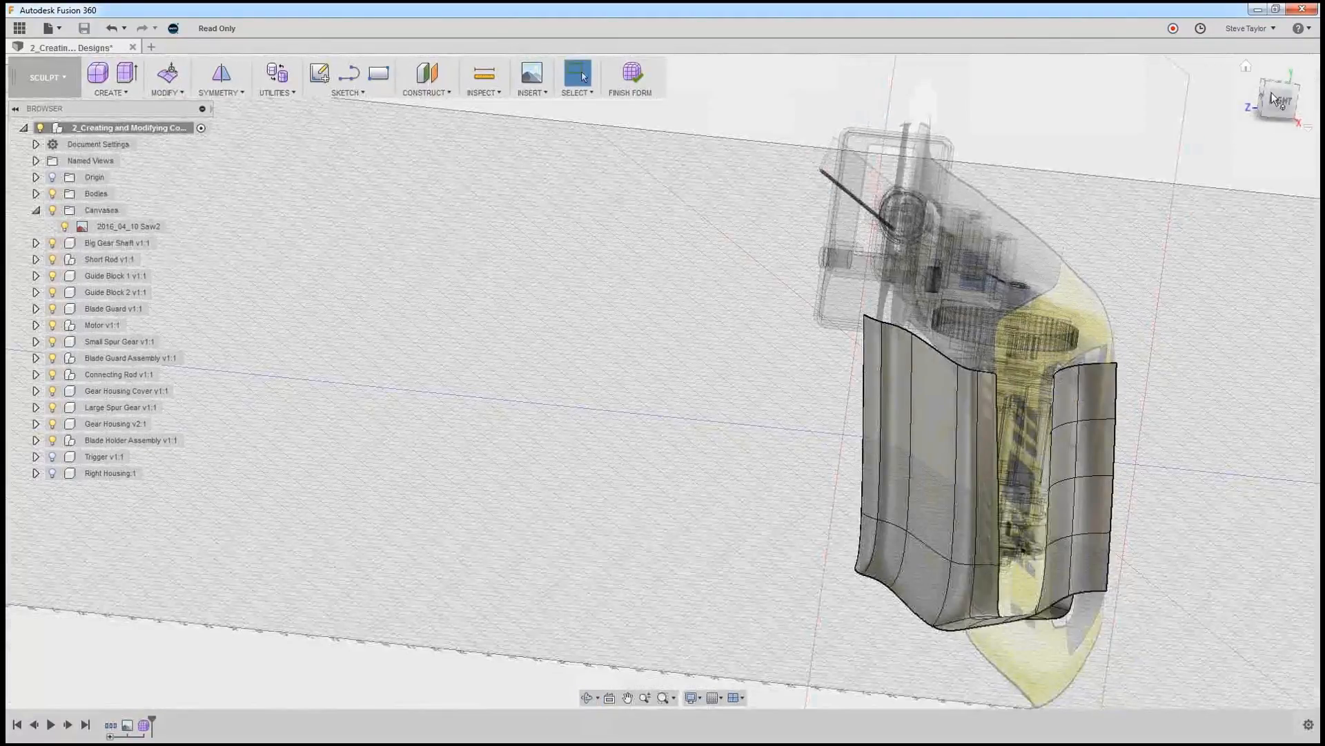
pyautogui.click(1252, 65)
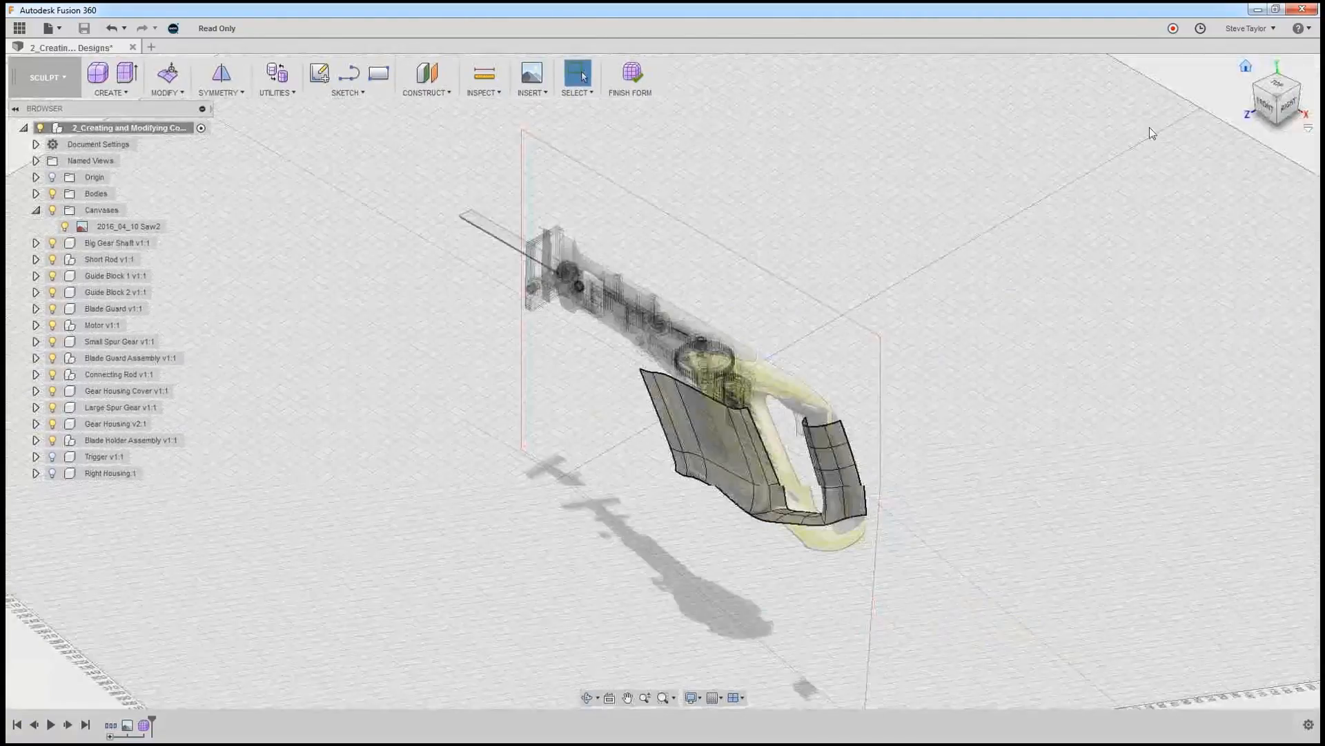
pyautogui.scroll(5, 709, 536)
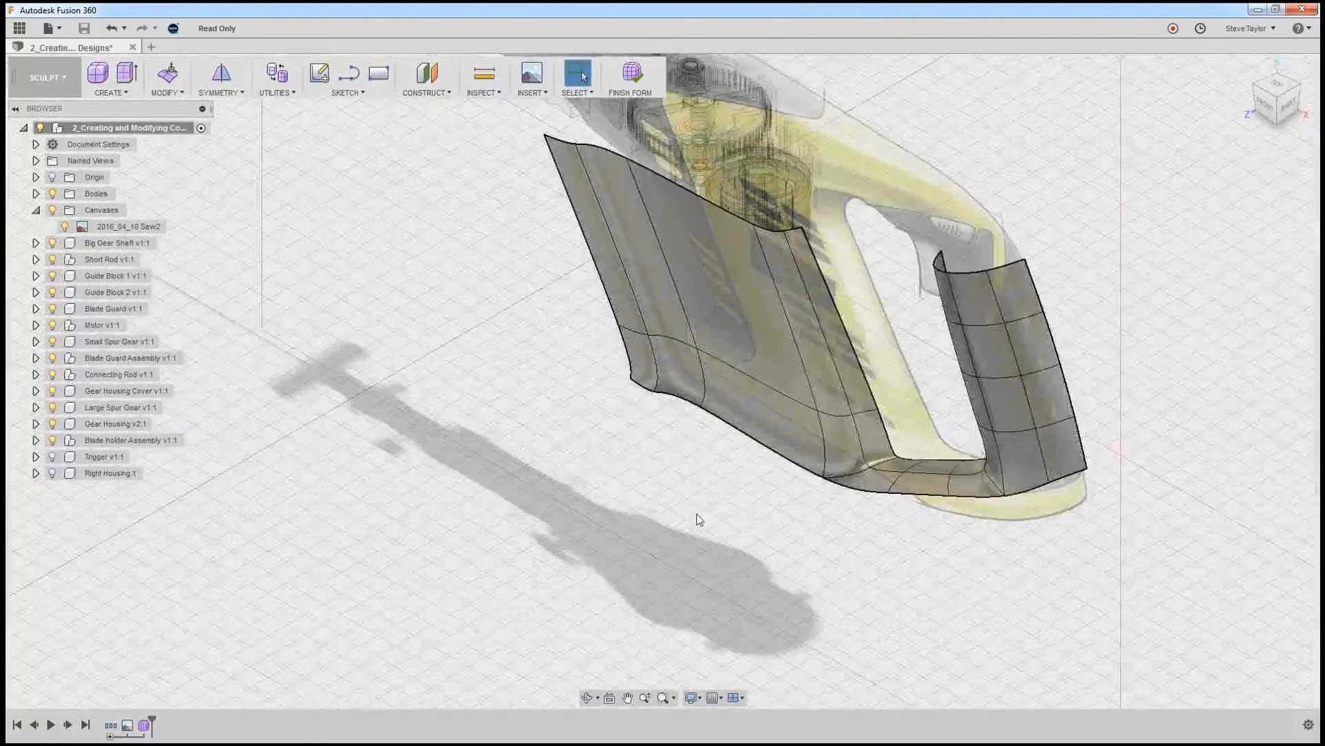
pyautogui.doubleClick(744, 436)
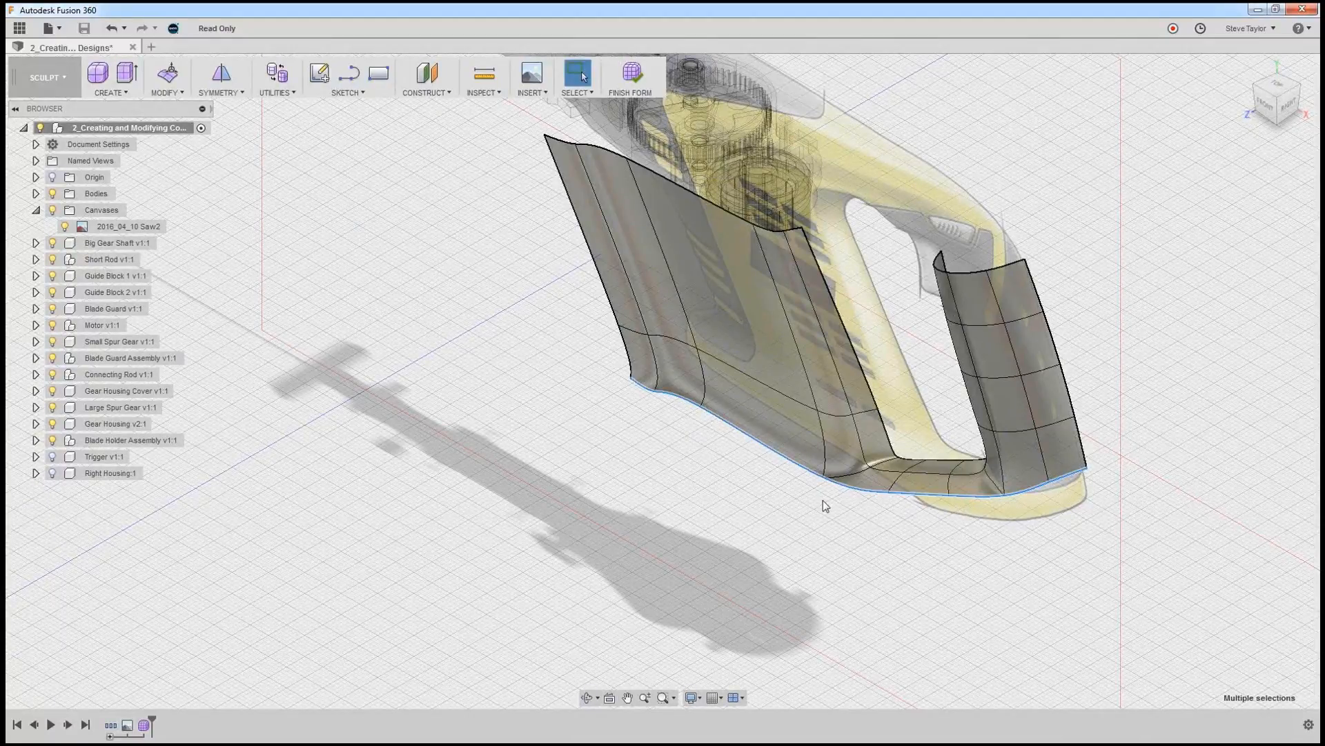
pyautogui.click(169, 78)
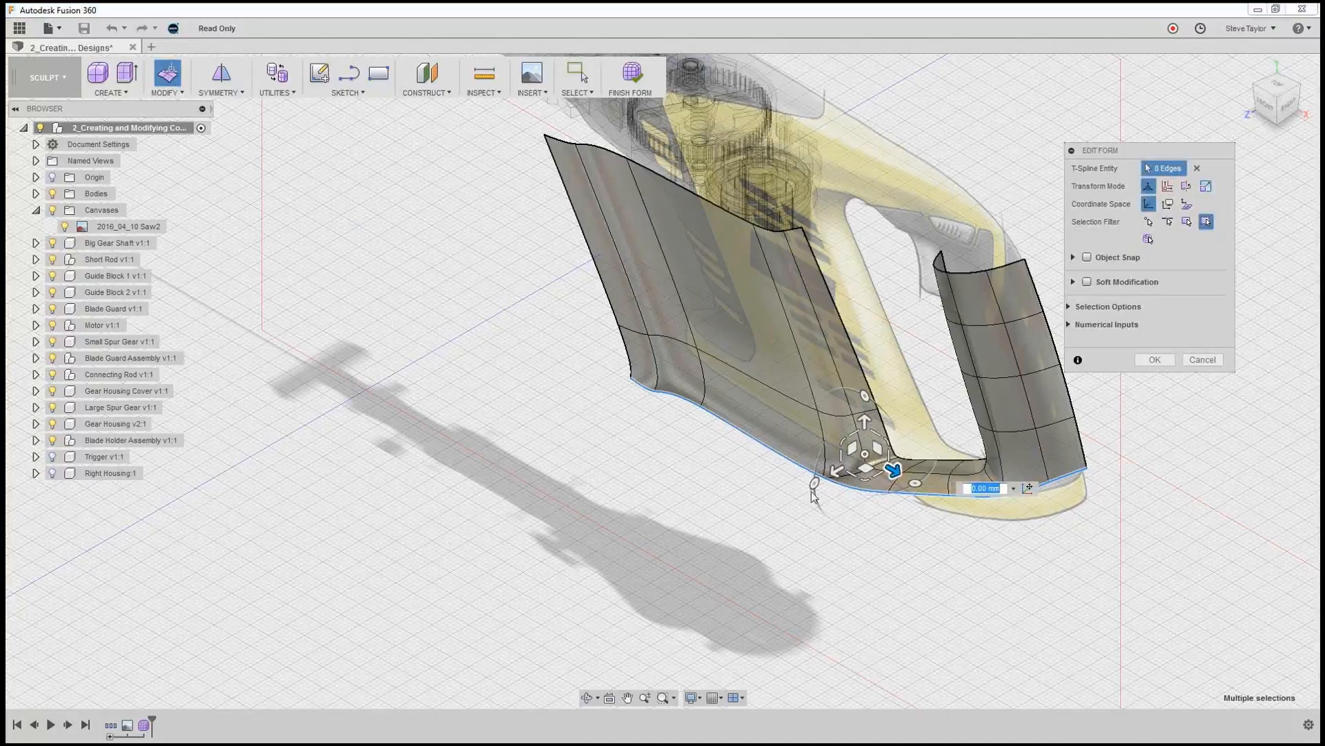
pyautogui.keyDown('shift'); pyautogui.moveTo(884, 550); pyautogui.dragTo(886, 514, button='middle'); pyautogui.keyUp('shift')
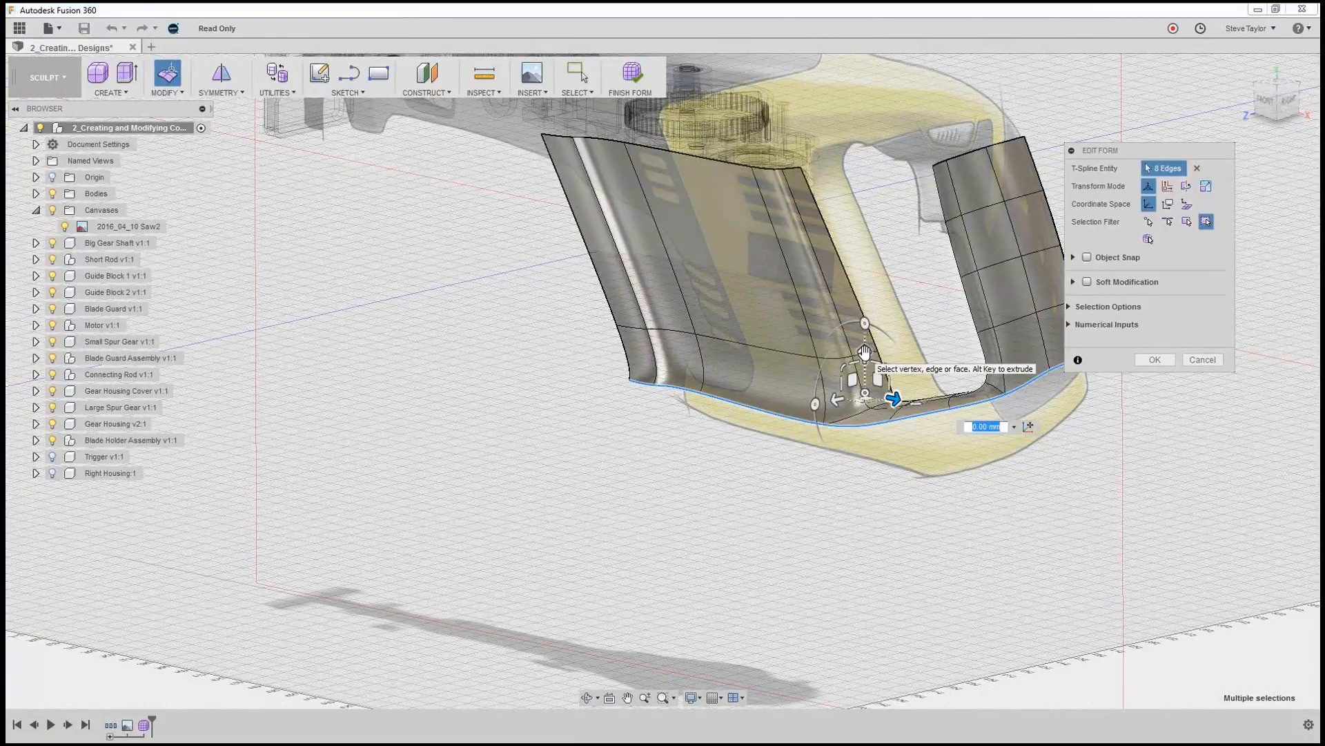
pyautogui.moveTo(864, 352); pyautogui.dragTo(871, 458)
pyautogui.click(1265, 103)
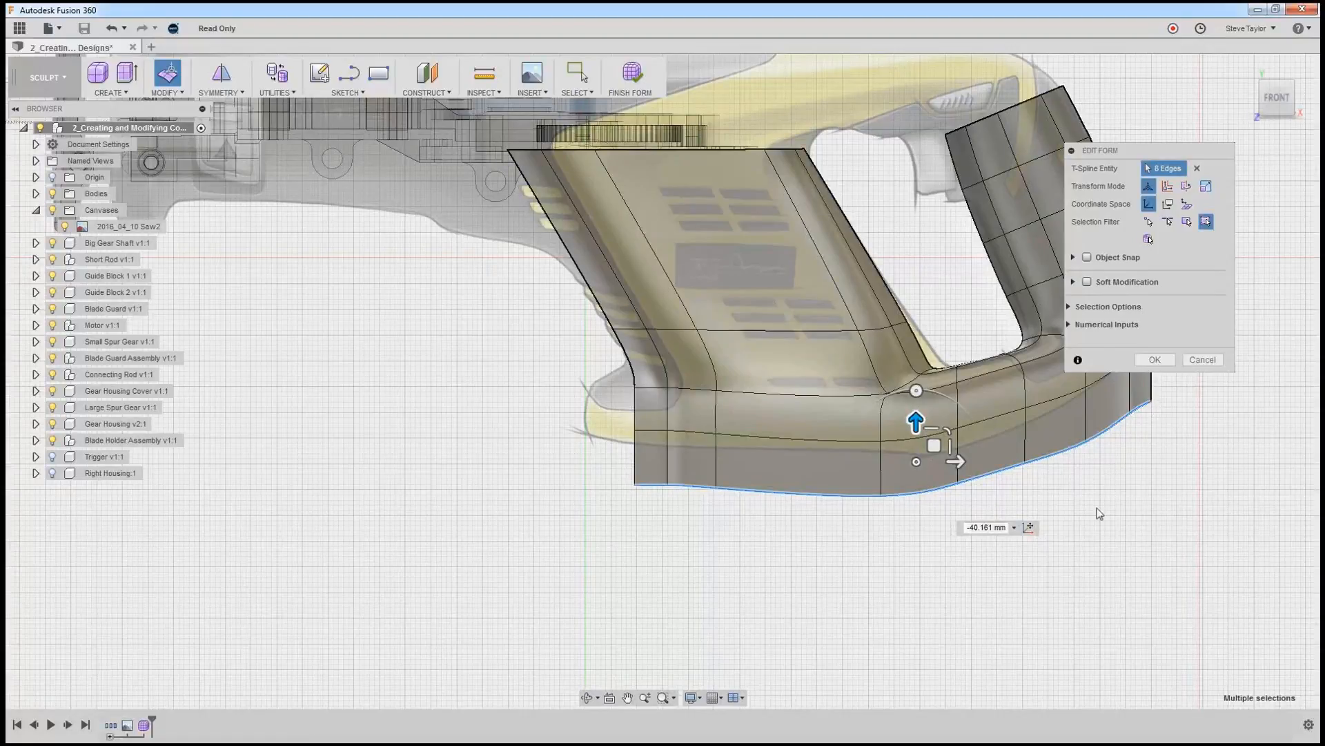
pyautogui.scroll(-2, 1125, 483)
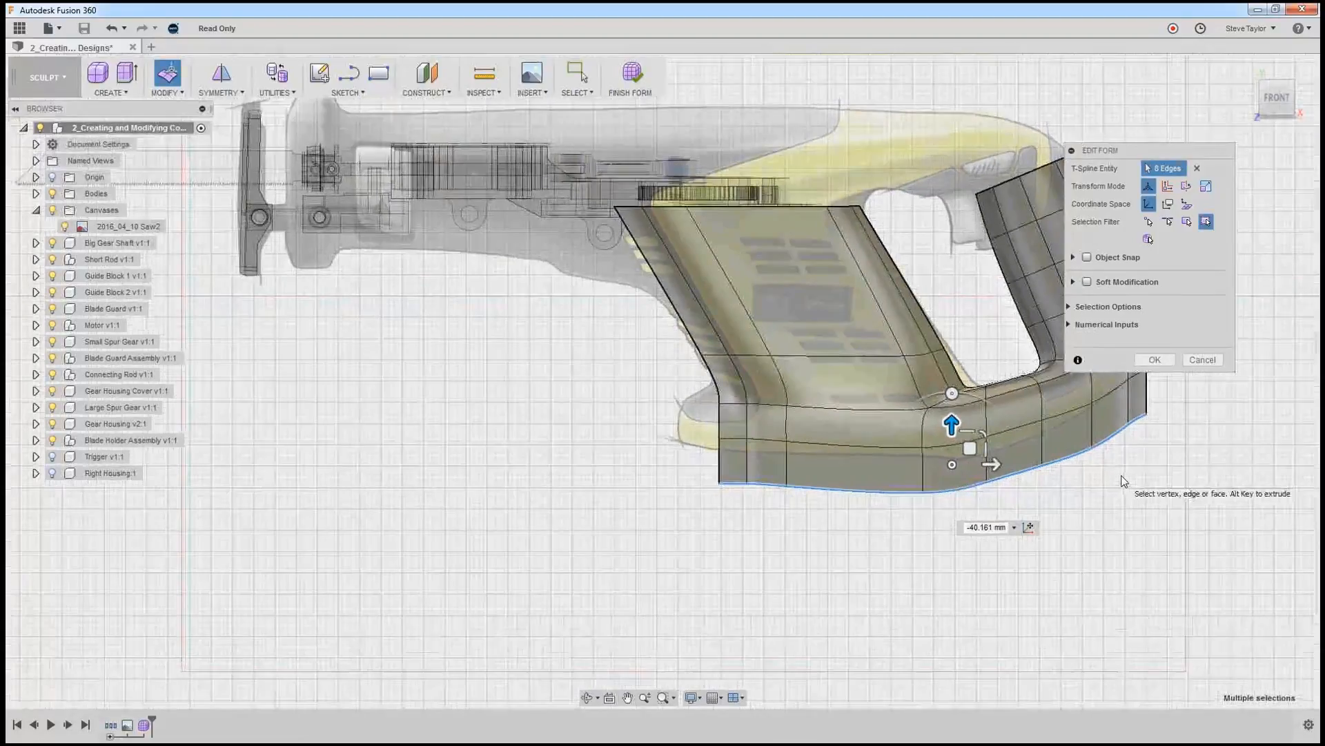
# Scale and slightly reposition the four edges at the handle's upper end to fit the canvas outline with Edit Form.
pyautogui.scroll(1, 1122, 465)
pyautogui.moveTo(1061, 490); pyautogui.dragTo(875, 567, button='middle')
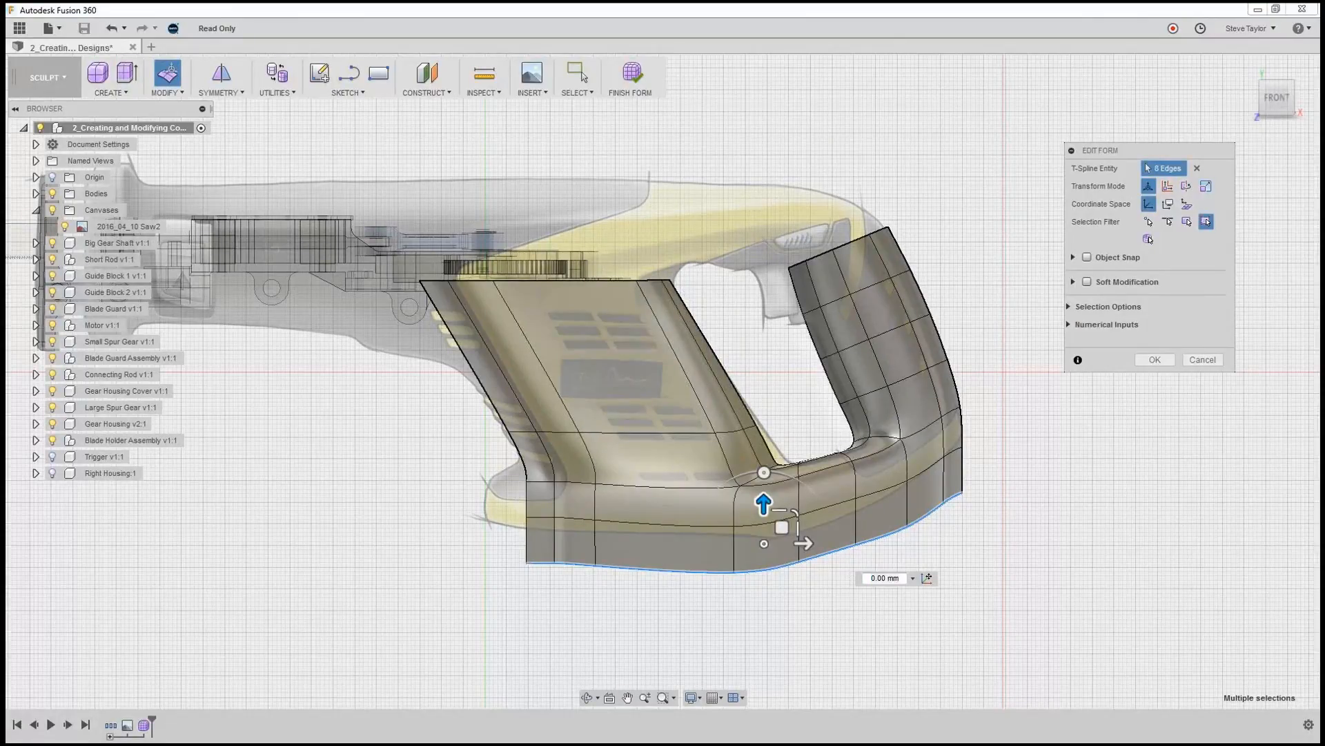
pyautogui.click(799, 269)
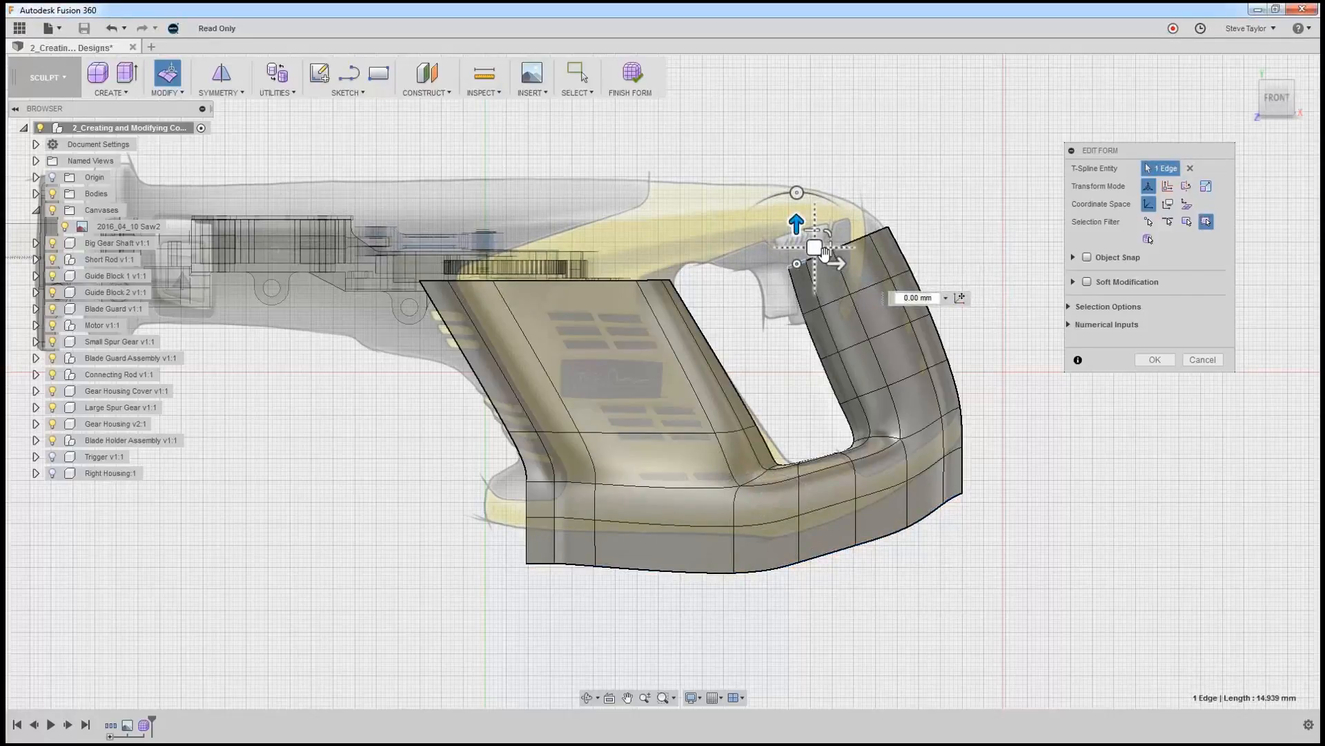
pyautogui.doubleClick(860, 239)
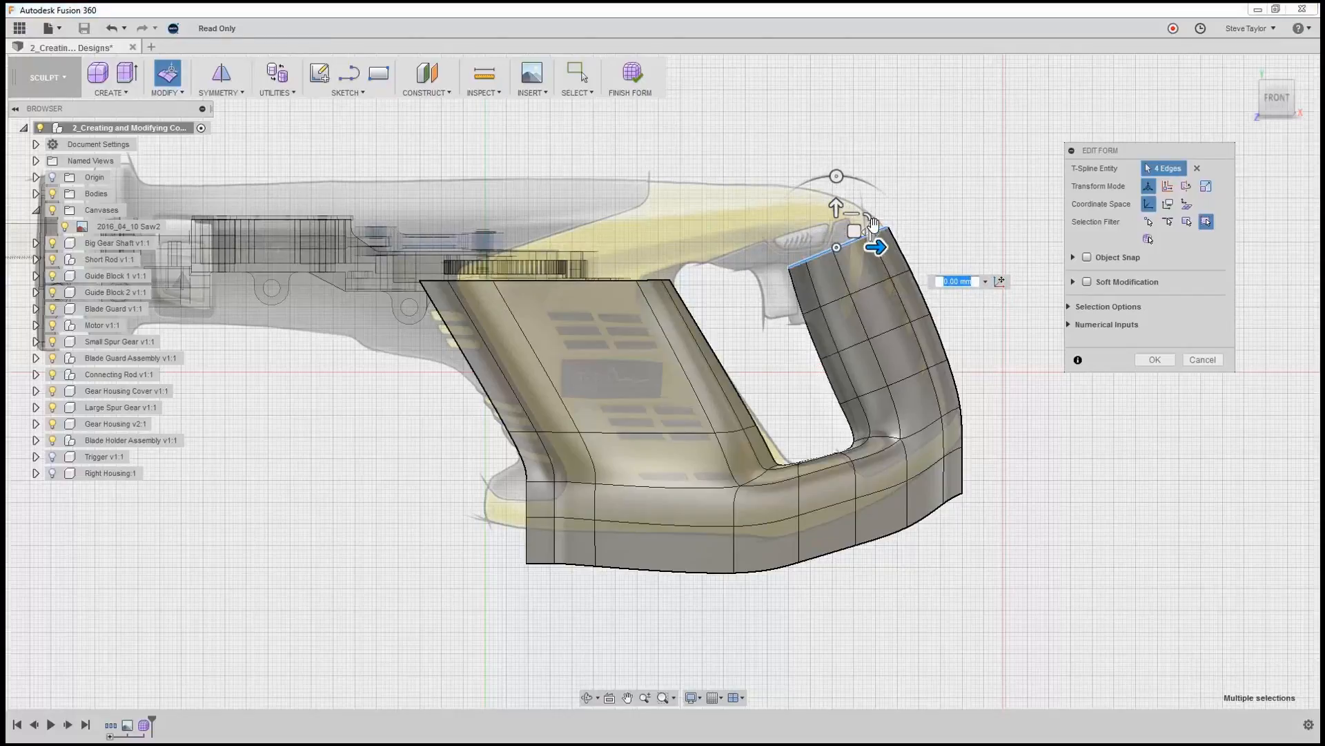
pyautogui.moveTo(868, 218); pyautogui.dragTo(829, 176)
pyautogui.moveTo(853, 230); pyautogui.dragTo(873, 223)
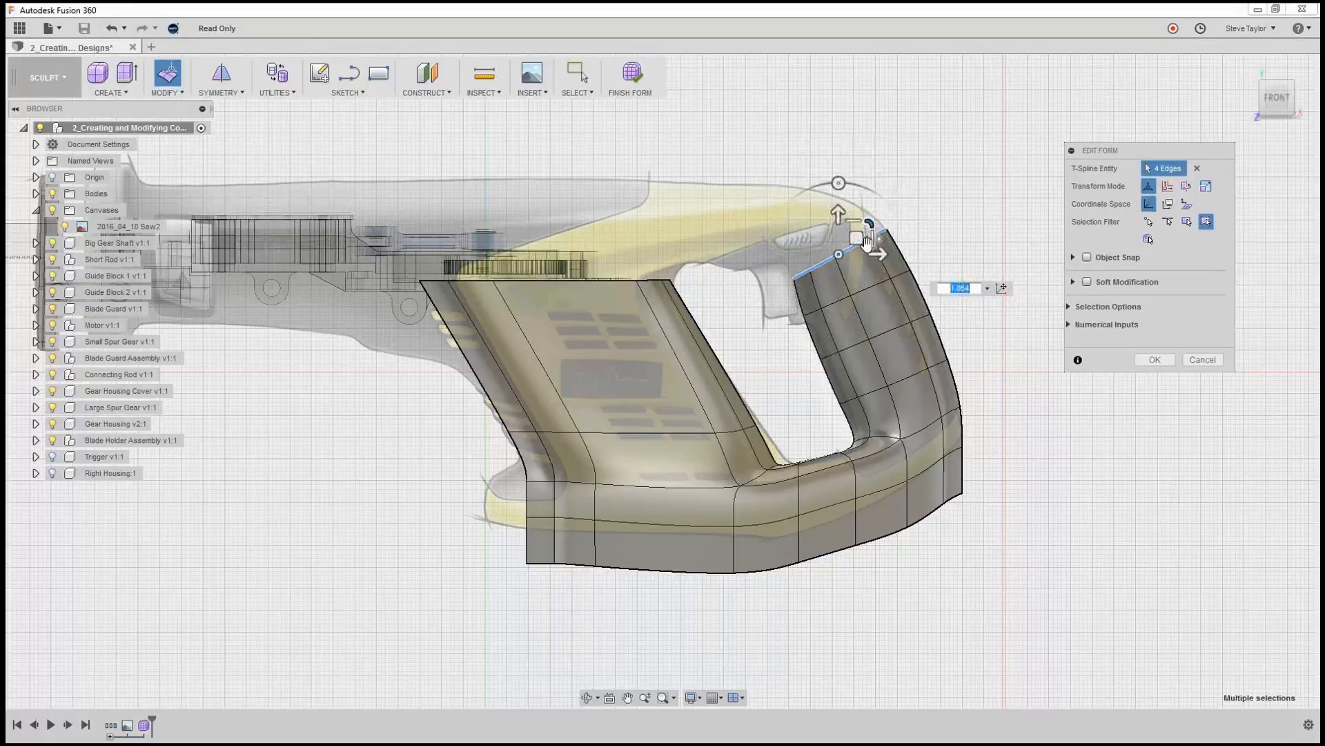
pyautogui.scroll(3, 797, 242)
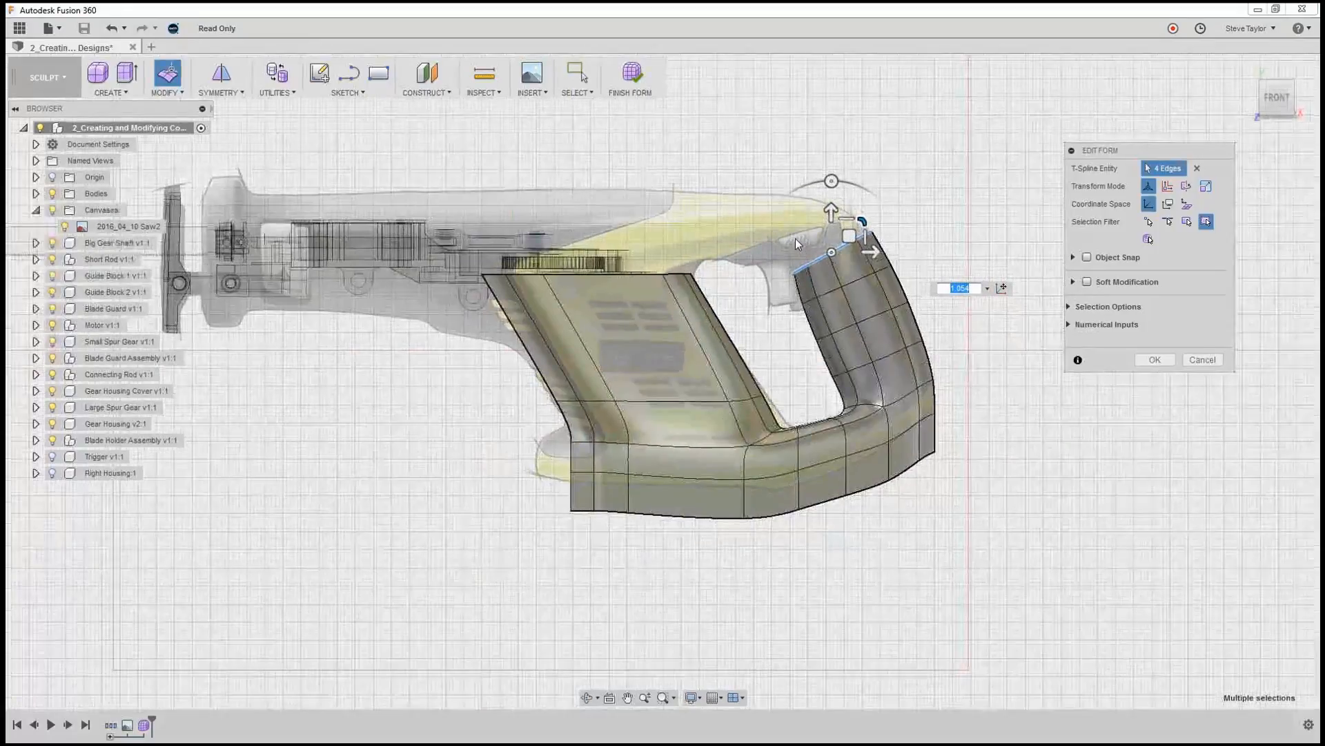
pyautogui.scroll(2, 793, 234)
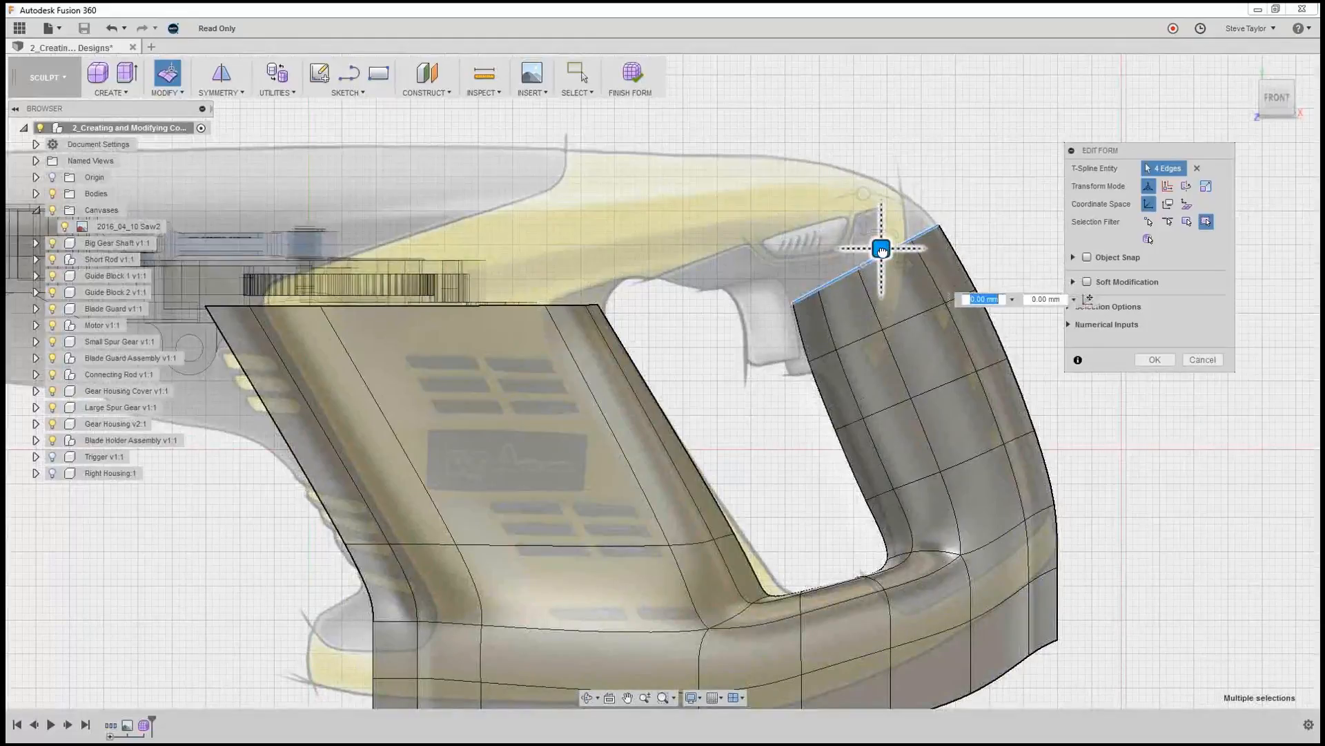
pyautogui.moveTo(881, 252); pyautogui.dragTo(880, 252)
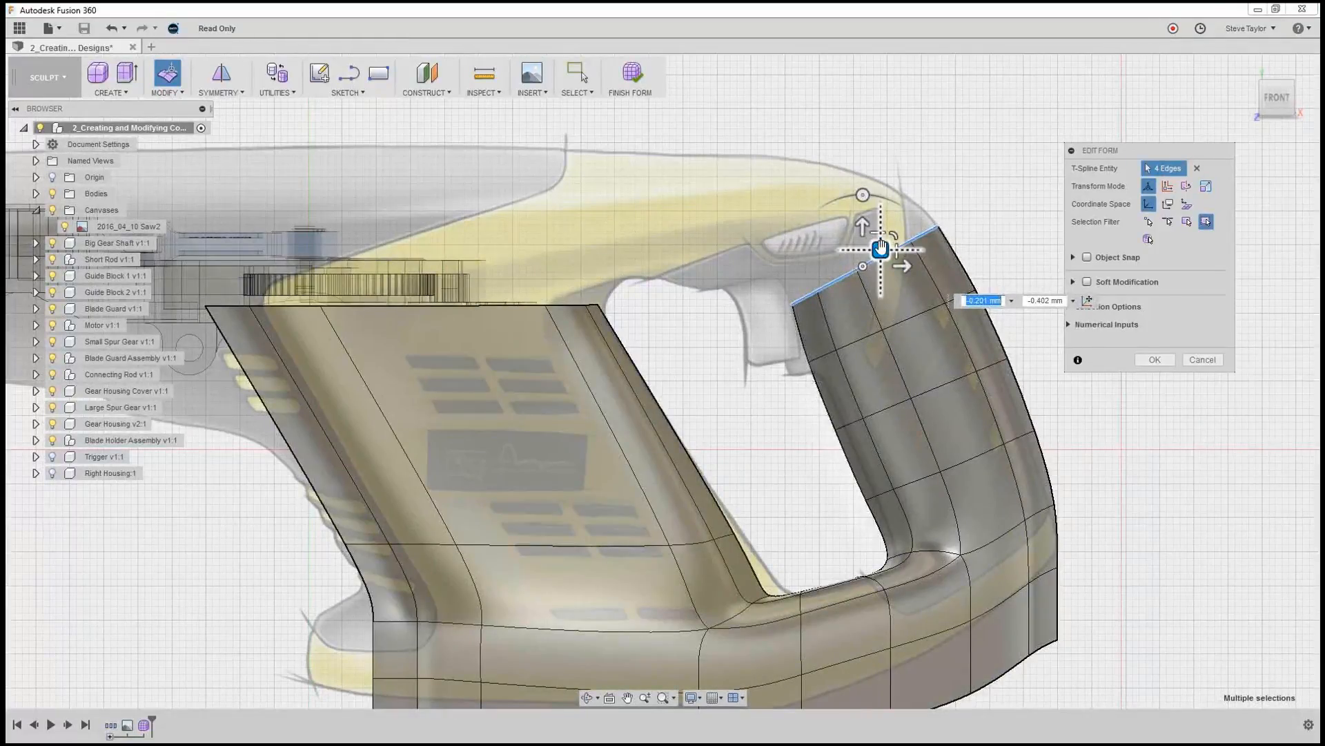
pyautogui.click(861, 196)
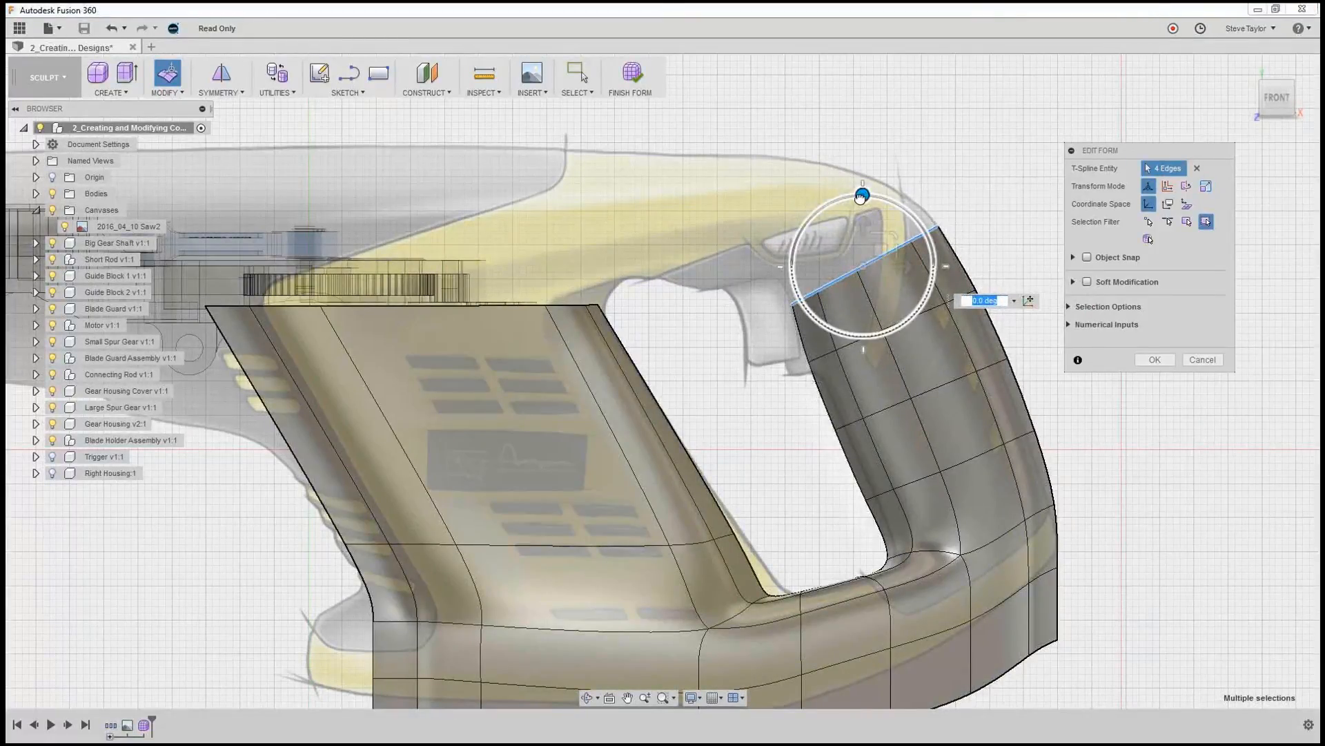
# Scale the handle's next two edge rows to about 0.9 and move the inner vertex below about 2 mm outward and up.
pyautogui.doubleClick(909, 321)
pyautogui.moveTo(908, 311); pyautogui.dragTo(918, 300)
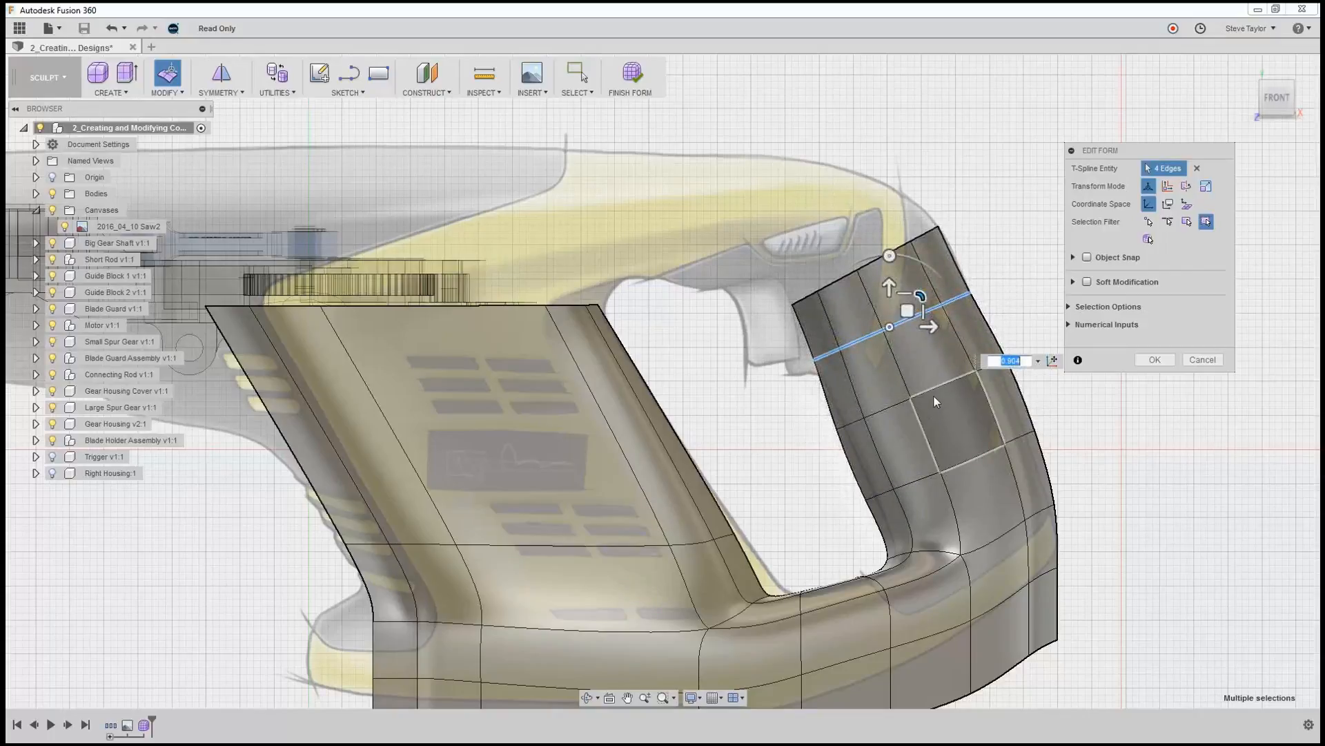
pyautogui.doubleClick(933, 391)
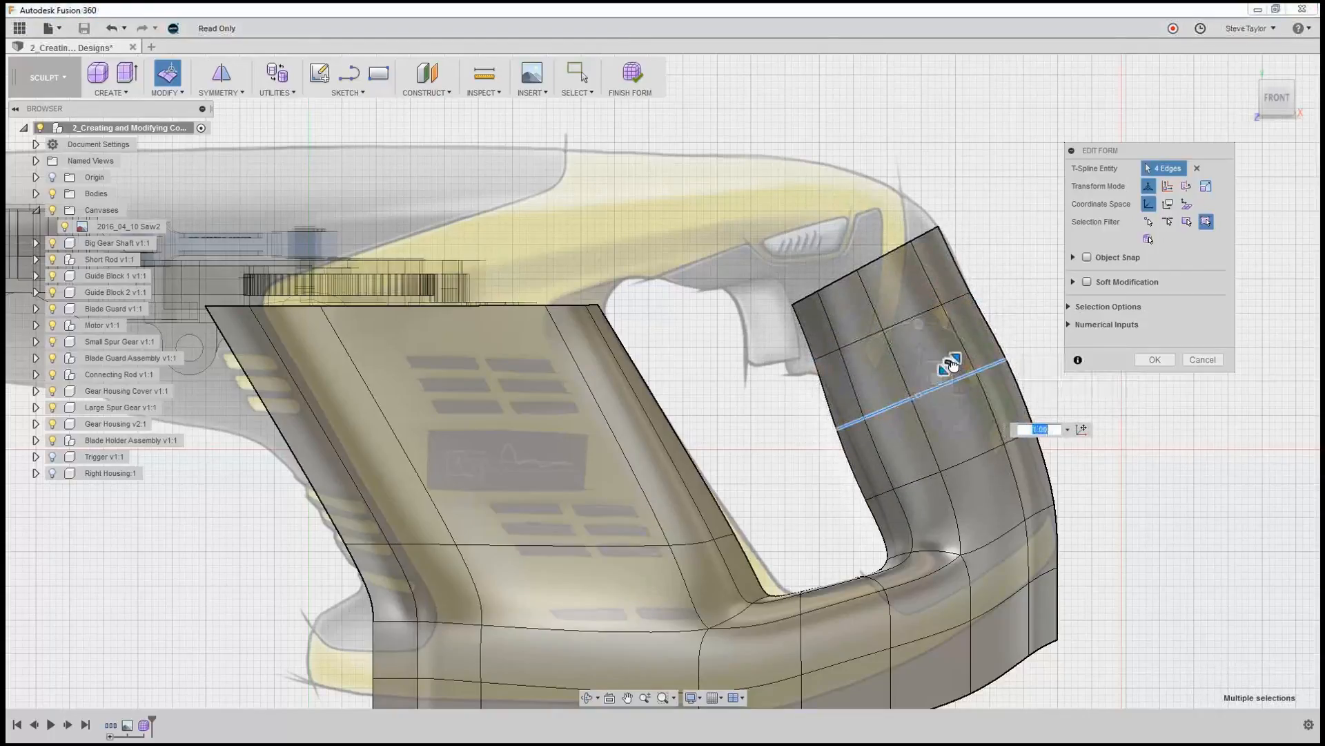
pyautogui.moveTo(951, 366); pyautogui.dragTo(949, 363)
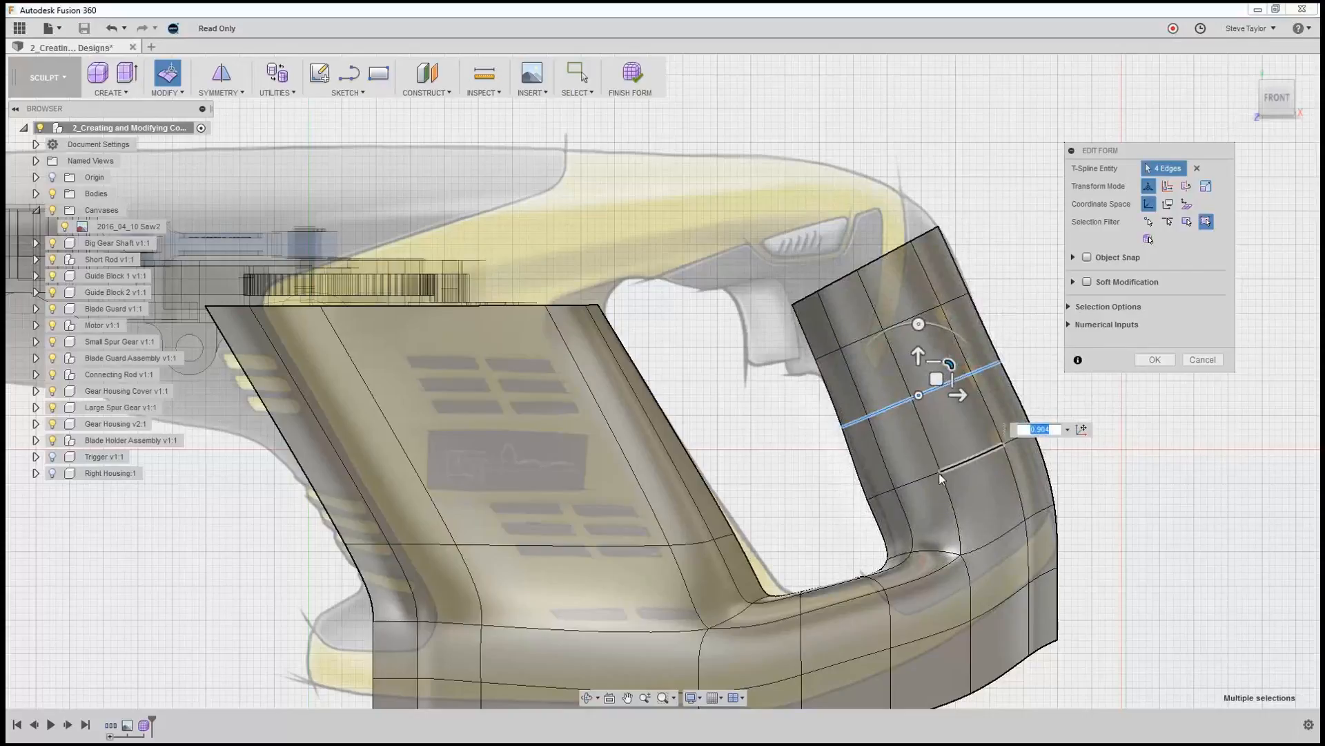
pyautogui.click(871, 500)
pyautogui.moveTo(891, 481)
pyautogui.mouseDown()
pyautogui.moveTo(889, 470)
pyautogui.moveTo(901, 475)
pyautogui.mouseUp()
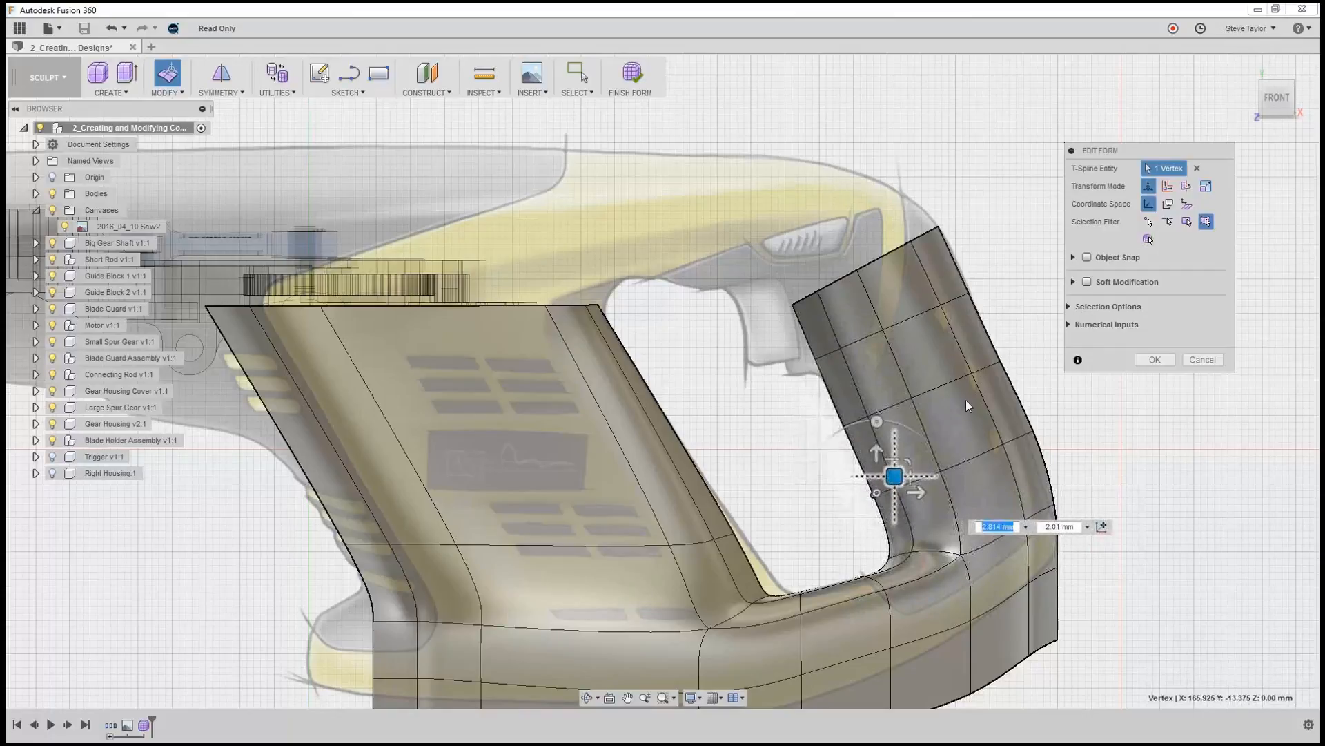
# Extrude the handle's four top edges about 14.5 mm toward the motor and 11.9 mm up, rotating and scaling them to the canvas outline.
pyautogui.doubleClick(873, 263)
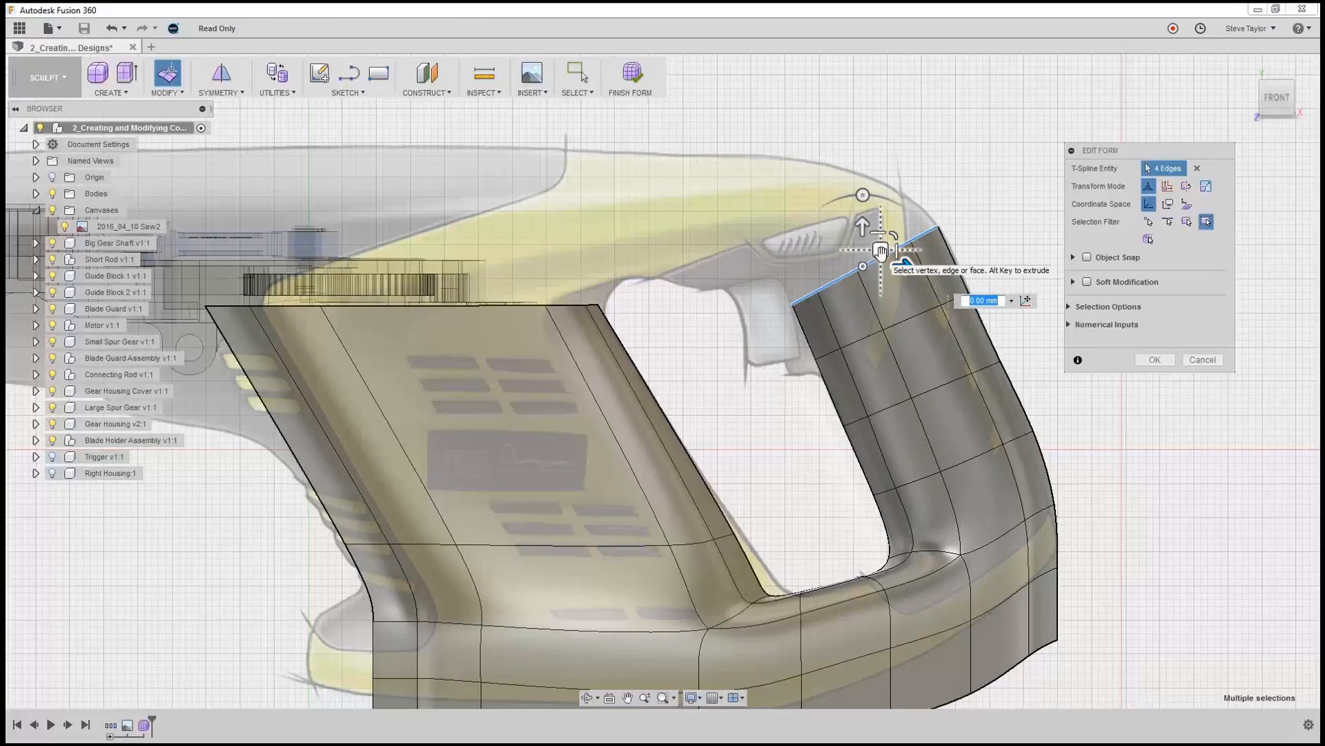
pyautogui.moveTo(881, 252); pyautogui.dragTo(830, 212)
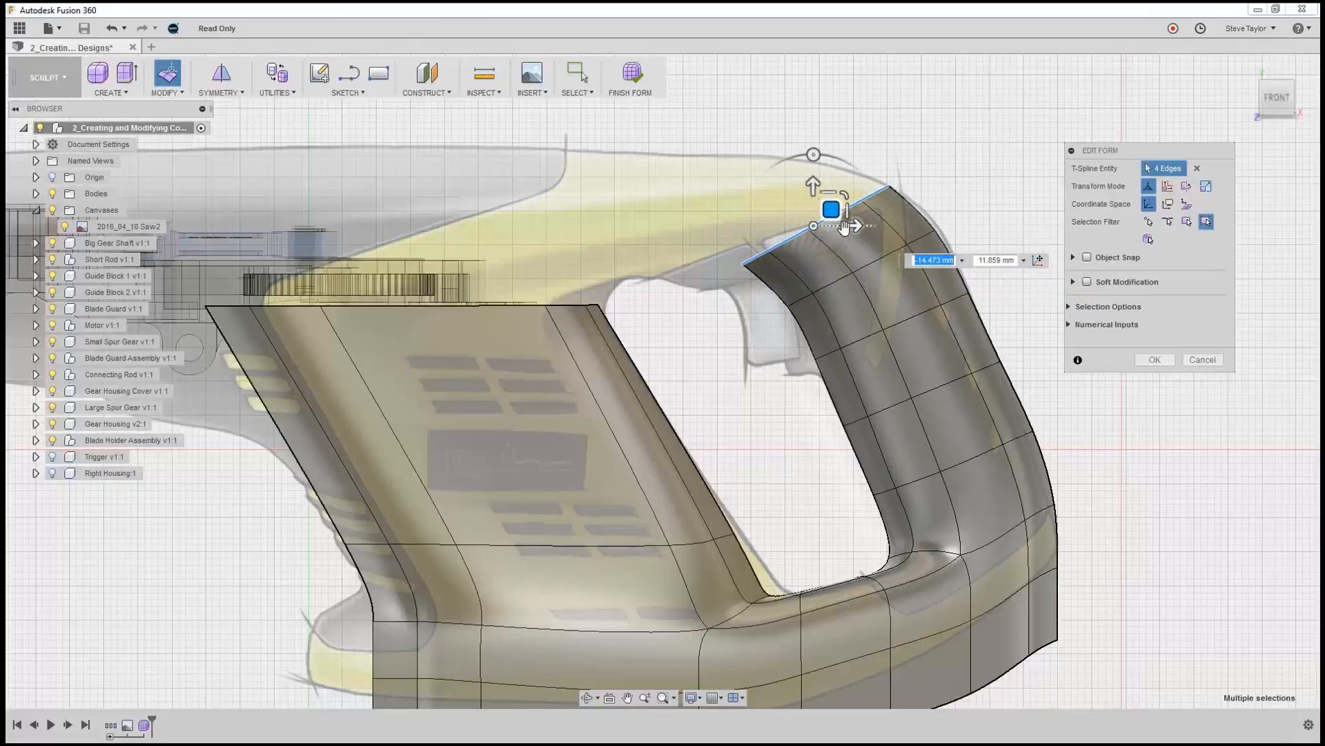
pyautogui.click(813, 155)
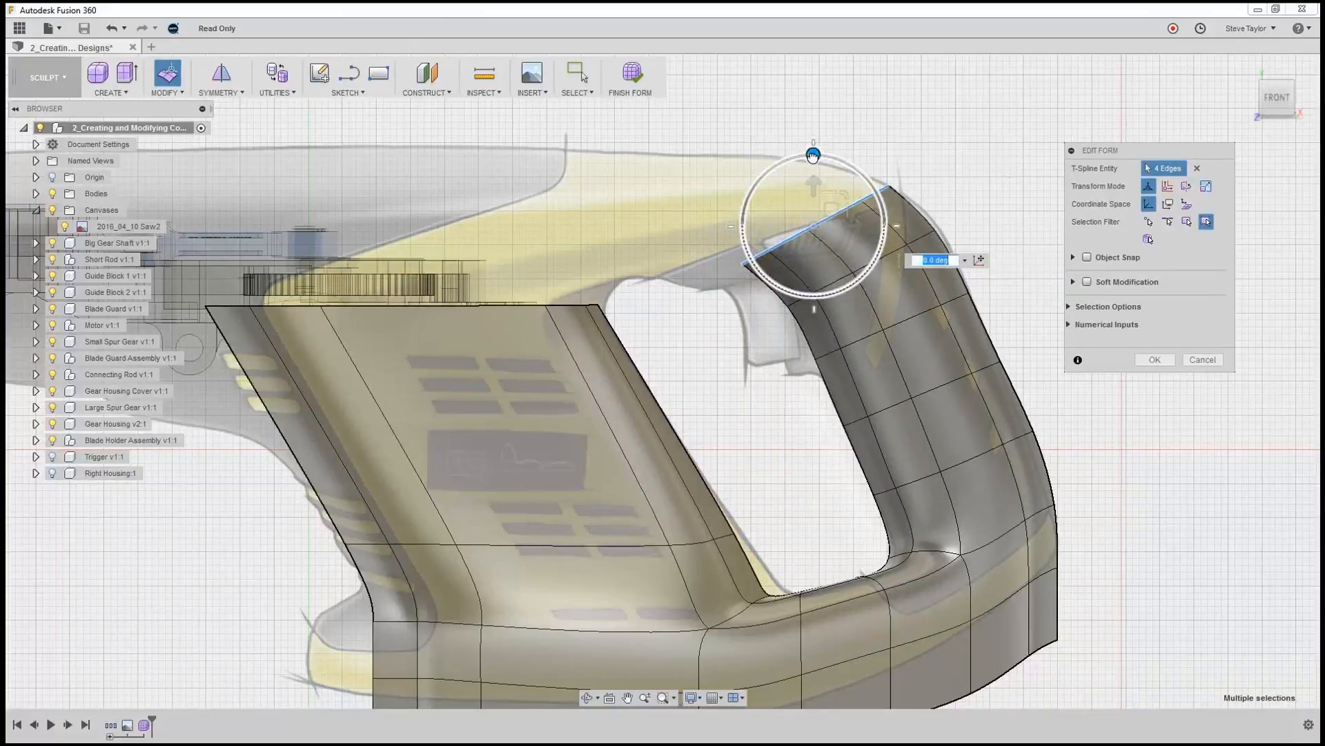
pyautogui.moveTo(811, 154); pyautogui.dragTo(793, 156)
pyautogui.moveTo(847, 195); pyautogui.dragTo(844, 198)
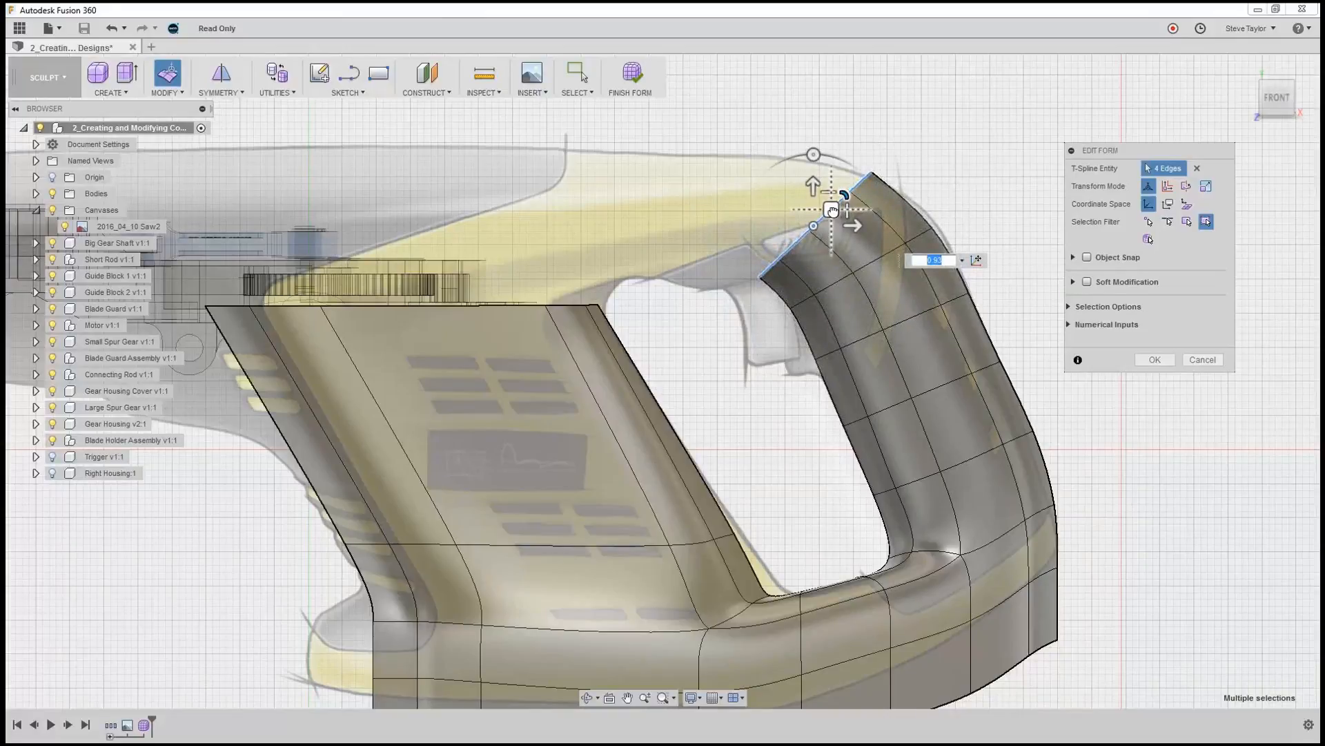
# Extrude the same end edges about 12.1 mm toward the motor and 3.6 mm up, and rotate them to follow the grip's bend.
pyautogui.moveTo(832, 210); pyautogui.dragTo(789, 195)
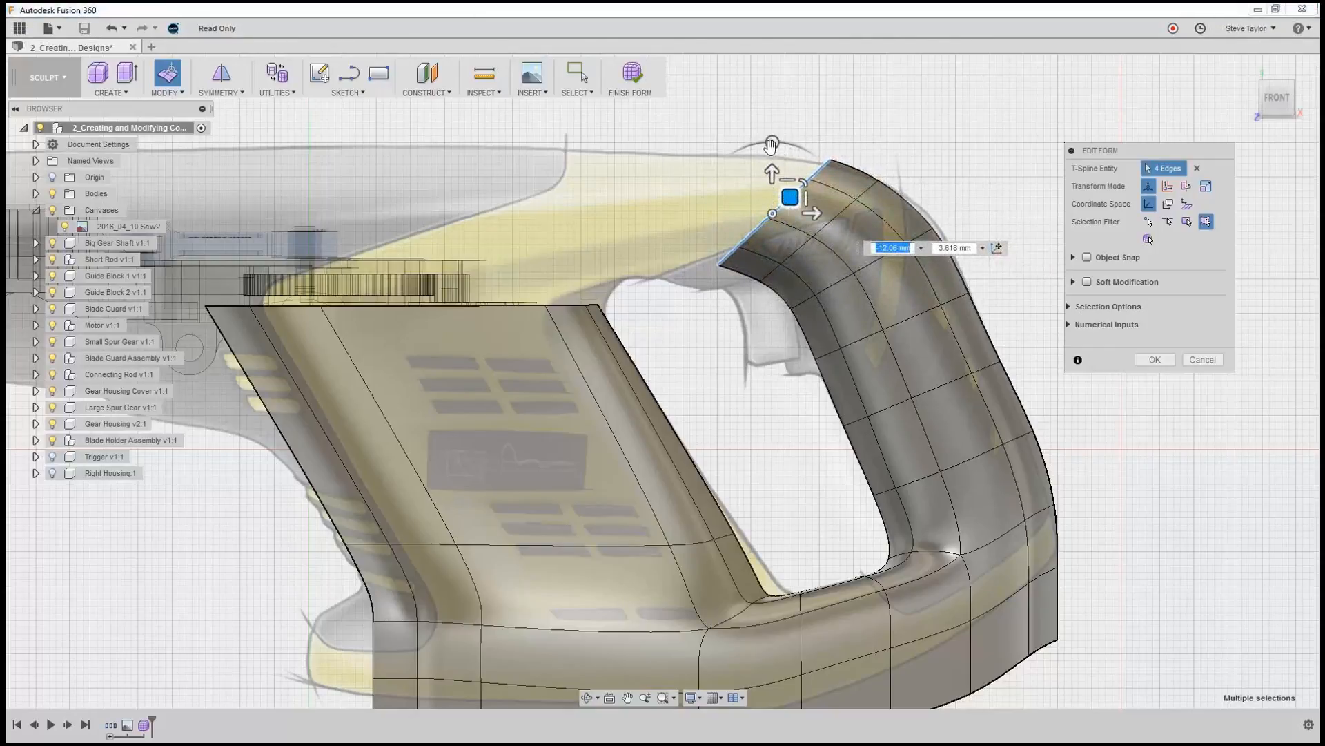
pyautogui.moveTo(771, 145); pyautogui.dragTo(752, 147)
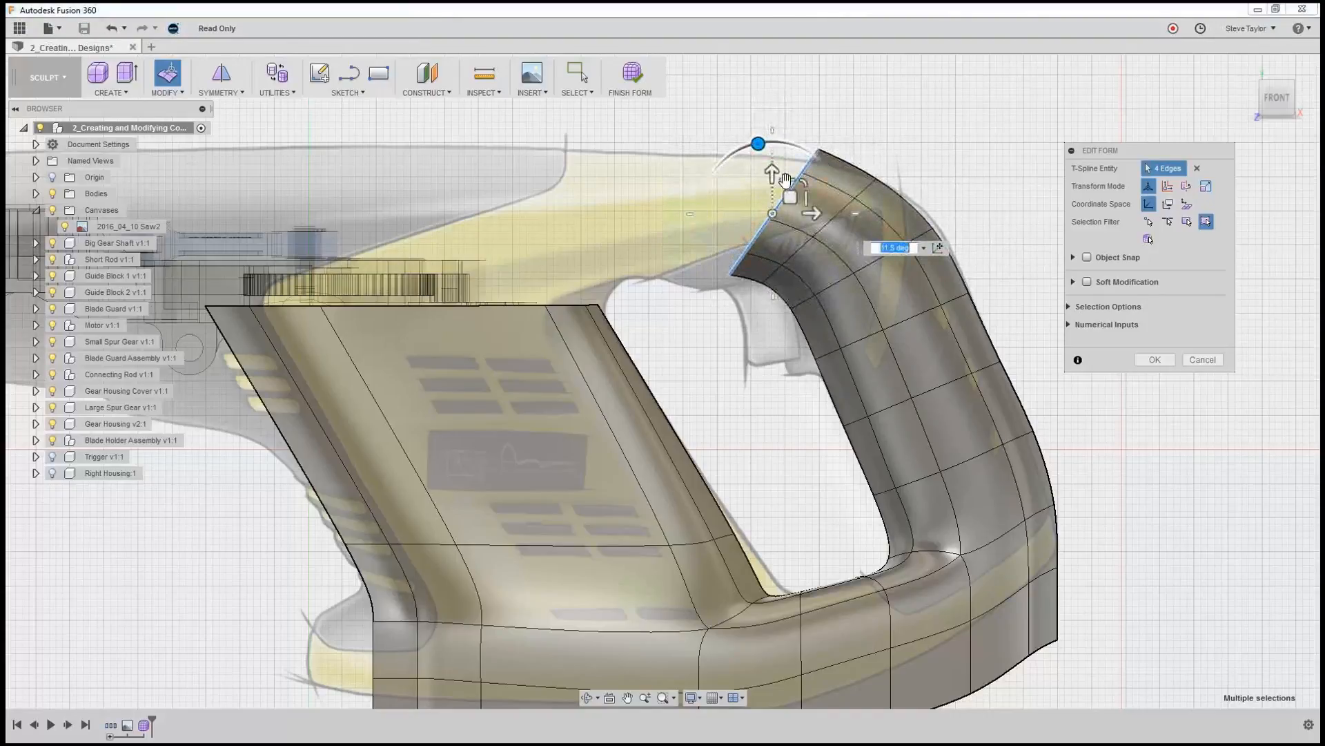
pyautogui.moveTo(793, 195); pyautogui.dragTo(735, 147)
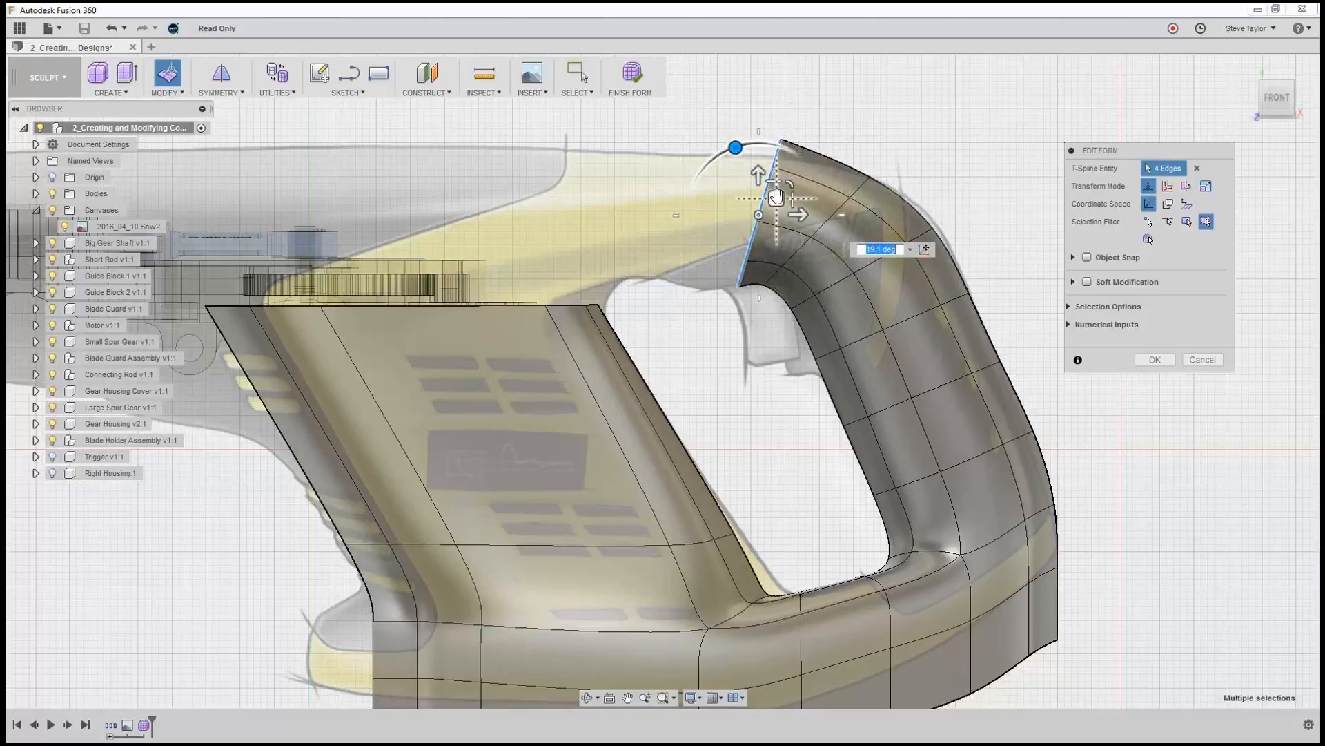
pyautogui.moveTo(776, 197)
pyautogui.mouseDown()
pyautogui.moveTo(765, 197)
pyautogui.moveTo(777, 175)
pyautogui.moveTo(768, 203)
pyautogui.mouseUp()
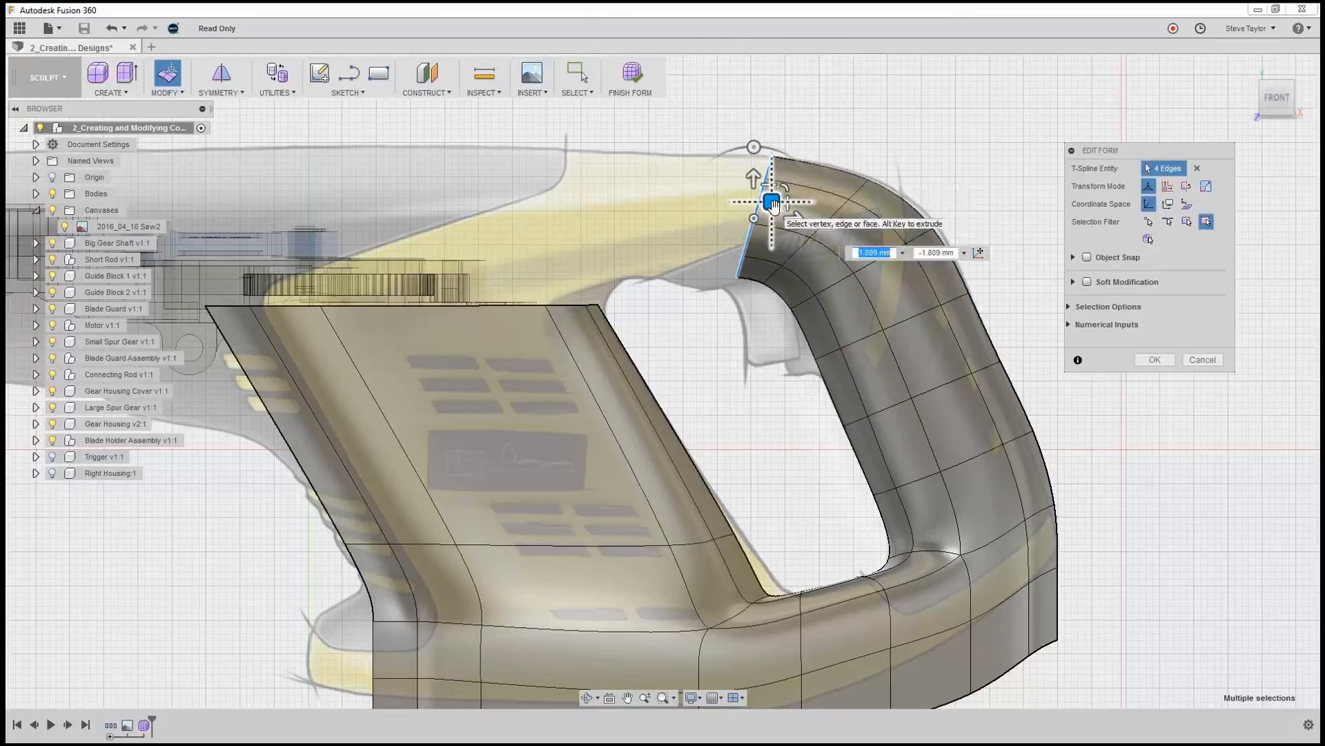
# Extrude the end edges along the top of the grip to the front of the handle opening and rotate them upright.
pyautogui.moveTo(772, 203); pyautogui.dragTo(678, 201)
pyautogui.moveTo(660, 147); pyautogui.dragTo(642, 149)
pyautogui.moveTo(680, 201); pyautogui.dragTo(662, 202)
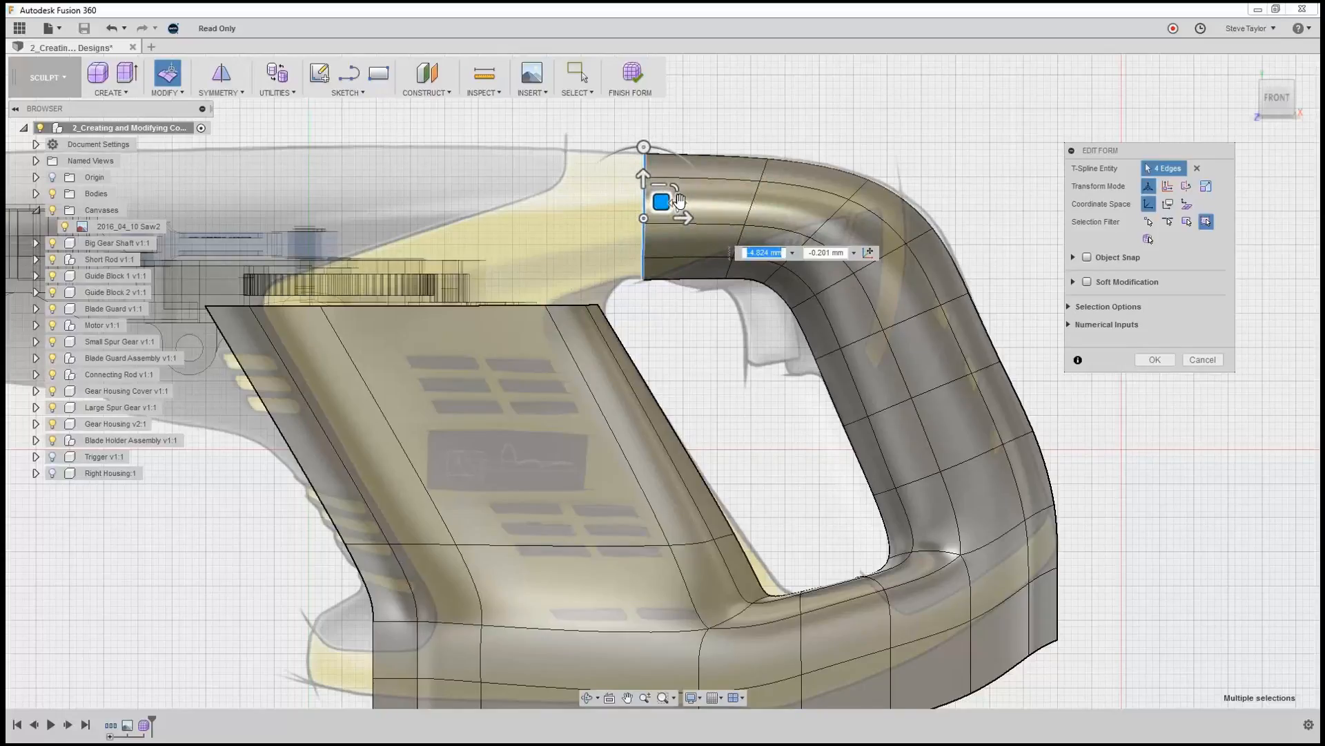
# Flatten the four end edges into one vertical line by scaling them horizontally, and finish the form edit.
pyautogui.moveTo(679, 202); pyautogui.dragTo(527, 213)
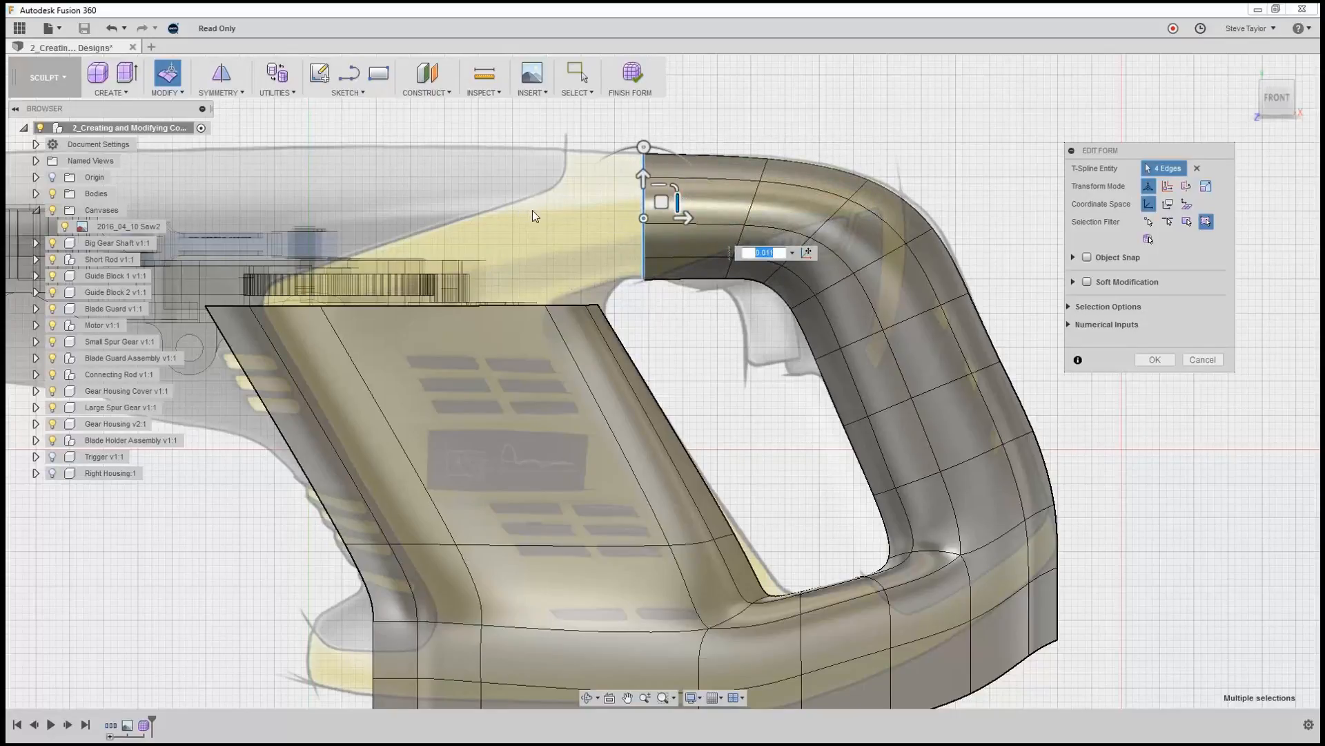
pyautogui.press('BackSpace')
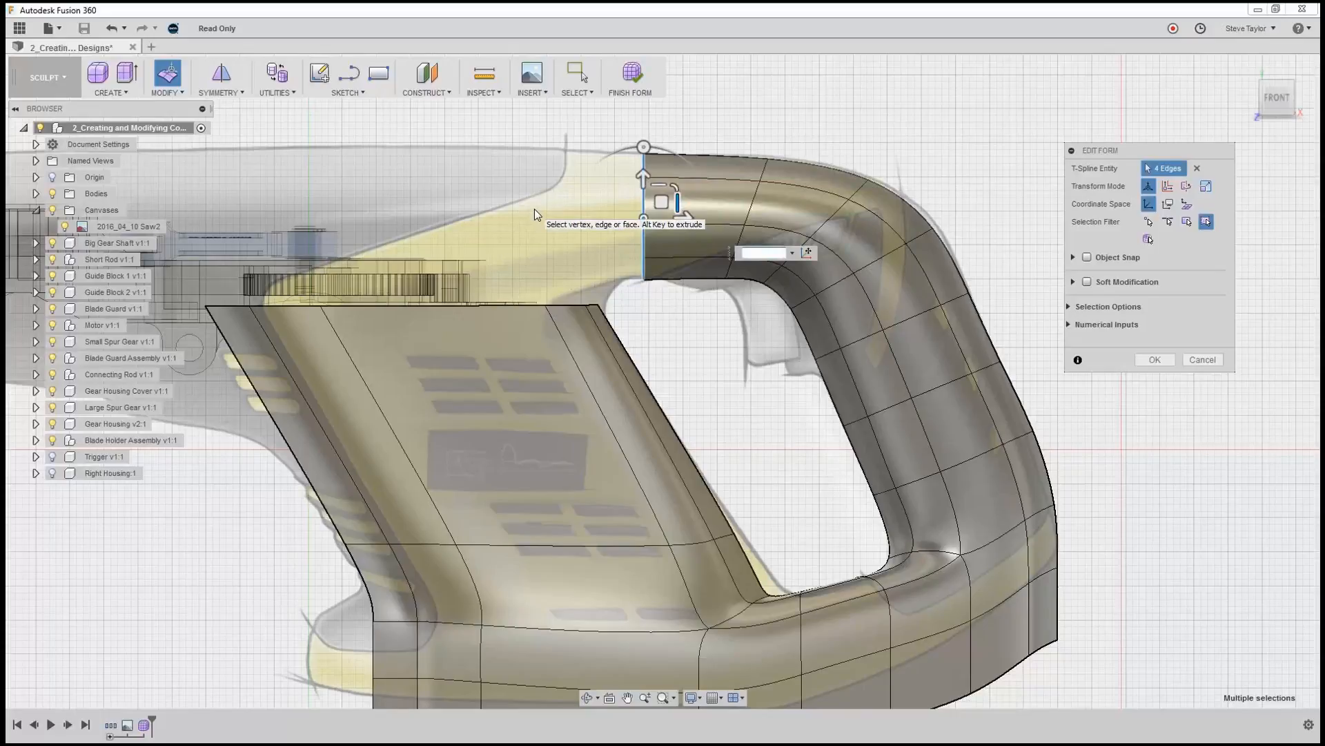
pyautogui.press('Return')
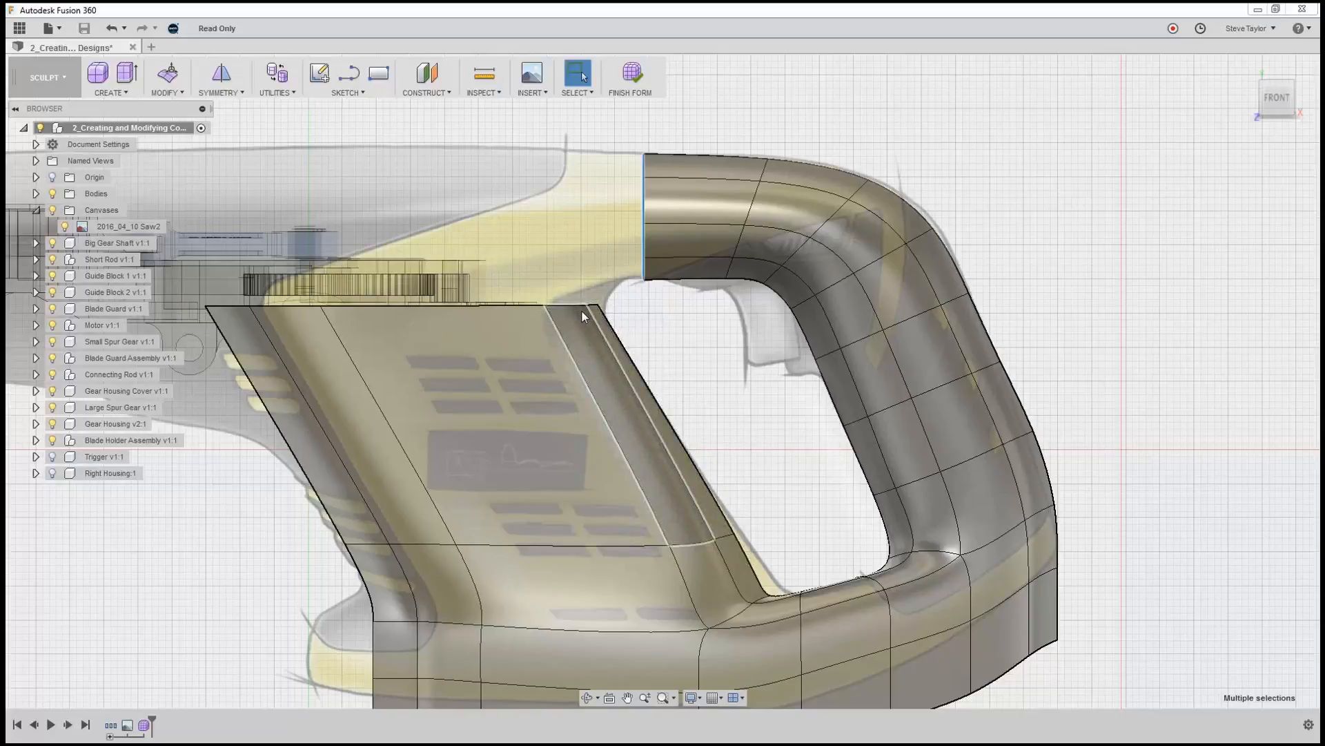
# Extrude the two top edges at the motor surface's handle-side corner upward and rotate them by -10 degrees with Edit Form.
pyautogui.click(562, 268)
pyautogui.scroll(-2, 582, 305)
pyautogui.scroll(6, 593, 308)
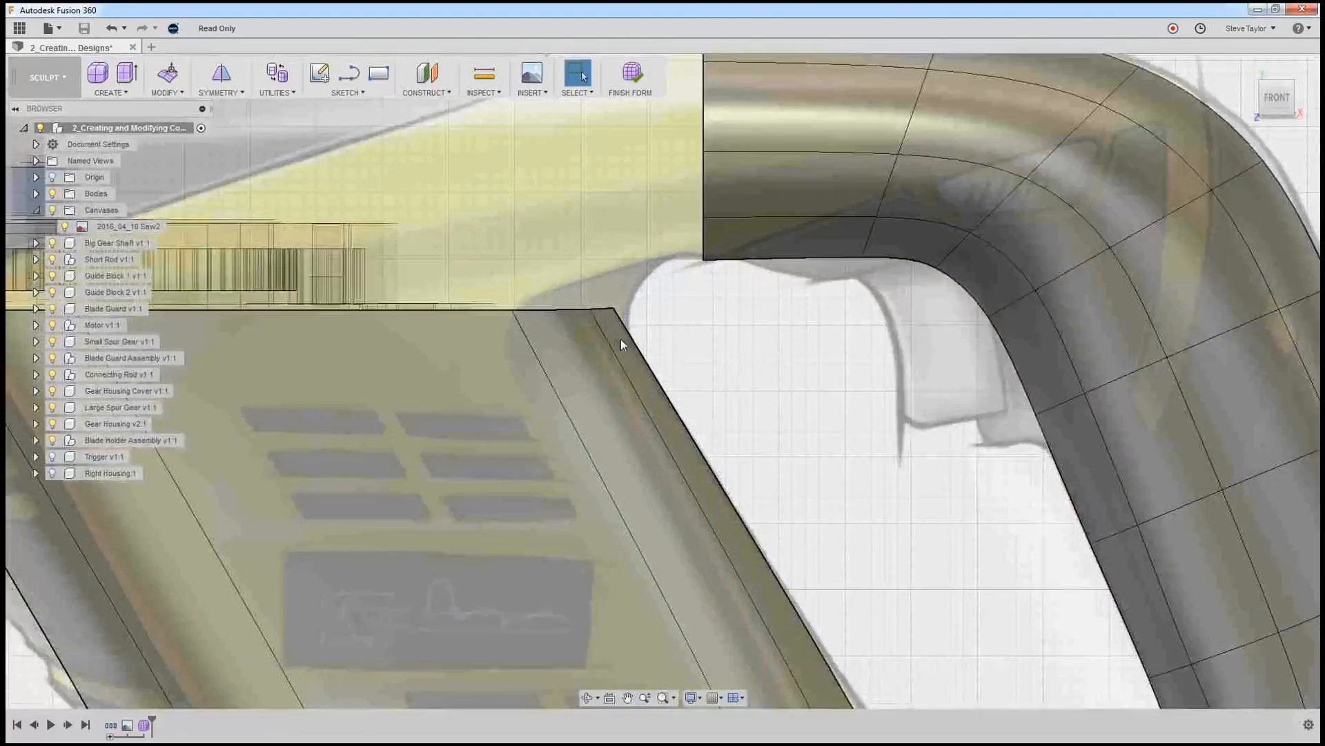
pyautogui.click(602, 312)
pyautogui.keyDown('shift'); pyautogui.click(573, 309); pyautogui.keyUp('shift')
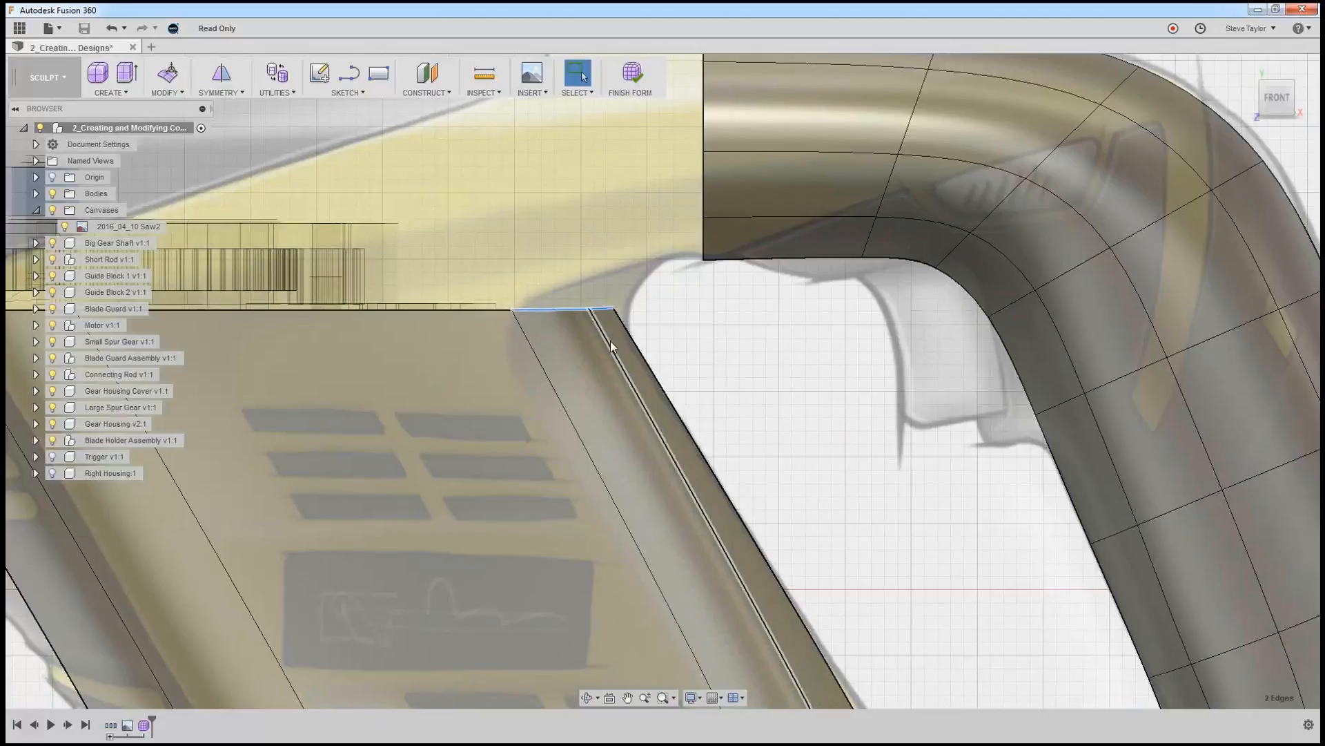
pyautogui.click(167, 73)
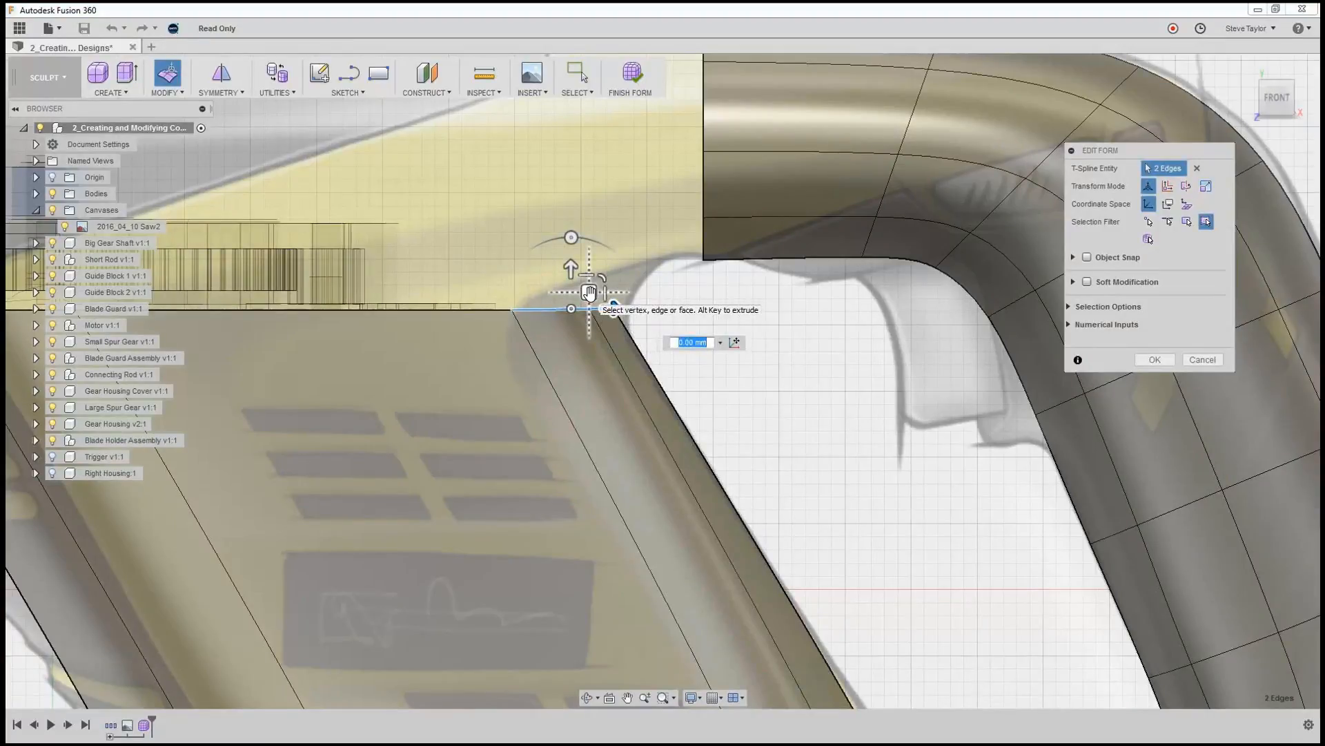
pyautogui.moveTo(588, 292); pyautogui.dragTo(605, 258)
pyautogui.moveTo(587, 202); pyautogui.dragTo(600, 202)
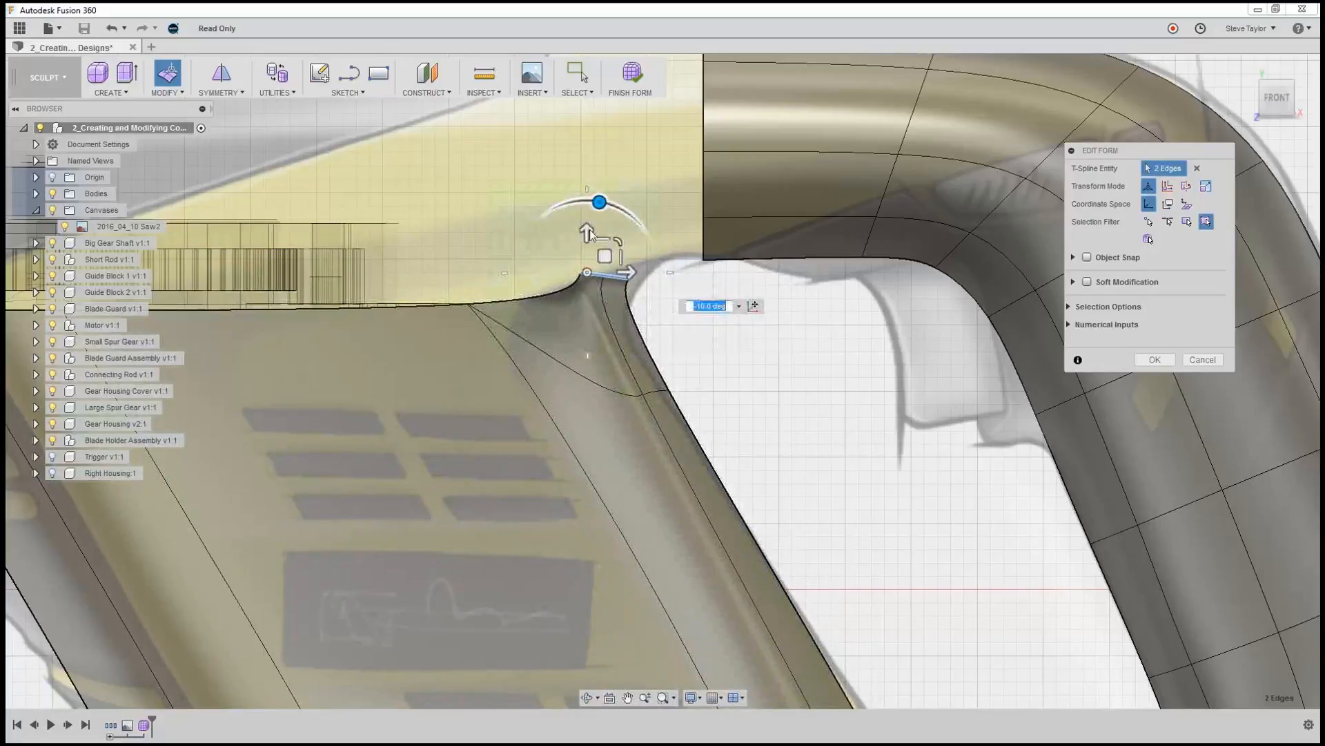
# Move the extruded corner's motor-side vertex up and away from the handle, and its handle-side vertex about 0.7 mm toward the handle opening.
pyautogui.click(582, 288)
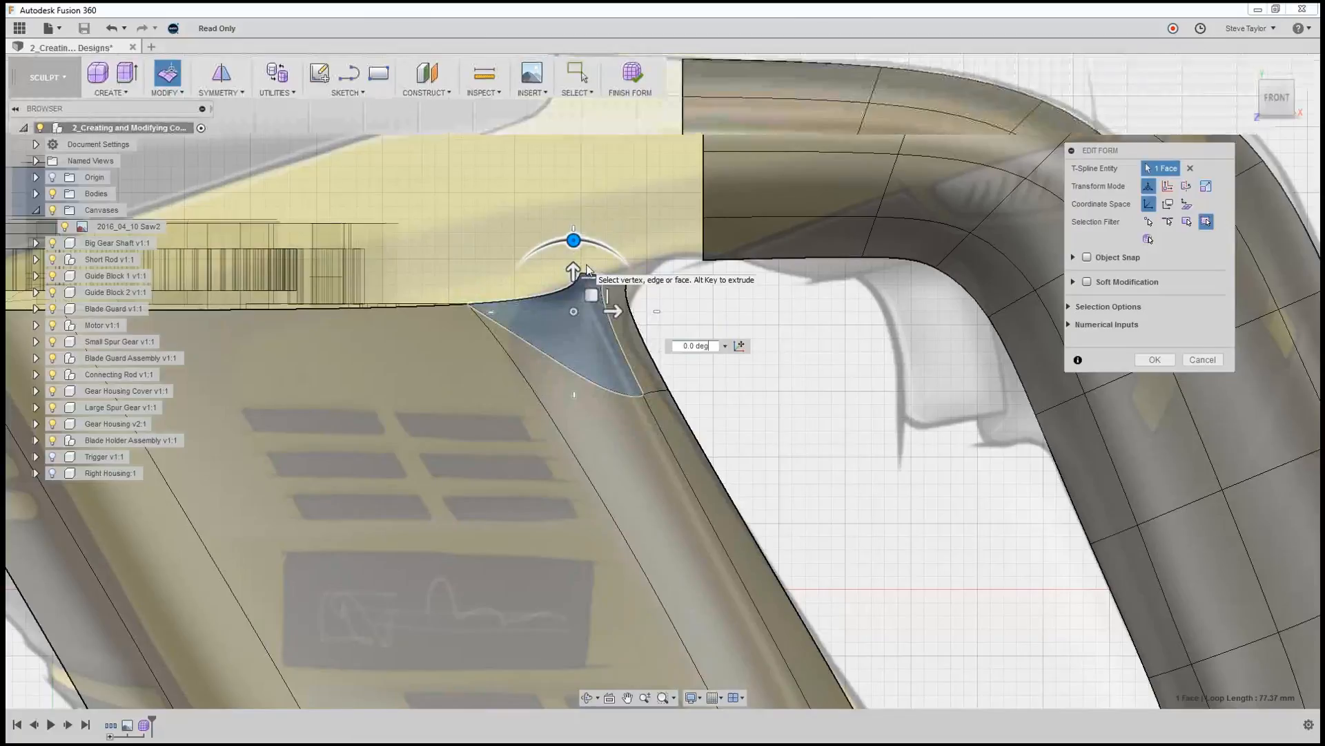
pyautogui.scroll(4, 587, 270)
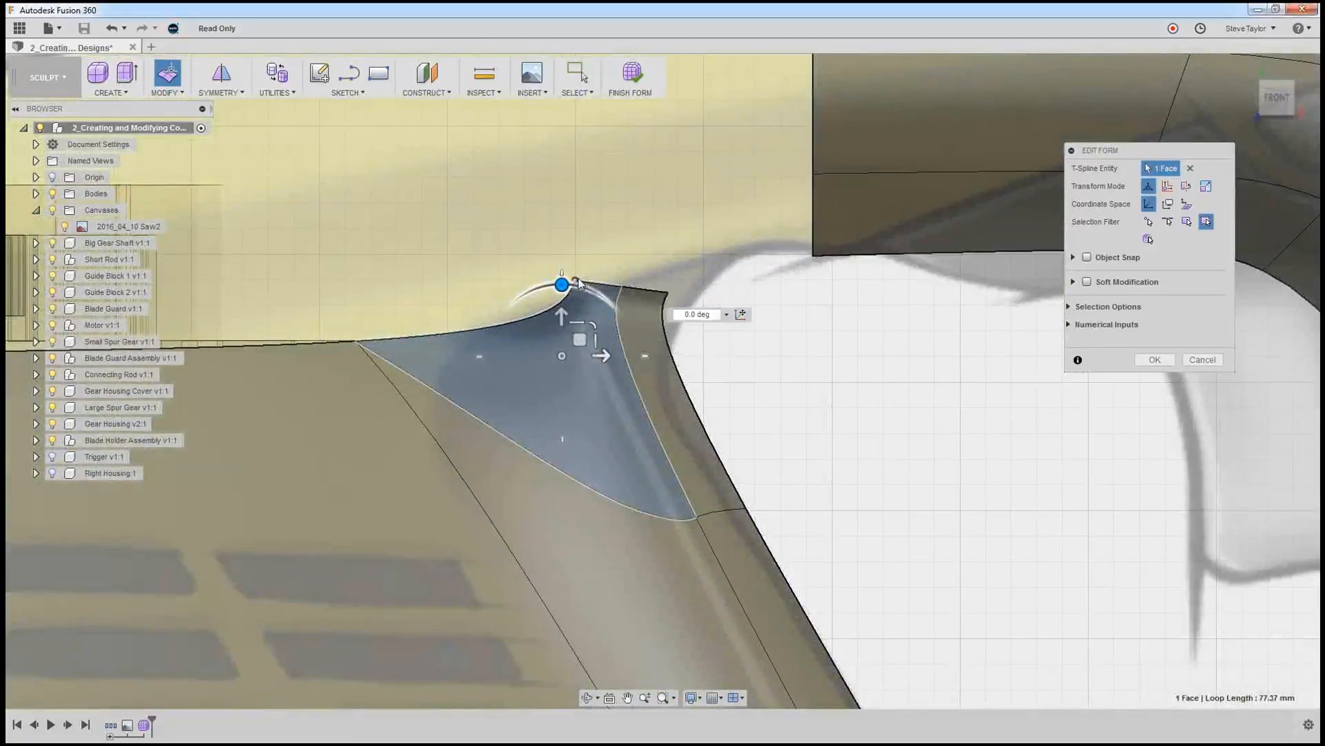
pyautogui.click(578, 283)
pyautogui.moveTo(591, 261); pyautogui.dragTo(561, 235)
pyautogui.click(666, 308)
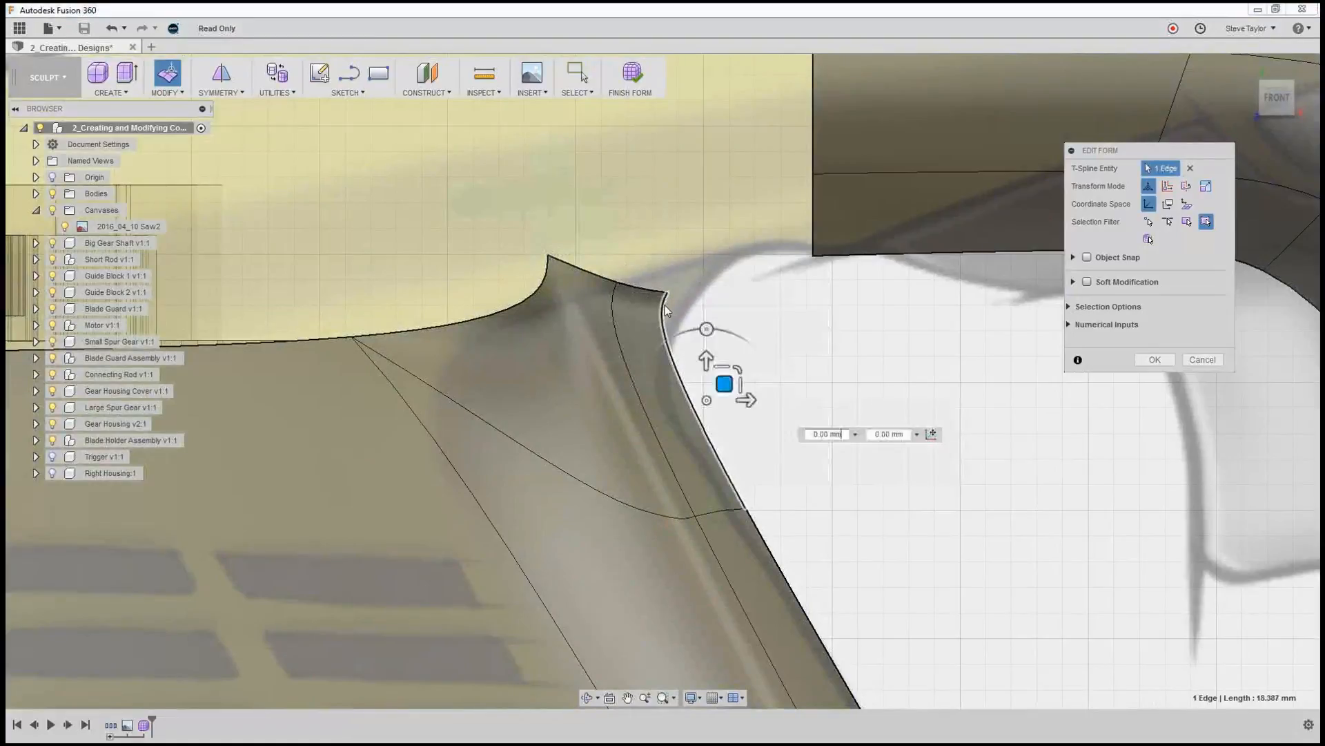
pyautogui.click(666, 293)
pyautogui.moveTo(688, 280); pyautogui.dragTo(695, 275)
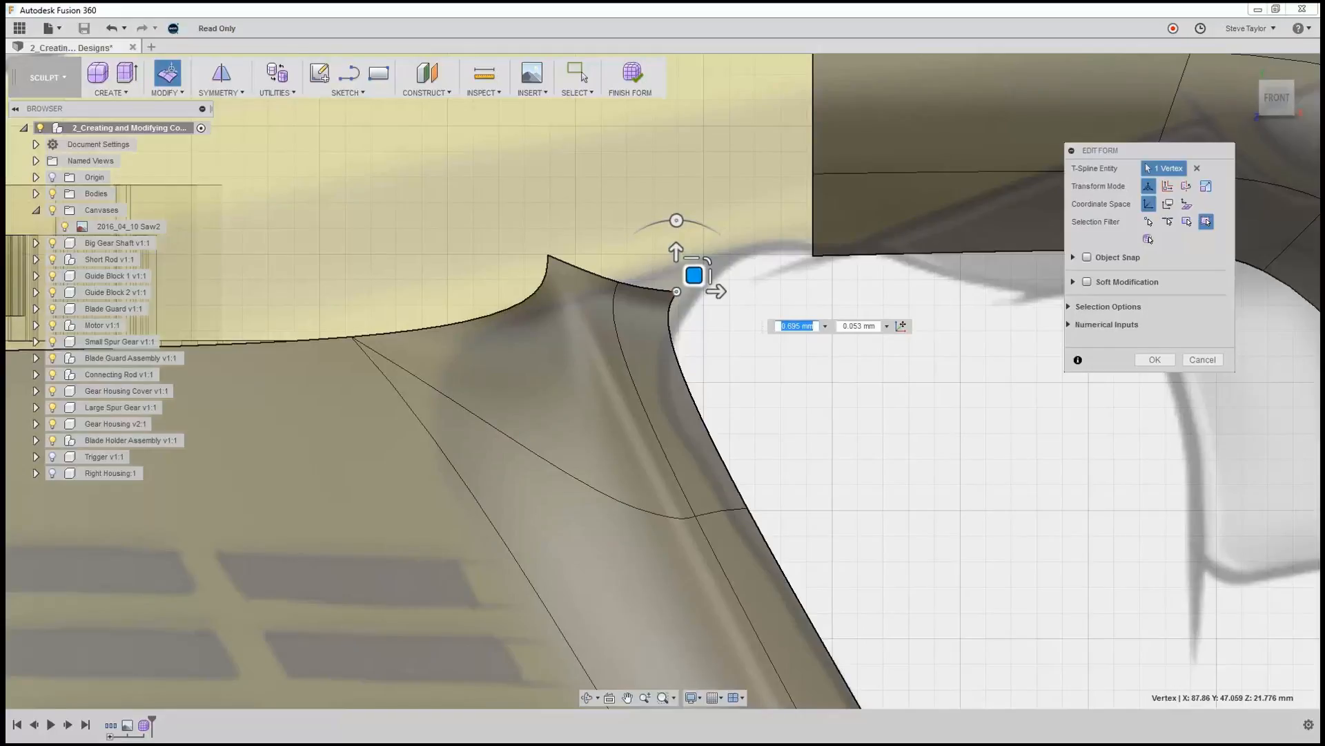
pyautogui.click(1175, 359)
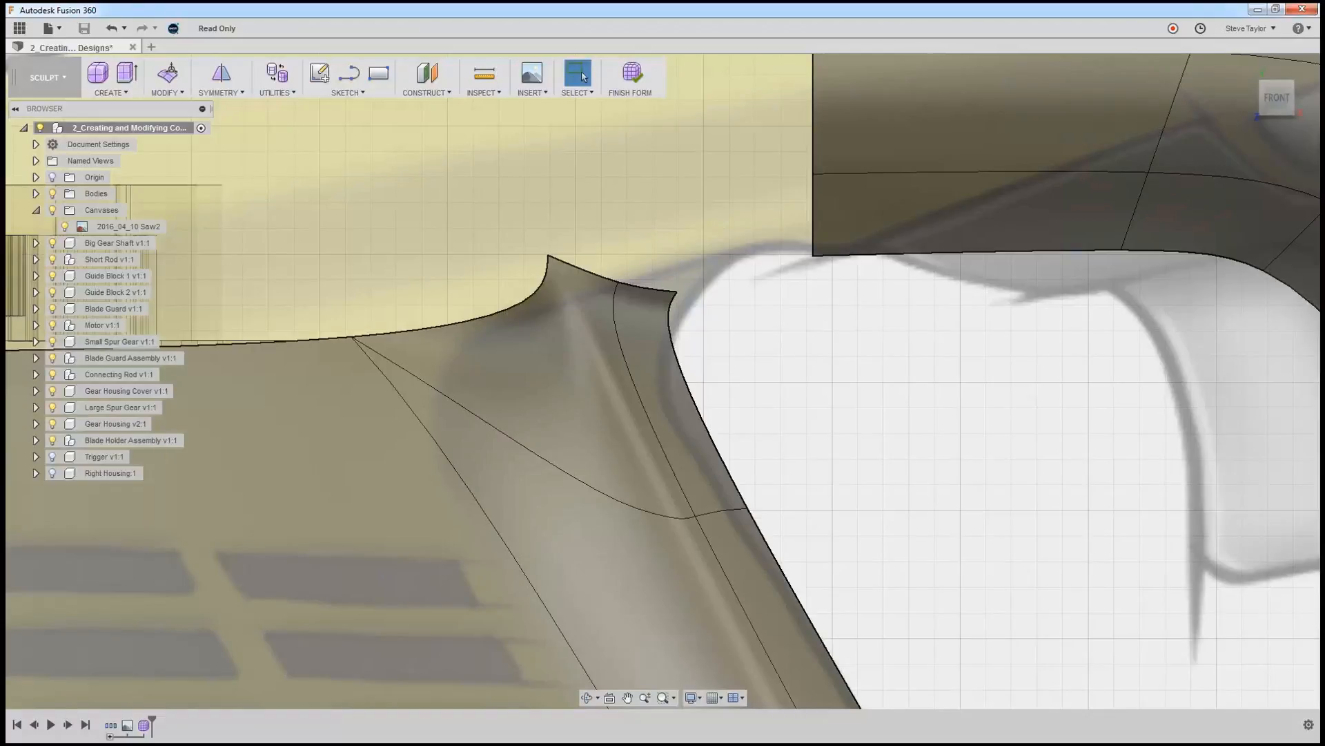
# Weld the extruded corner's handle-opening vertex and middle vertex to the two lowest end vertices of the grip, vertex to vertex.
pyautogui.click(165, 93)
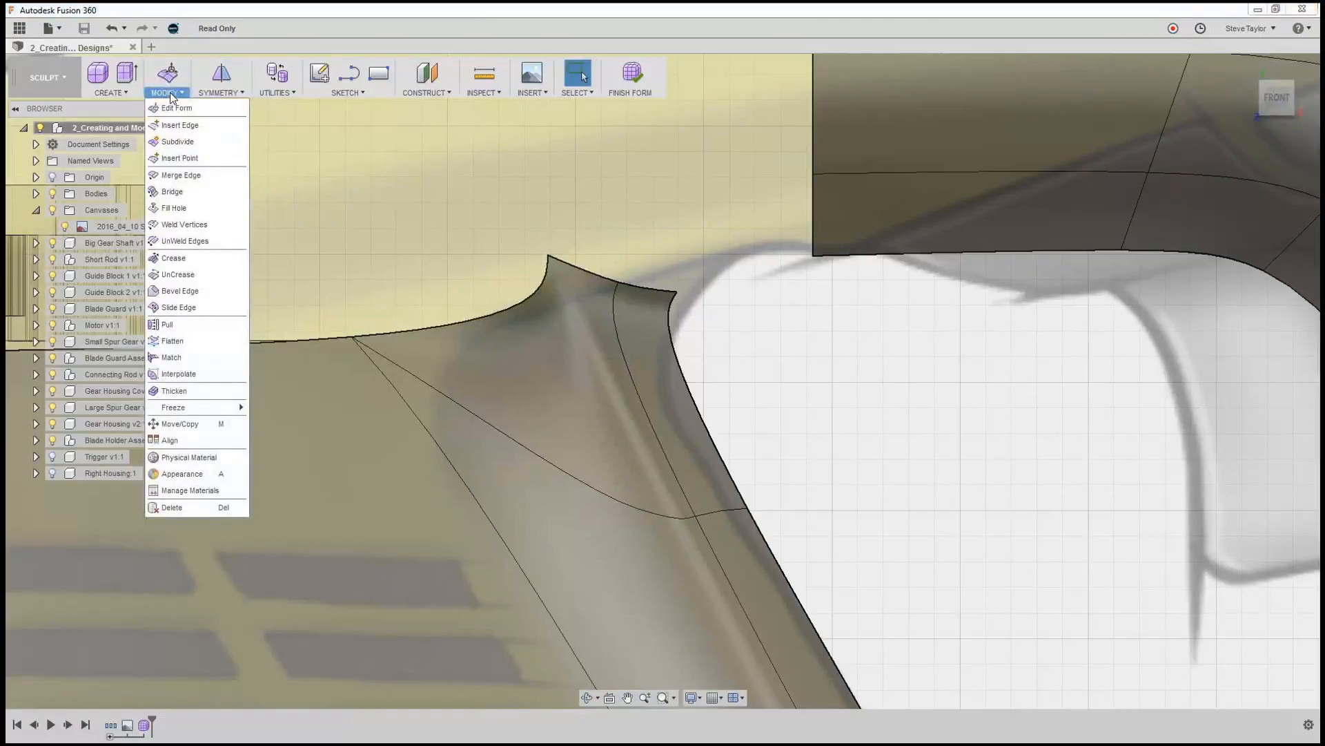
pyautogui.click(191, 226)
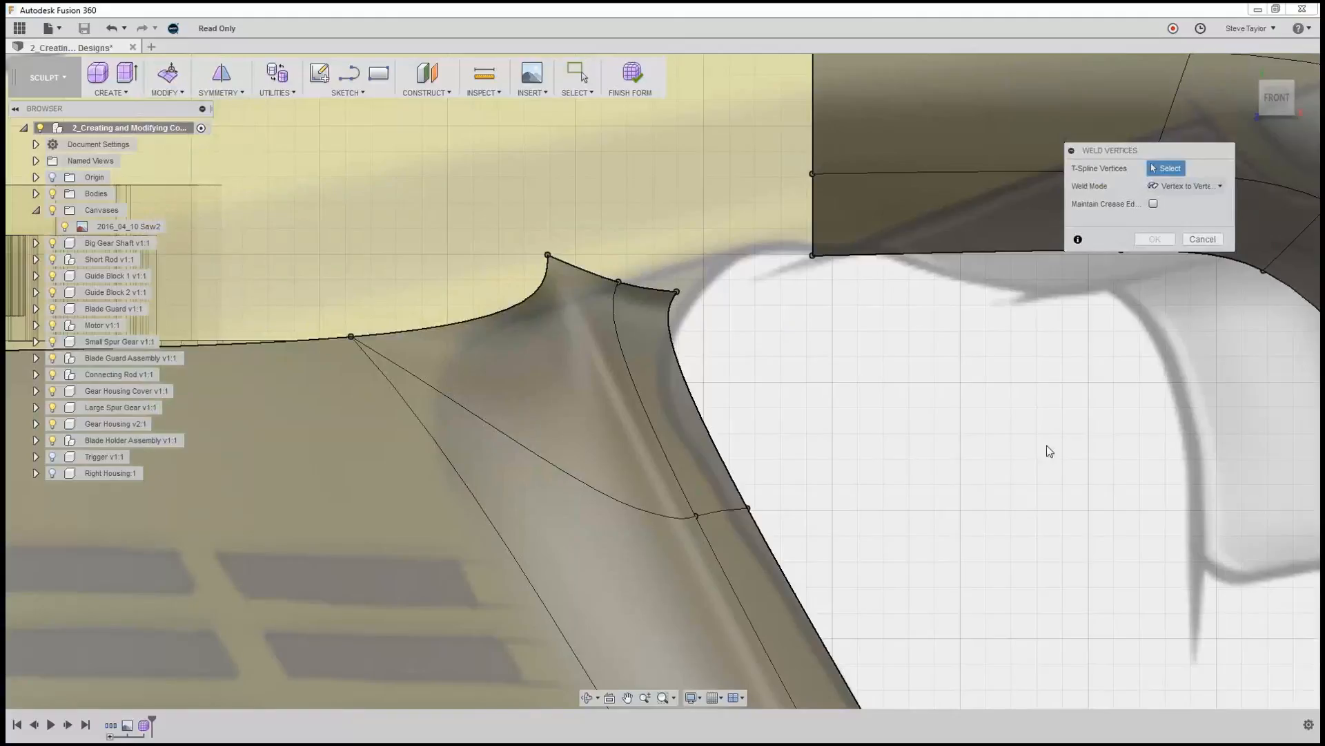
pyautogui.click(678, 294)
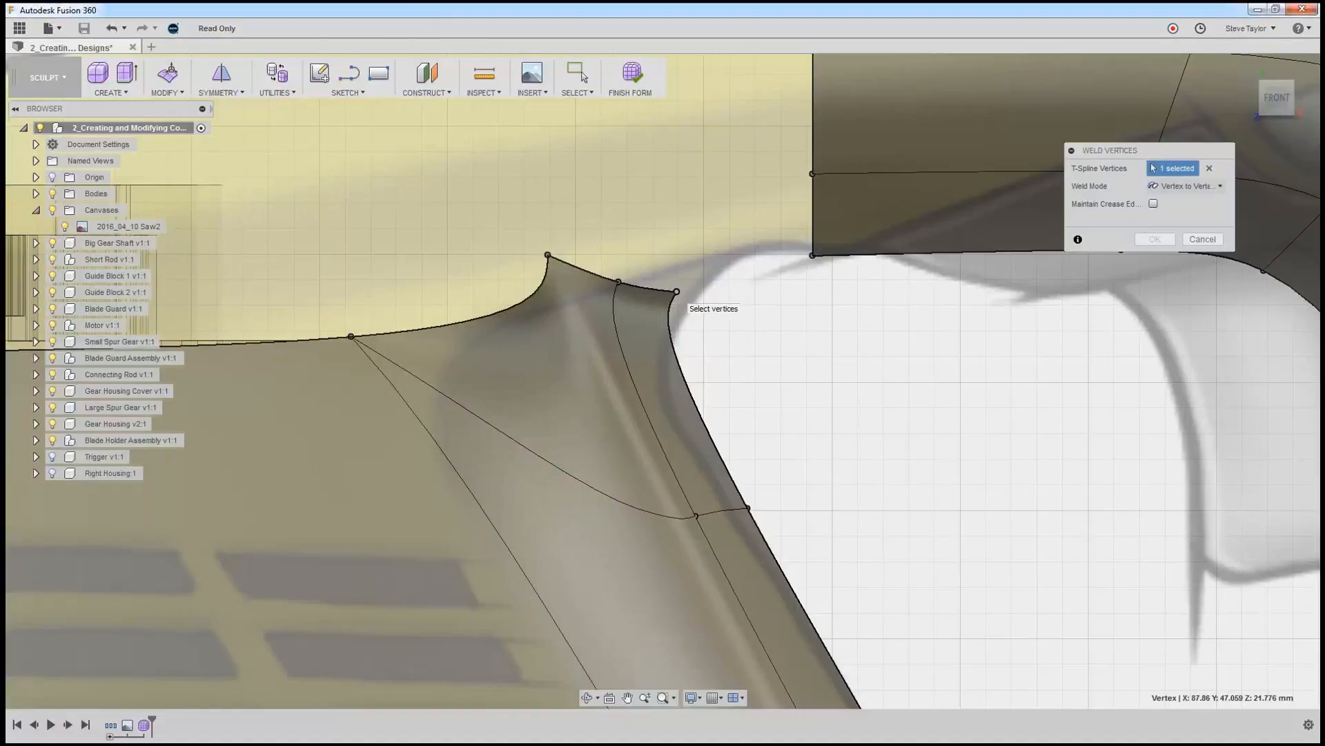
pyautogui.click(812, 255)
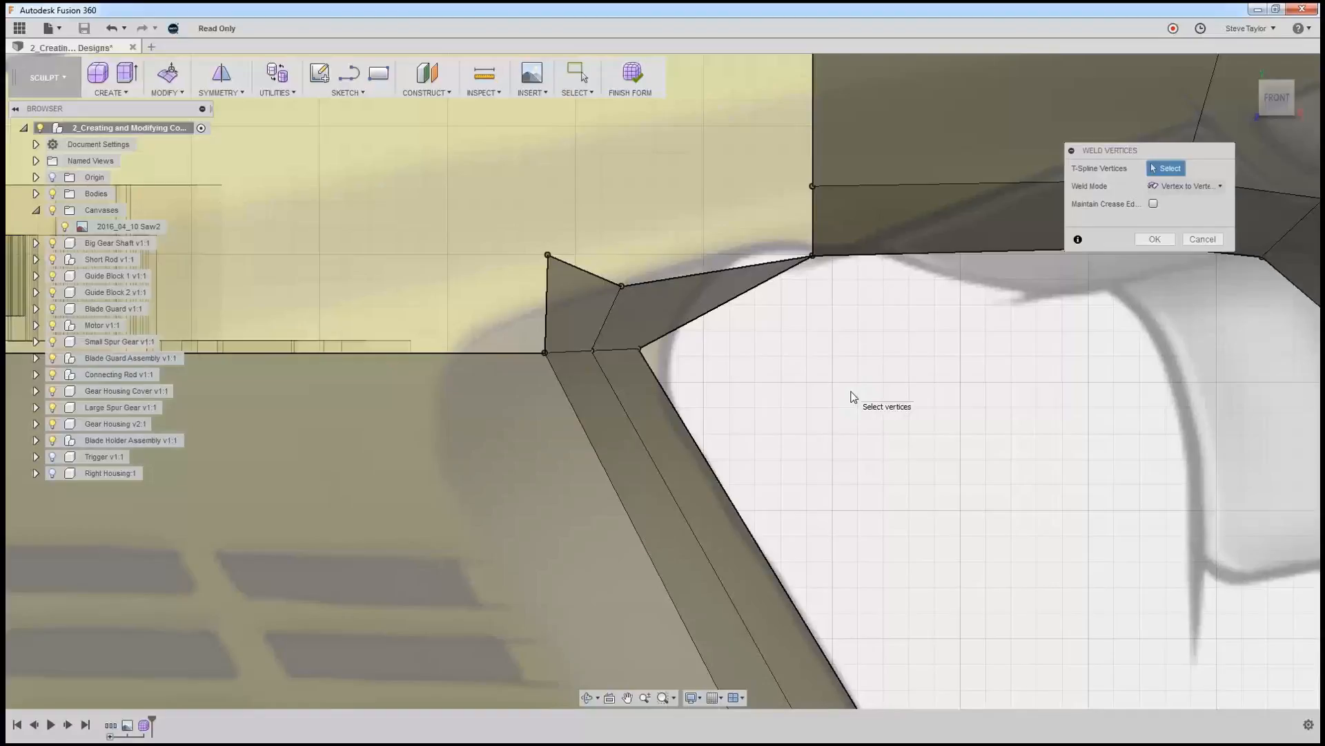
pyautogui.click(622, 286)
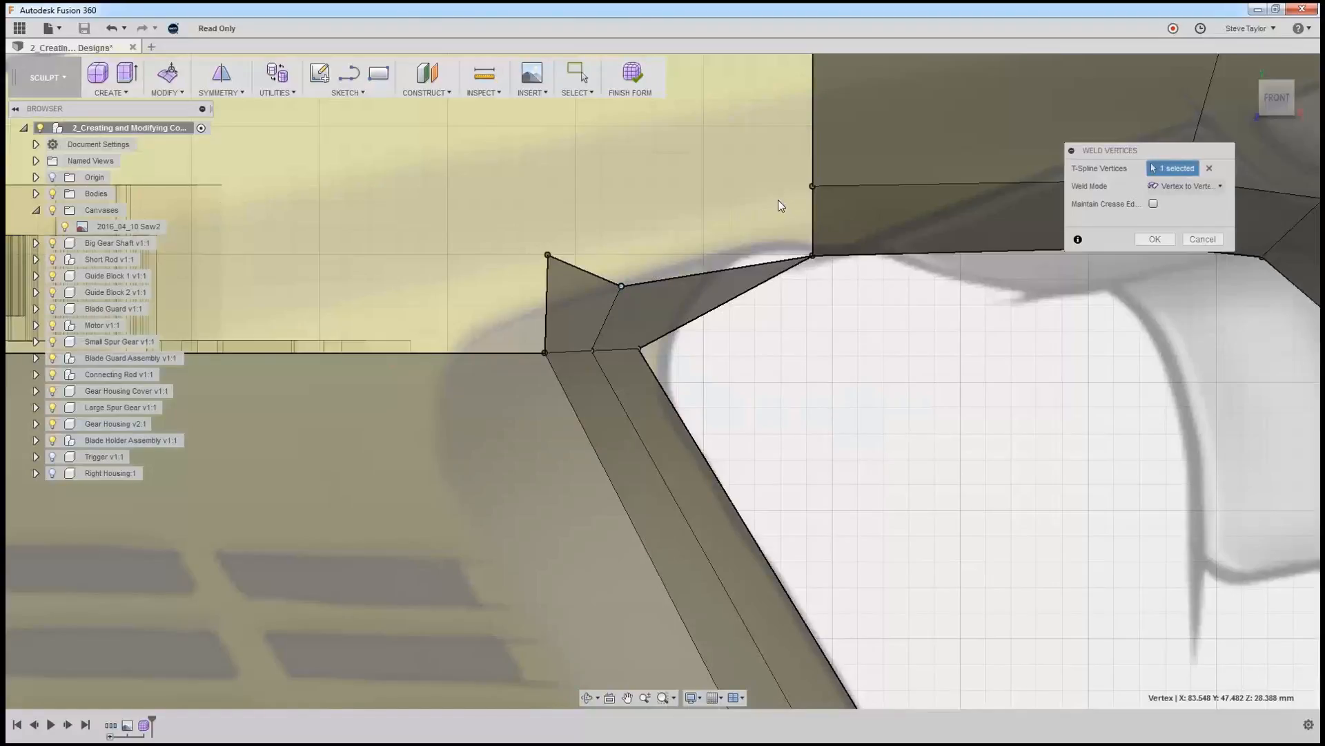
pyautogui.click(811, 187)
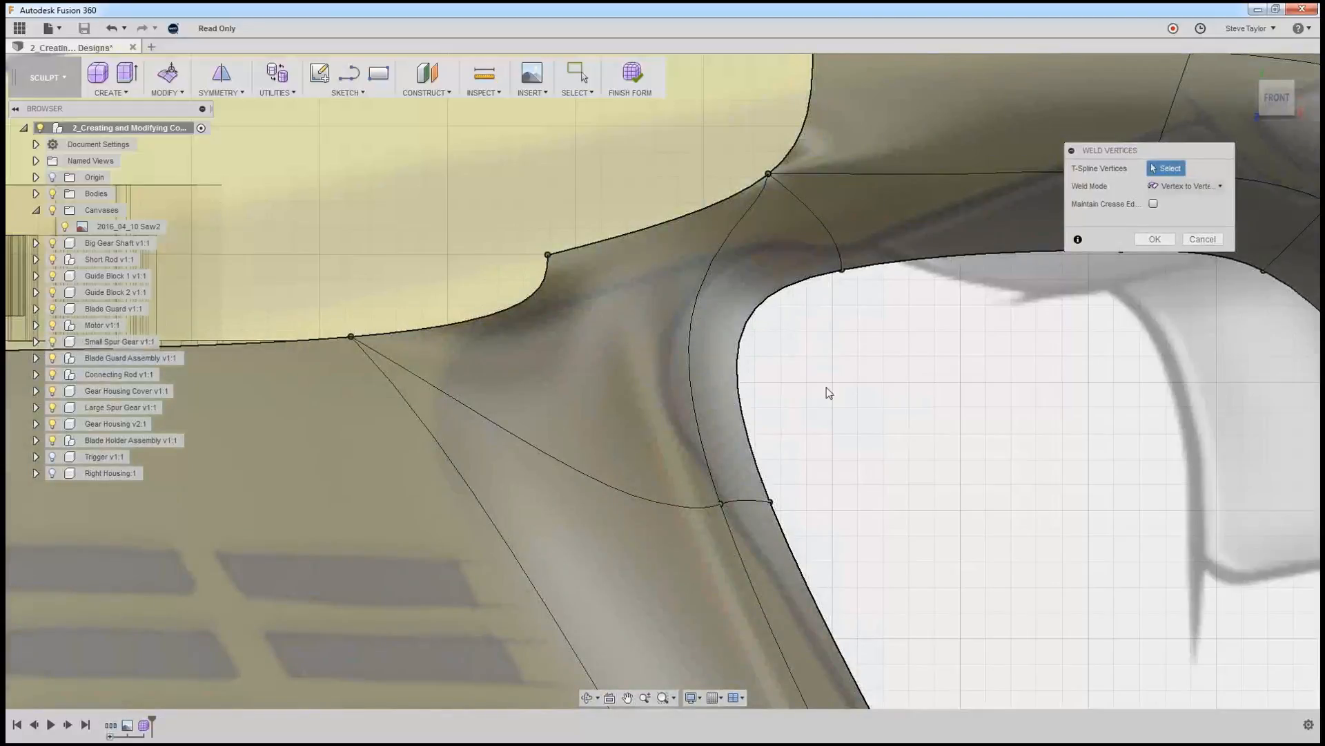
# Weld the corner's remaining motor-side vertex to the third vertex up on the grip's end and finish the weld.
pyautogui.scroll(-5, 848, 412)
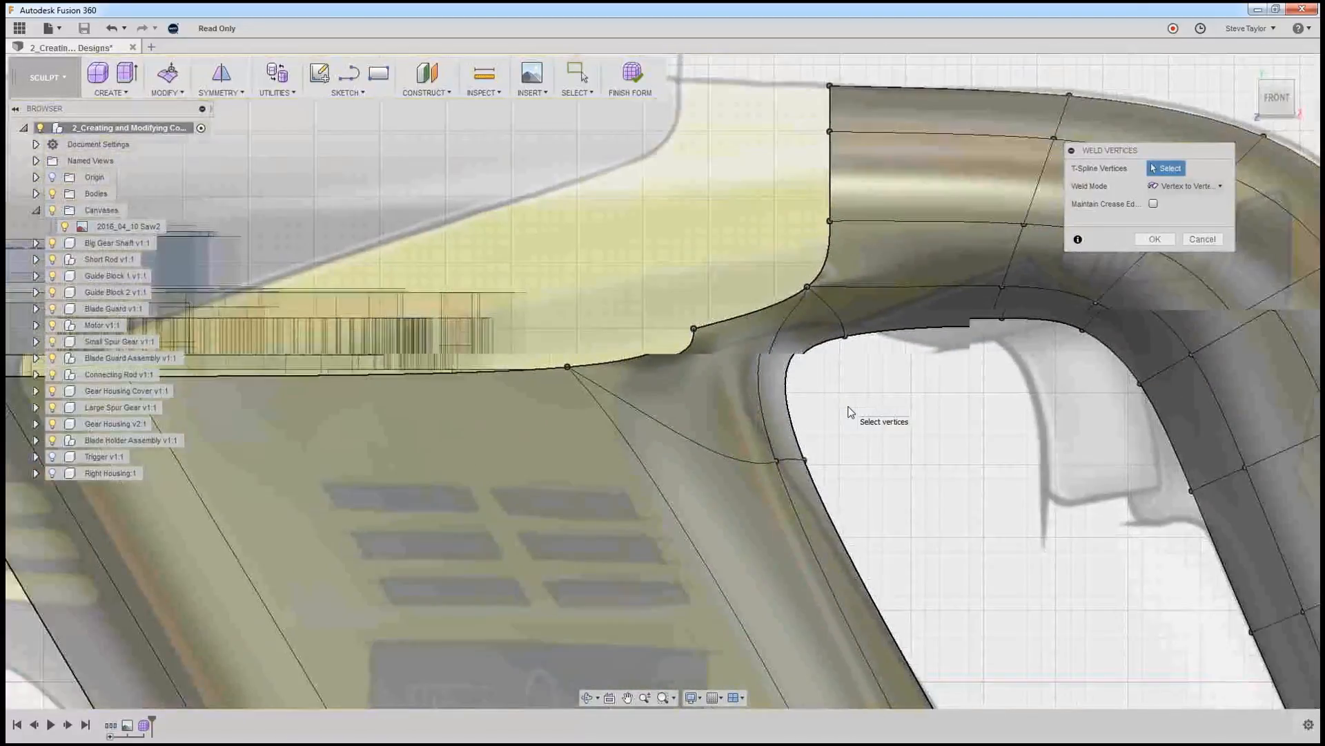
pyautogui.click(693, 329)
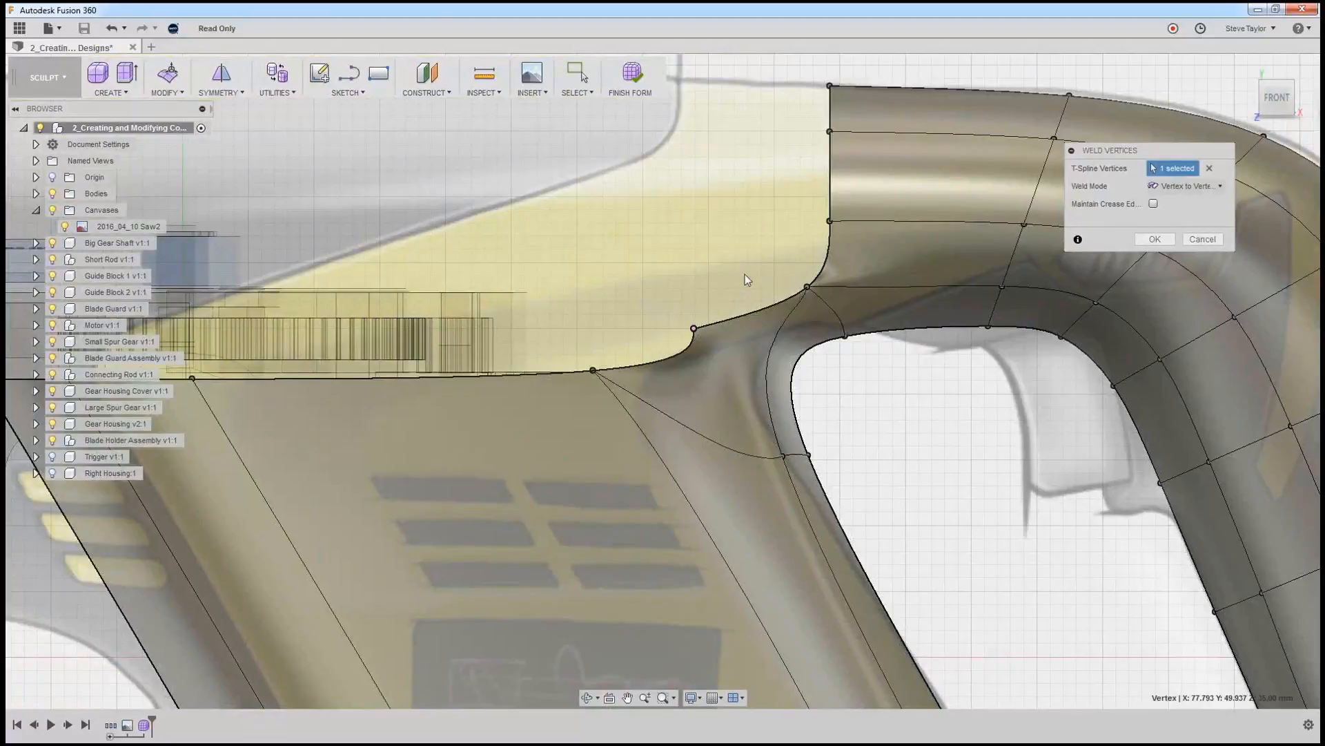
pyautogui.click(828, 222)
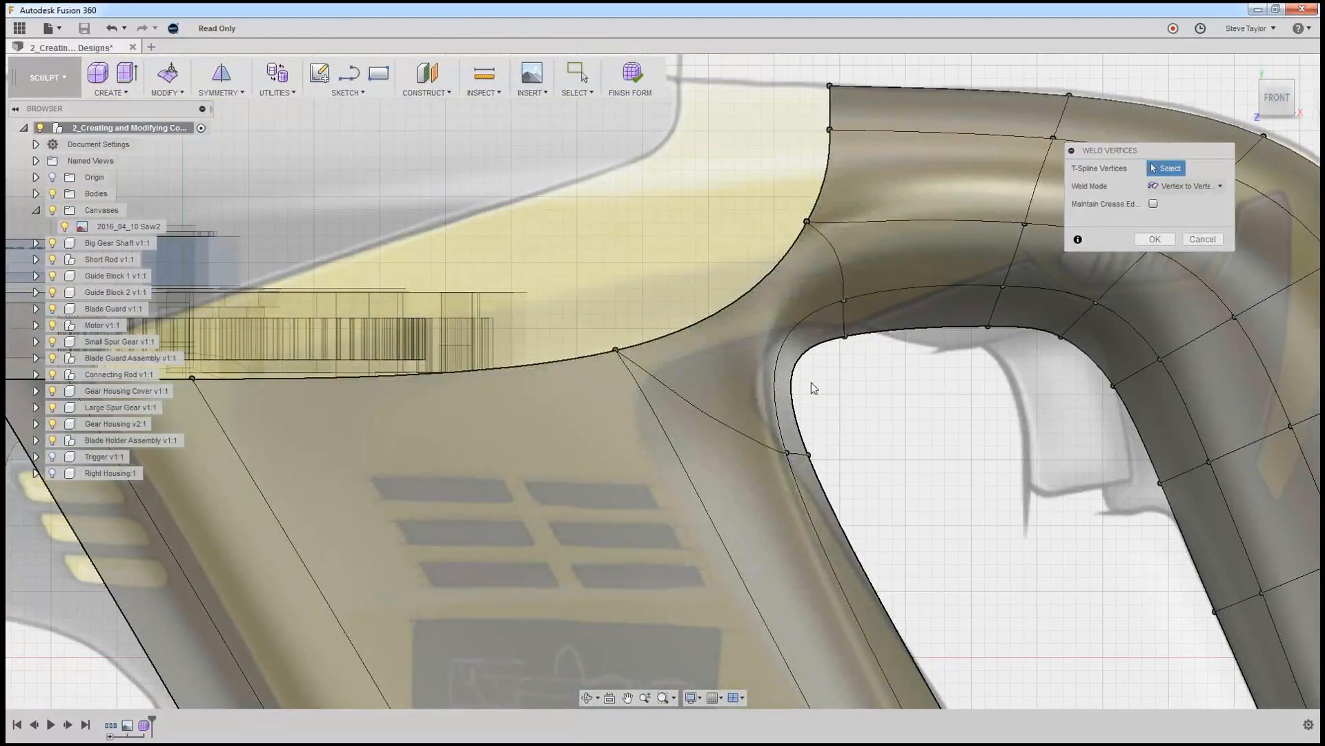
pyautogui.scroll(-3, 837, 403)
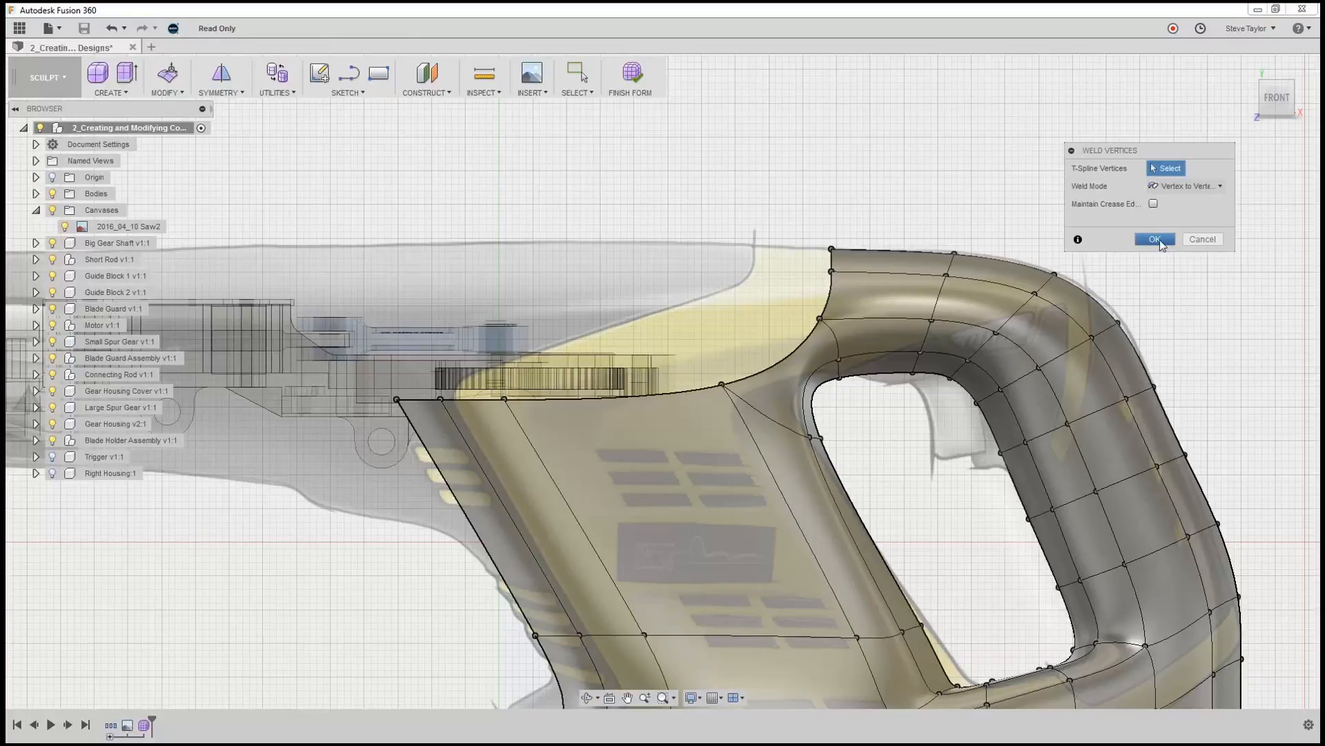
pyautogui.click(1215, 238)
# Compare the form in box, control frame and smooth display within Edit Form, ending in smooth display.
pyautogui.click(170, 78)
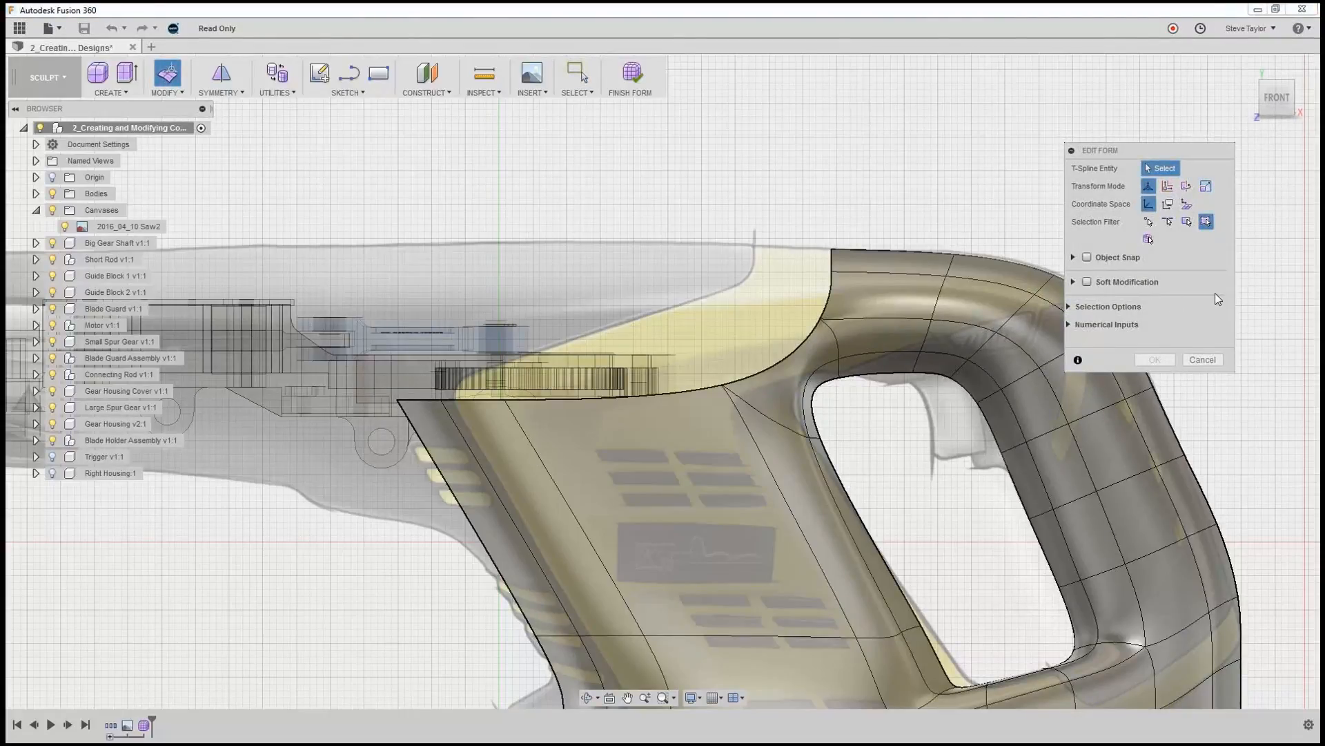
pyautogui.click(1070, 307)
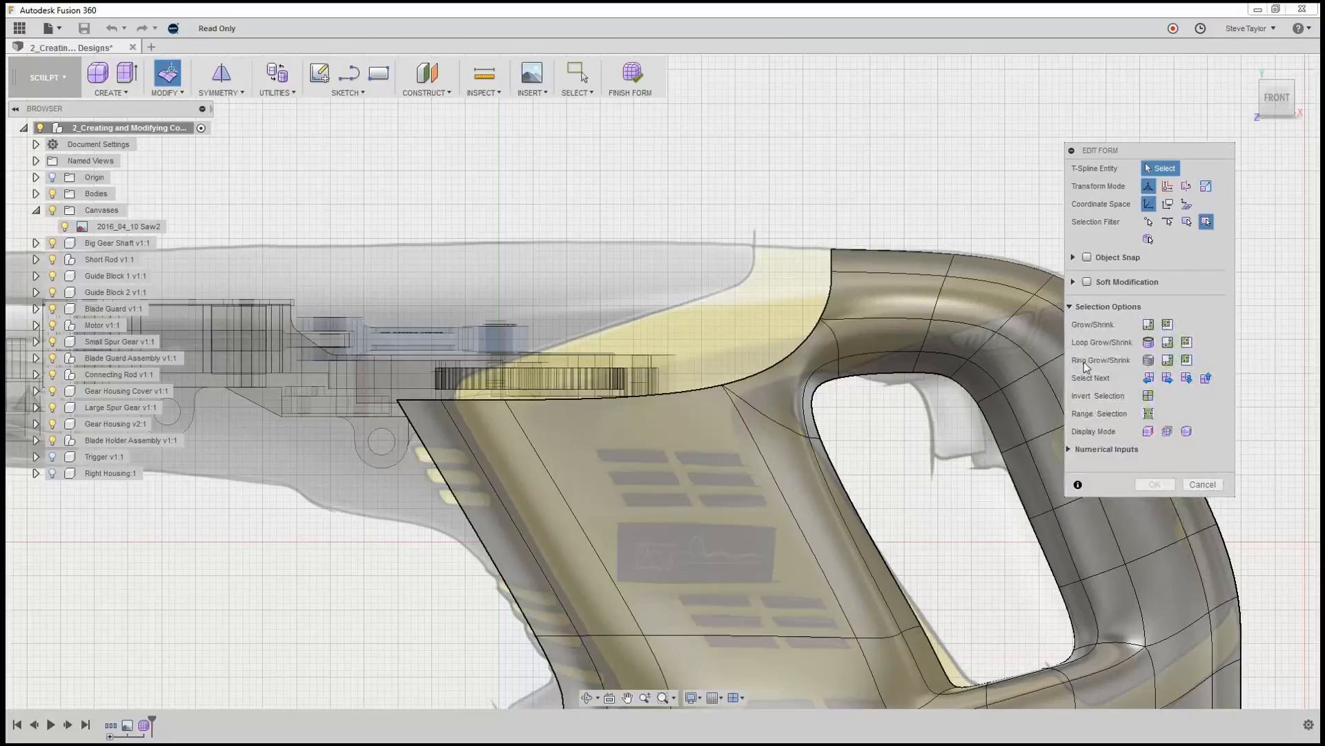
pyautogui.click(1148, 432)
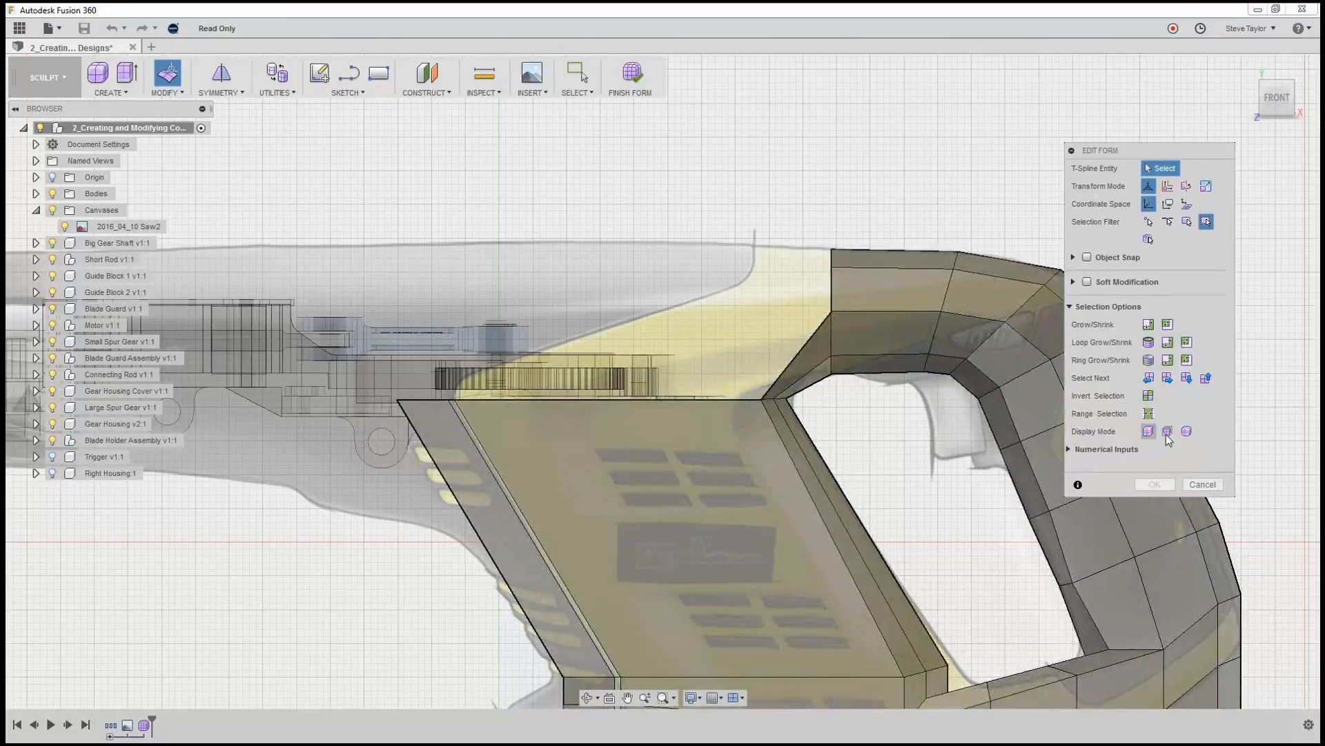
pyautogui.click(1166, 432)
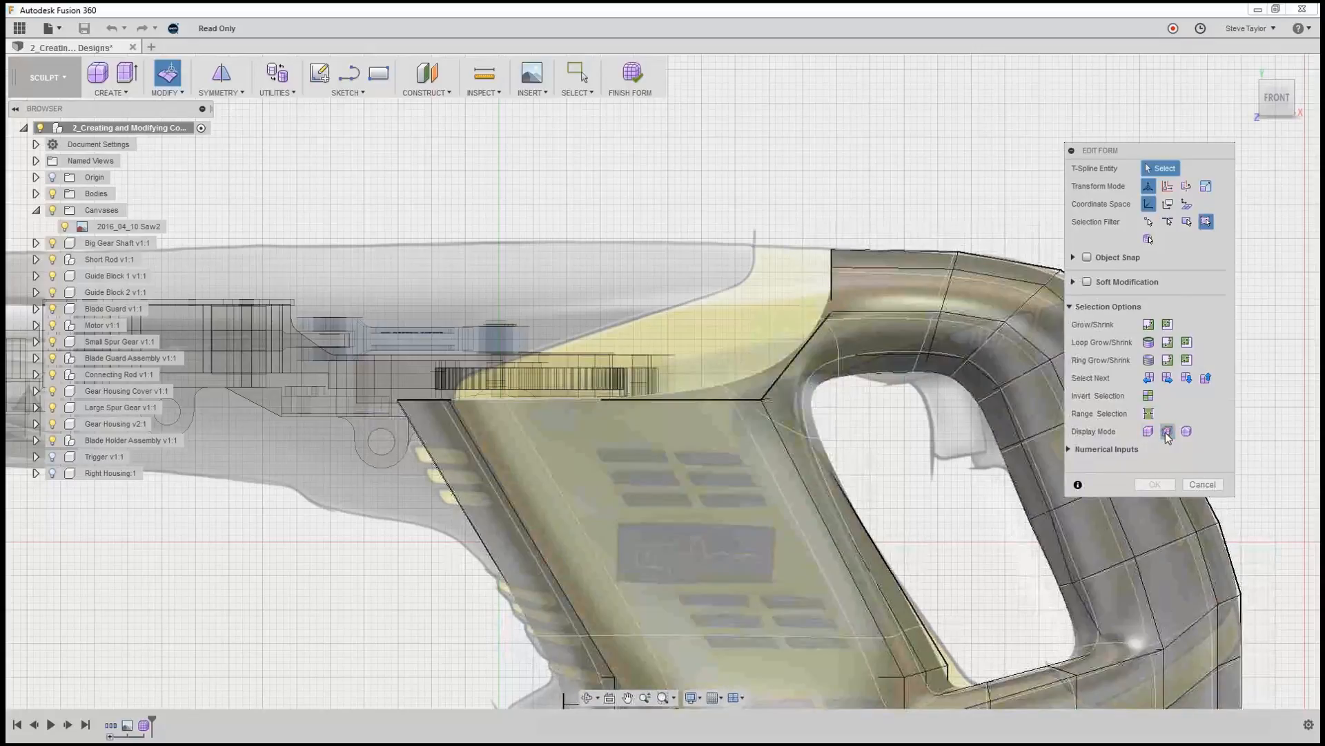
pyautogui.click(1186, 432)
pyautogui.click(1150, 432)
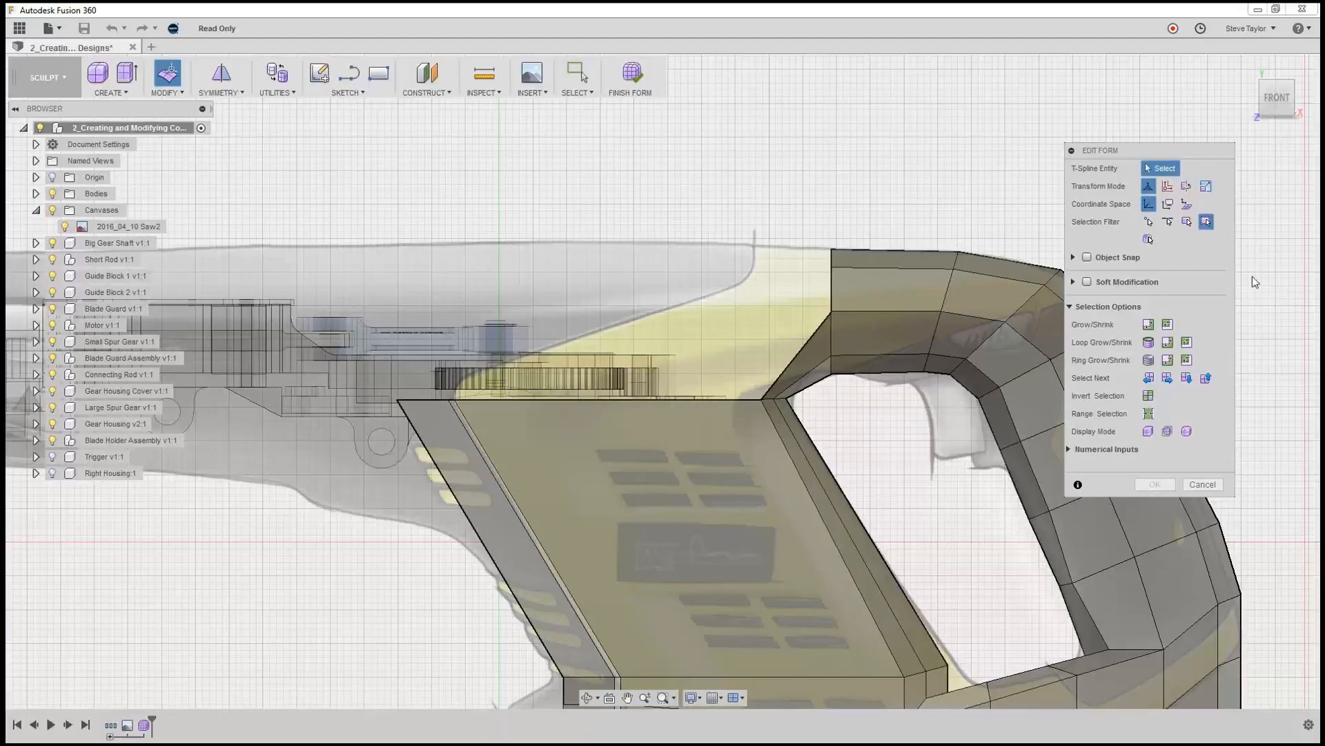
pyautogui.click(1168, 431)
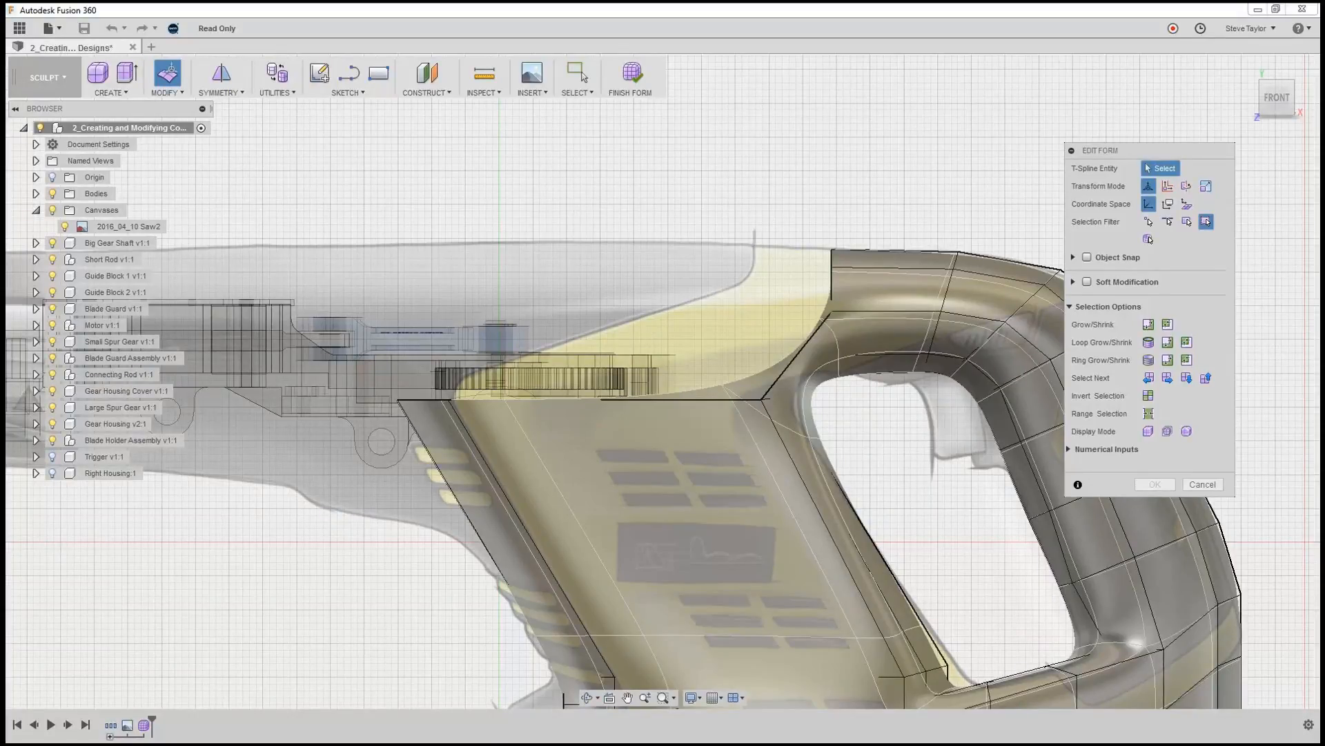
pyautogui.click(1187, 432)
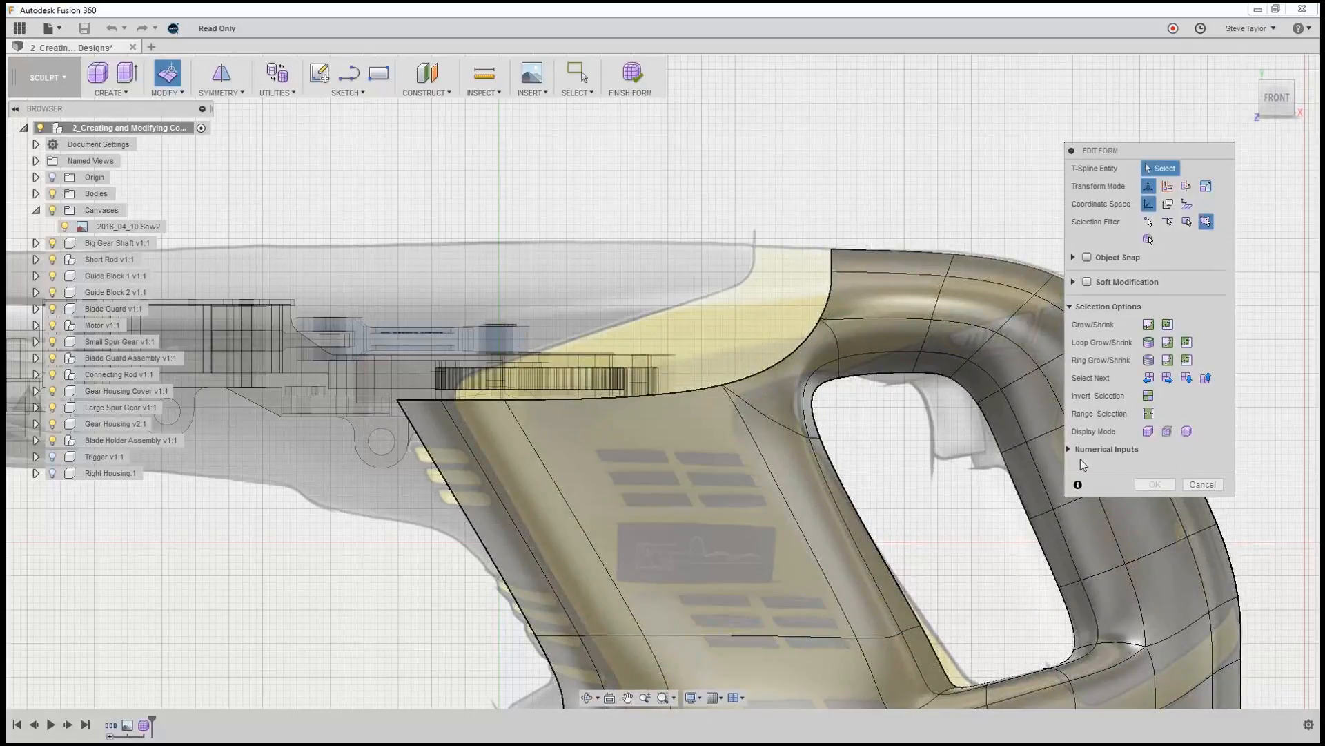
# Extrude the upper two end edges of the grip about 131 mm forward over the motor section in four segments, and finish the form edit.
pyautogui.click(830, 259)
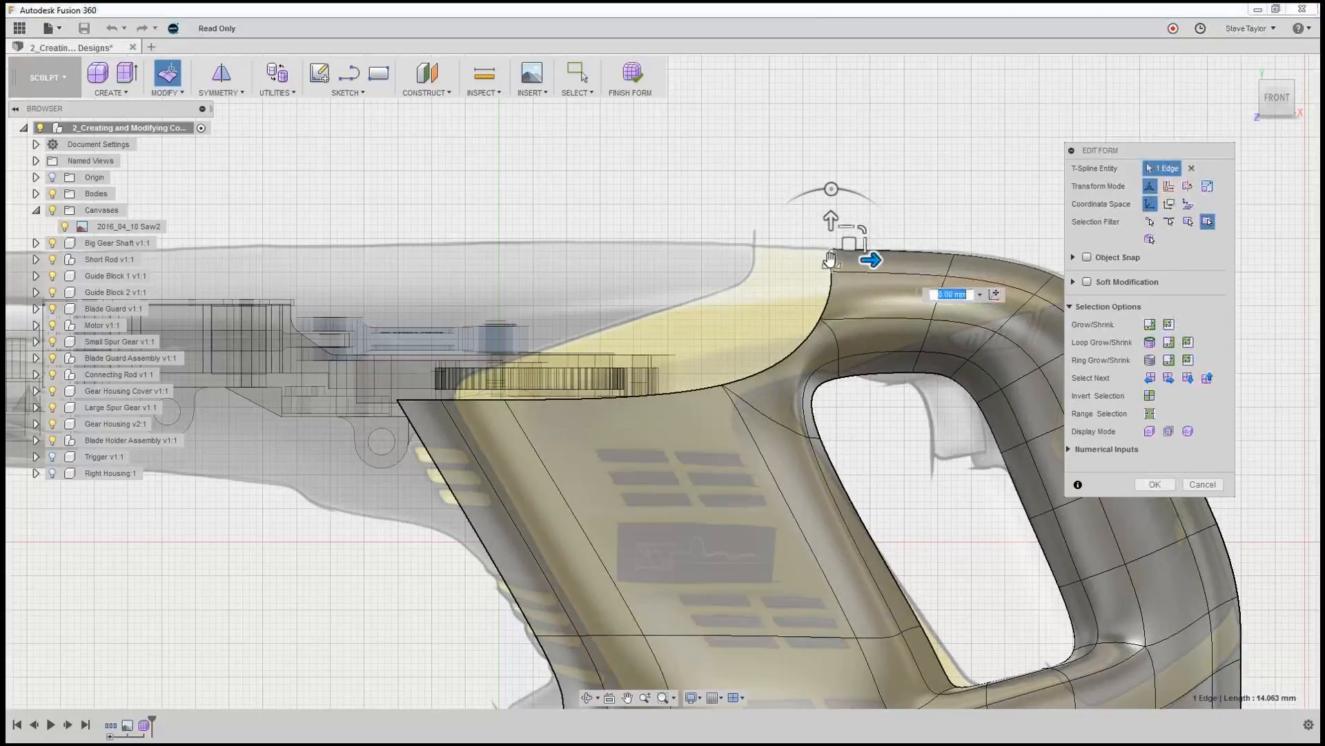
pyautogui.keyDown('shift'); pyautogui.click(831, 301); pyautogui.keyUp('shift')
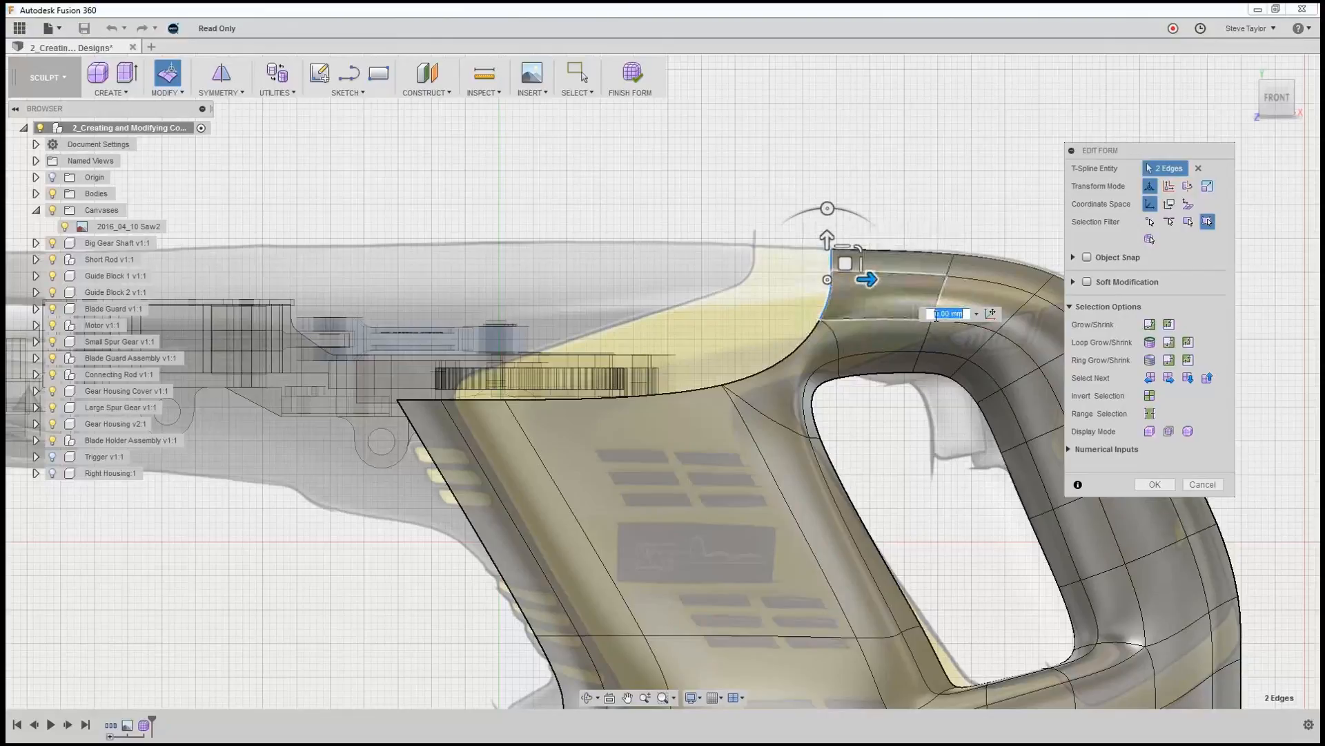
pyautogui.moveTo(869, 279); pyautogui.dragTo(431, 283)
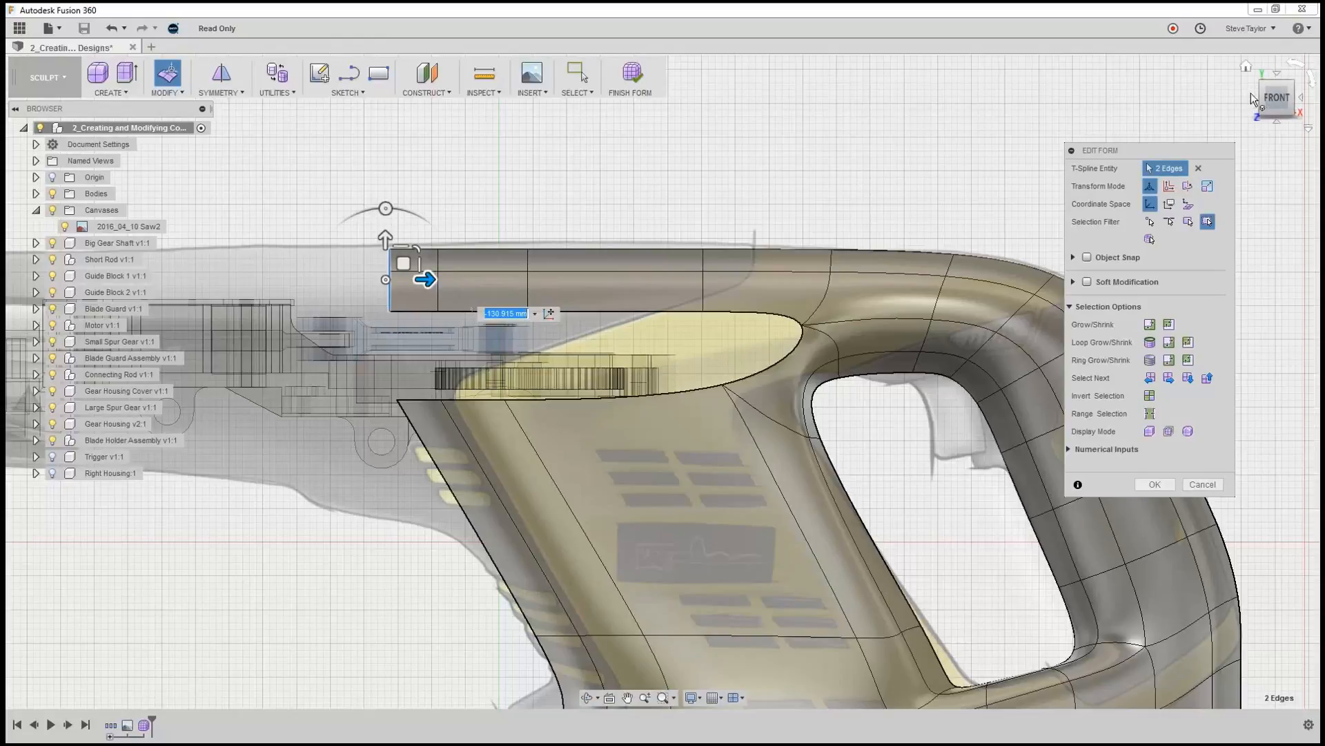
pyautogui.click(1247, 67)
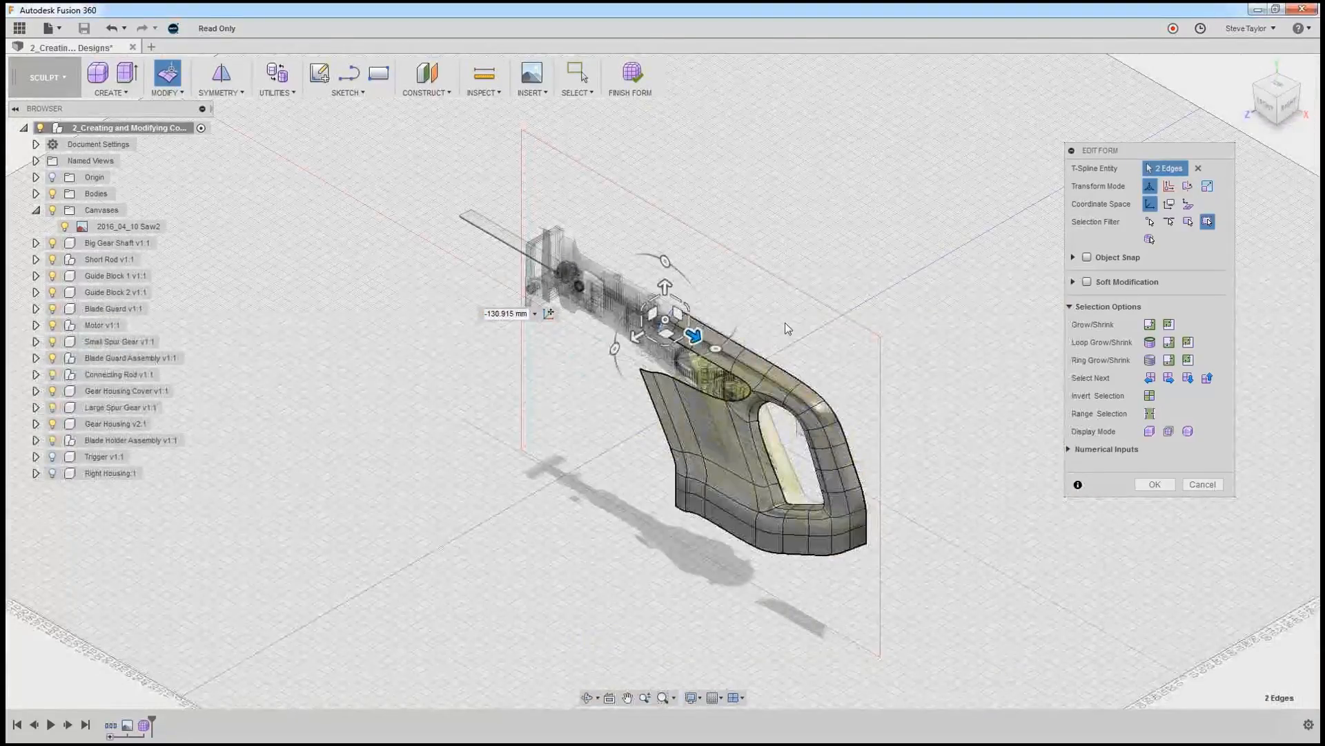
pyautogui.keyDown('shift'); pyautogui.moveTo(771, 315); pyautogui.dragTo(710, 446, button='middle'); pyautogui.keyUp('shift')
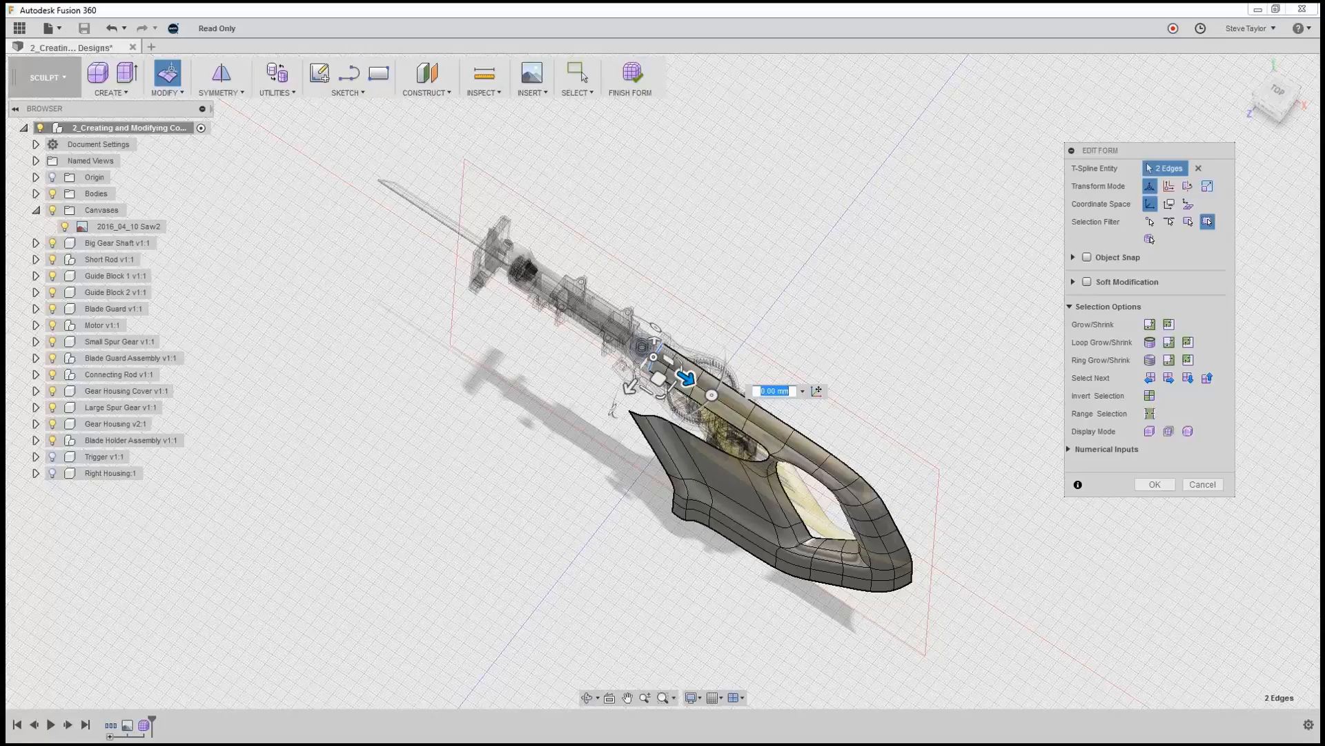
pyautogui.click(1155, 484)
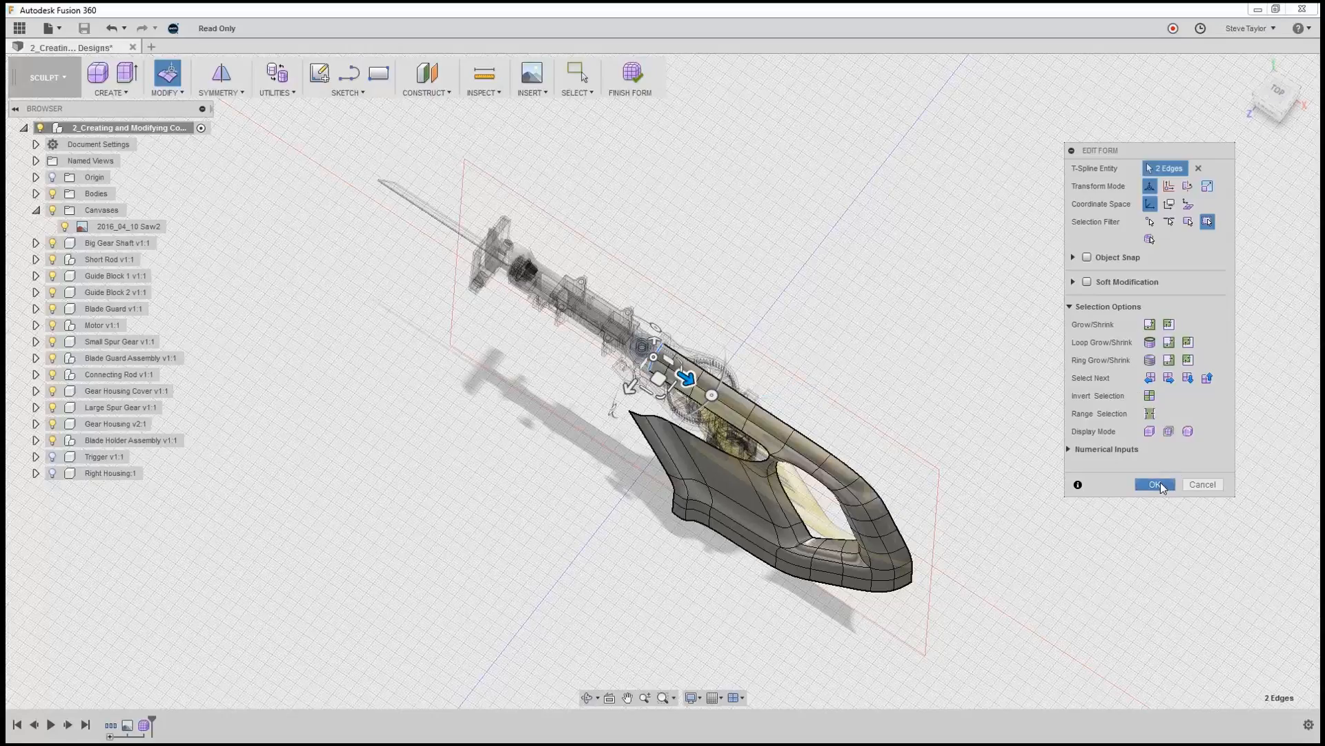
# Merge the three top boundary edges of the motor section with the three facing lower edges of the grip's forward extension.
pyautogui.scroll(8, 730, 440)
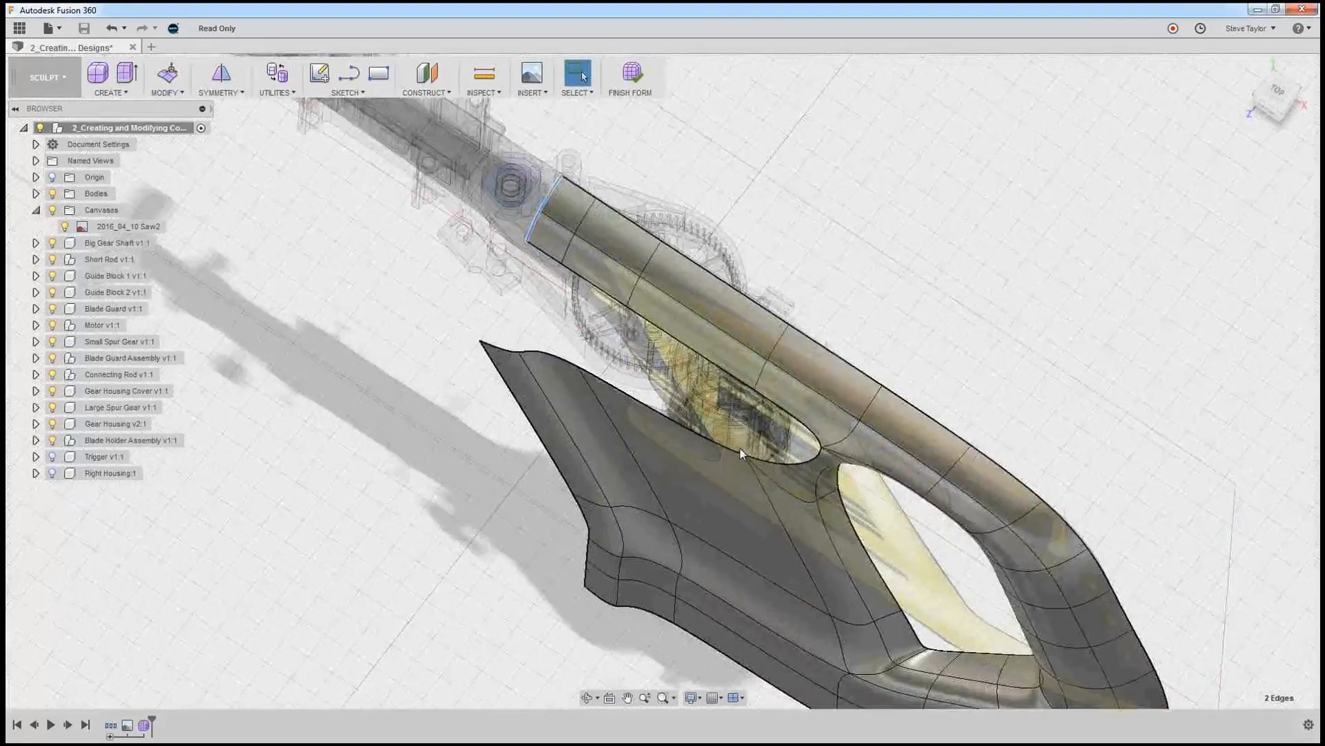
pyautogui.keyDown('shift'); pyautogui.moveTo(865, 502); pyautogui.dragTo(880, 455, button='middle'); pyautogui.keyUp('shift')
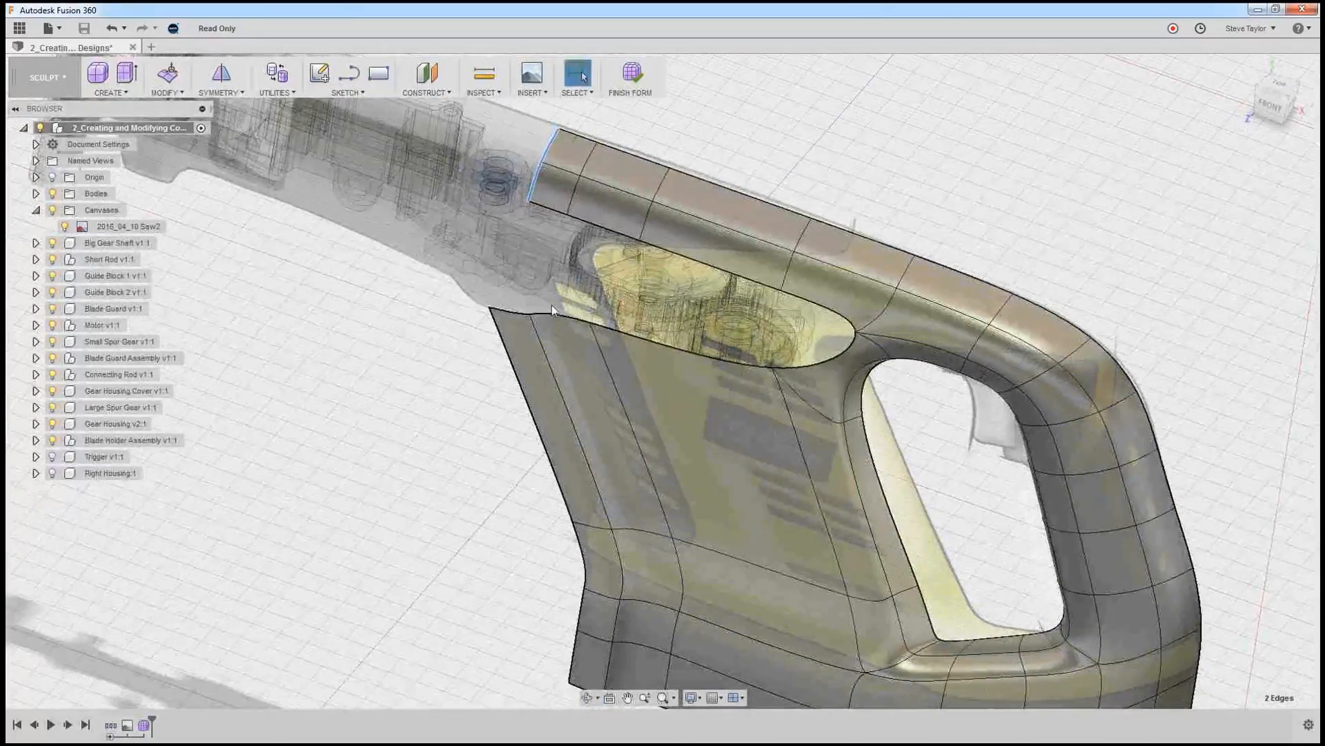
pyautogui.click(274, 317)
pyautogui.click(179, 93)
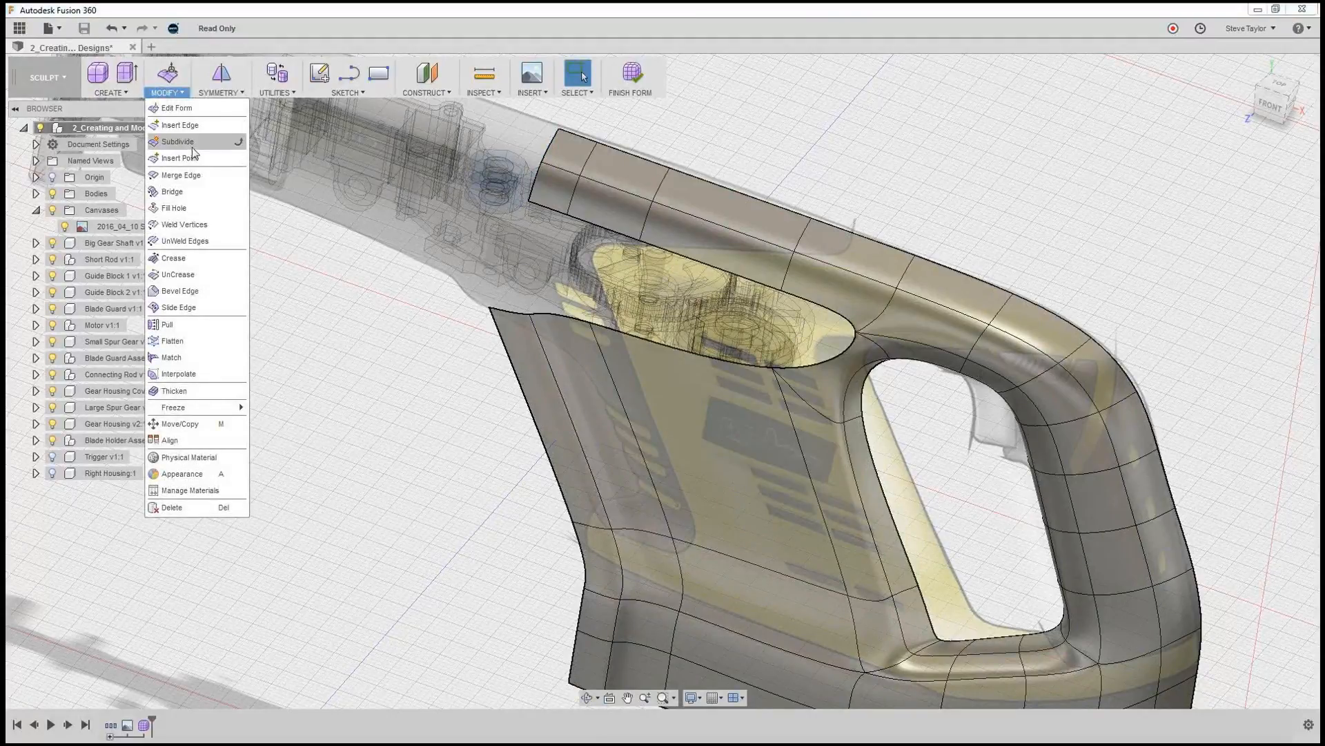
pyautogui.click(194, 172)
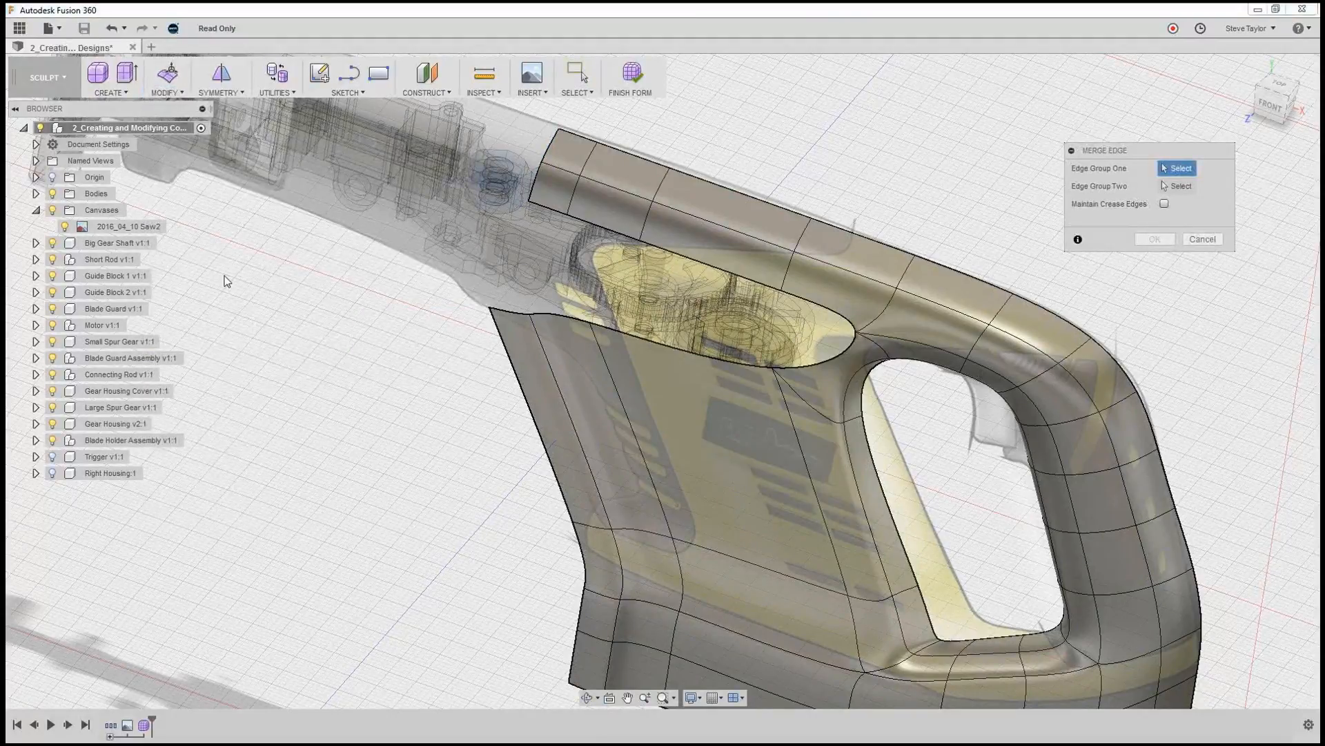
pyautogui.click(511, 310)
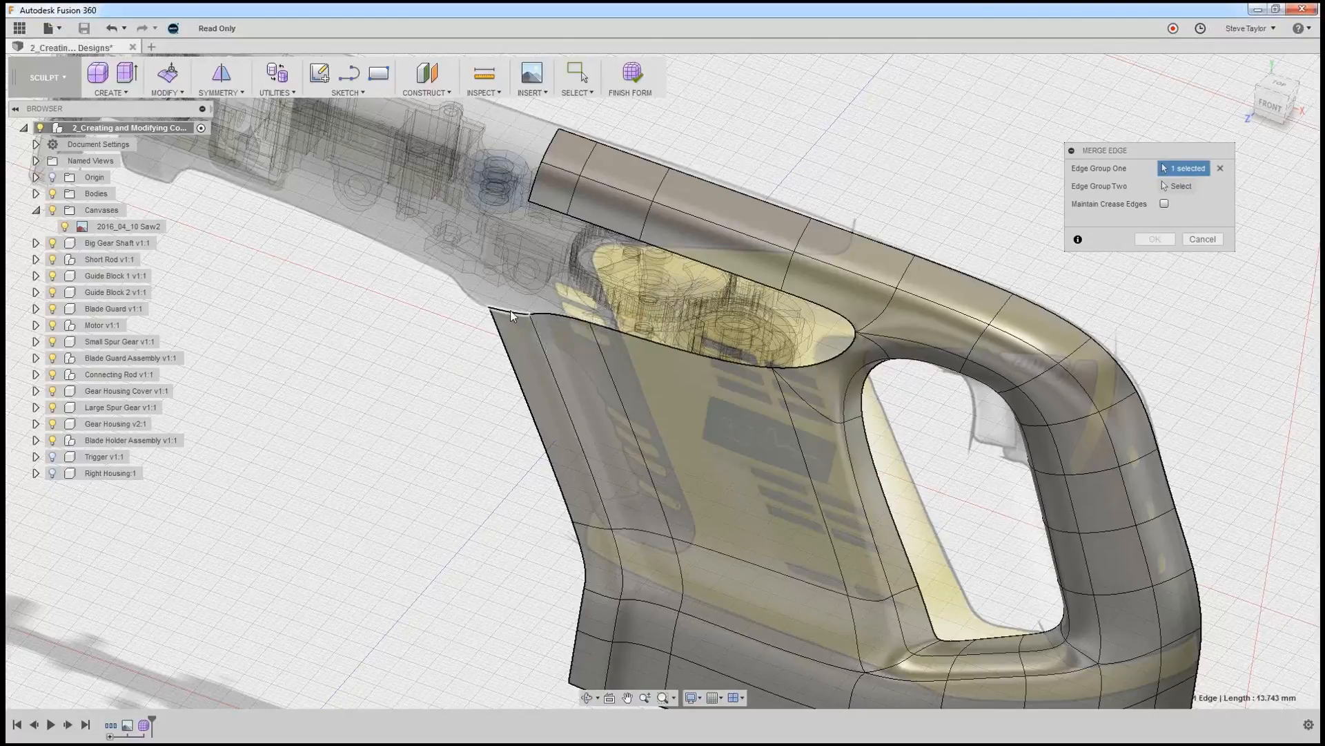
pyautogui.click(580, 321)
pyautogui.click(666, 347)
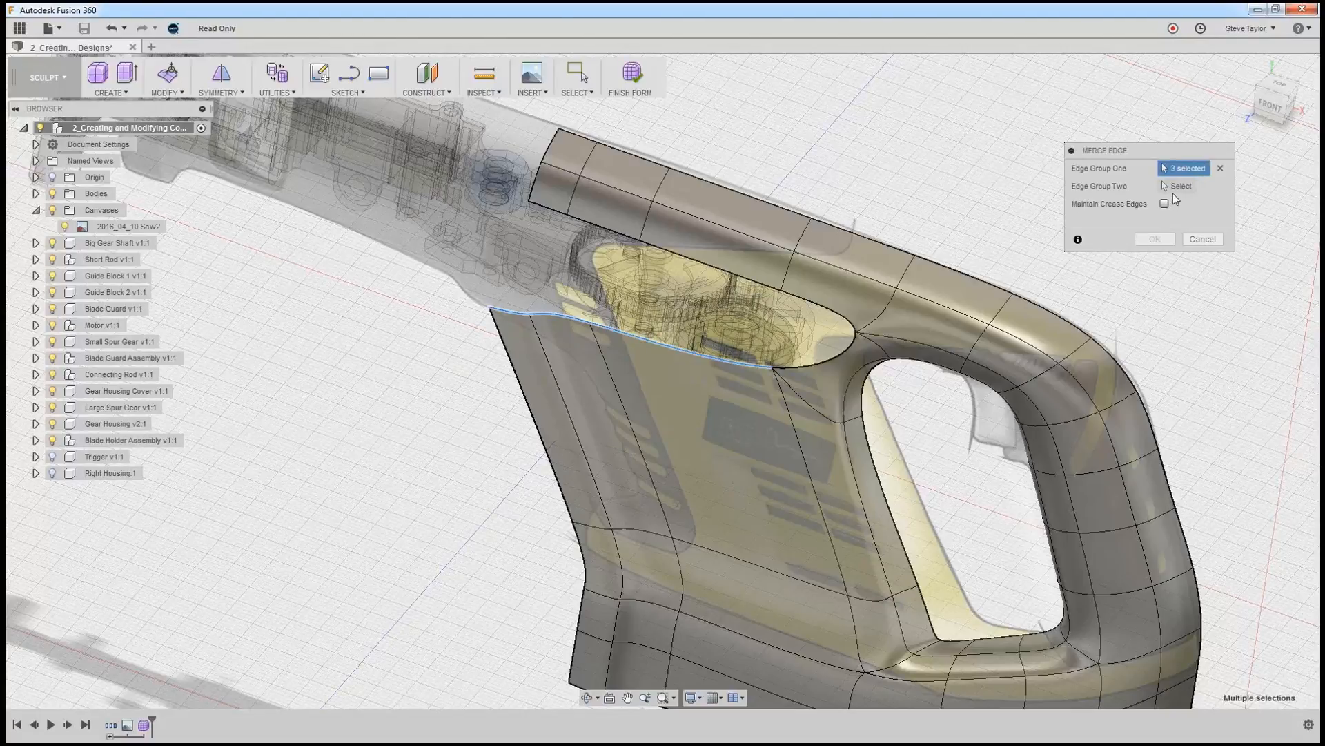
pyautogui.click(1176, 188)
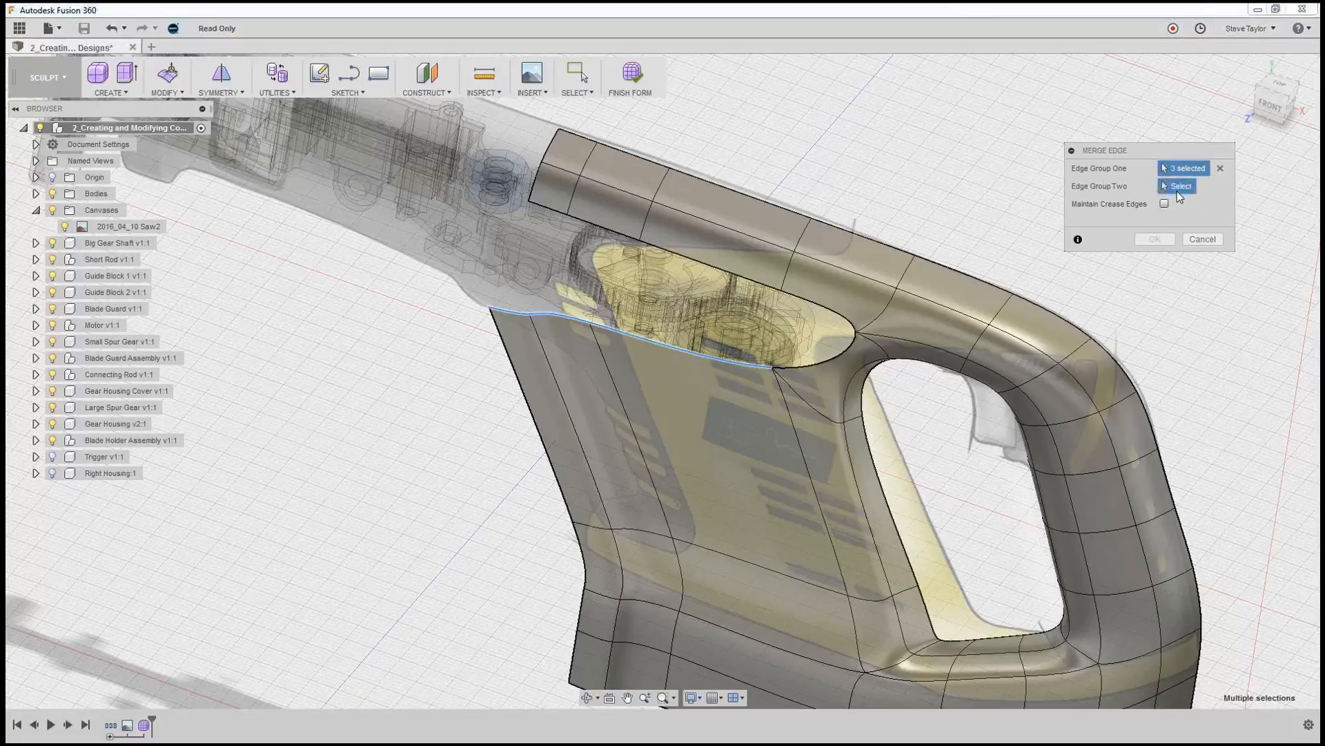
pyautogui.click(558, 214)
pyautogui.click(605, 230)
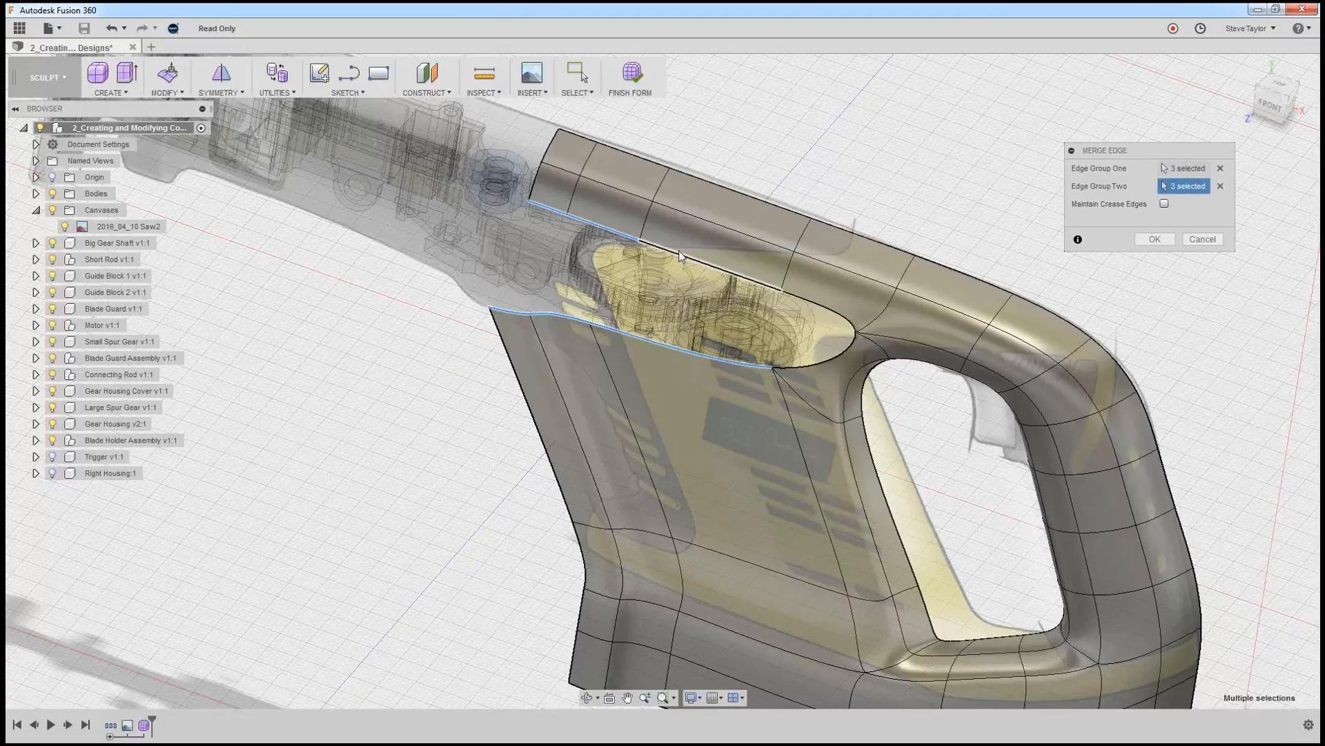
pyautogui.click(680, 254)
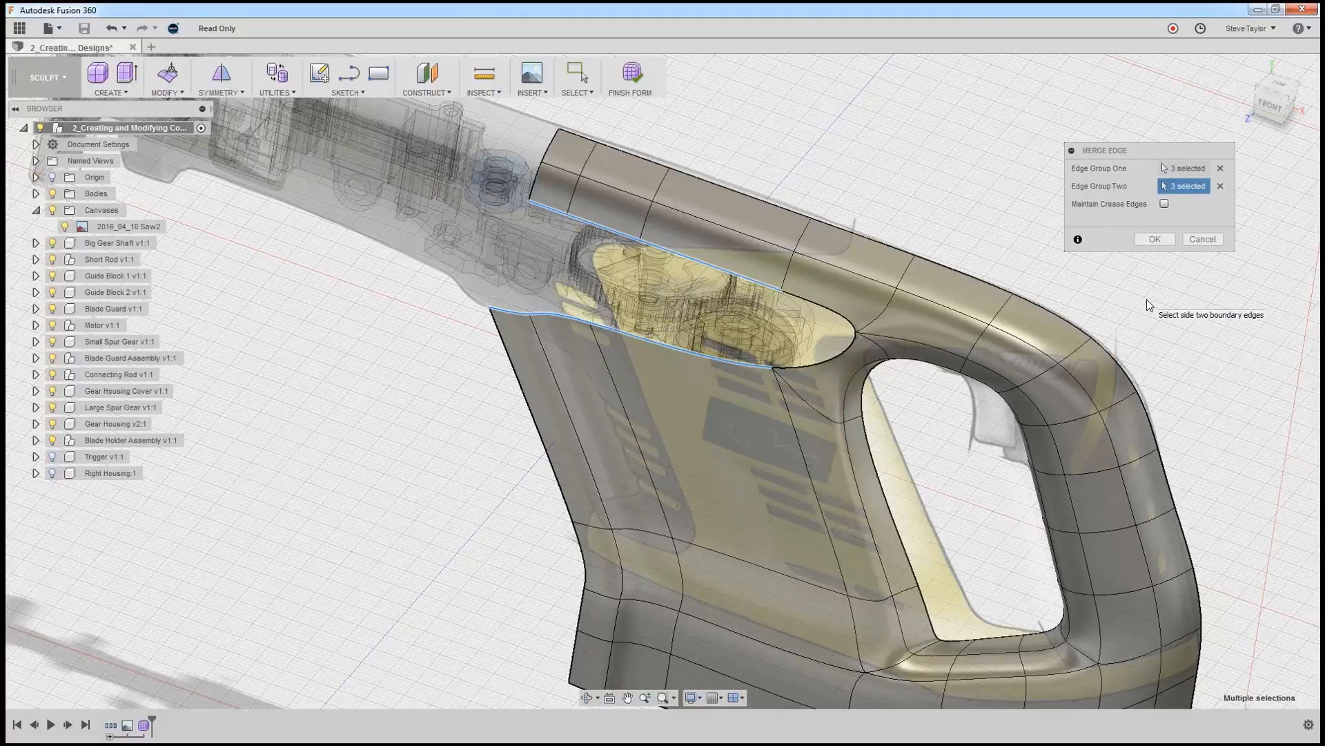
pyautogui.click(1142, 242)
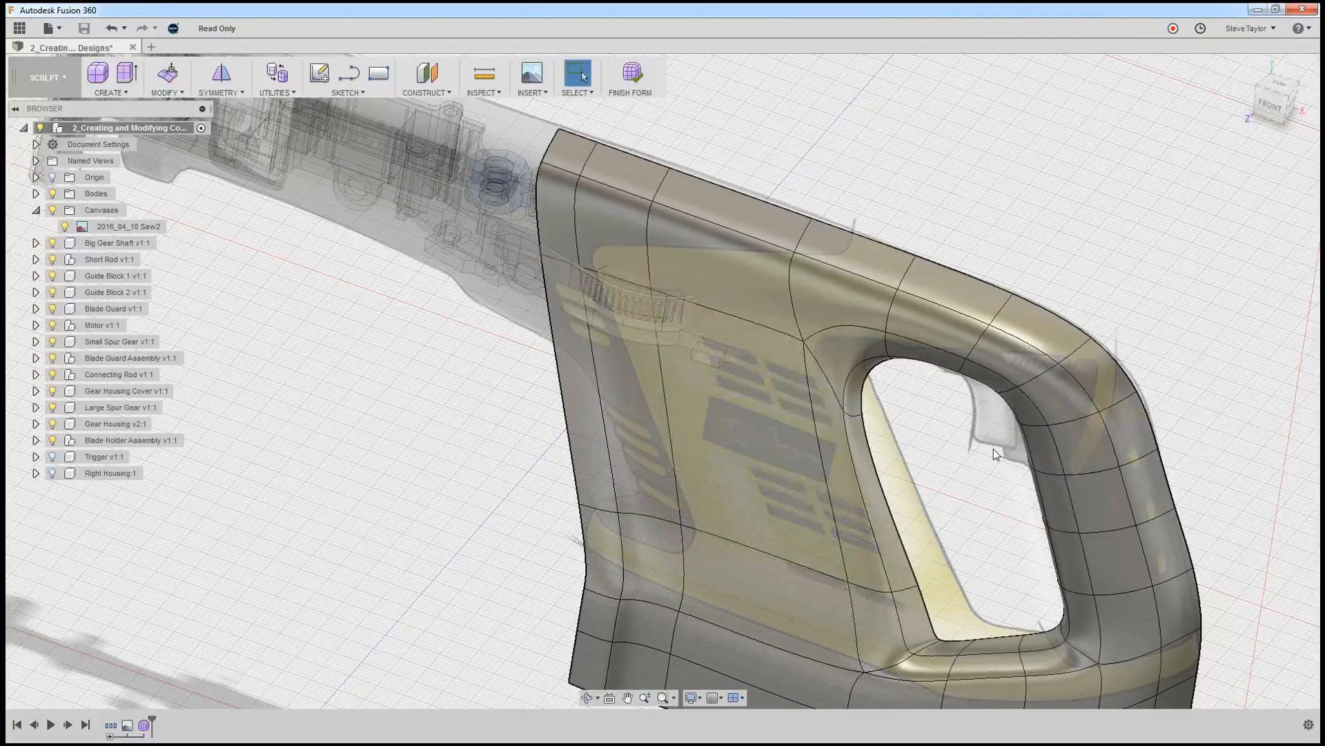
pyautogui.keyDown('shift'); pyautogui.moveTo(992, 449); pyautogui.dragTo(679, 395, button='middle'); pyautogui.keyUp('shift')
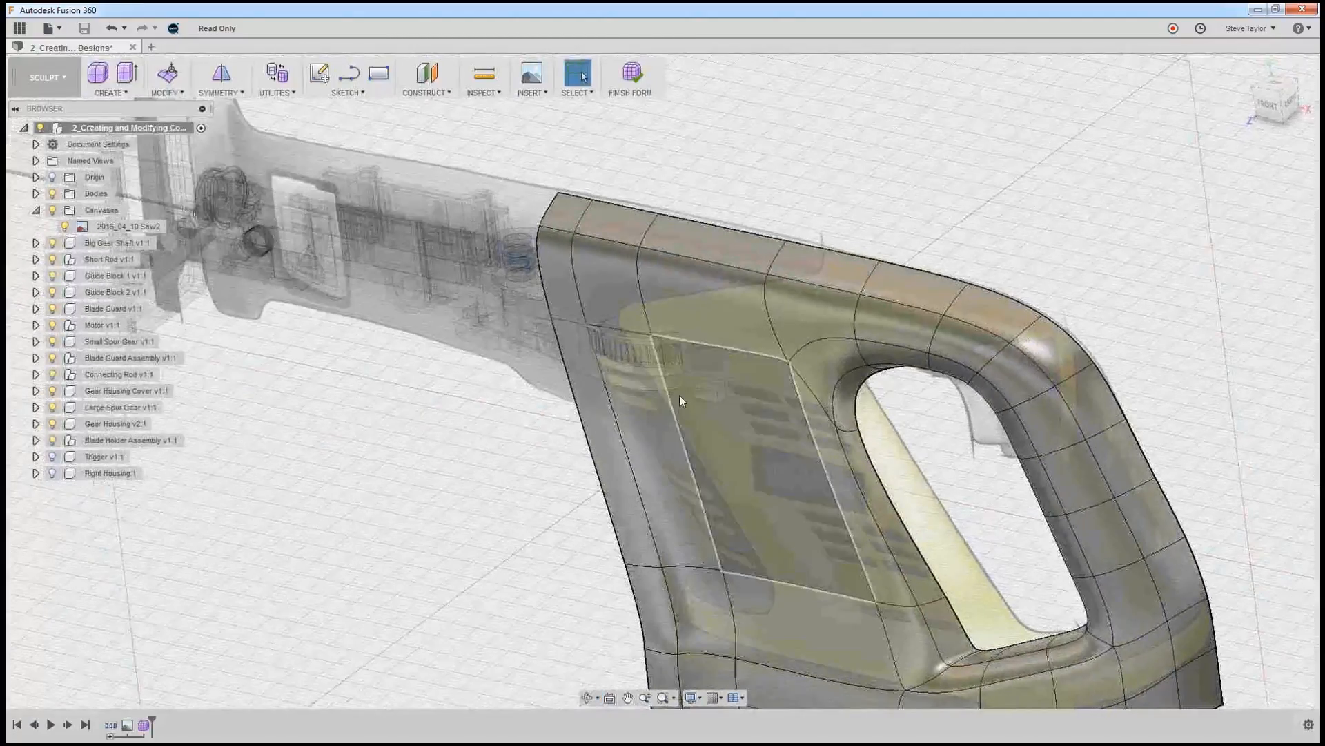
# Move the edge row running forward from above the handle opening about 8.9 mm outward, away from the motor, and finish the form edit.
pyautogui.doubleClick(564, 319)
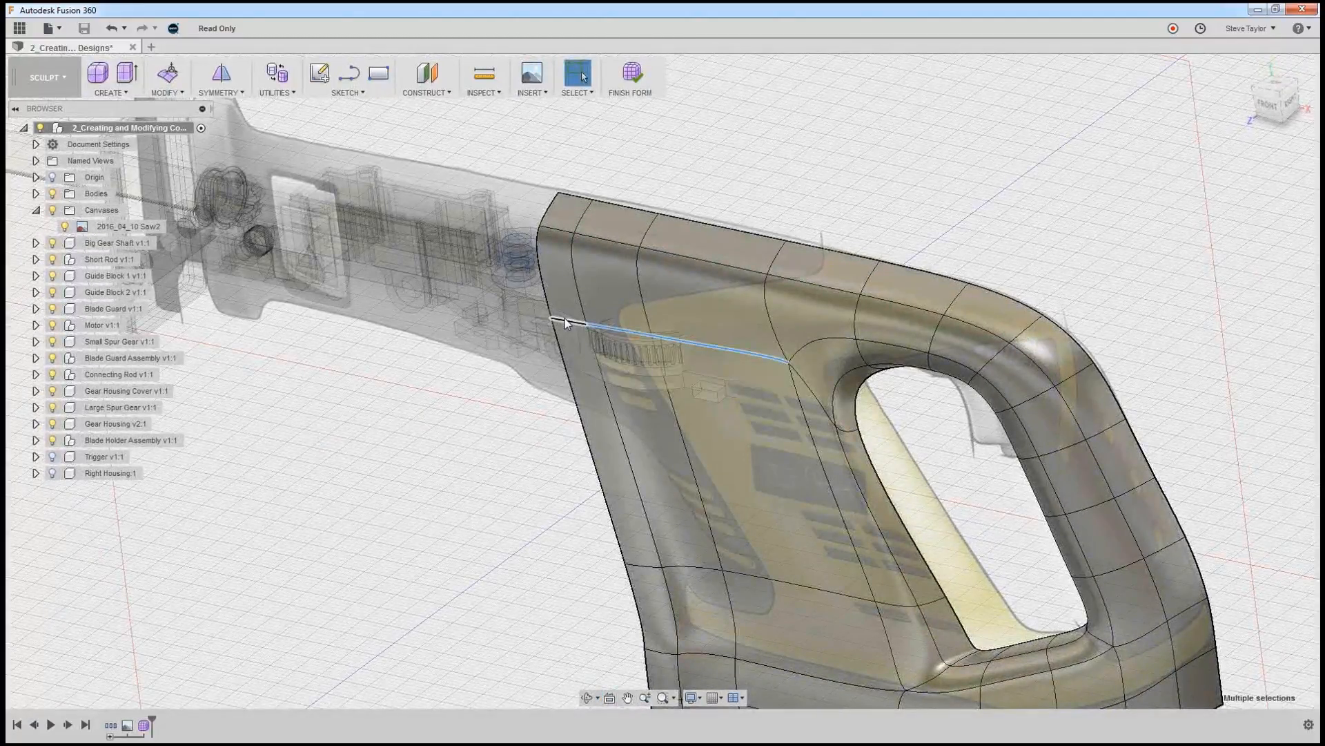
pyautogui.click(176, 87)
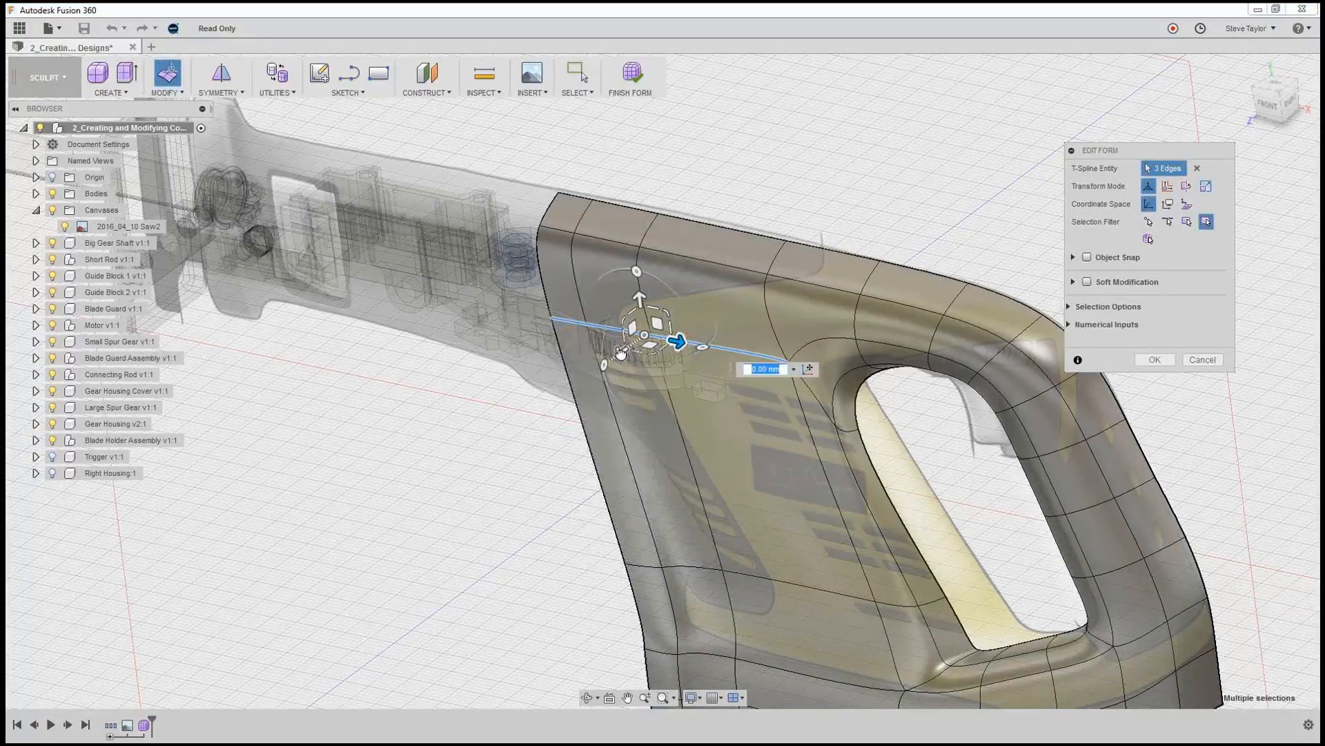
pyautogui.moveTo(620, 352)
pyautogui.mouseDown()
pyautogui.moveTo(601, 370)
pyautogui.moveTo(606, 361)
pyautogui.mouseUp()
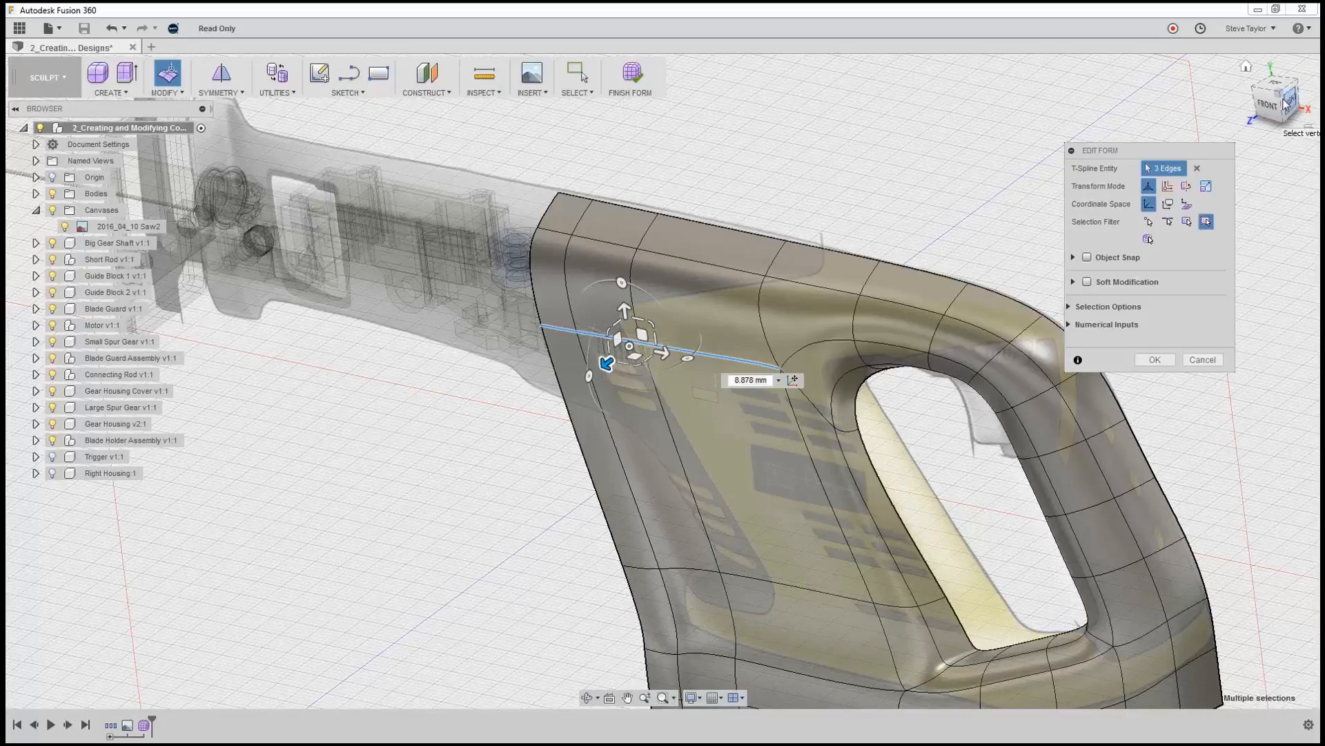
pyautogui.click(1246, 67)
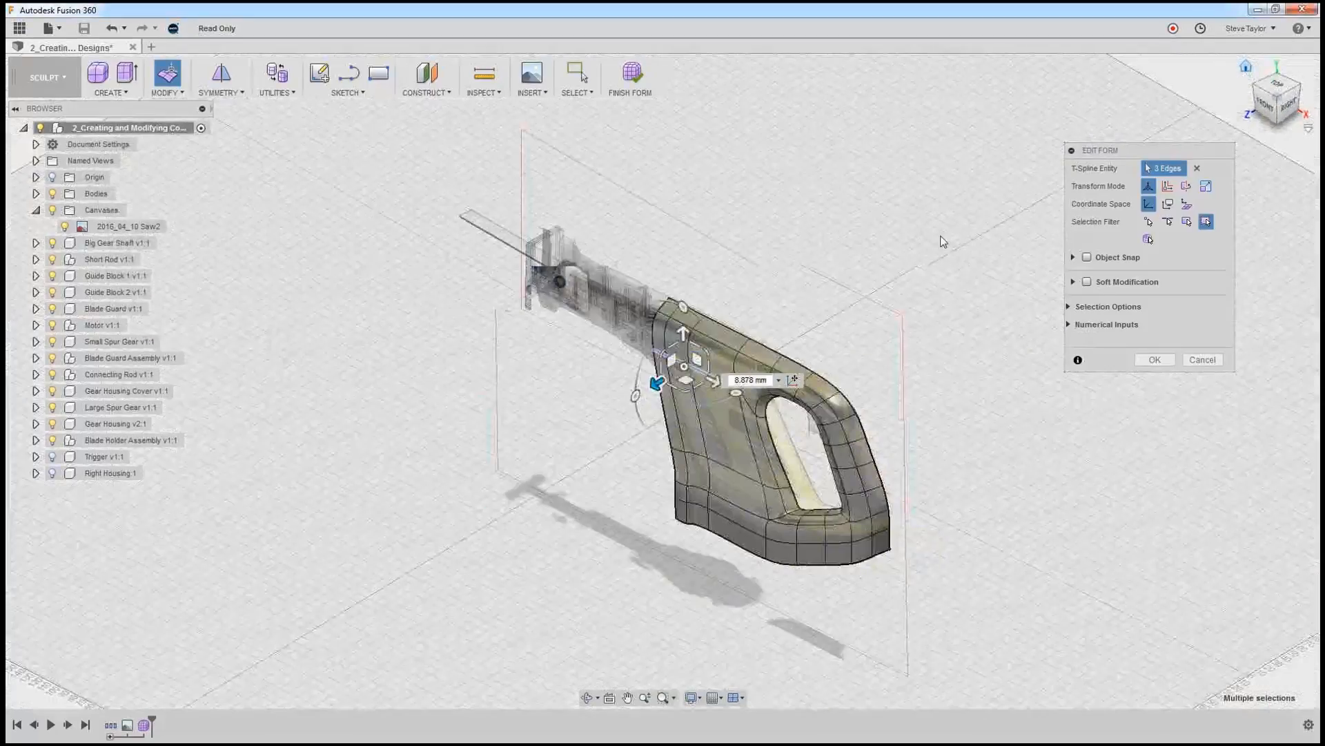
pyautogui.scroll(5, 715, 334)
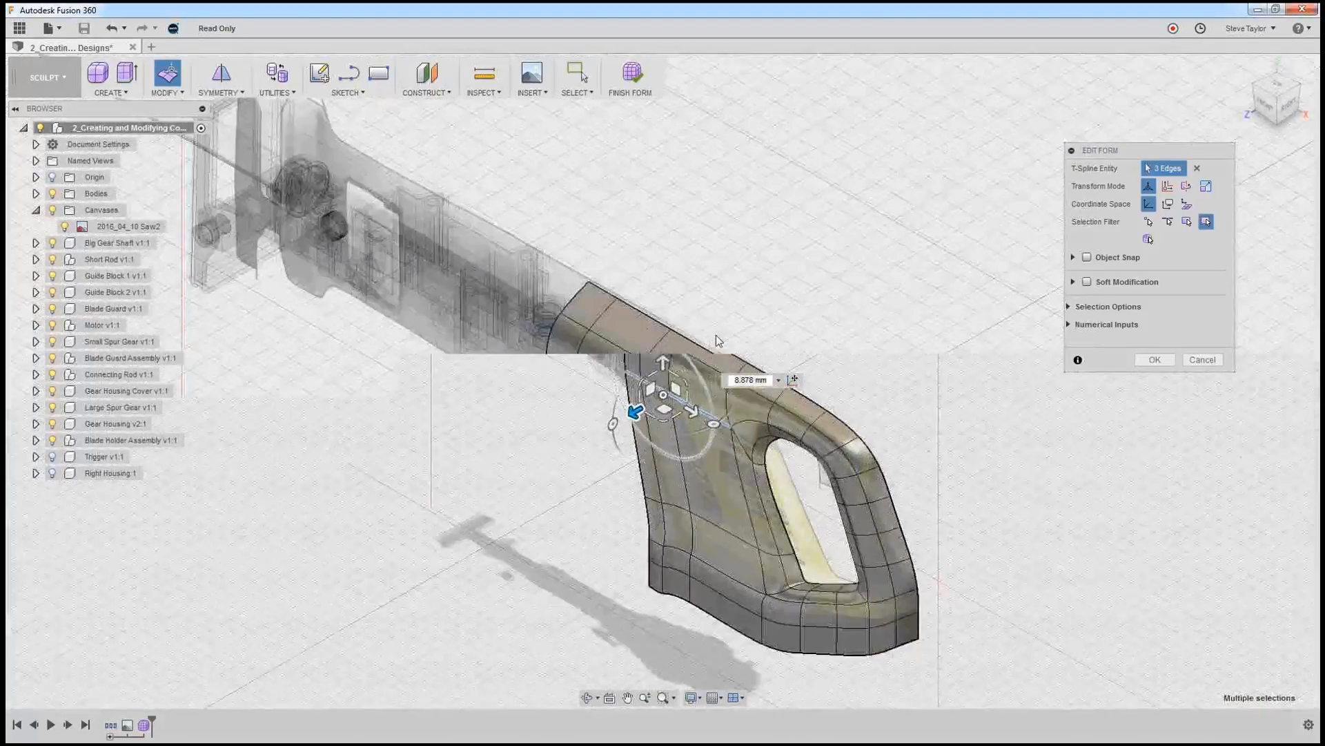
pyautogui.keyDown('shift'); pyautogui.moveTo(826, 354); pyautogui.dragTo(826, 375, button='middle'); pyautogui.keyUp('shift')
pyautogui.moveTo(833, 360)
pyautogui.keyDown('shift'); pyautogui.mouseDown(button='middle')
pyautogui.moveTo(859, 345)
pyautogui.moveTo(828, 361)
pyautogui.mouseUp(button='middle'); pyautogui.keyUp('shift')
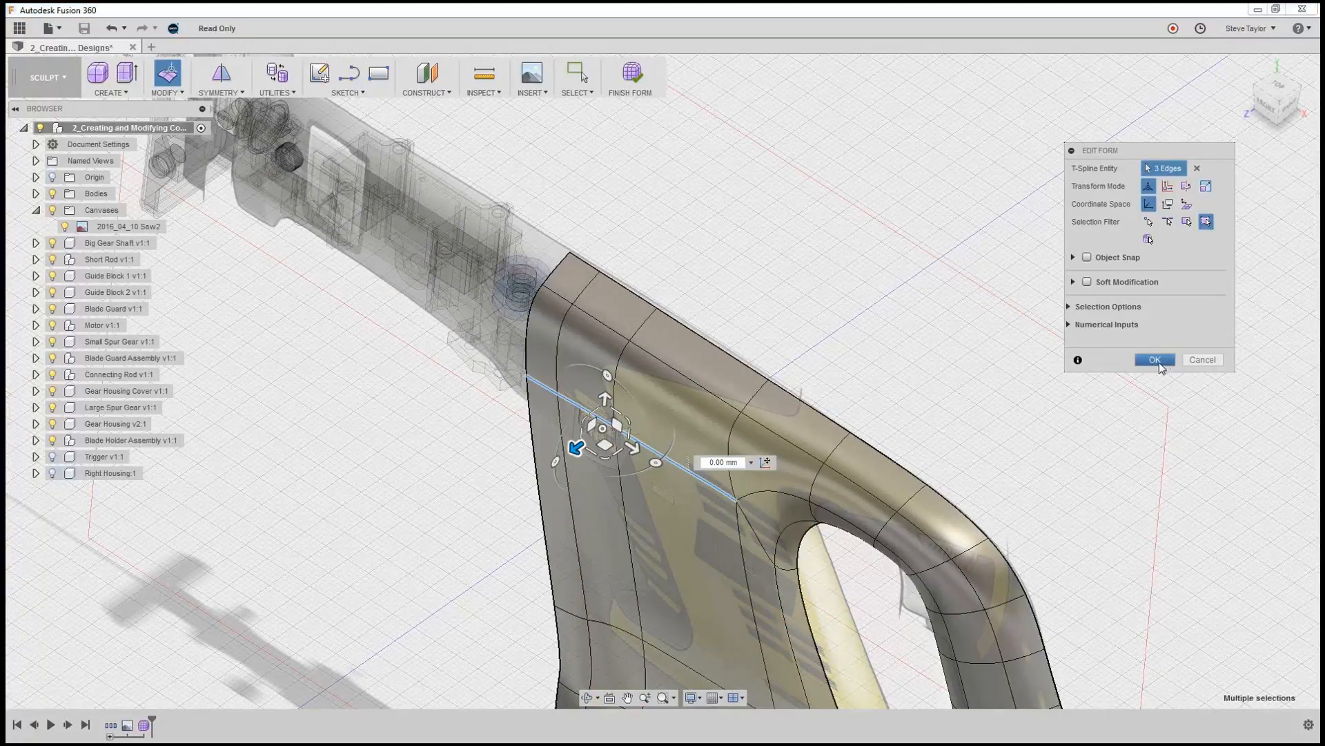
pyautogui.click(1156, 360)
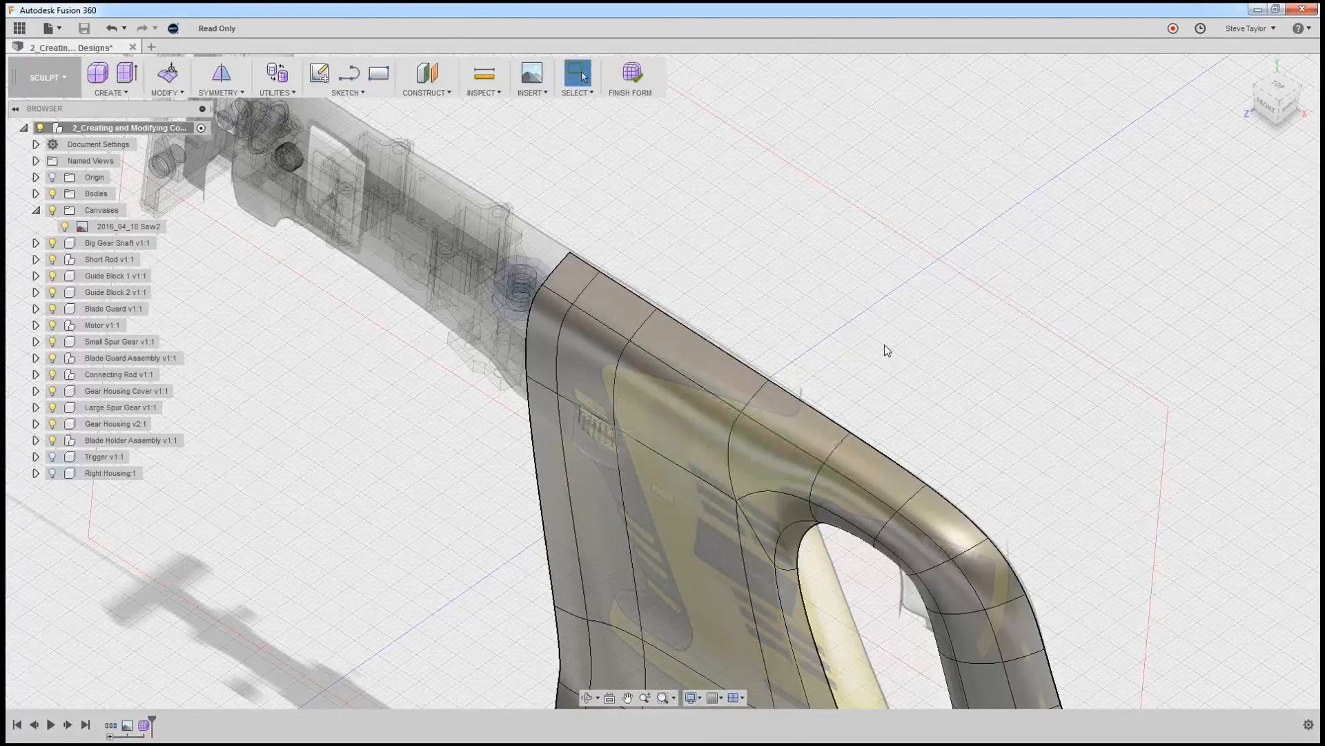
# Examine the half housing from the rear and front to compare its open inner edges with the centre plane.
pyautogui.keyDown('shift'); pyautogui.moveTo(887, 355); pyautogui.dragTo(835, 317, button='middle'); pyautogui.keyUp('shift')
pyautogui.scroll(-3, 976, 528)
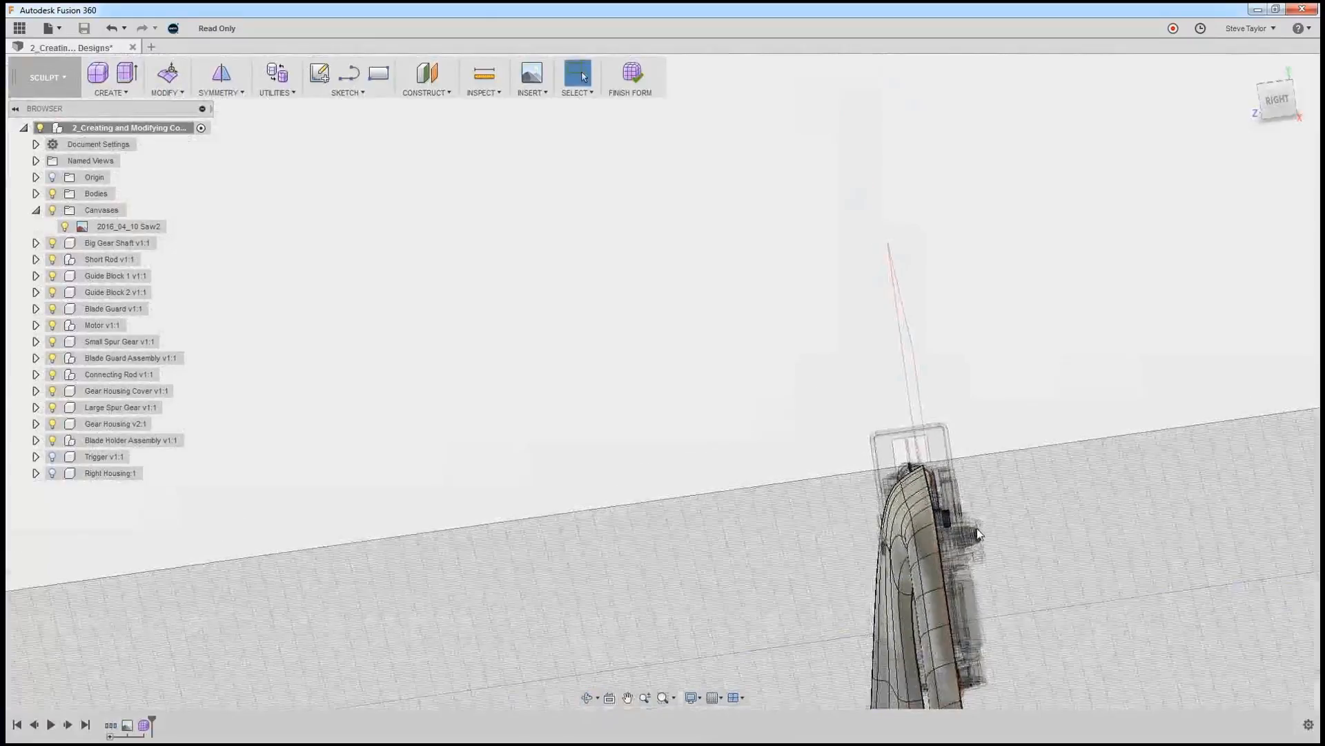
pyautogui.scroll(4, 976, 528)
pyautogui.scroll(-4, 978, 532)
pyautogui.moveTo(1005, 552); pyautogui.dragTo(812, 401, button='middle')
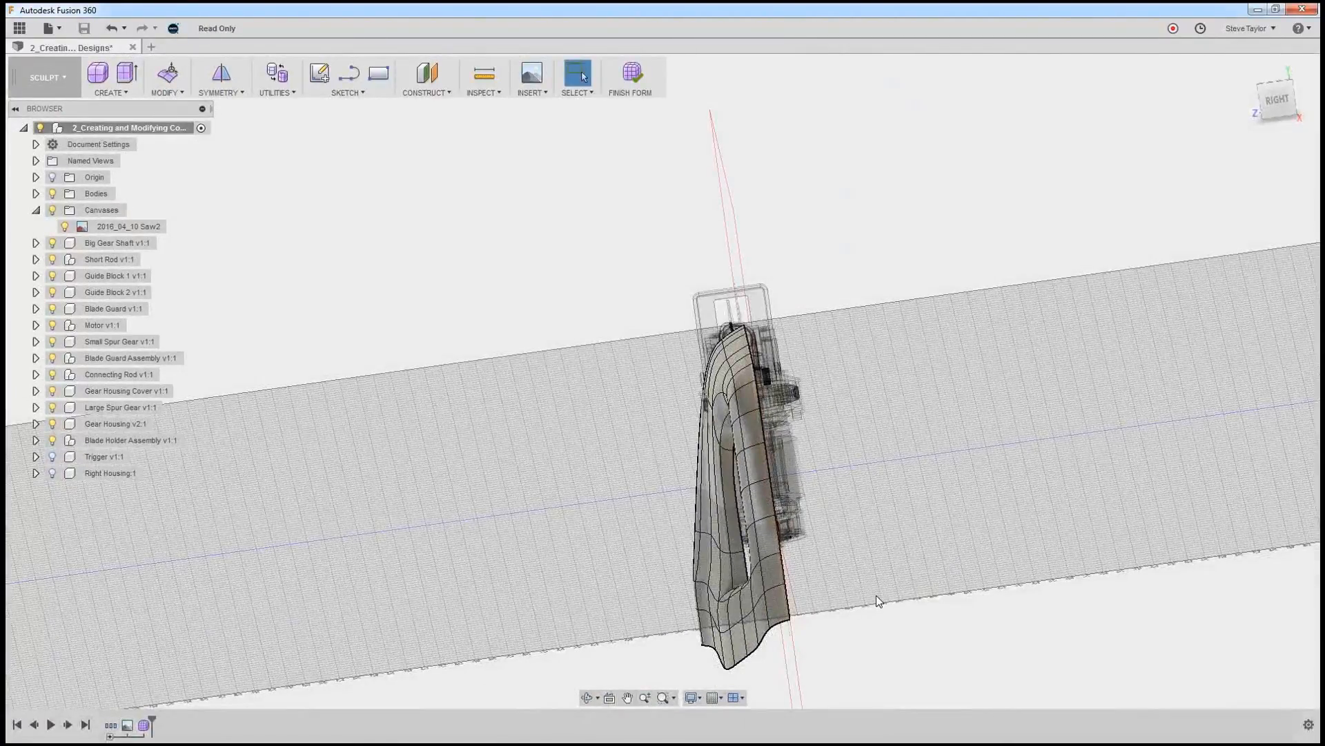
pyautogui.keyDown('shift'); pyautogui.moveTo(876, 595); pyautogui.dragTo(855, 545, button='middle'); pyautogui.keyUp('shift')
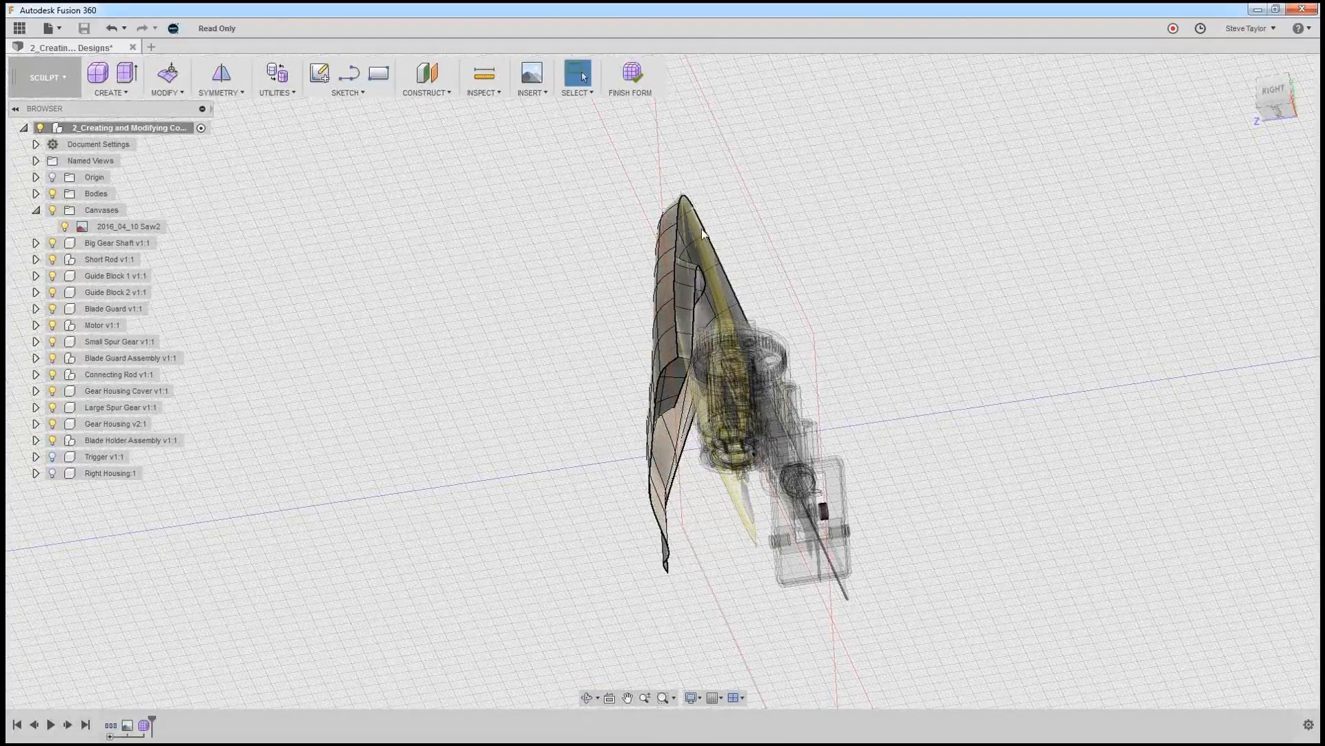
pyautogui.keyDown('shift'); pyautogui.moveTo(775, 520); pyautogui.dragTo(779, 553, button='middle'); pyautogui.keyUp('shift')
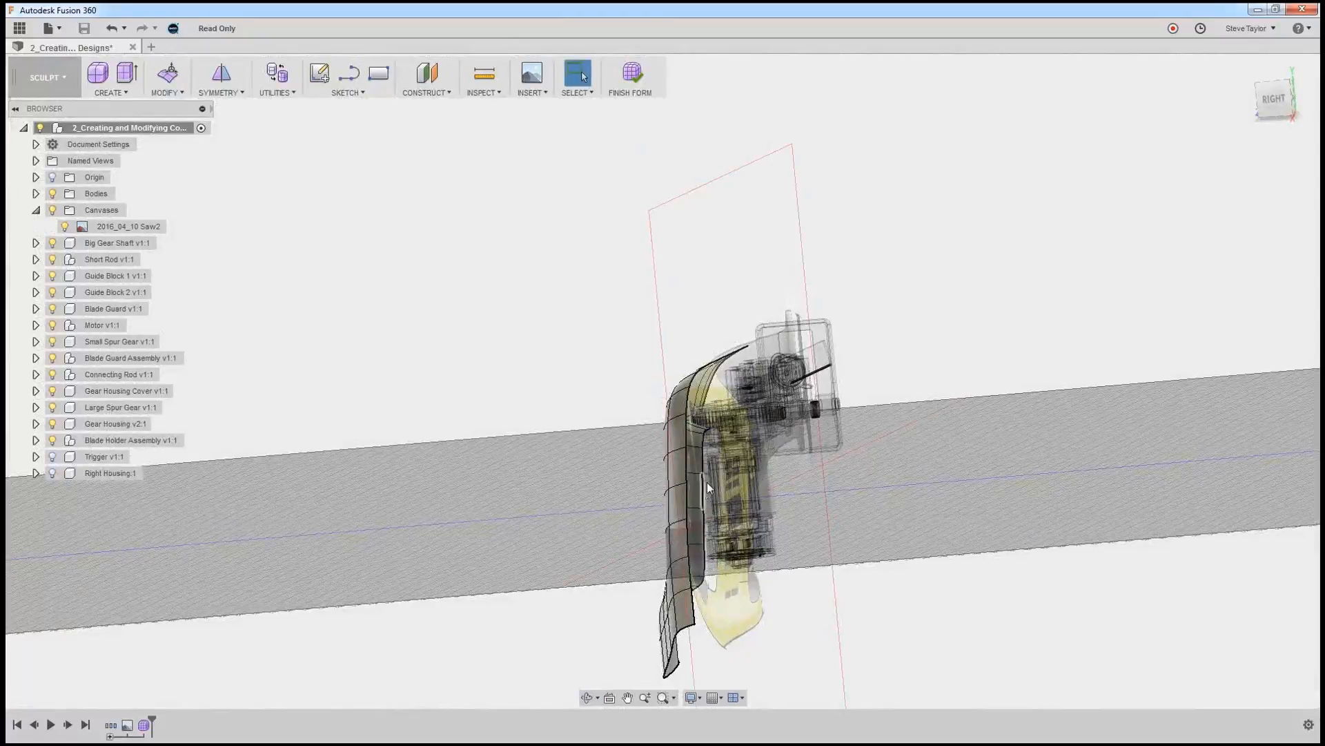
pyautogui.keyDown('shift'); pyautogui.moveTo(787, 607); pyautogui.dragTo(1100, 621, button='middle'); pyautogui.keyUp('shift')
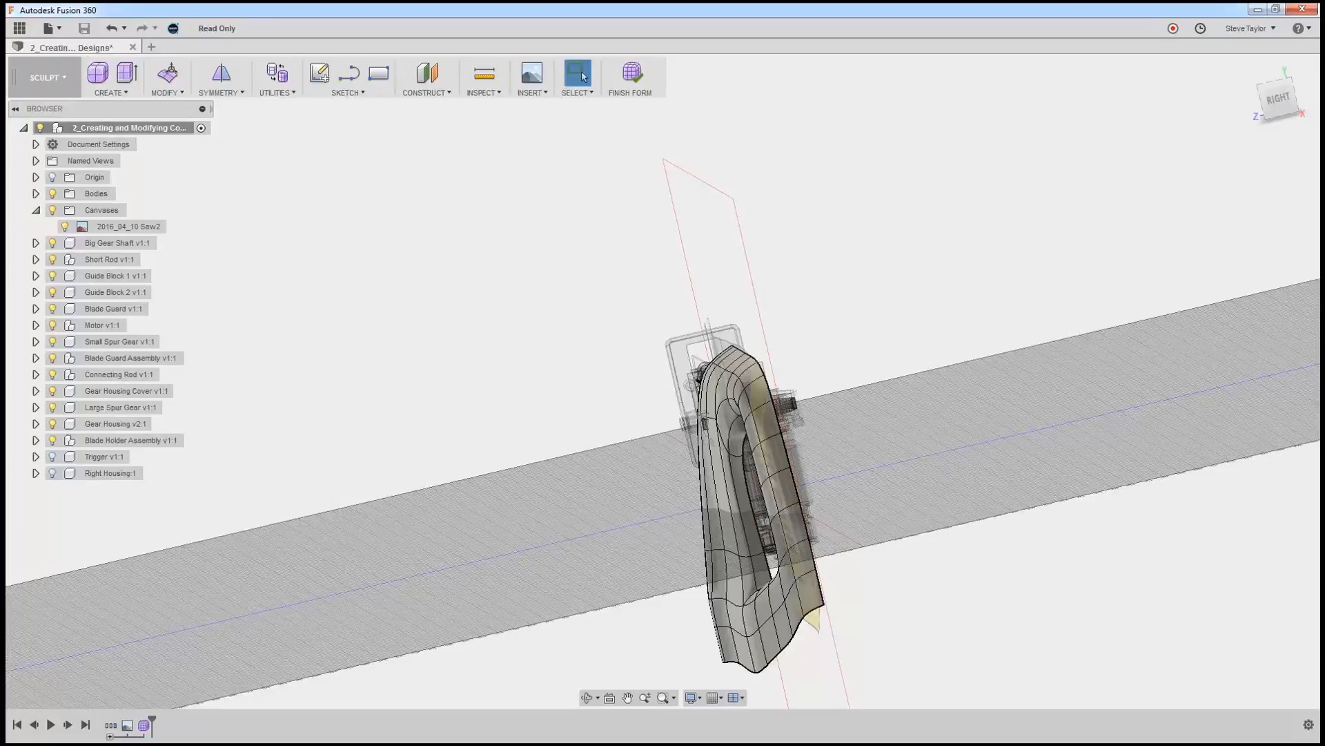
pyautogui.click(180, 93)
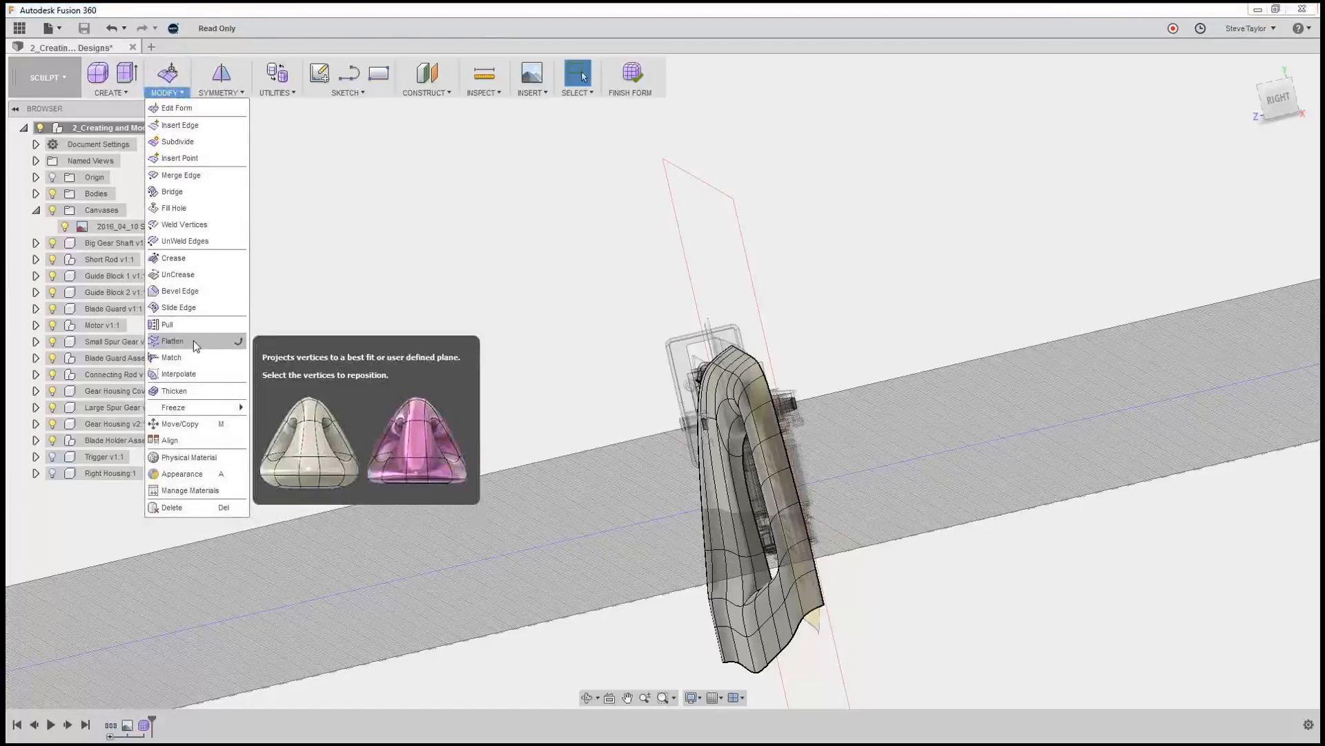
pyautogui.click(173, 341)
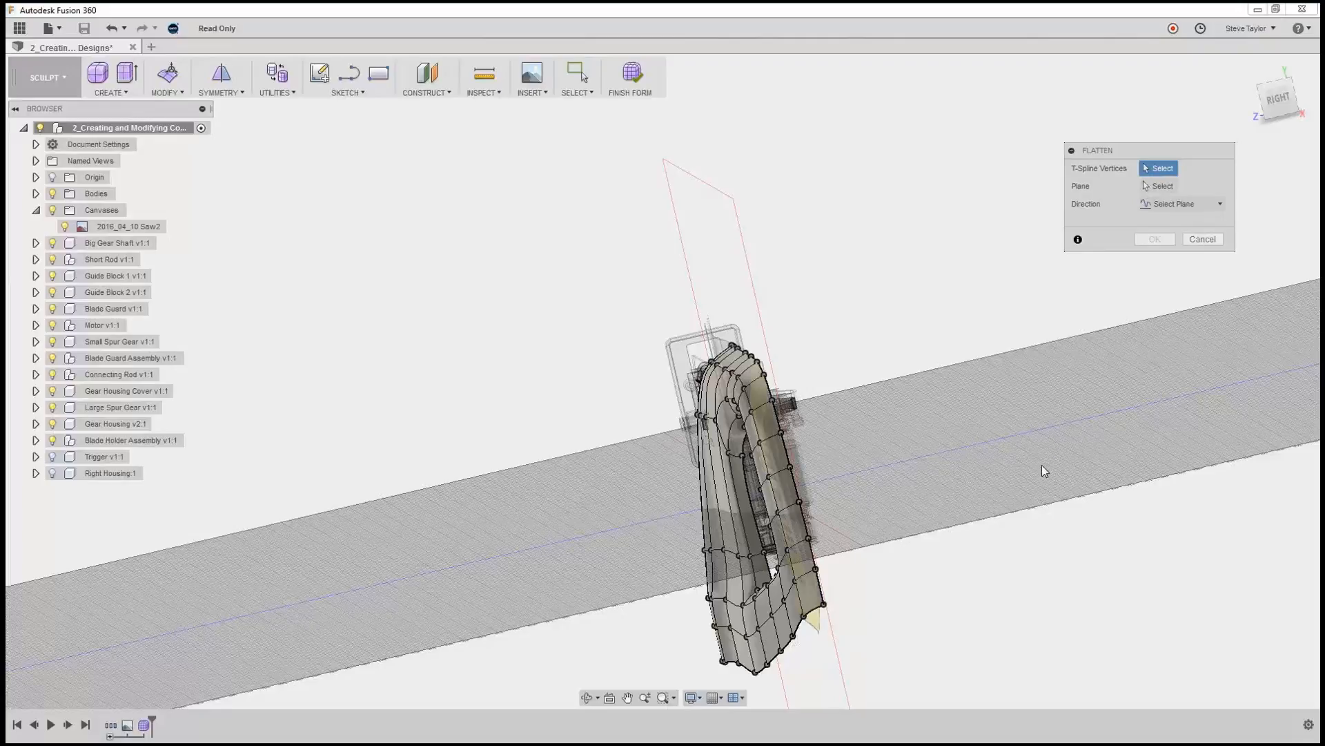
pyautogui.keyDown('shift'); pyautogui.moveTo(895, 577); pyautogui.dragTo(877, 584, button='middle'); pyautogui.keyUp('shift')
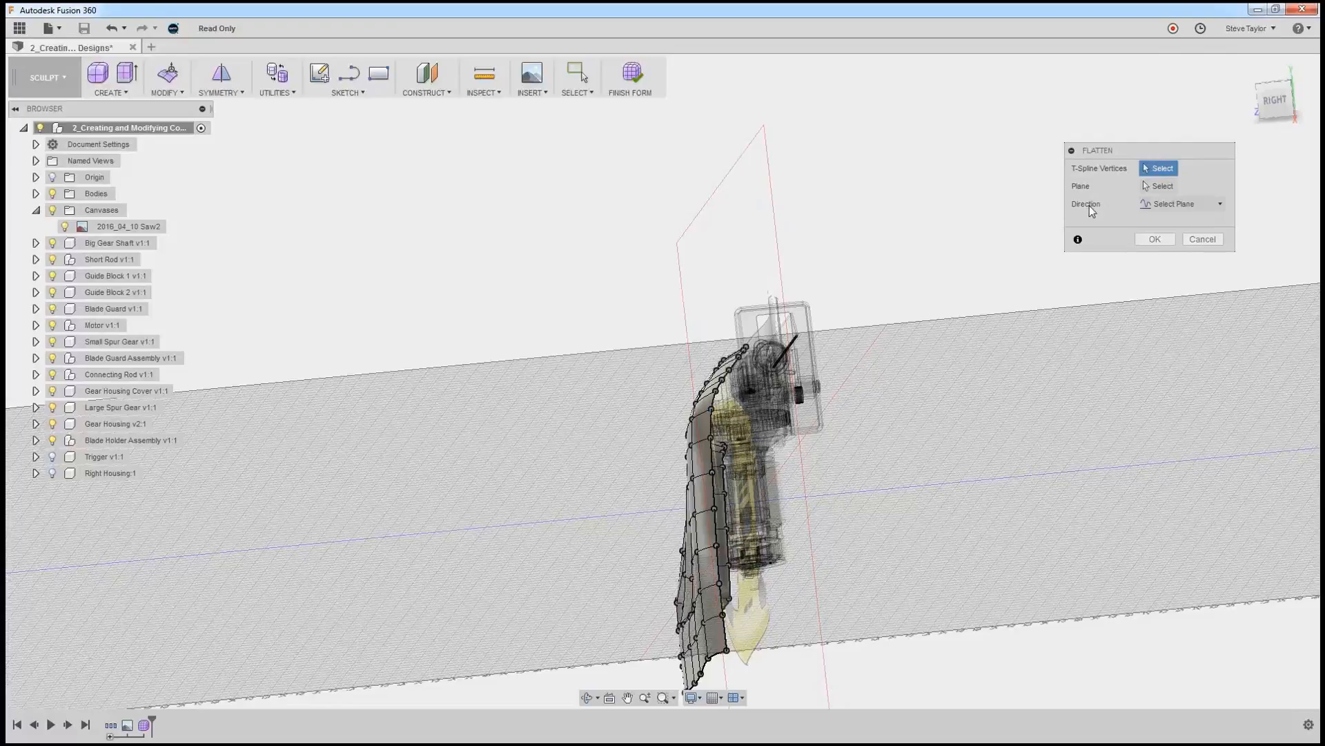
pyautogui.click(1158, 187)
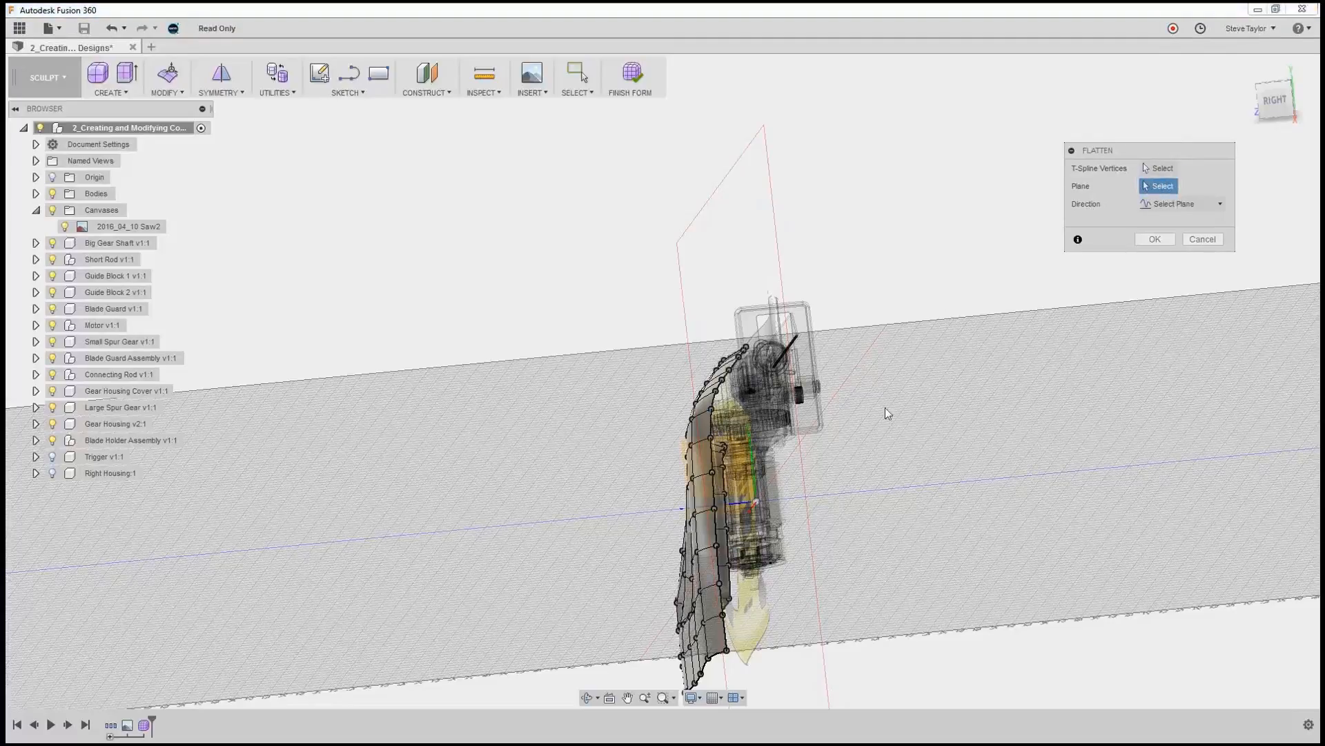
pyautogui.click(1219, 205)
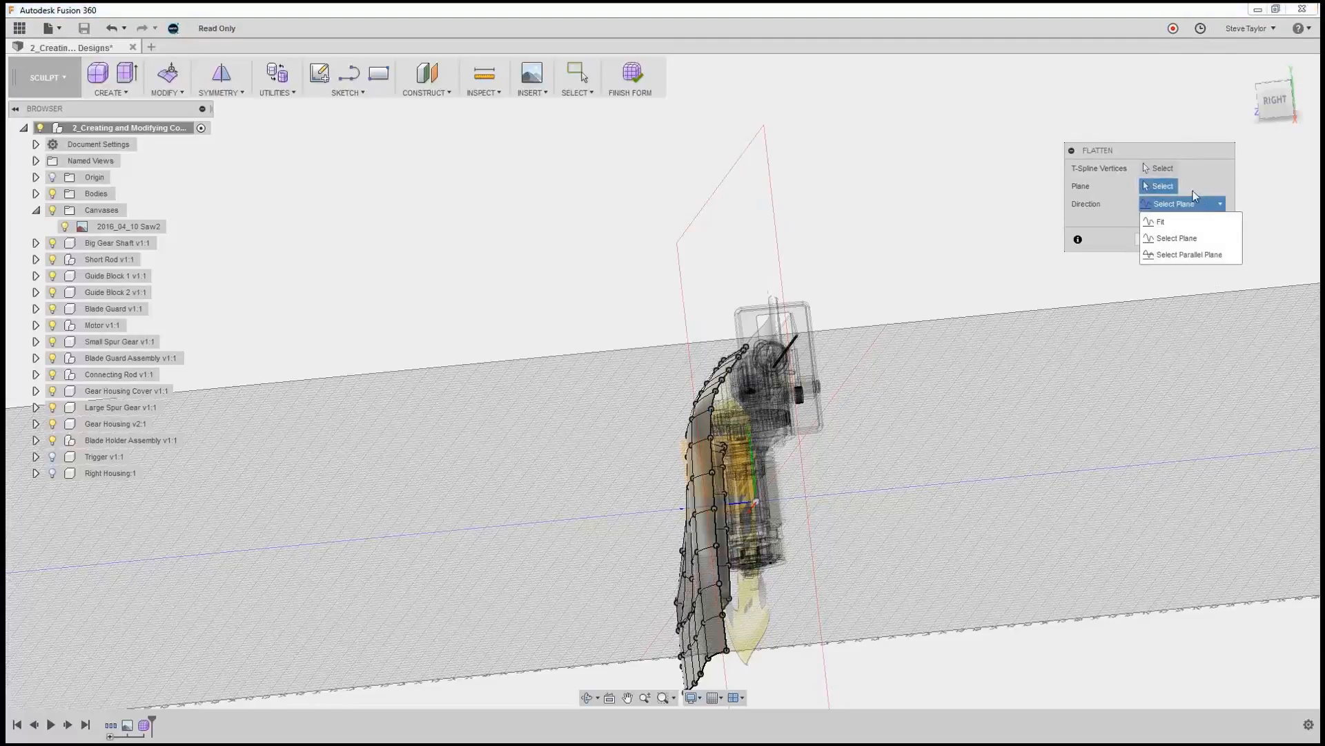
pyautogui.click(1117, 228)
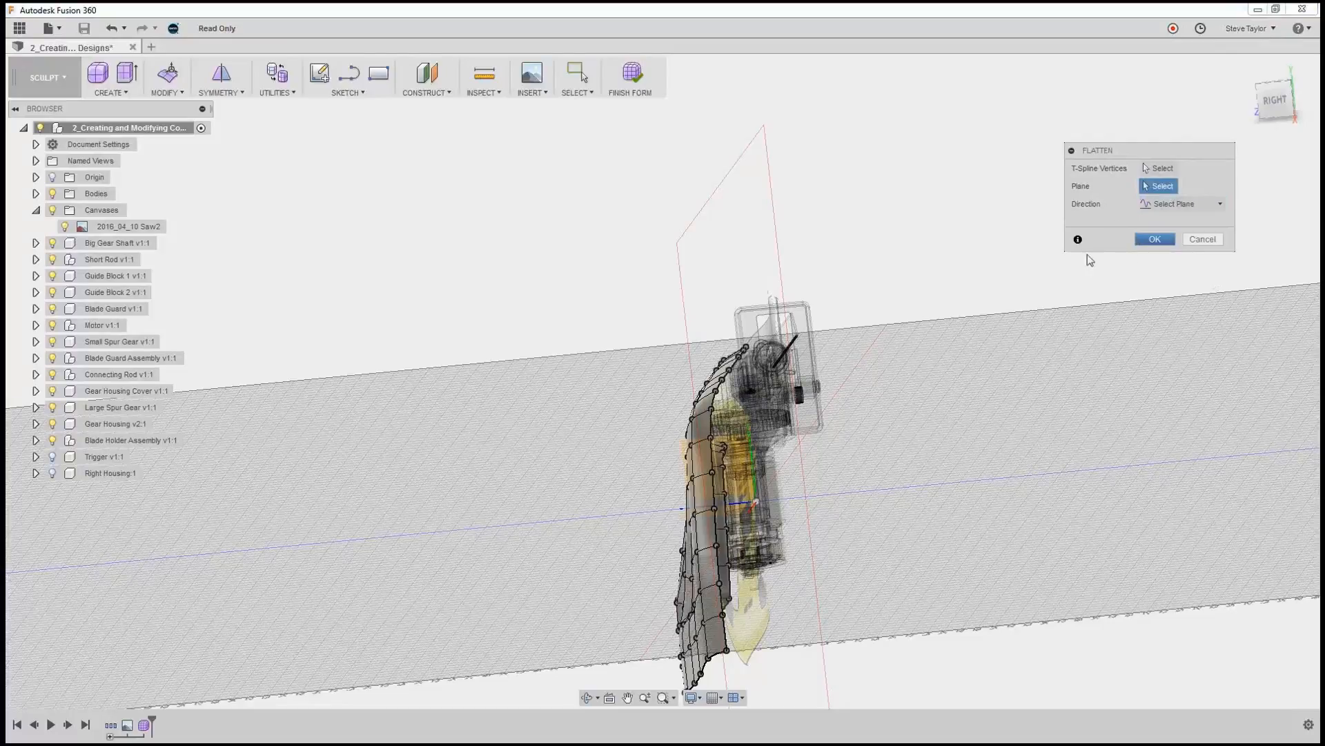
pyautogui.click(1200, 240)
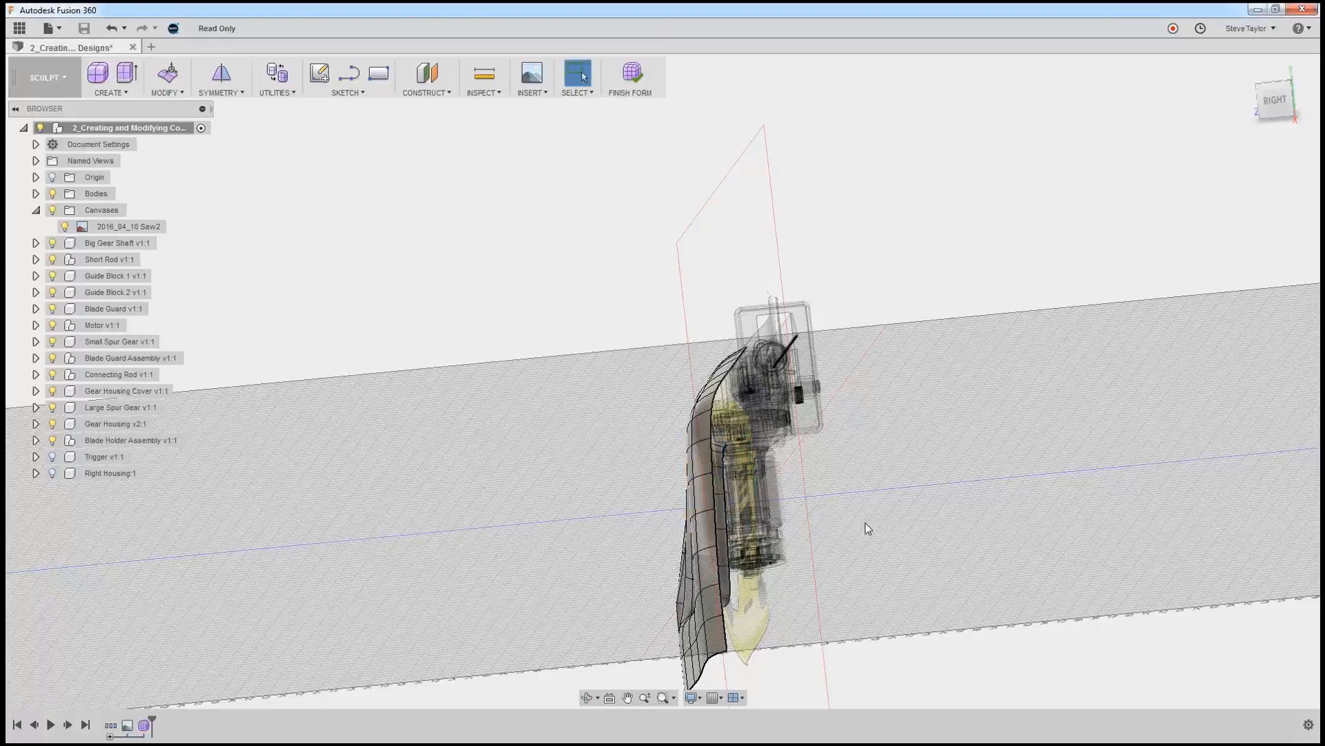
# Flatten the vertices of the handle opening's inner edge loop and the housing's outer top and rear boundary onto the vertical XY origin plane.
pyautogui.scroll(2, 876, 523)
pyautogui.scroll(3, 876, 523)
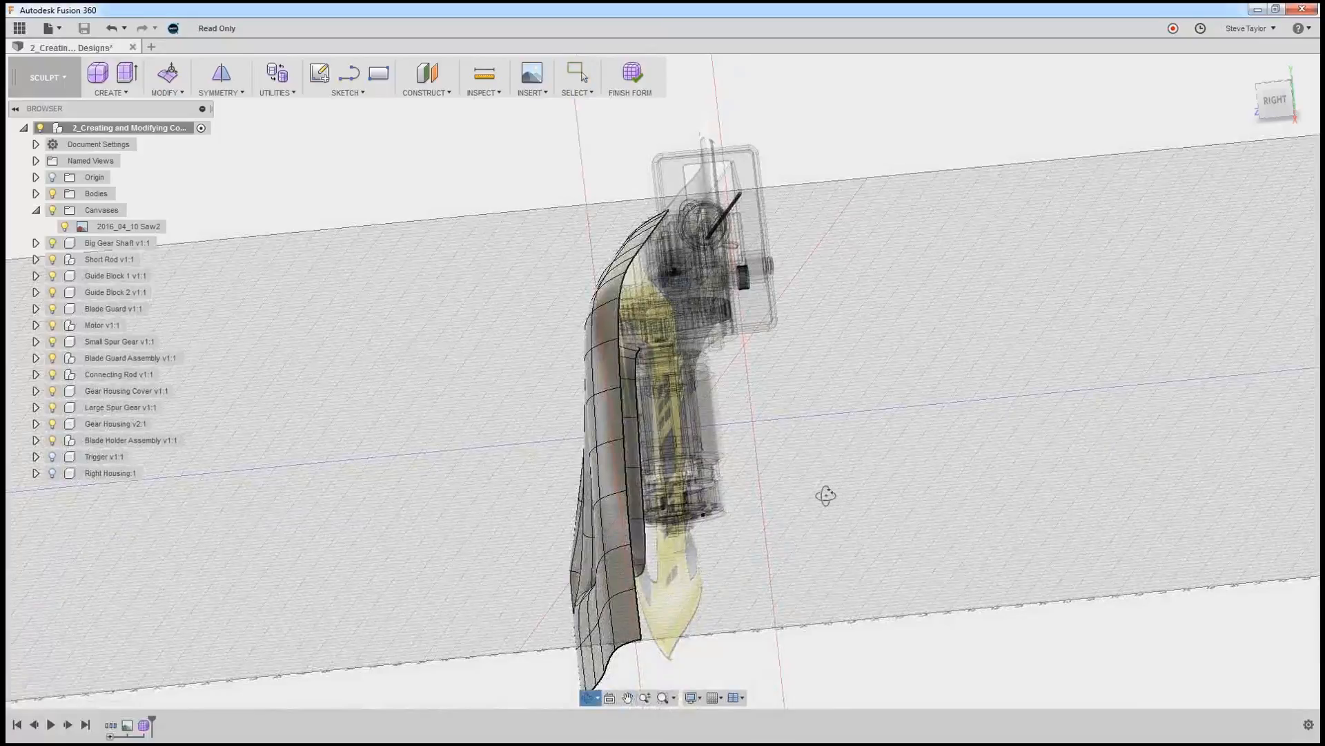
pyautogui.keyDown('shift'); pyautogui.moveTo(832, 487); pyautogui.dragTo(435, 491, button='middle'); pyautogui.keyUp('shift')
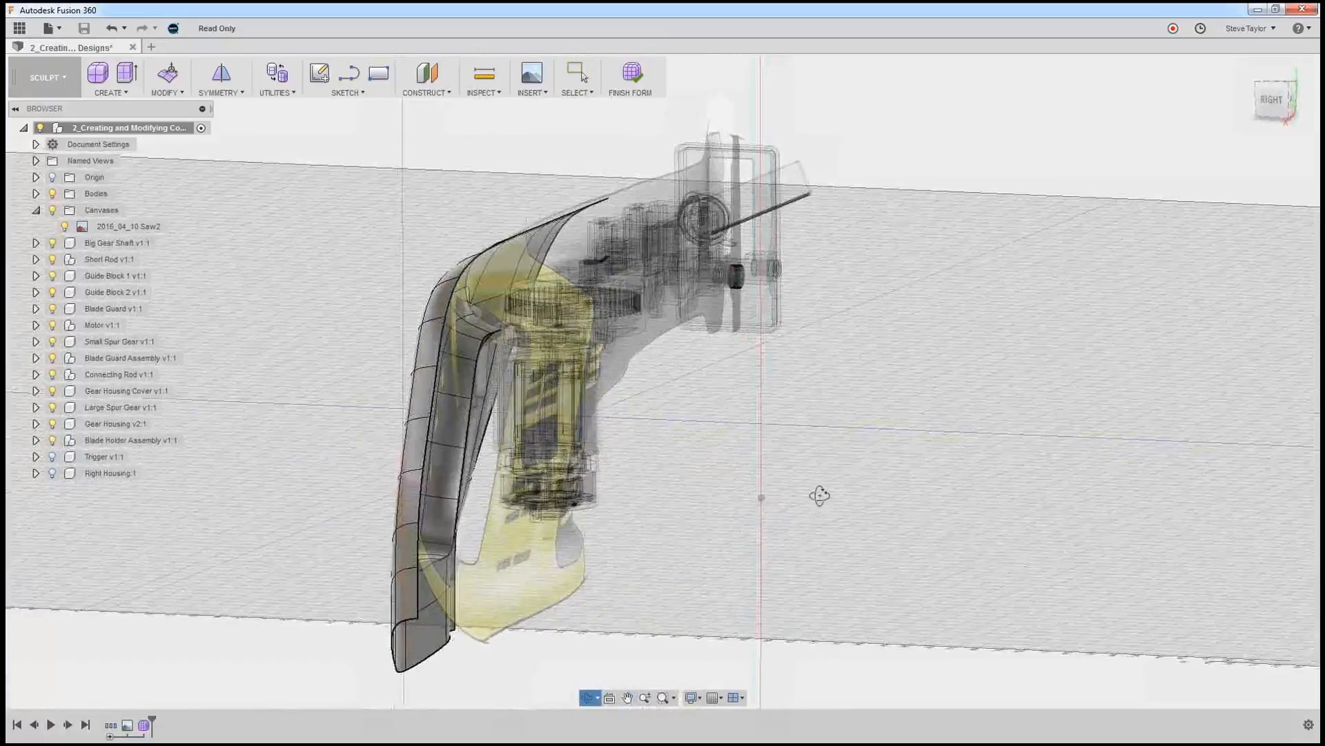
pyautogui.doubleClick(464, 465)
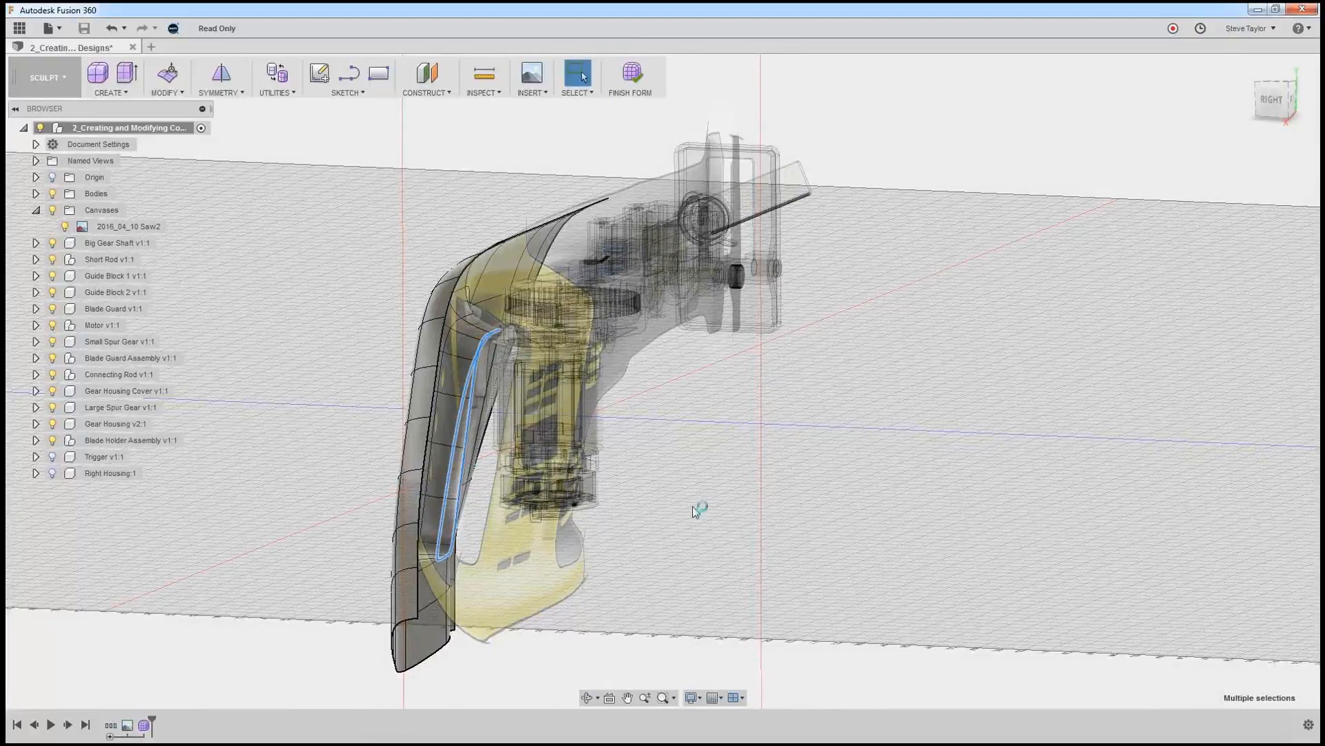
pyautogui.keyDown('shift'); pyautogui.moveTo(701, 507); pyautogui.dragTo(661, 496, button='middle'); pyautogui.keyUp('shift')
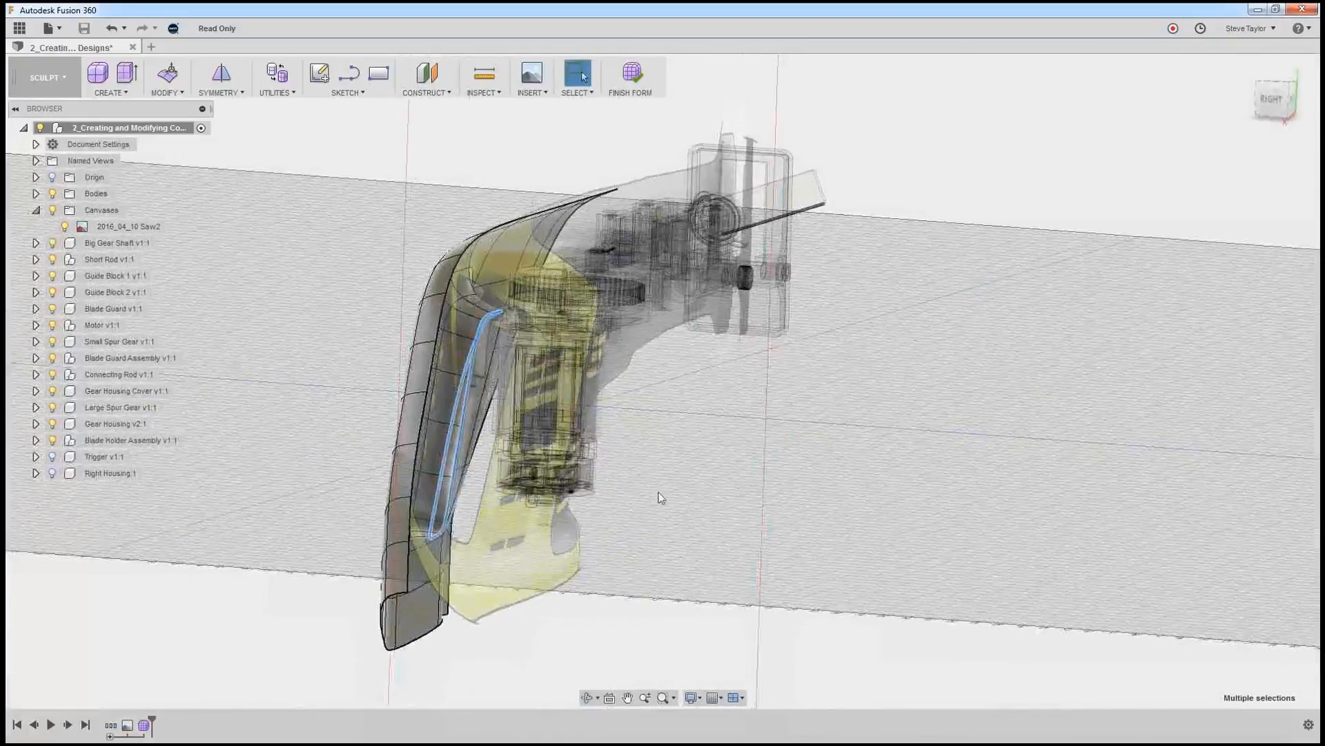
pyautogui.keyDown('shift'); pyautogui.doubleClick(424, 421); pyautogui.keyUp('shift')
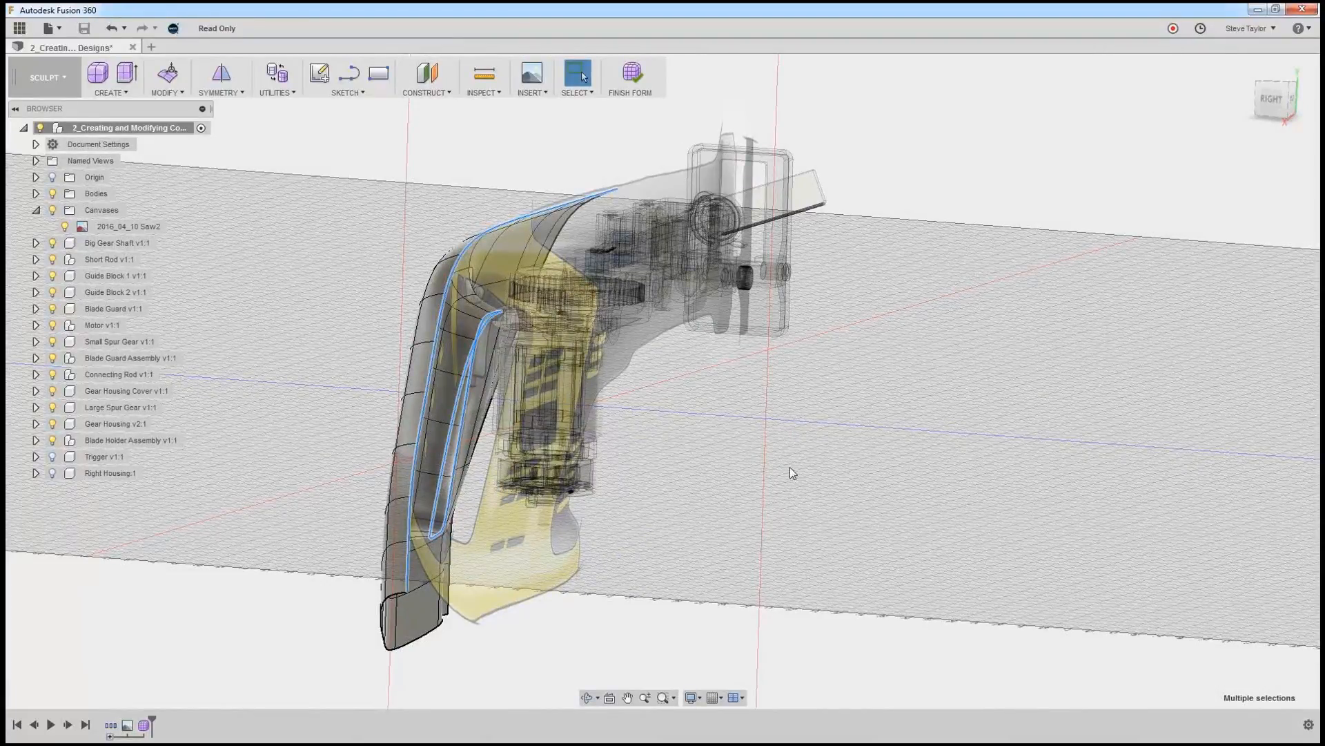
pyautogui.click(182, 93)
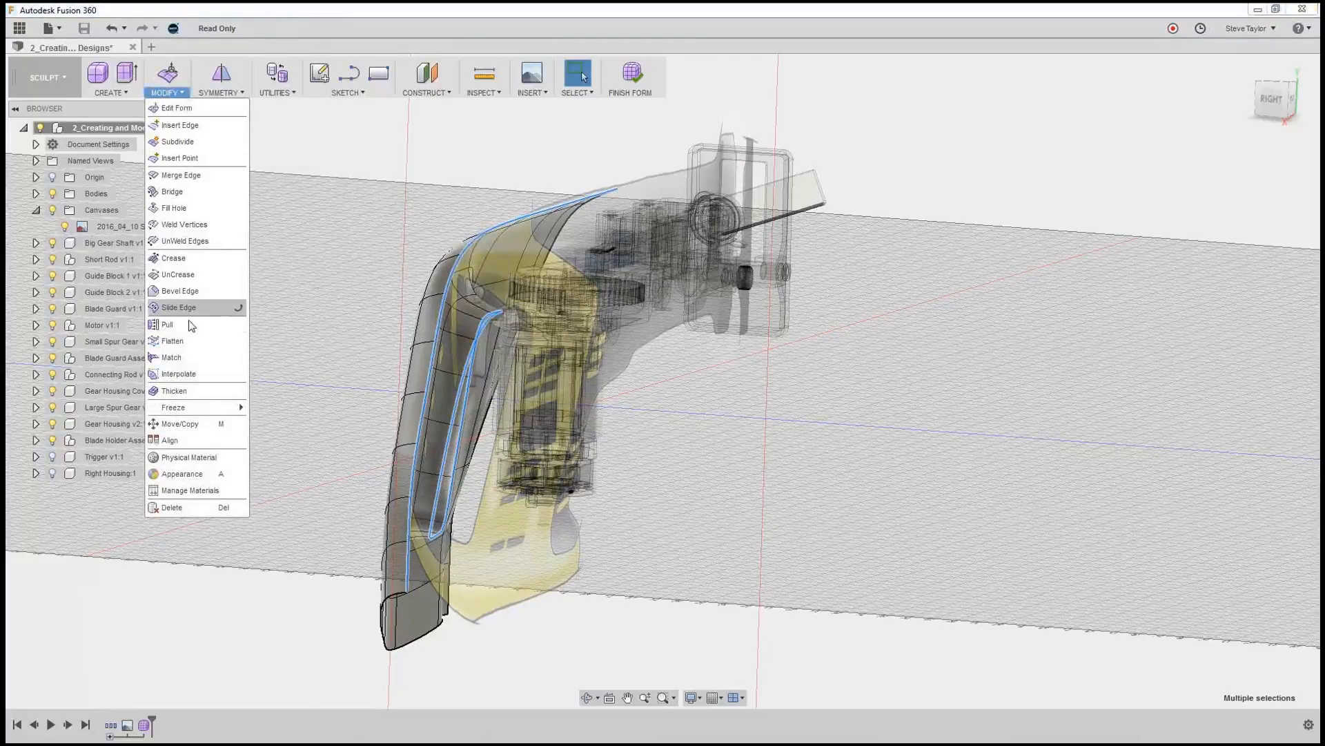
pyautogui.click(190, 339)
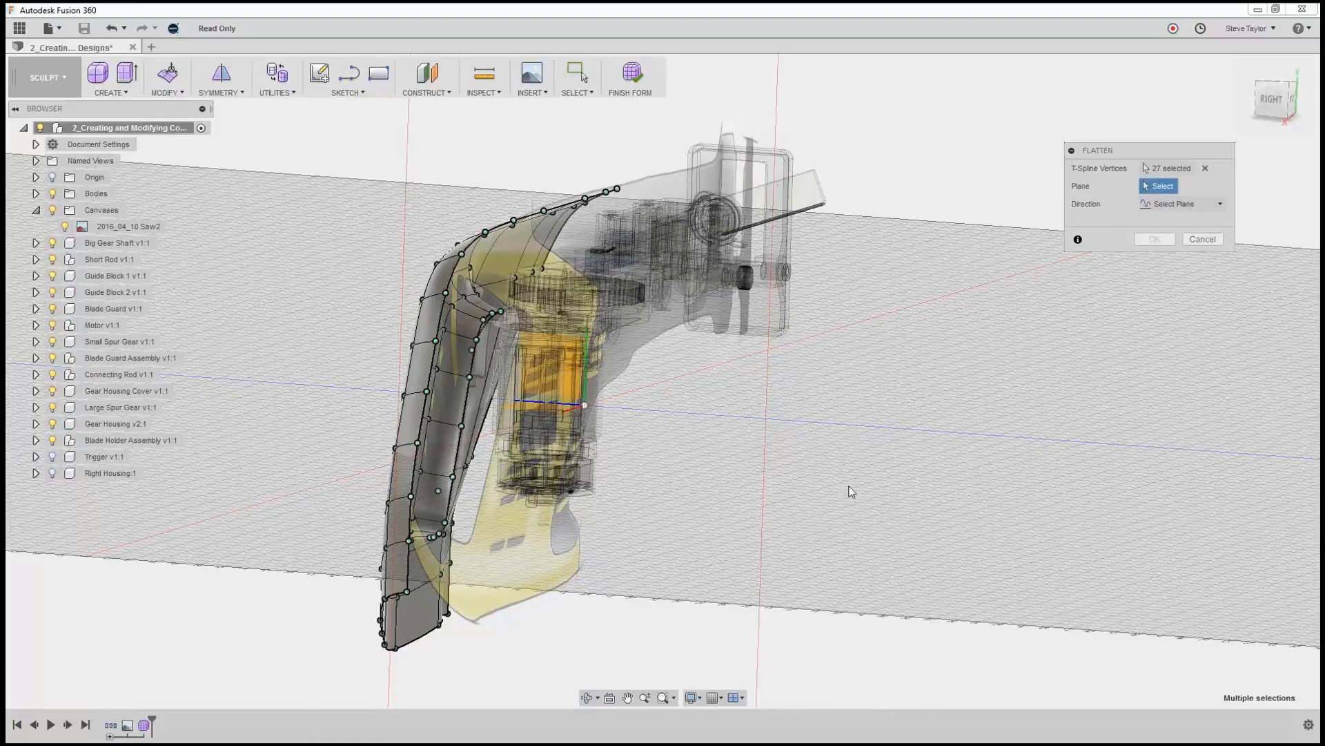
pyautogui.keyDown('shift'); pyautogui.moveTo(817, 468); pyautogui.dragTo(864, 493, button='middle'); pyautogui.keyUp('shift')
pyautogui.scroll(-3, 864, 493)
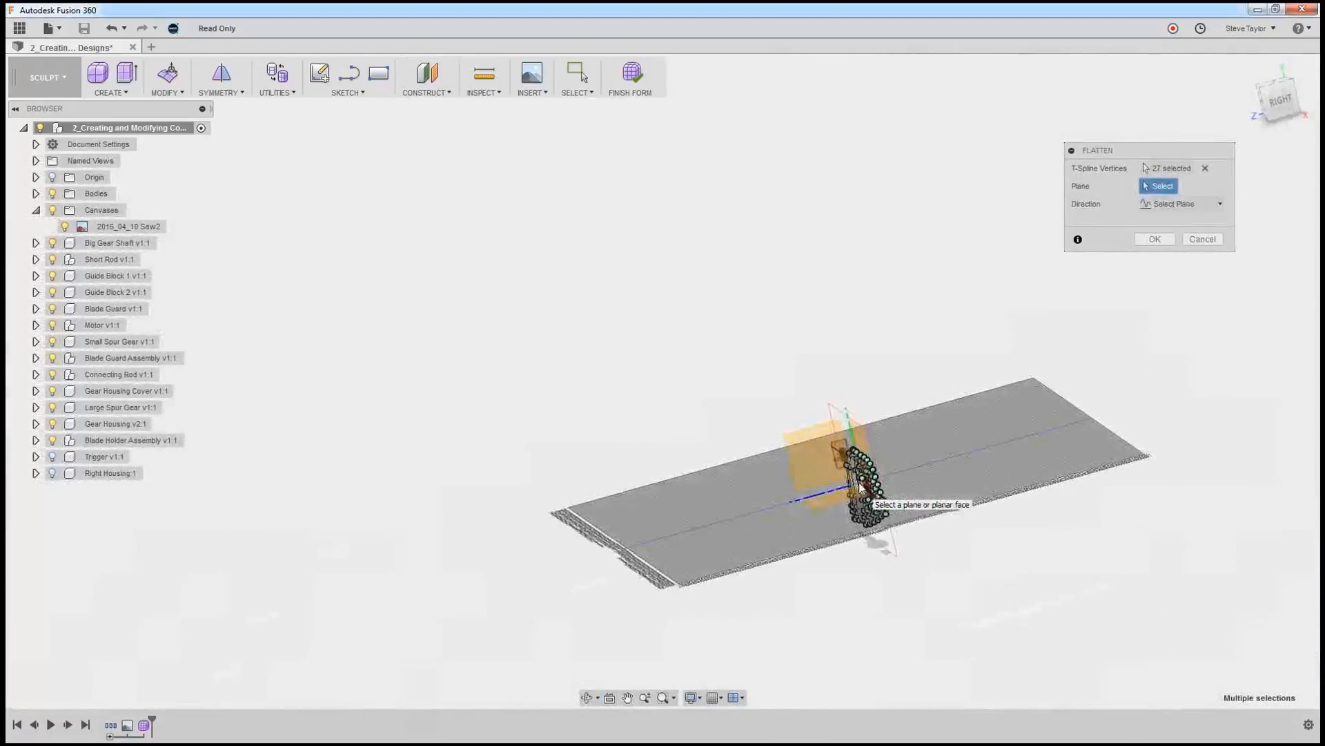
pyautogui.click(865, 440)
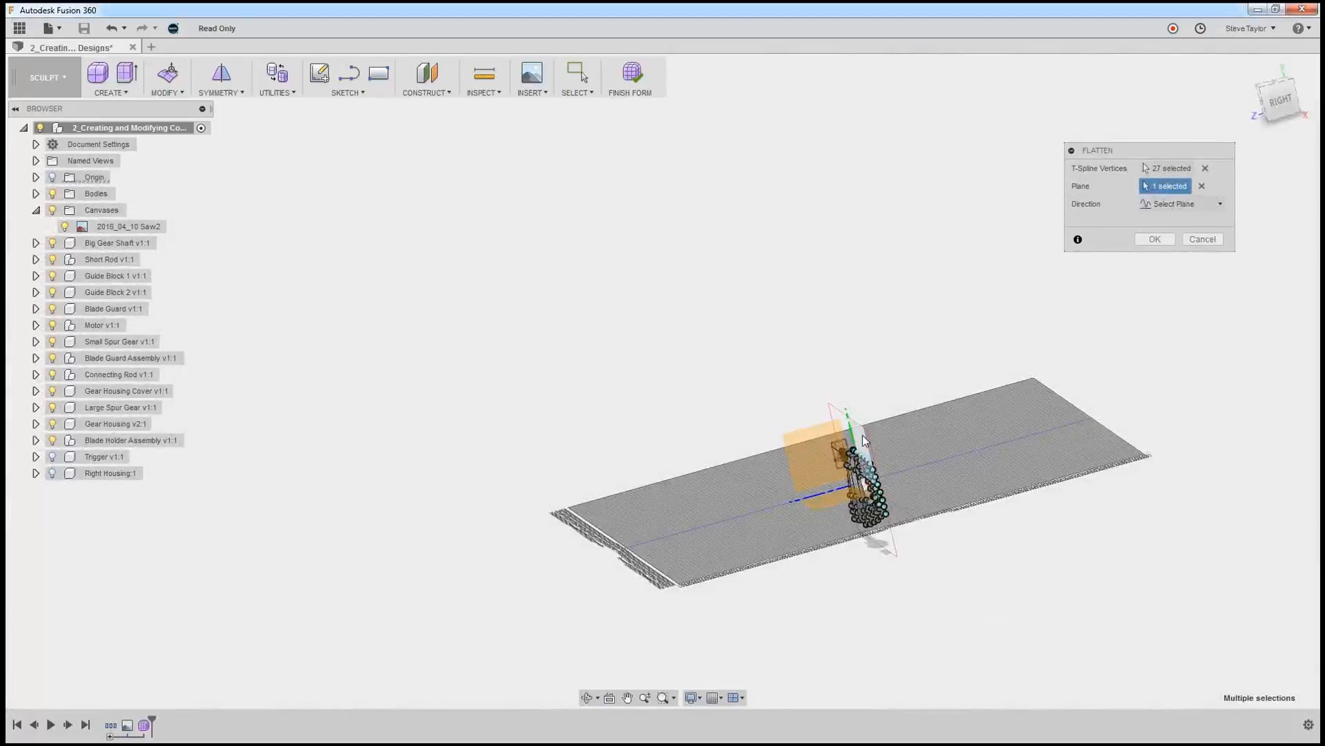
pyautogui.keyDown('shift'); pyautogui.moveTo(947, 473); pyautogui.dragTo(907, 488, button='middle'); pyautogui.keyUp('shift')
pyautogui.scroll(6, 860, 492)
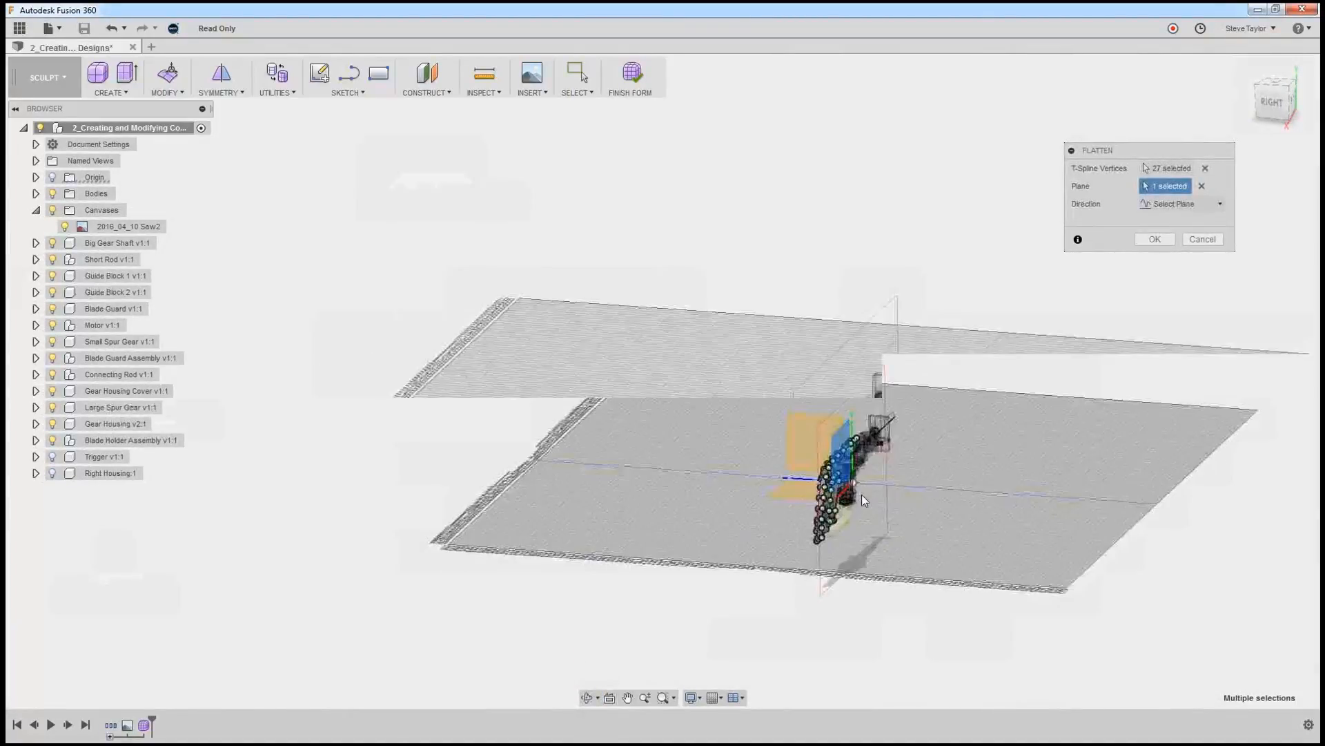
pyautogui.scroll(2, 860, 496)
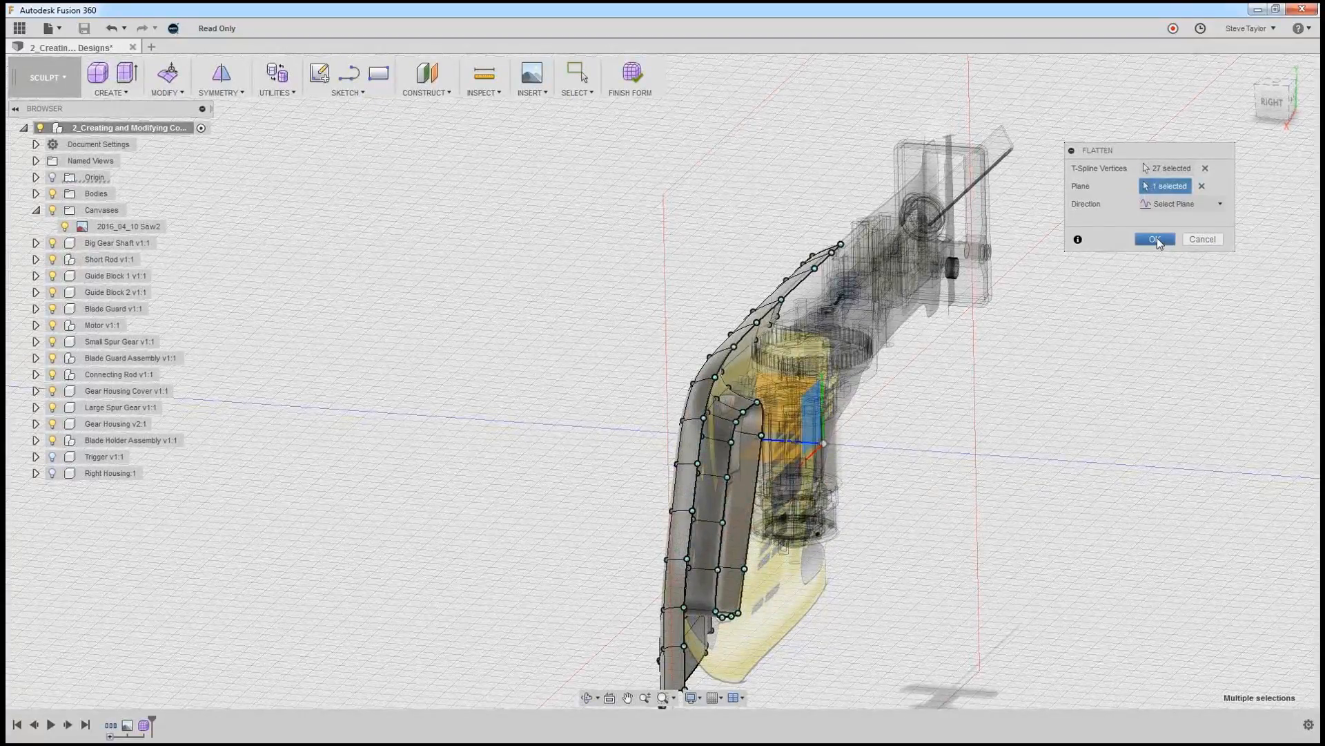
pyautogui.click(1157, 239)
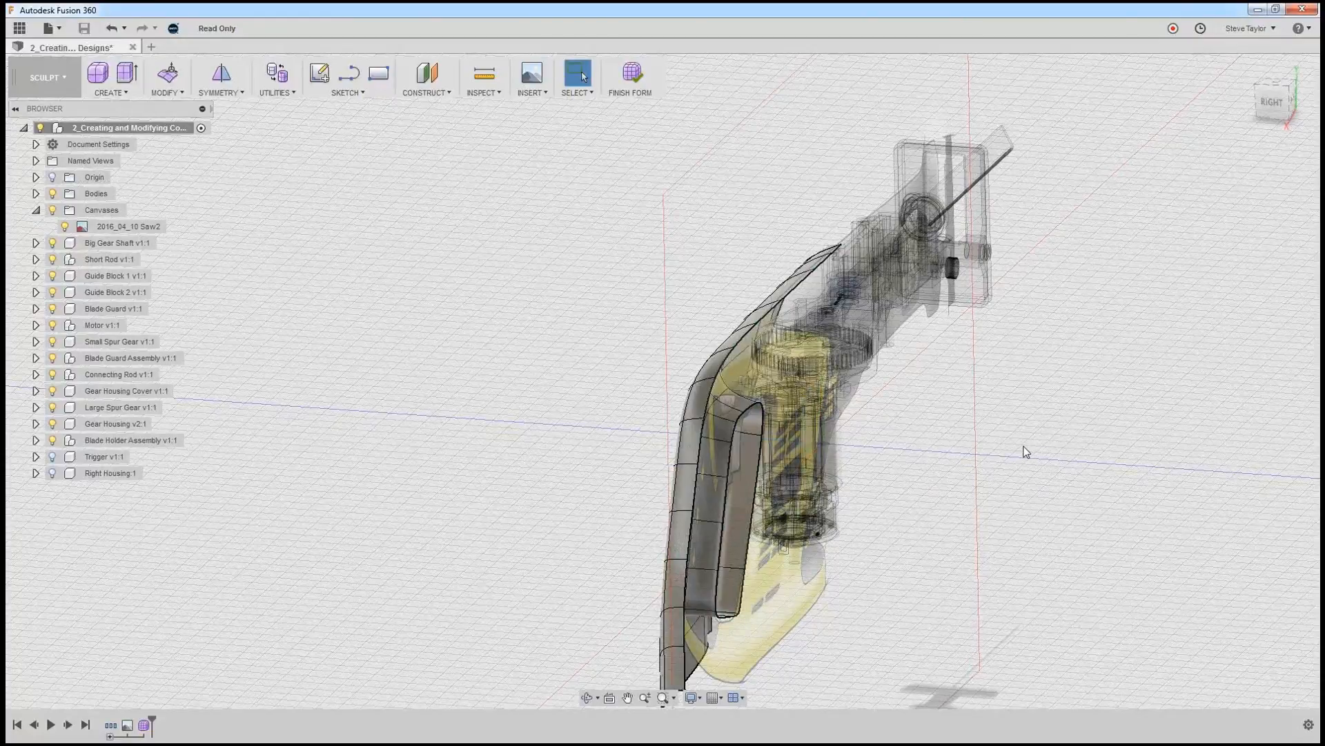
# Mirror-duplicate the half housing's T-Spline body across the XY origin plane with welding enabled.
pyautogui.moveTo(1023, 450)
pyautogui.keyDown('shift'); pyautogui.mouseDown(button='middle')
pyautogui.moveTo(1046, 442)
pyautogui.moveTo(996, 432)
pyautogui.moveTo(1047, 448)
pyautogui.mouseUp(button='middle'); pyautogui.keyUp('shift')
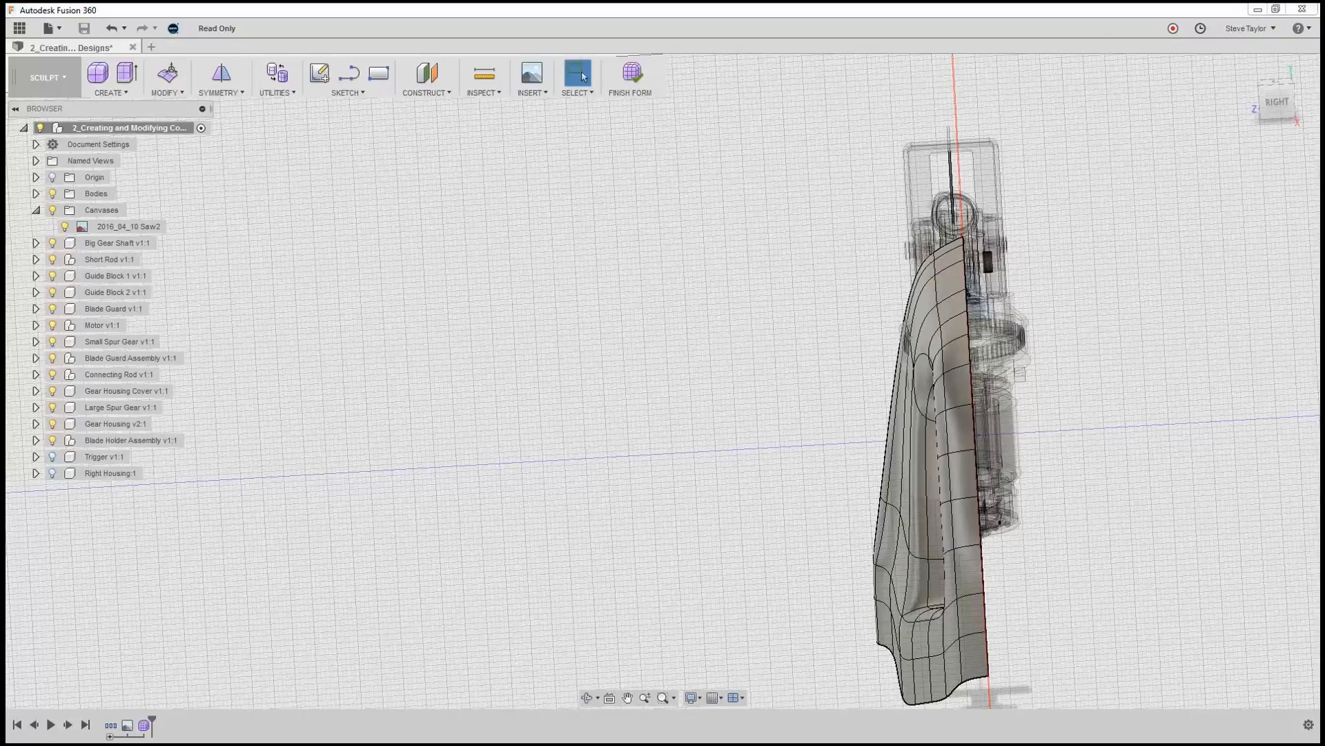
pyautogui.click(1276, 105)
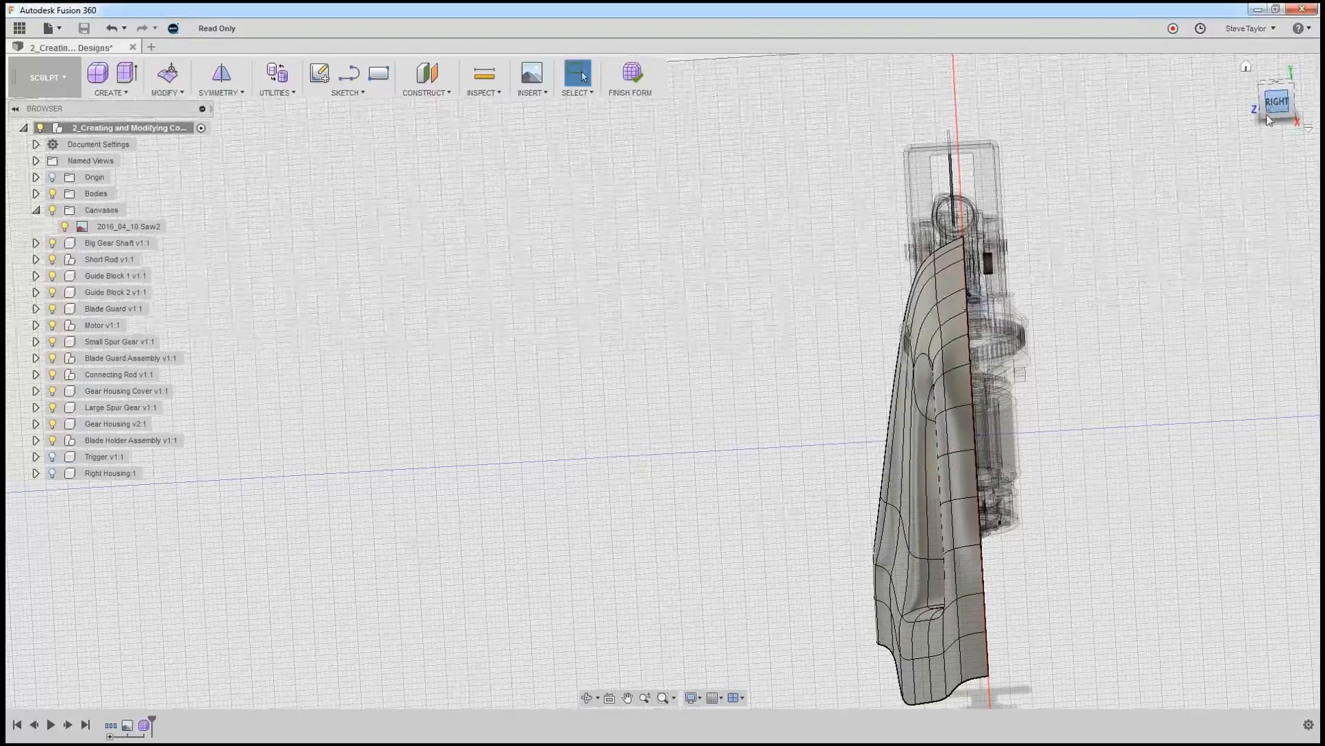
pyautogui.scroll(5, 1016, 228)
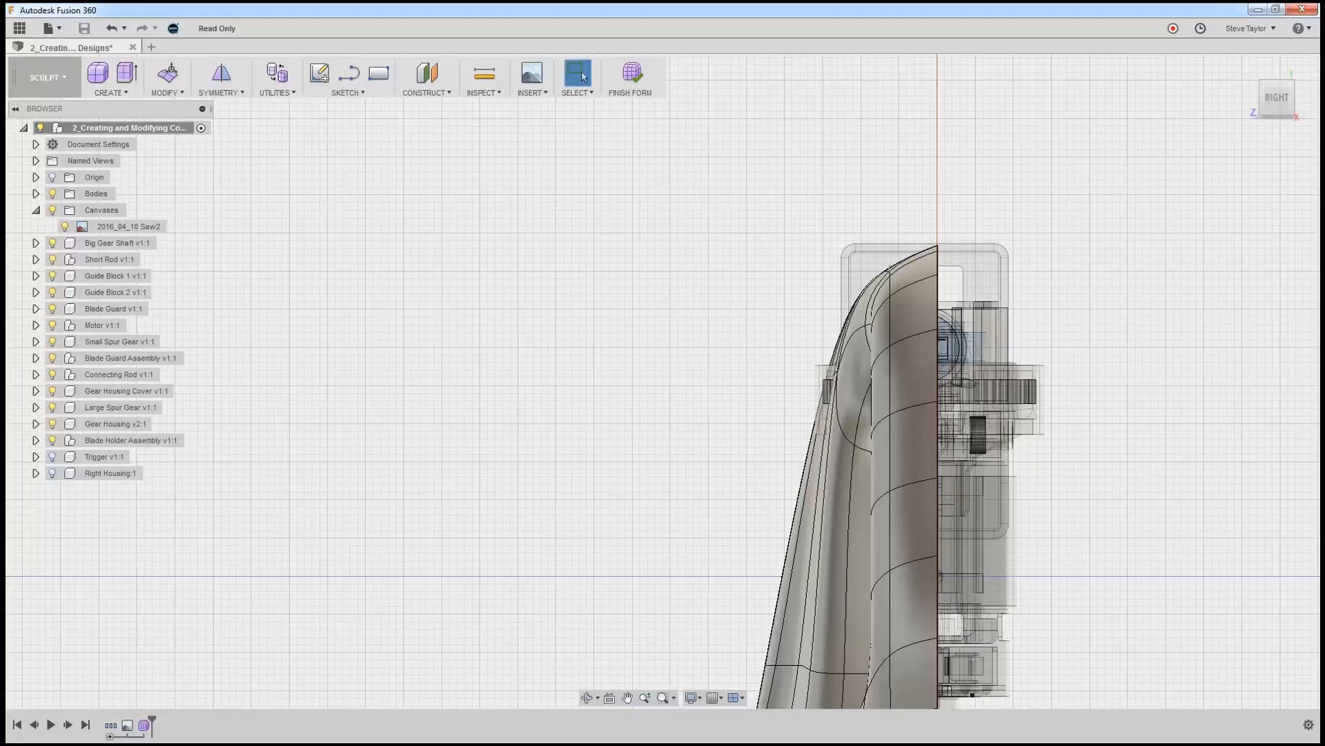
pyautogui.click(228, 97)
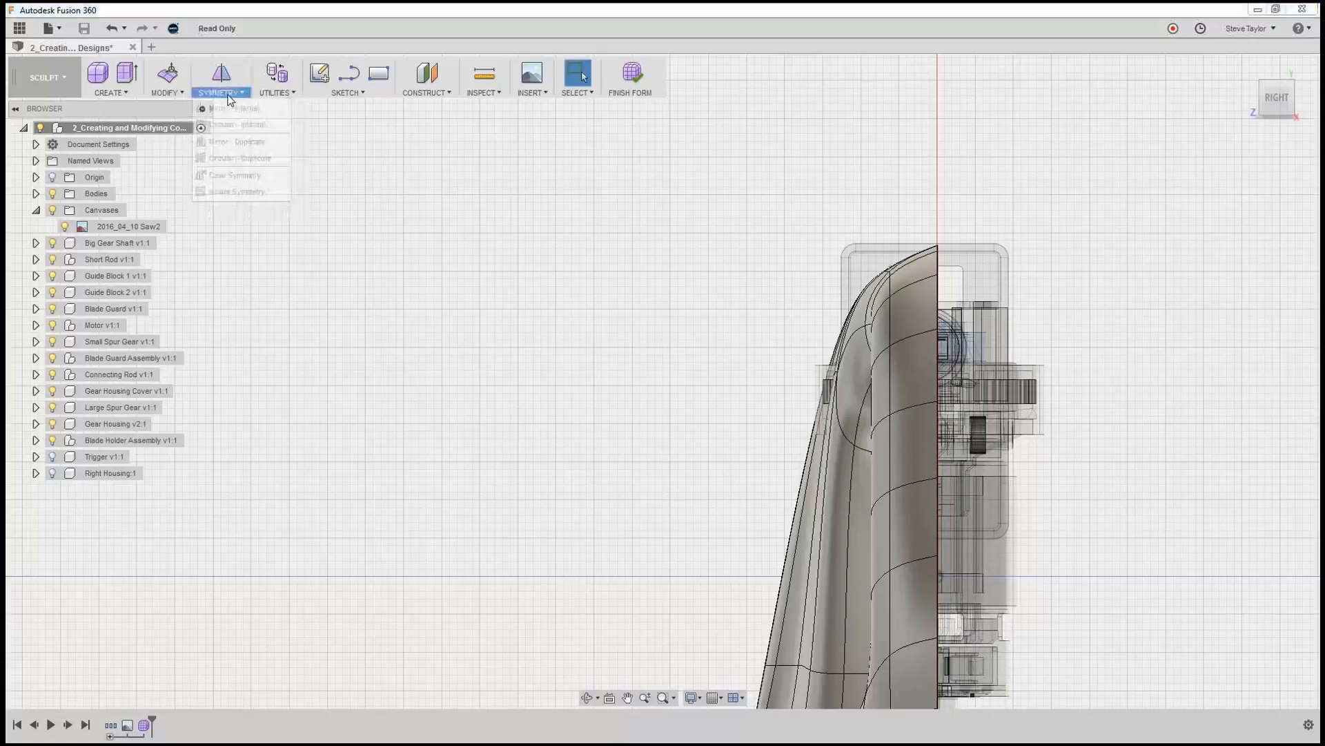
pyautogui.click(235, 142)
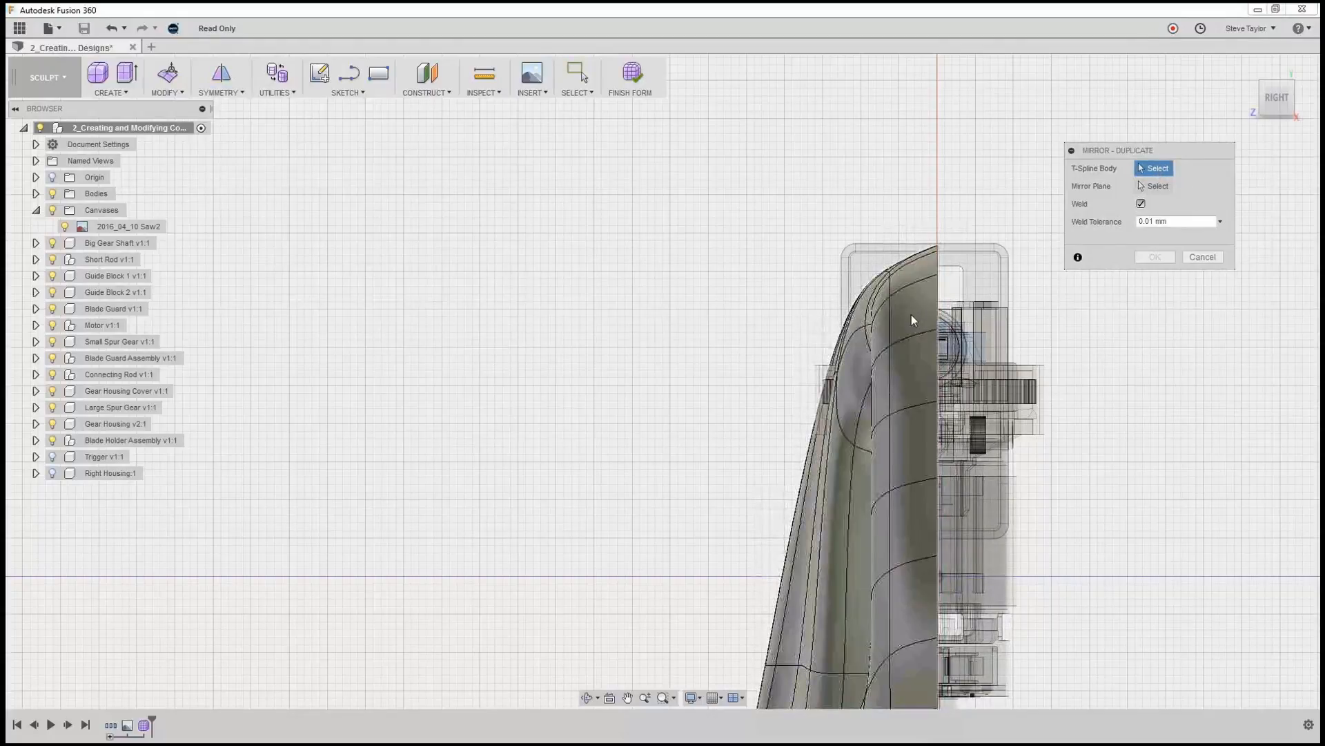
pyautogui.click(922, 258)
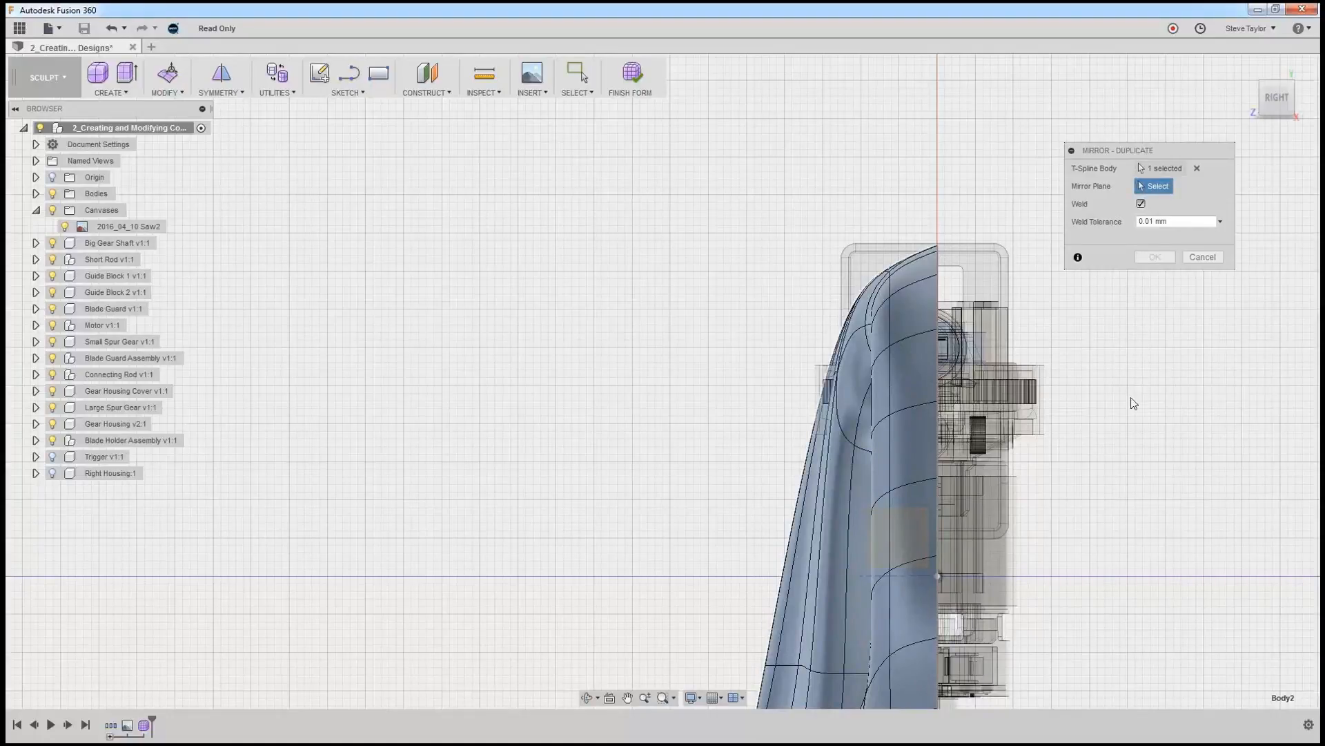
pyautogui.click(35, 177)
pyautogui.click(65, 211)
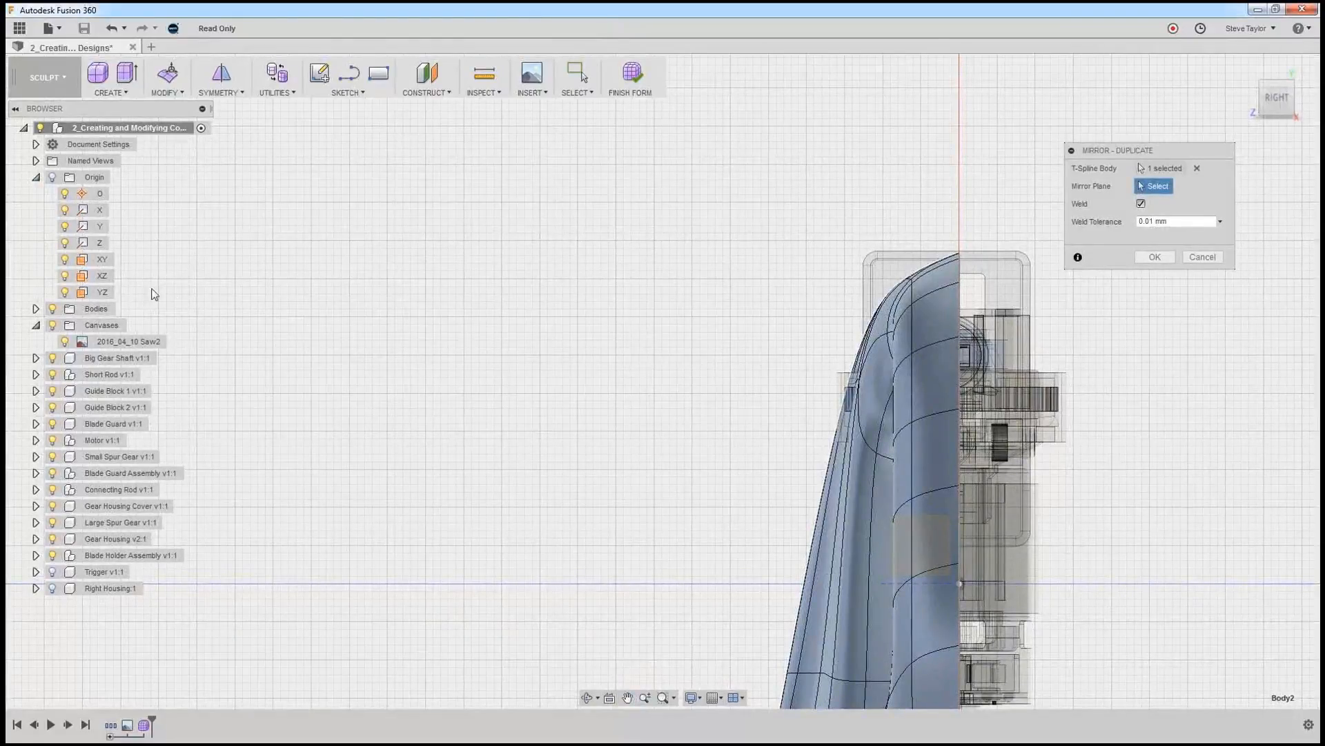
pyautogui.click(102, 260)
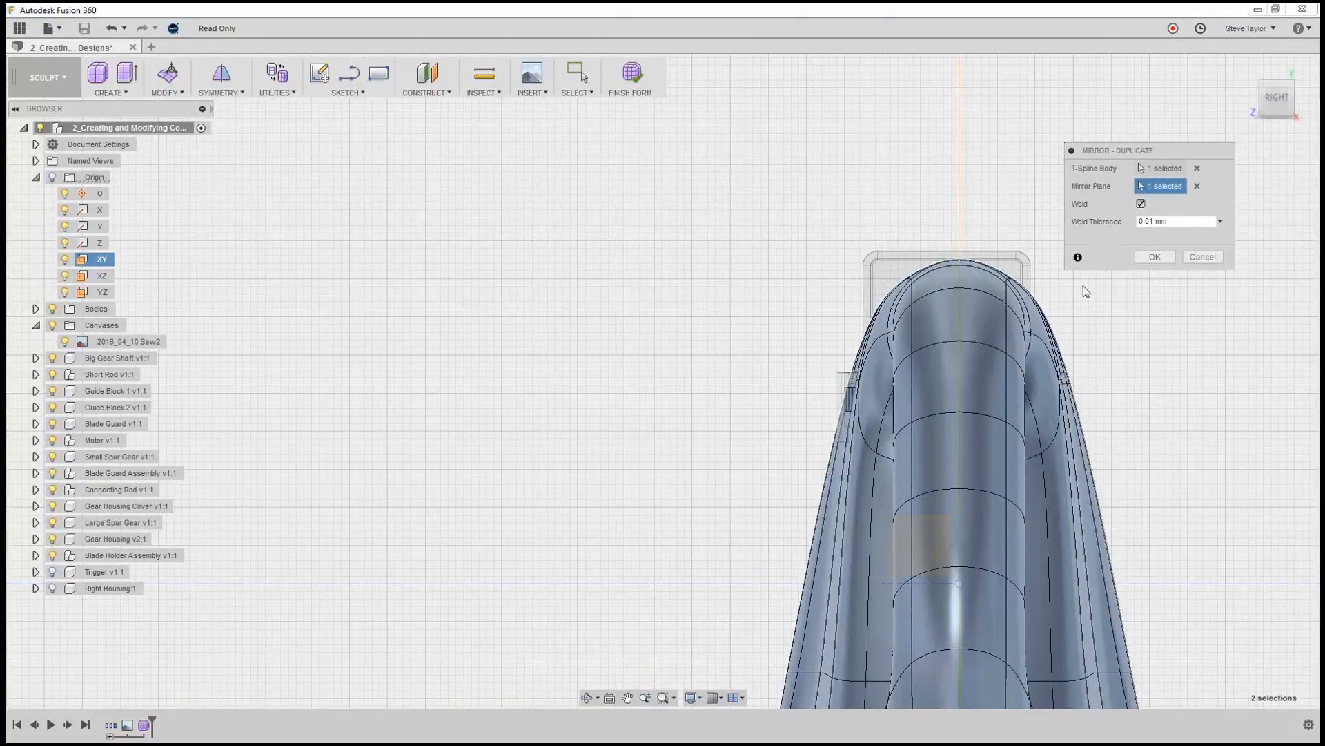
pyautogui.click(1154, 257)
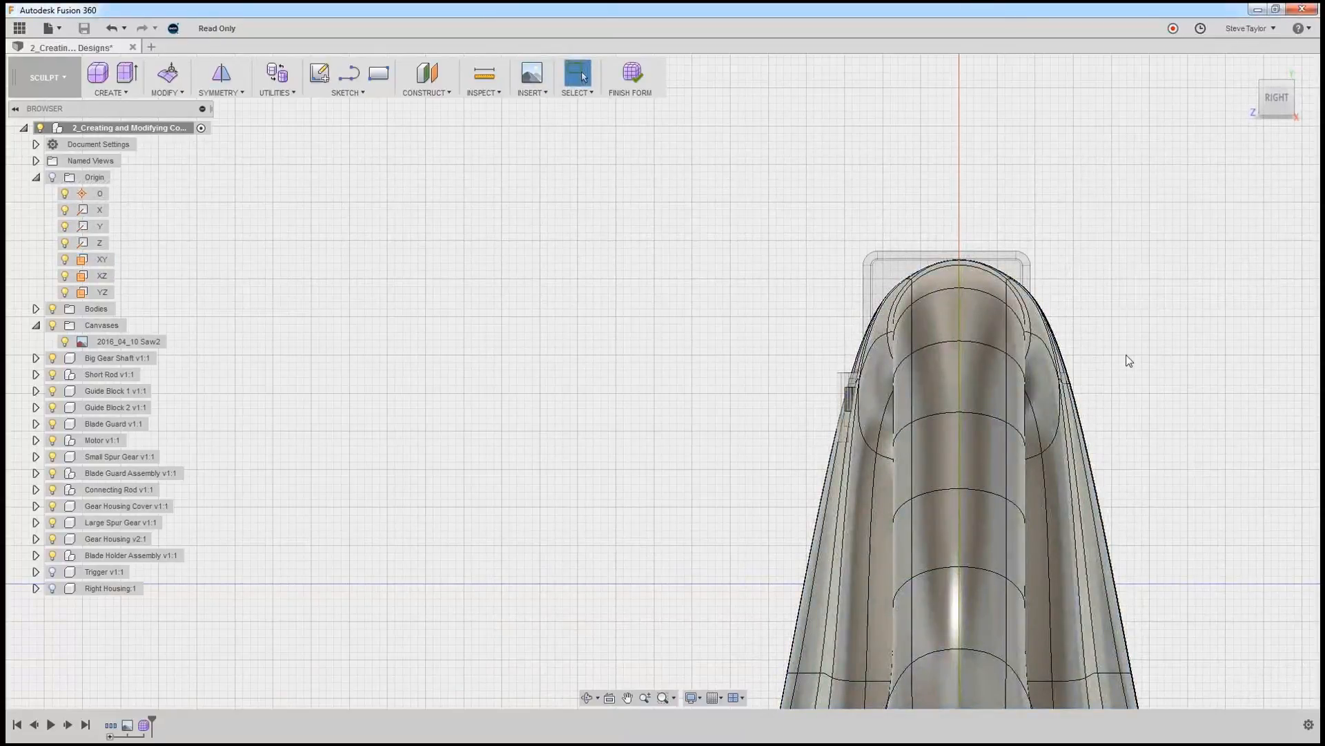
# Move the short horizontal edge just behind the motor section's front opening about 5.9 mm outward from the centre plane and finish the form.
pyautogui.keyDown('shift'); pyautogui.moveTo(1126, 356); pyautogui.dragTo(1151, 361, button='middle'); pyautogui.keyUp('shift')
pyautogui.scroll(-5, 1157, 432)
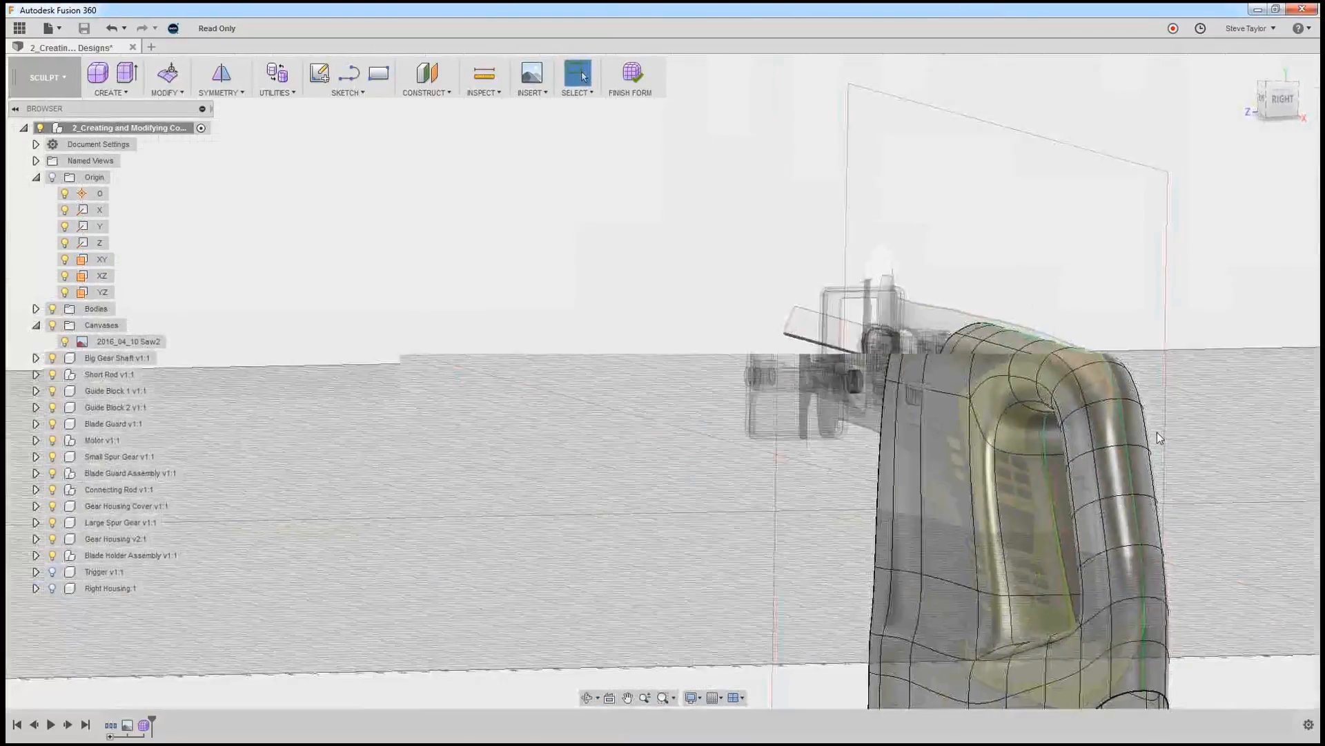
pyautogui.moveTo(1193, 545)
pyautogui.keyDown('shift'); pyautogui.mouseDown(button='middle')
pyautogui.moveTo(1081, 547)
pyautogui.moveTo(1205, 542)
pyautogui.mouseUp(button='middle'); pyautogui.keyUp('shift')
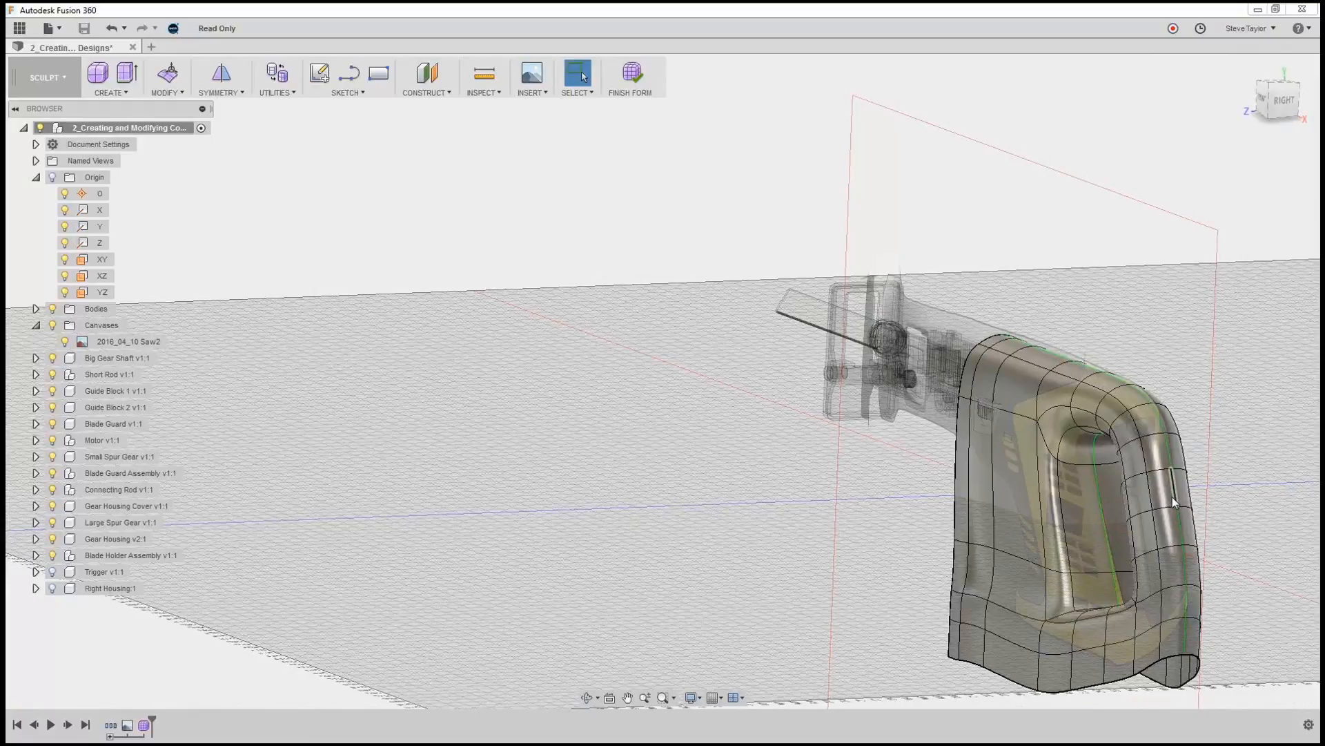
pyautogui.click(1195, 427)
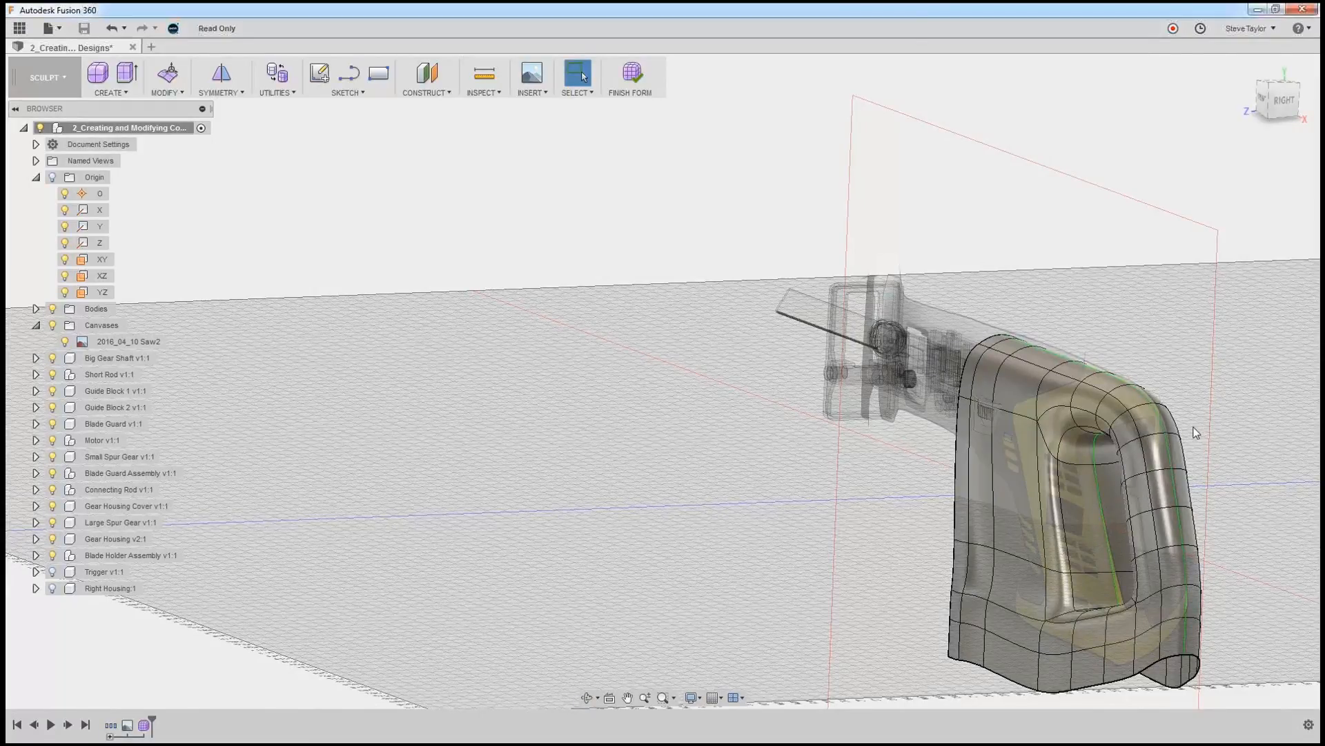
pyautogui.scroll(-3, 1193, 428)
pyautogui.scroll(4, 1190, 429)
pyautogui.scroll(2, 1192, 434)
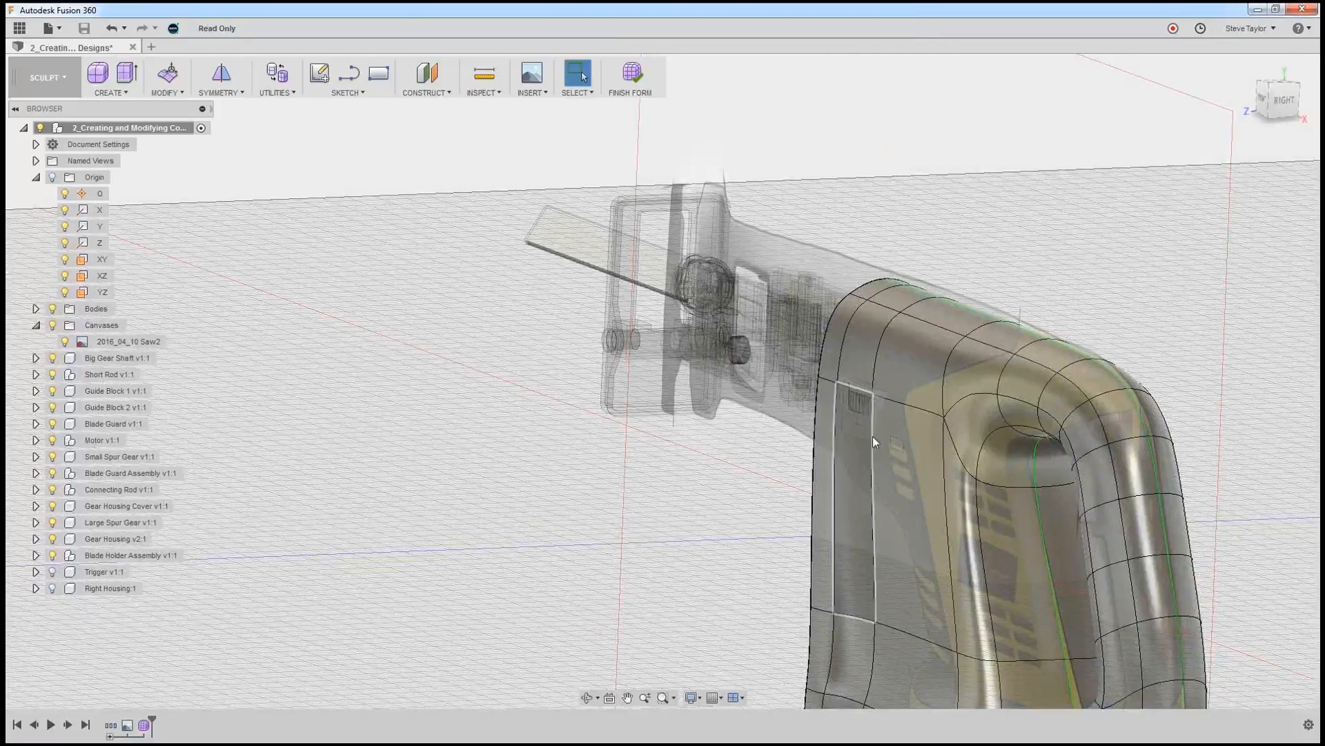
pyautogui.click(860, 387)
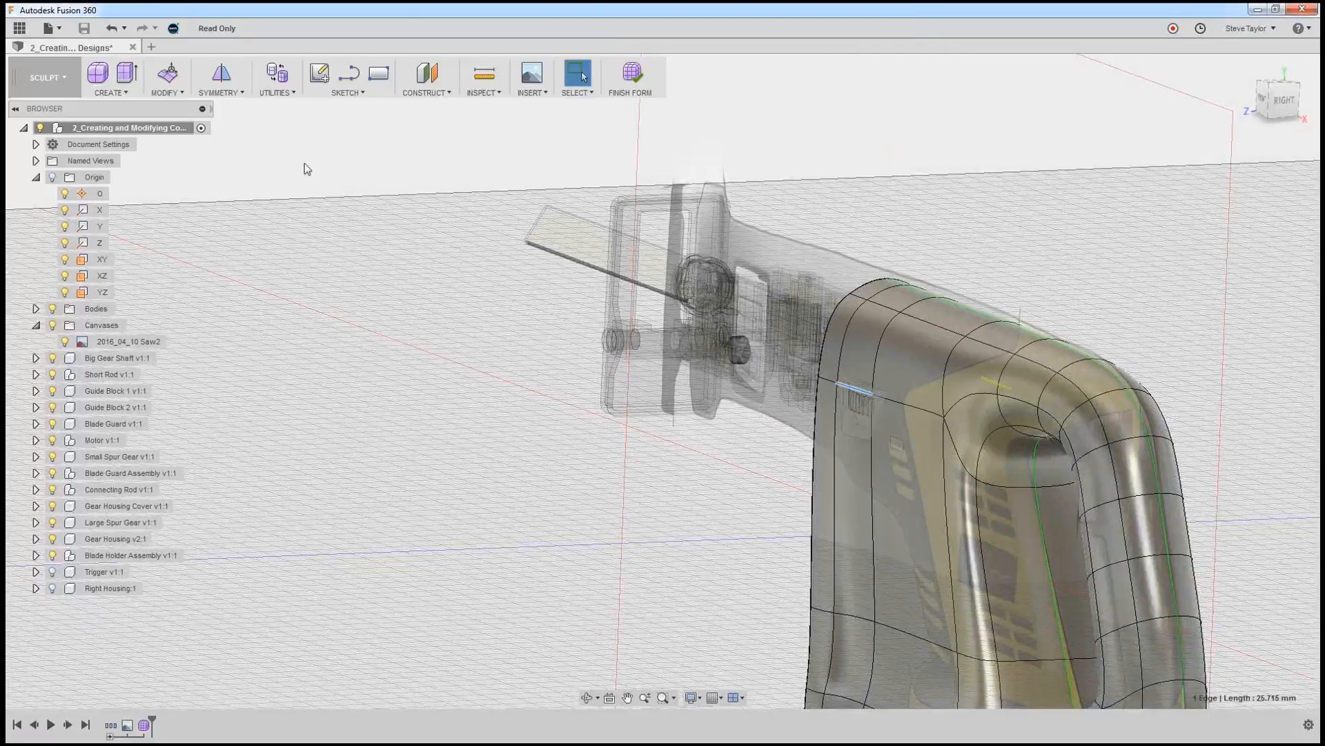
pyautogui.click(167, 72)
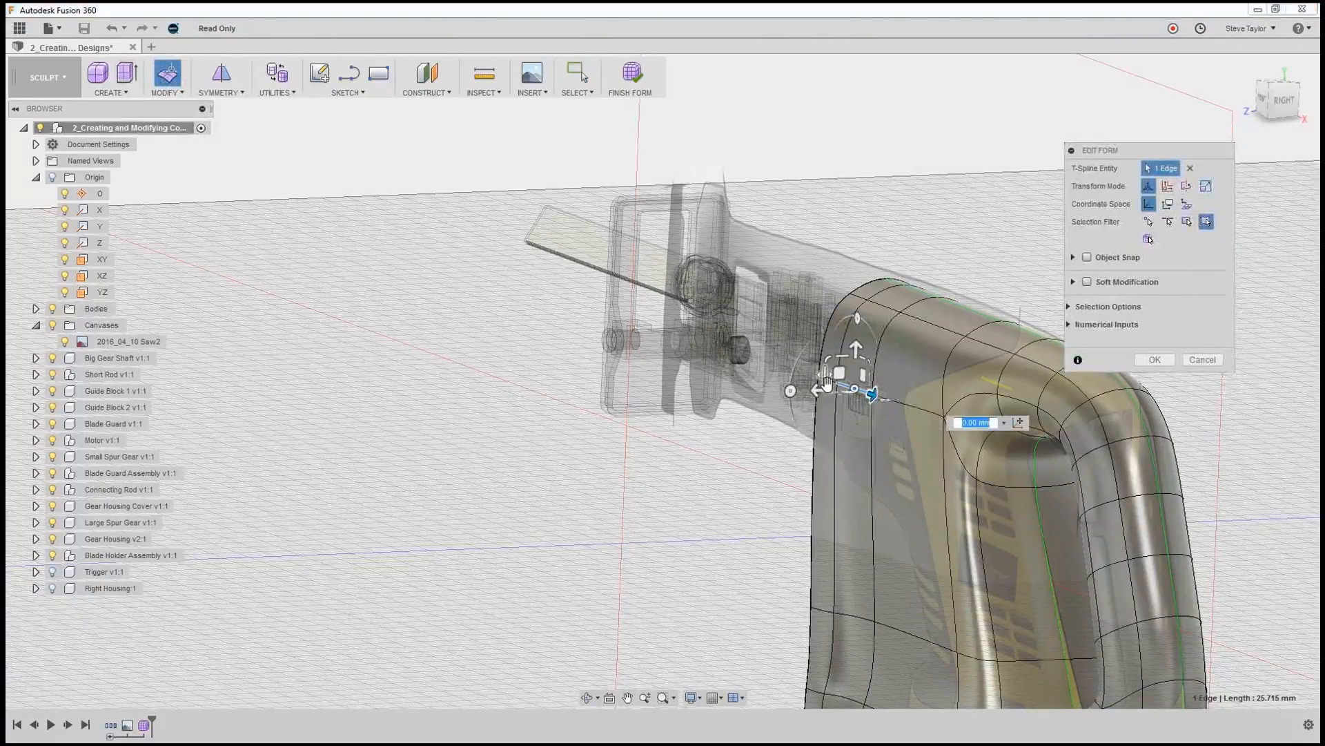
pyautogui.moveTo(818, 390); pyautogui.dragTo(799, 392)
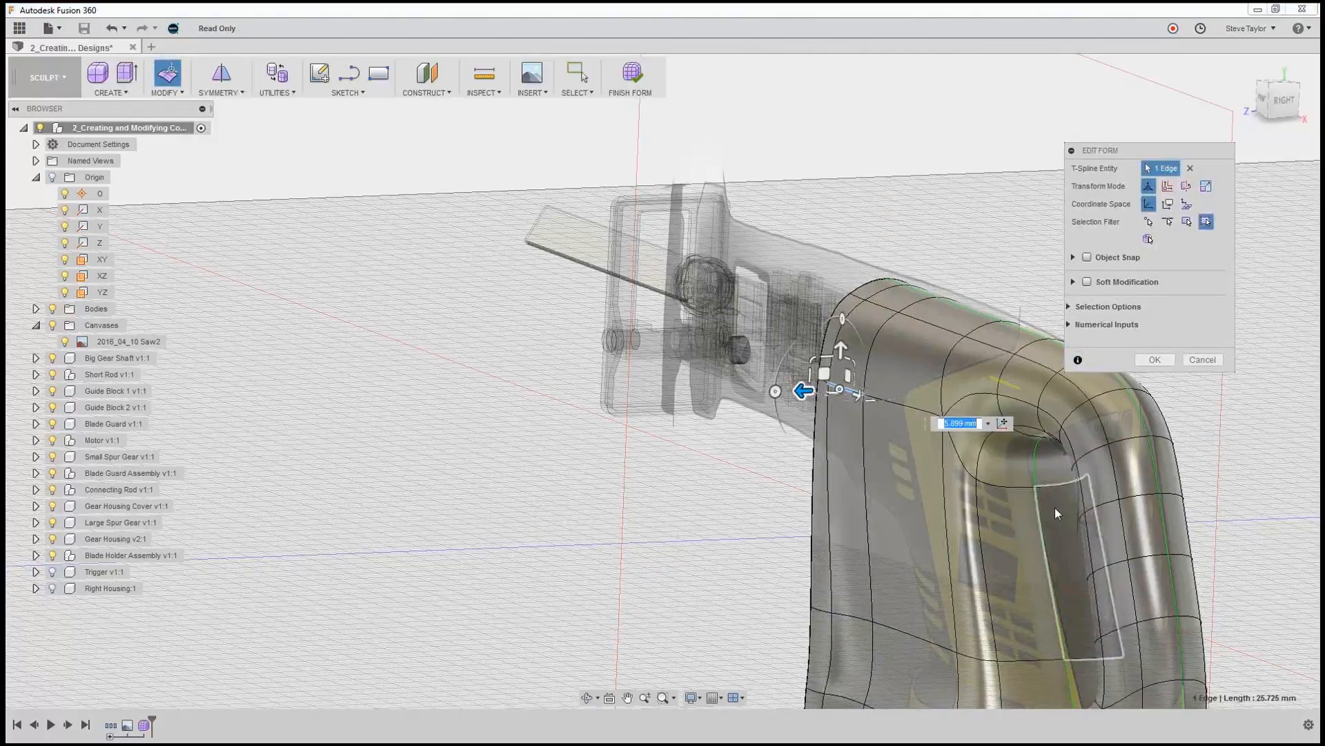
pyautogui.keyDown('shift'); pyautogui.moveTo(1056, 509); pyautogui.dragTo(1094, 508, button='middle'); pyautogui.keyUp('shift')
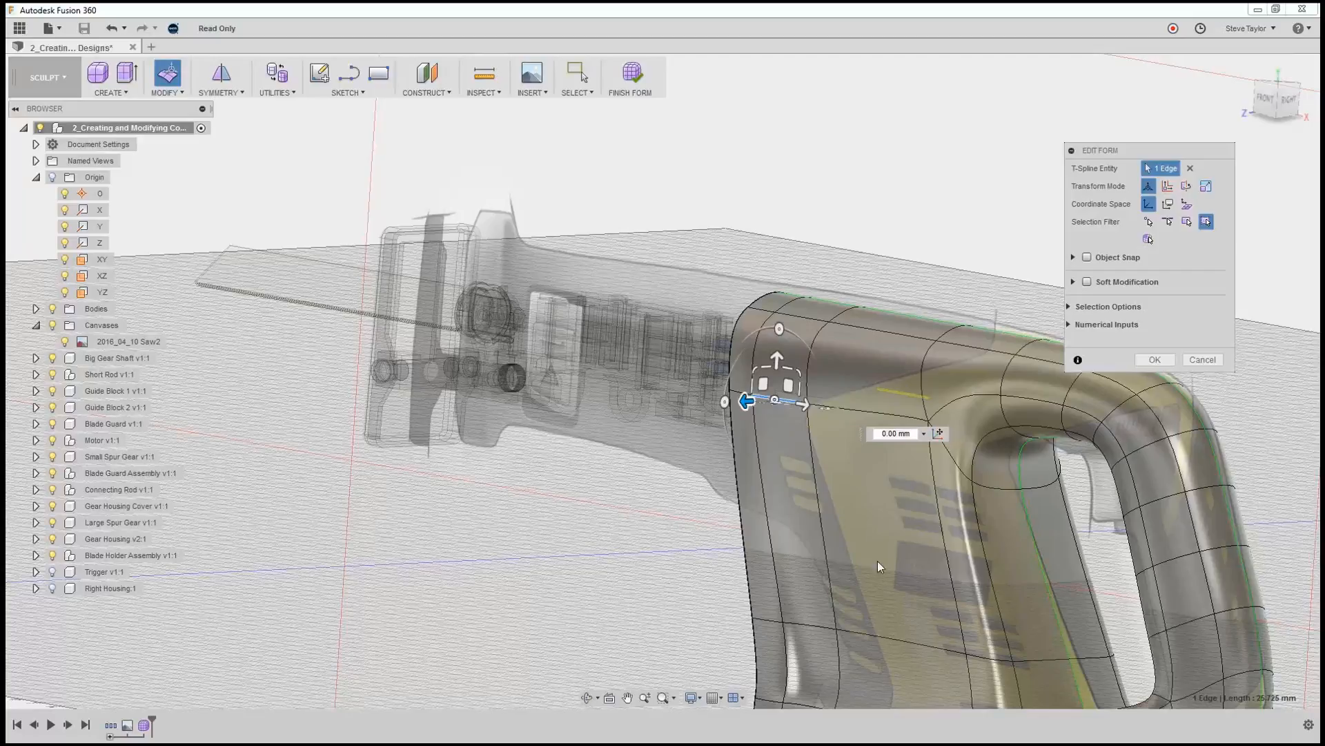
pyautogui.click(1155, 359)
pyautogui.click(630, 72)
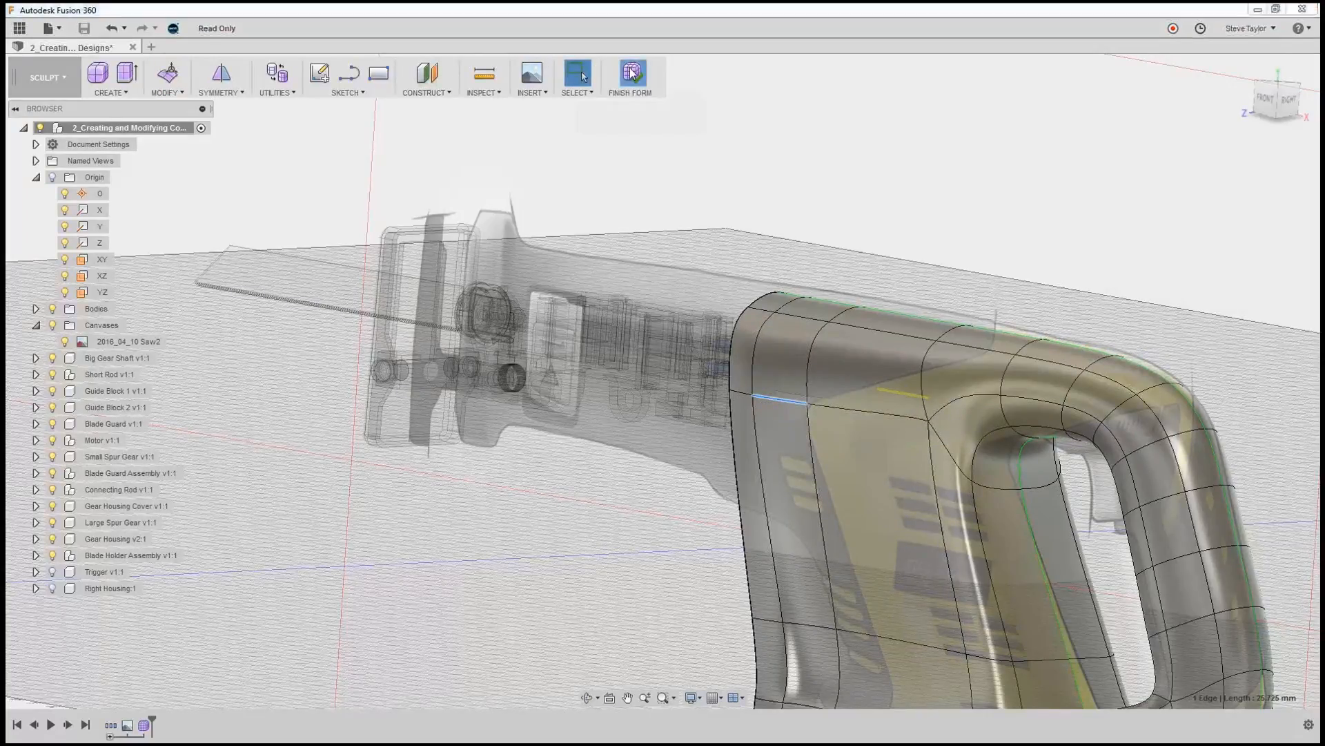
pyautogui.keyDown('shift'); pyautogui.moveTo(809, 415); pyautogui.dragTo(777, 410, button='middle'); pyautogui.keyUp('shift')
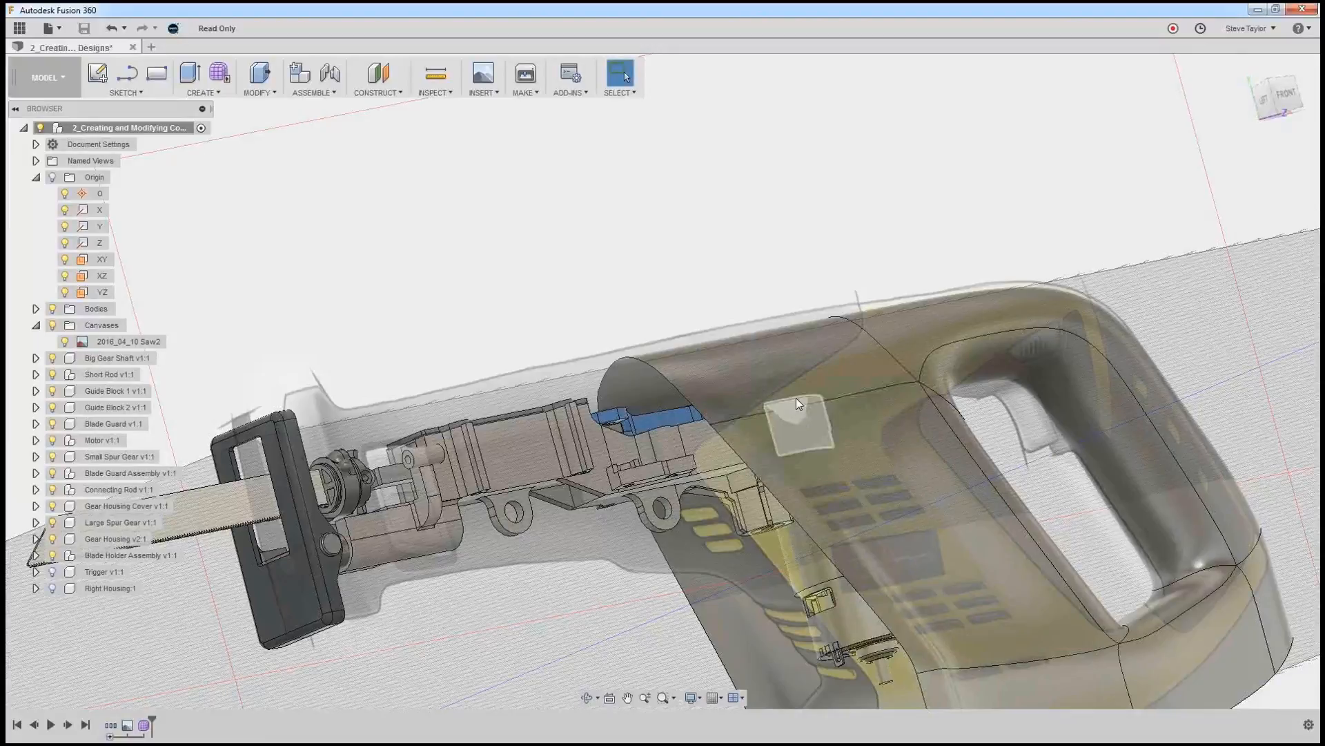
# Reopen the form and move the vertex on the upper side edge row, ahead of the handle opening, about 10.7 mm rearward.
pyautogui.doubleClick(147, 725)
pyautogui.click(730, 412)
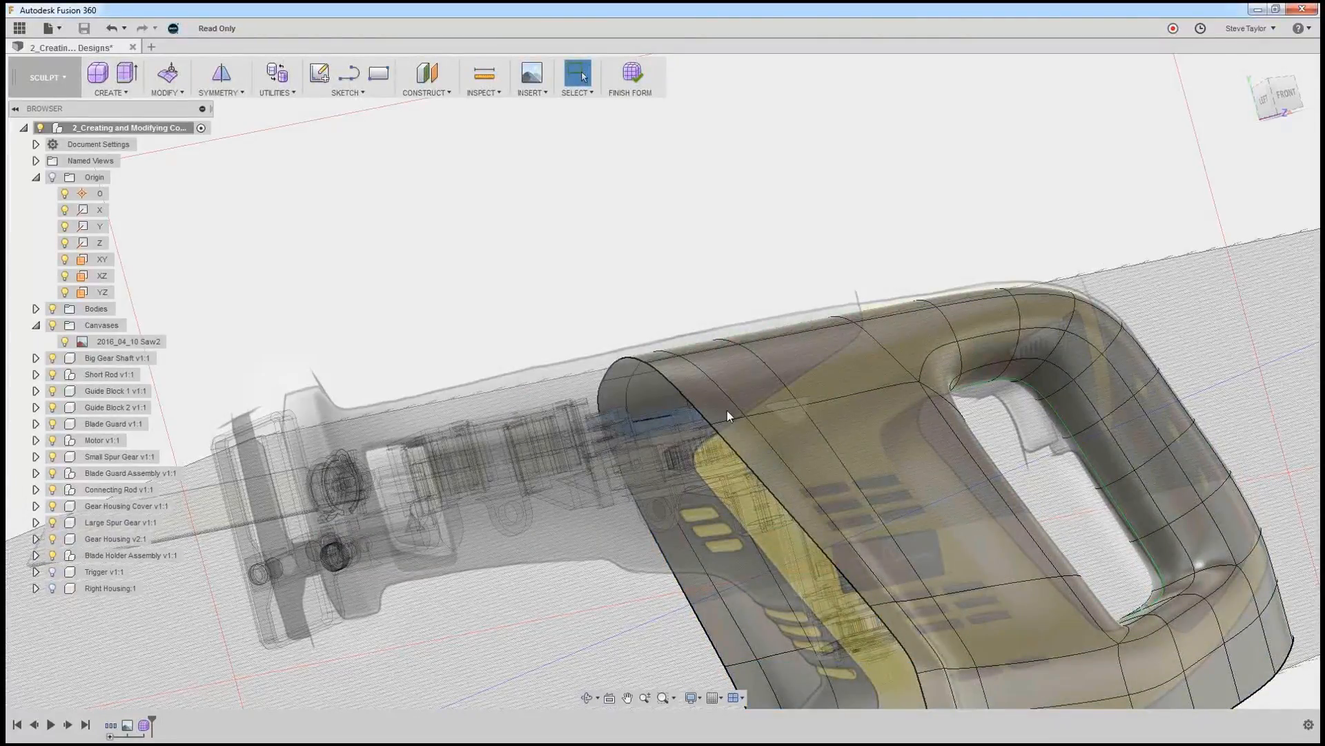
pyautogui.click(792, 411)
pyautogui.click(800, 404)
pyautogui.click(170, 74)
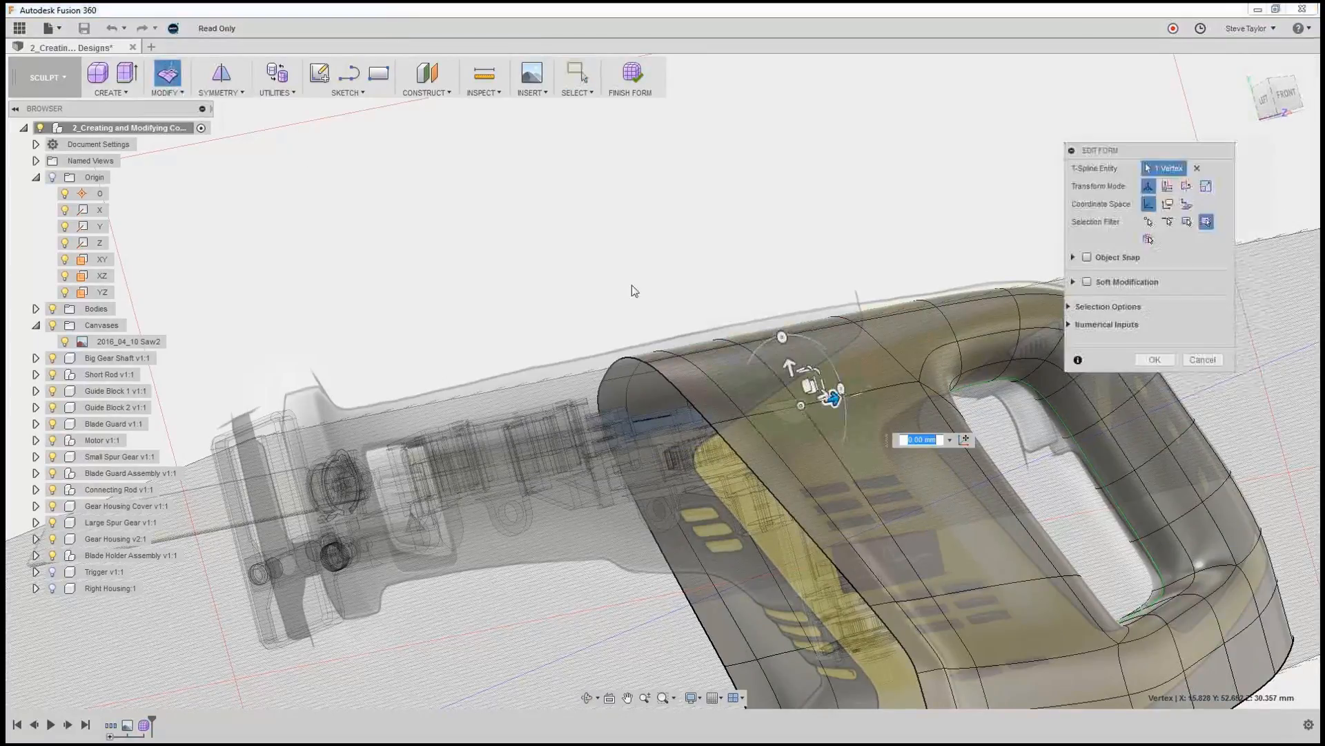
pyautogui.moveTo(833, 399)
pyautogui.mouseDown()
pyautogui.moveTo(881, 404)
pyautogui.moveTo(851, 395)
pyautogui.mouseUp()
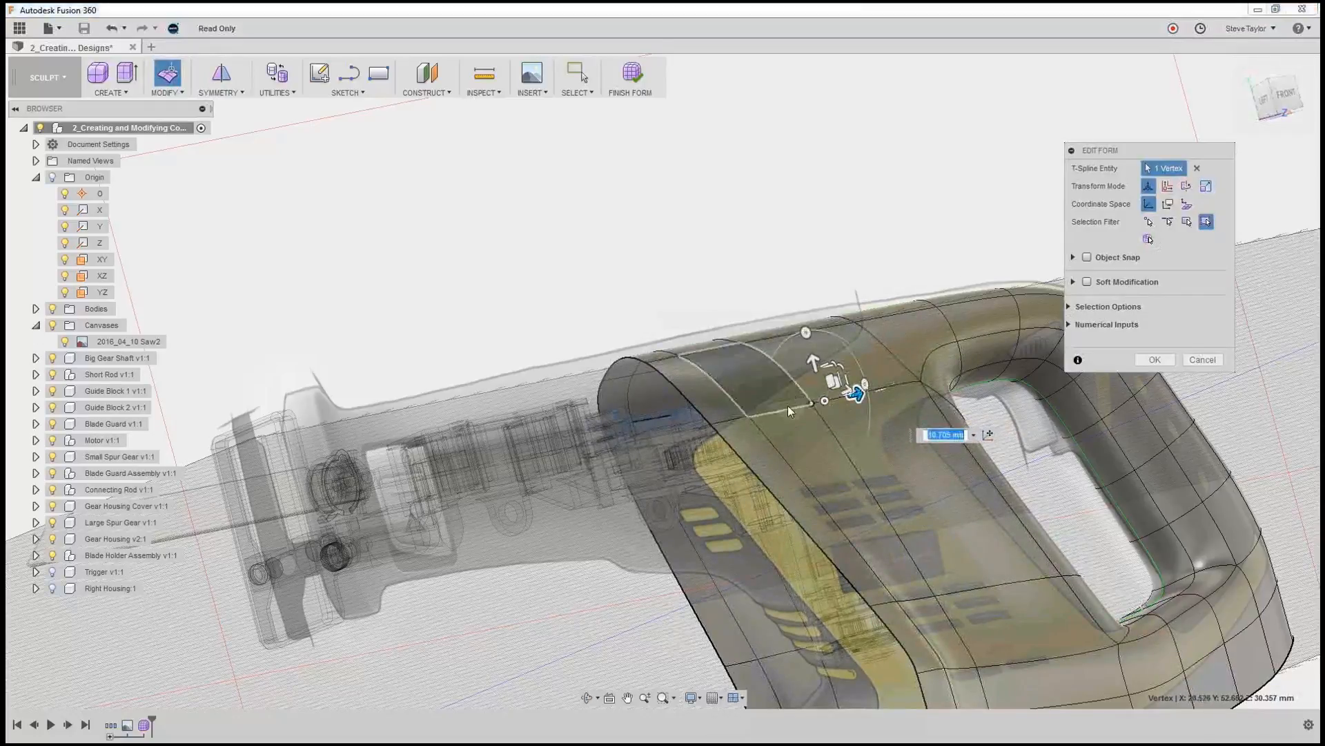
pyautogui.click(1165, 359)
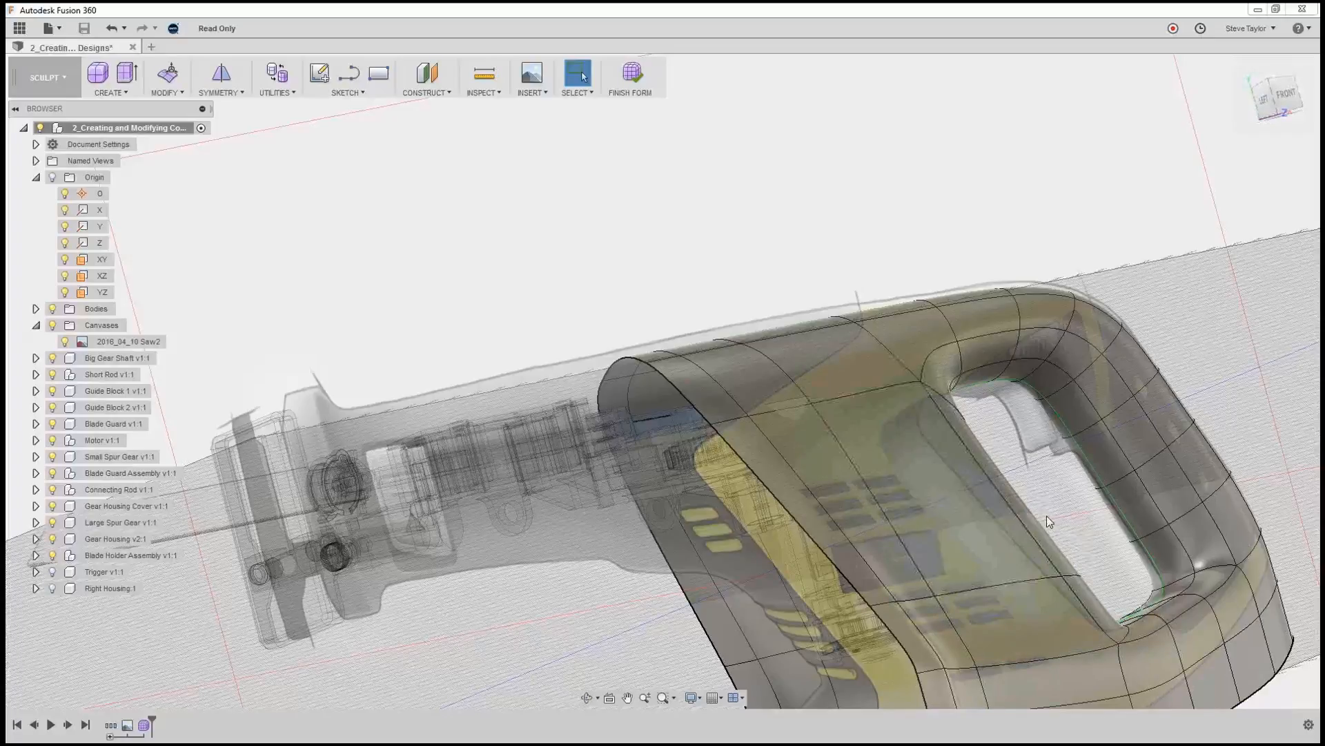
pyautogui.keyDown('shift'); pyautogui.moveTo(1046, 516); pyautogui.dragTo(1004, 552, button='middle'); pyautogui.keyUp('shift')
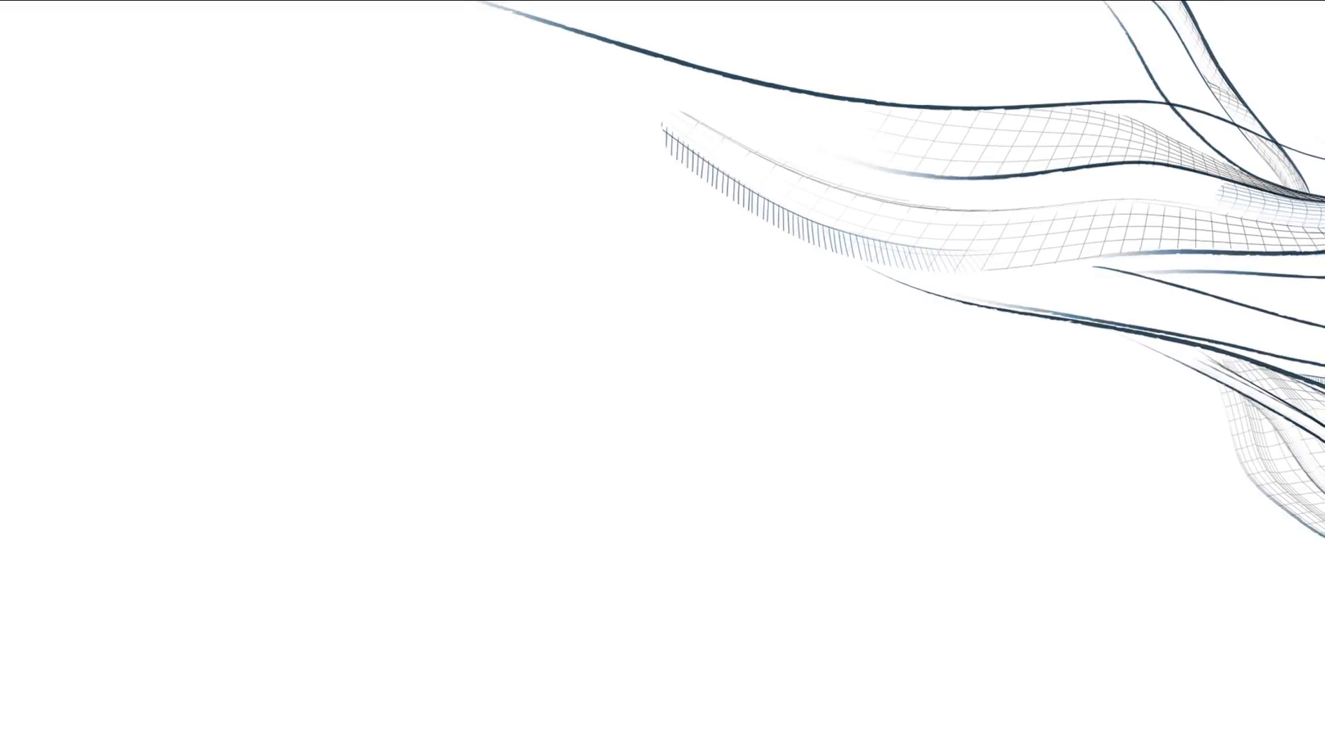